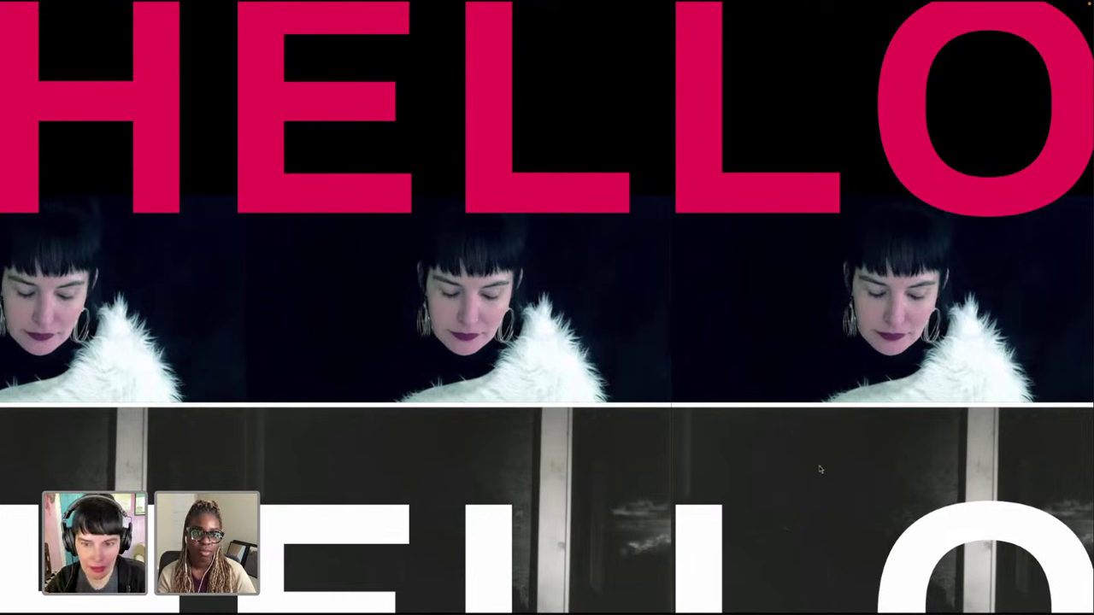
Step: Advance past the HELLO, bio and studio logo slides to the Stories in Motion slide
click(845, 544)
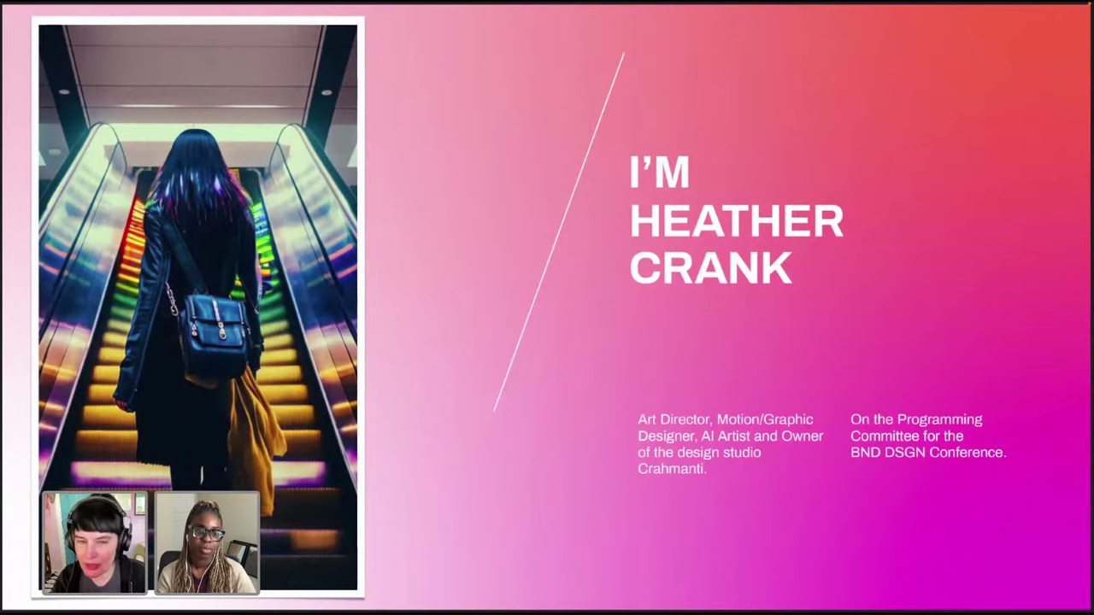
key(Right)
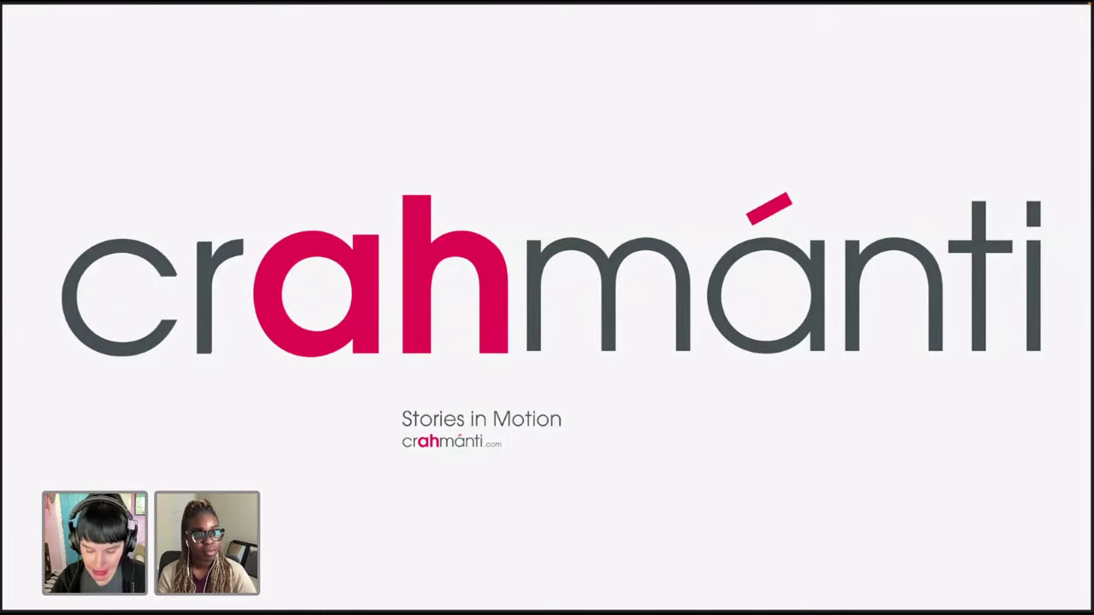
key(Right)
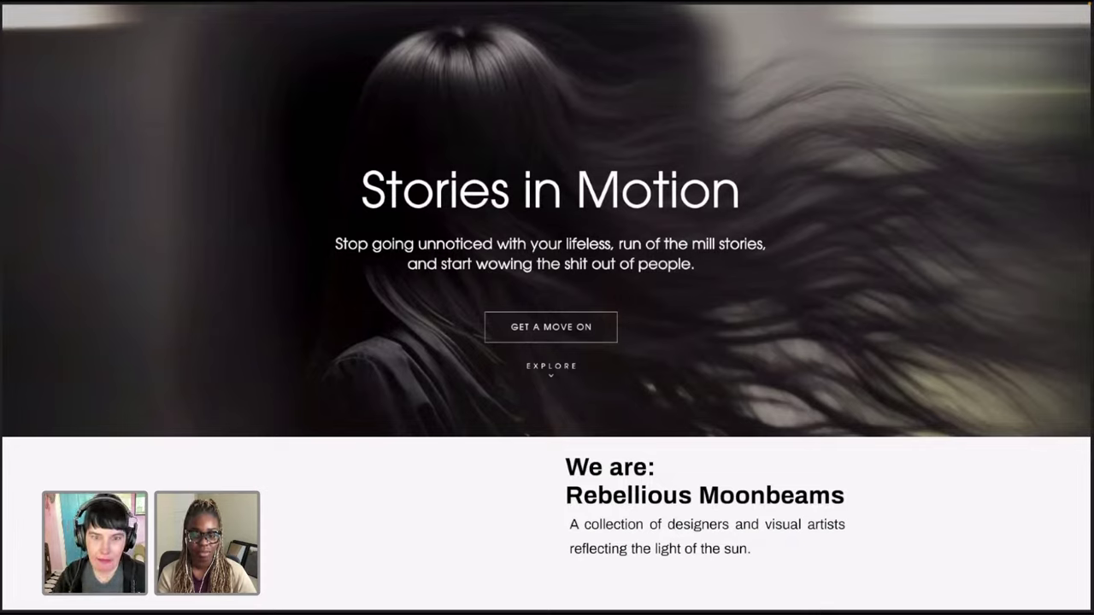
Step: Advance to the AI ETHICS slide showing the speaker's generative AI thoughts and four portraits
key(Right)
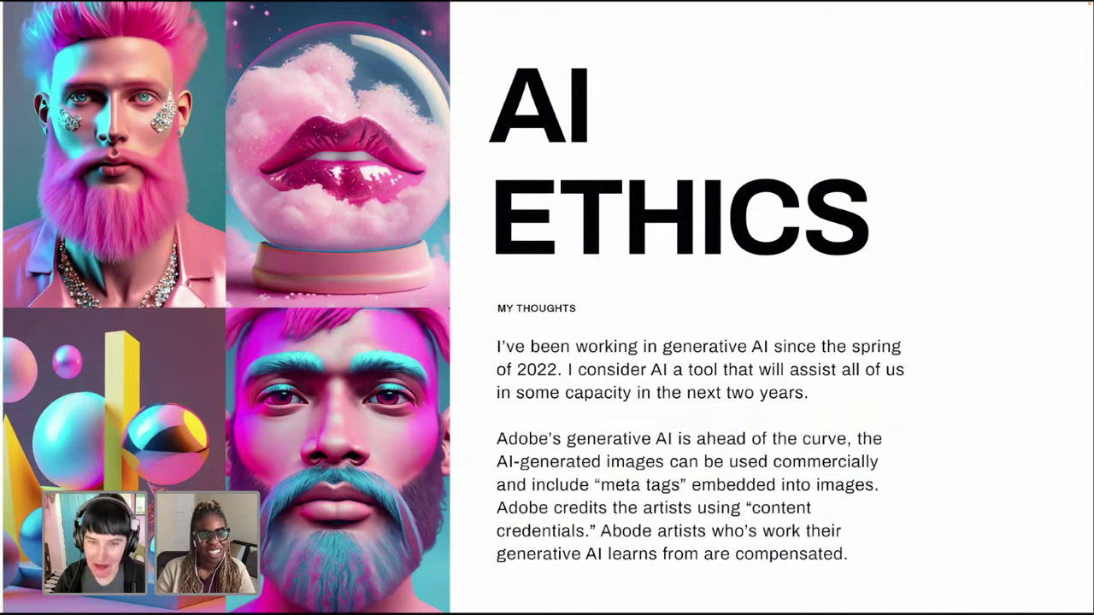
Step: Advance to the STYLE FRAMES slide with the four popsicle illustrations
key(Right)
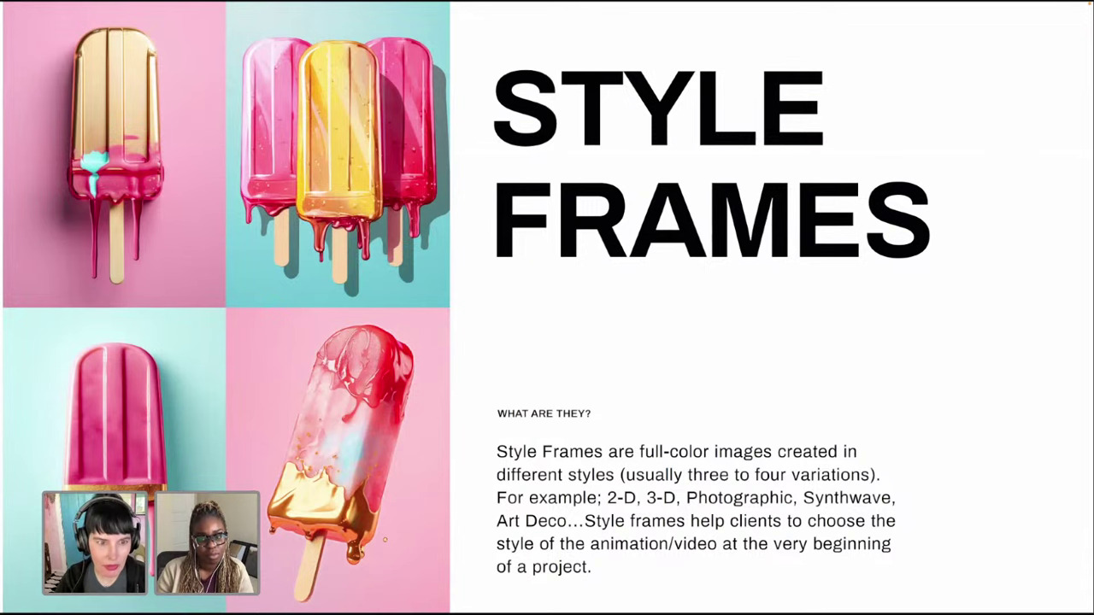
Step: Advance to the STORY BOARDS slide defining a storyboard beside the 3D floral artwork
key(Right)
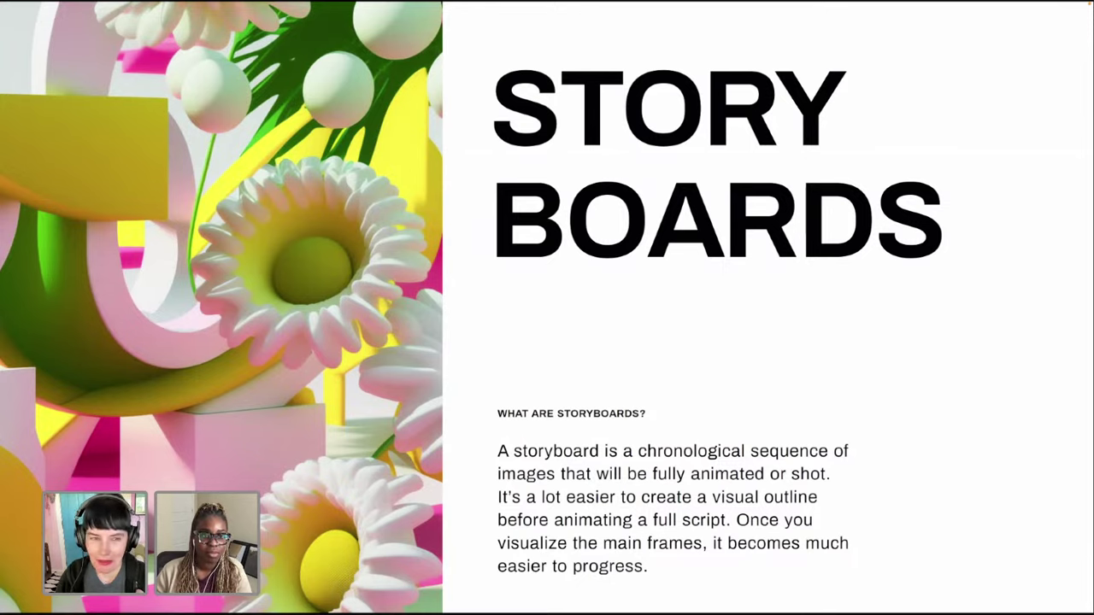
Step: Advance to the HOW TO MAKE A STORYBOARD slide listing its four numbered steps
key(Right)
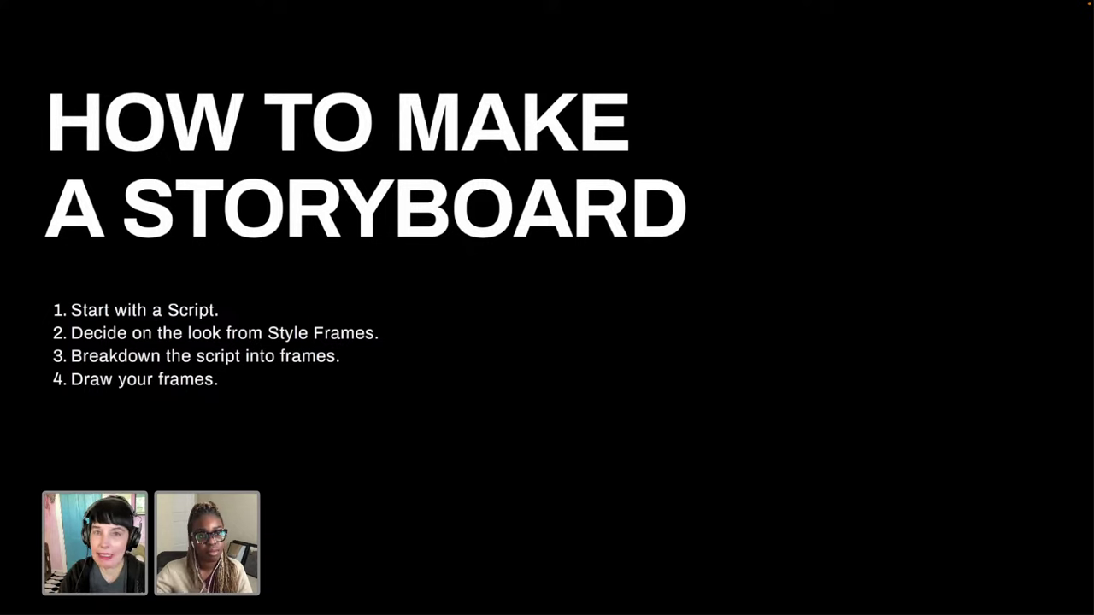
Step: Advance to the Rule of Thumb slide: 30 hours per 30 seconds, 7-8 frames
key(Right)
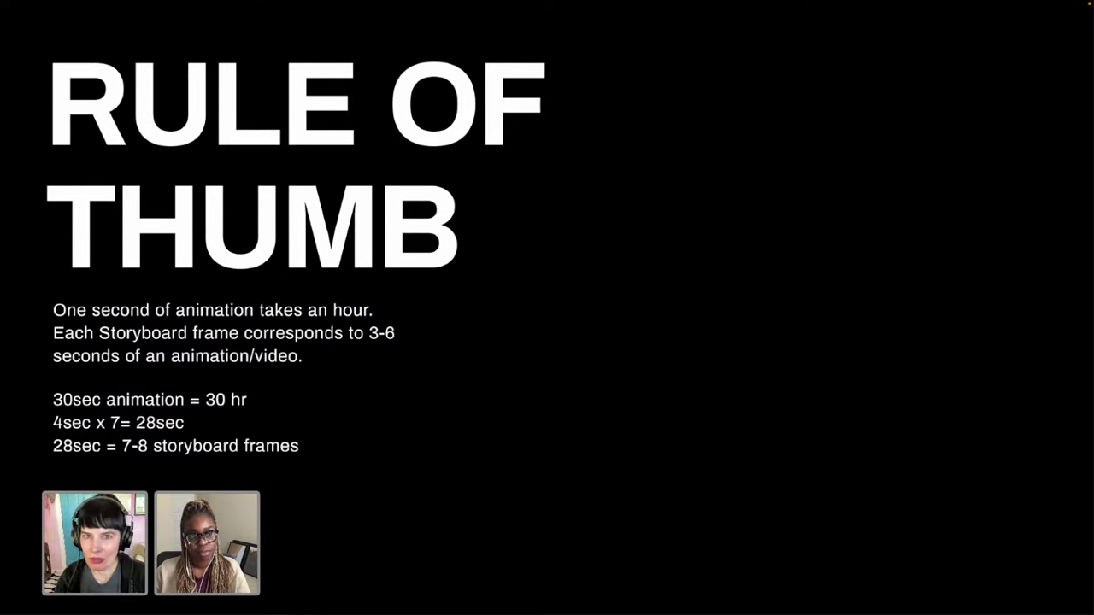
Step: Advance to the Script Example slide with its script, description and inspiration table
key(Right)
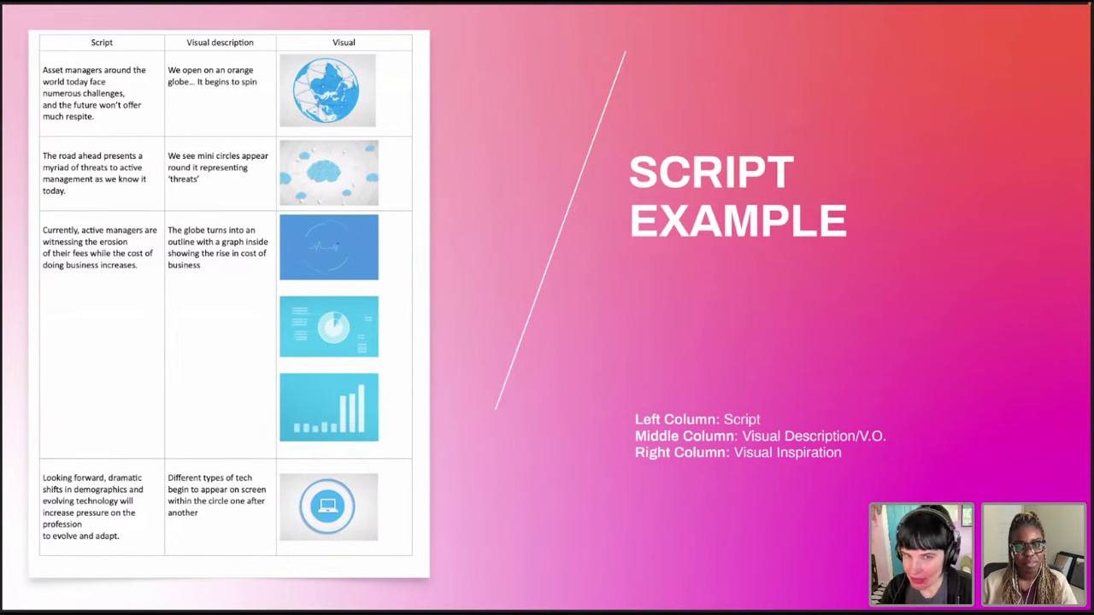
Step: Advance to the storyboard slide showing Frames One to Three with voice-over and action notes
key(Right)
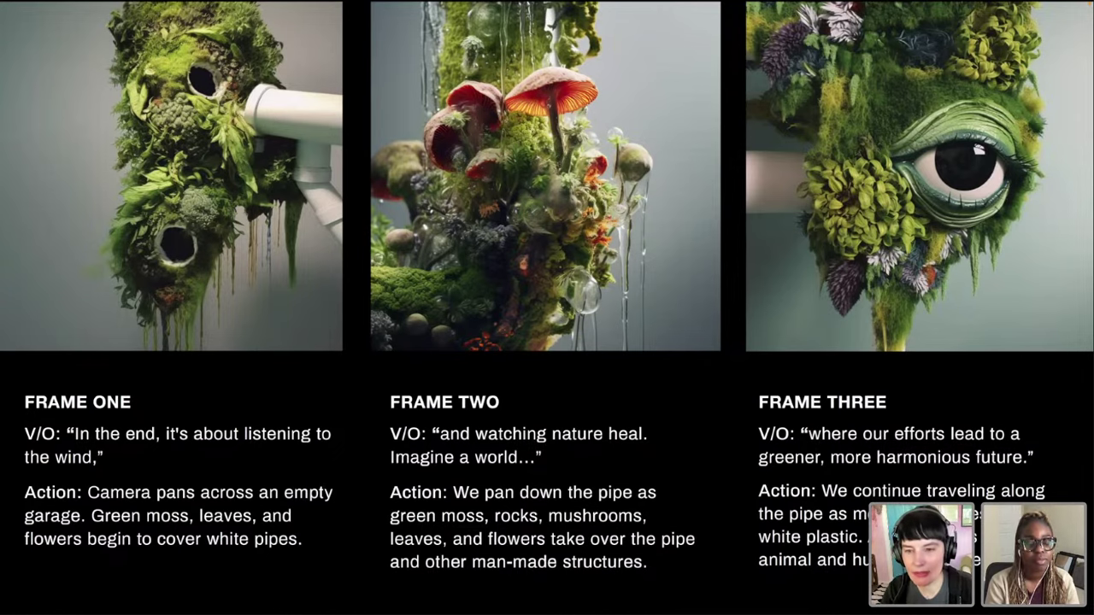
Step: Advance to the A GREAT STORYBOARD slide listing four qualities of a strong storyboard
key(Right)
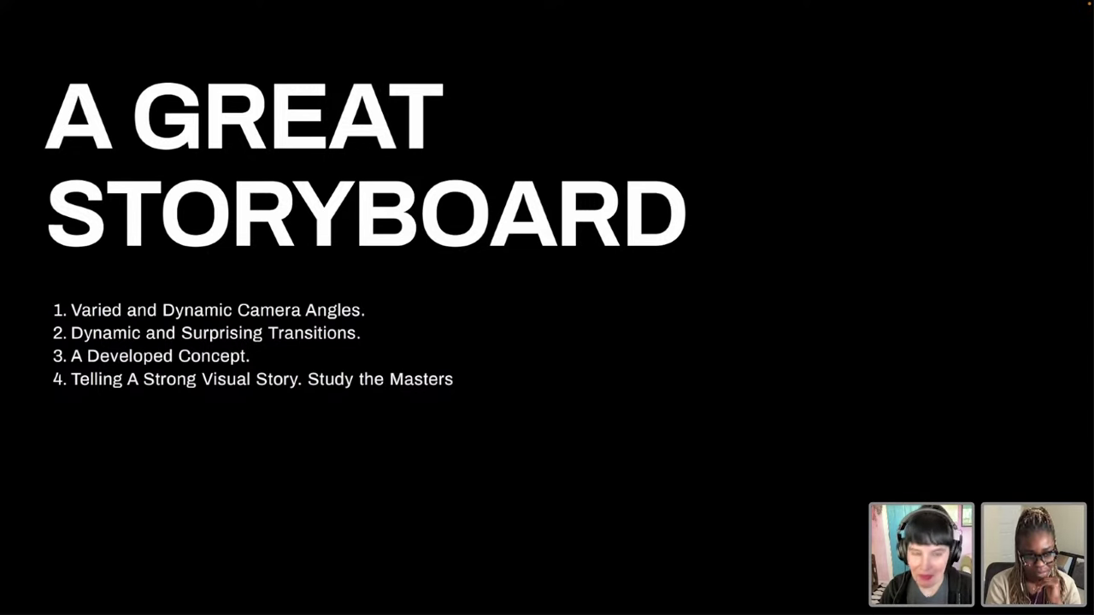
Step: Advance to the film storyboard examples slide with Jaws, biplane and WALL-E frames
key(Right)
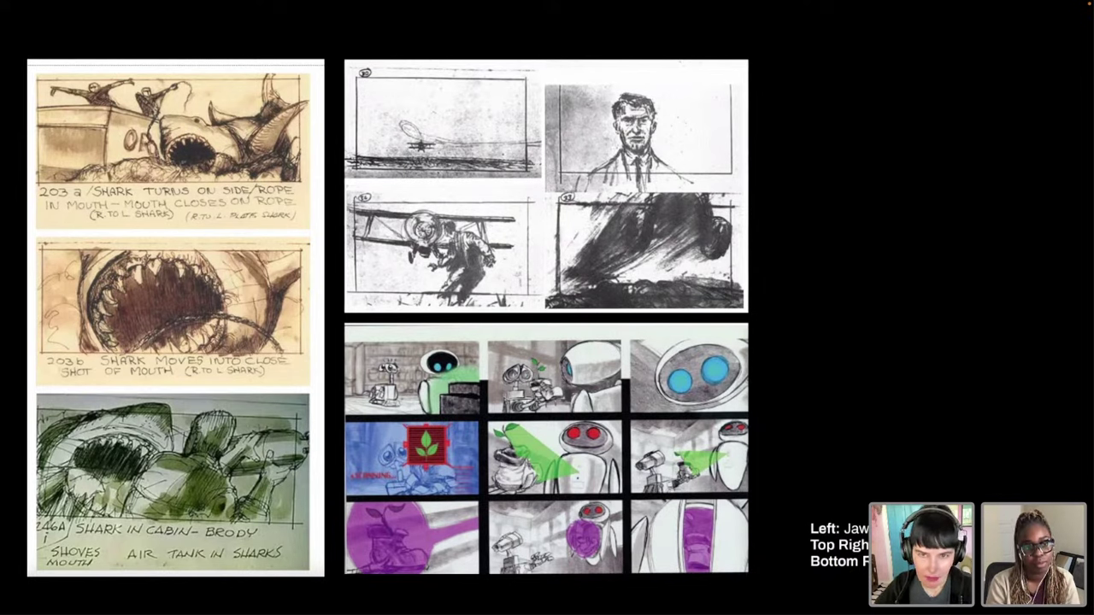
Step: Advance the Acrobat slideshow to the 'Let's Jump In!' transition slide
key(Right)
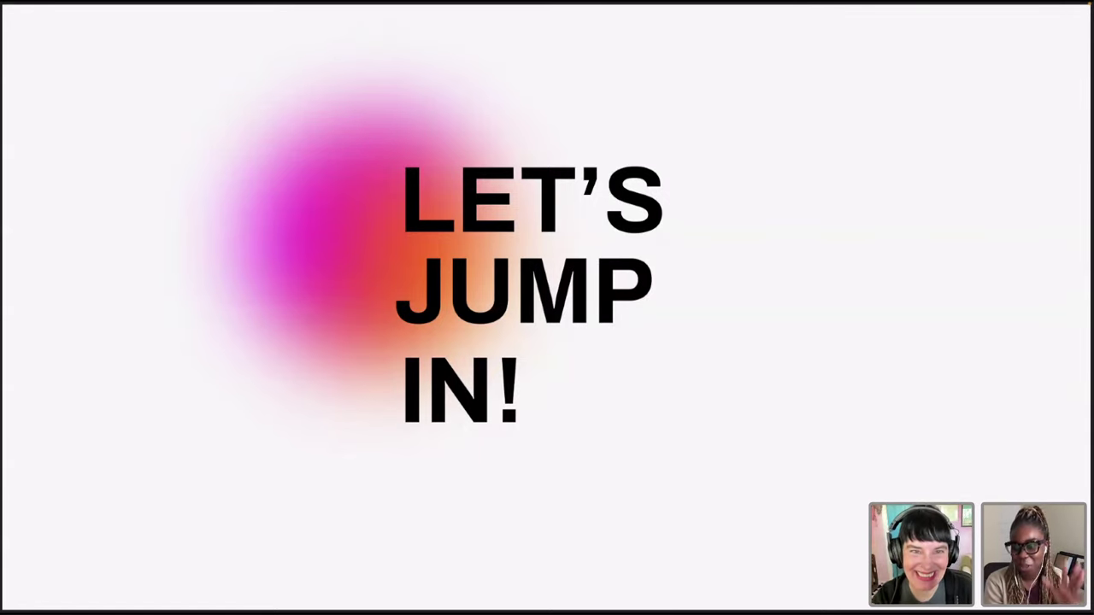
Step: Exit the full-screen slideshow and switch from Acrobat to the Chrome browser
key(Escape)
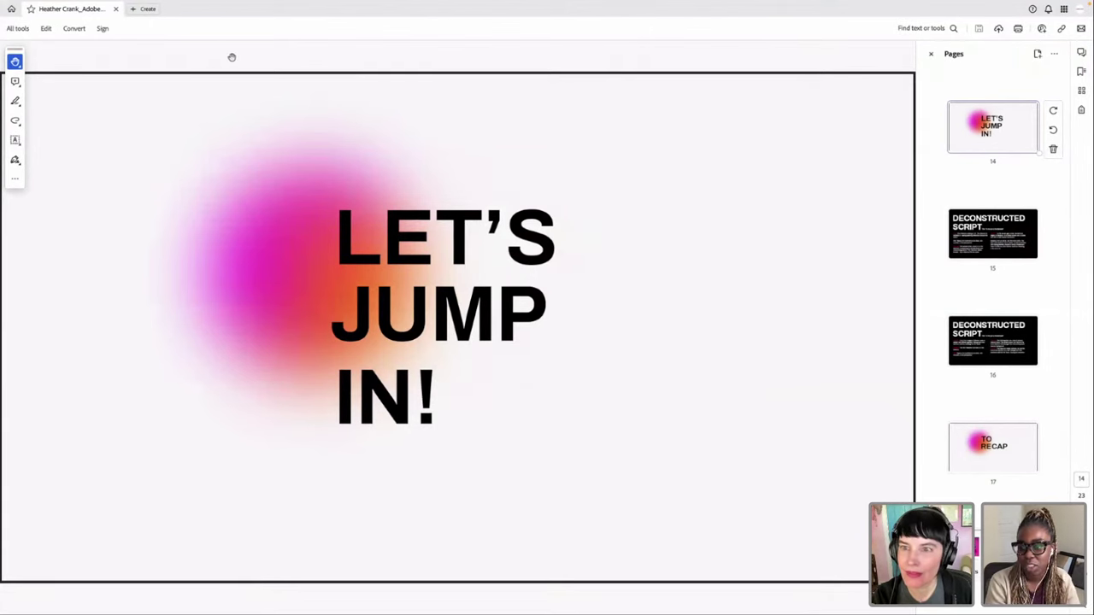
key(ctrl+Left)
key(ctrl+Left)
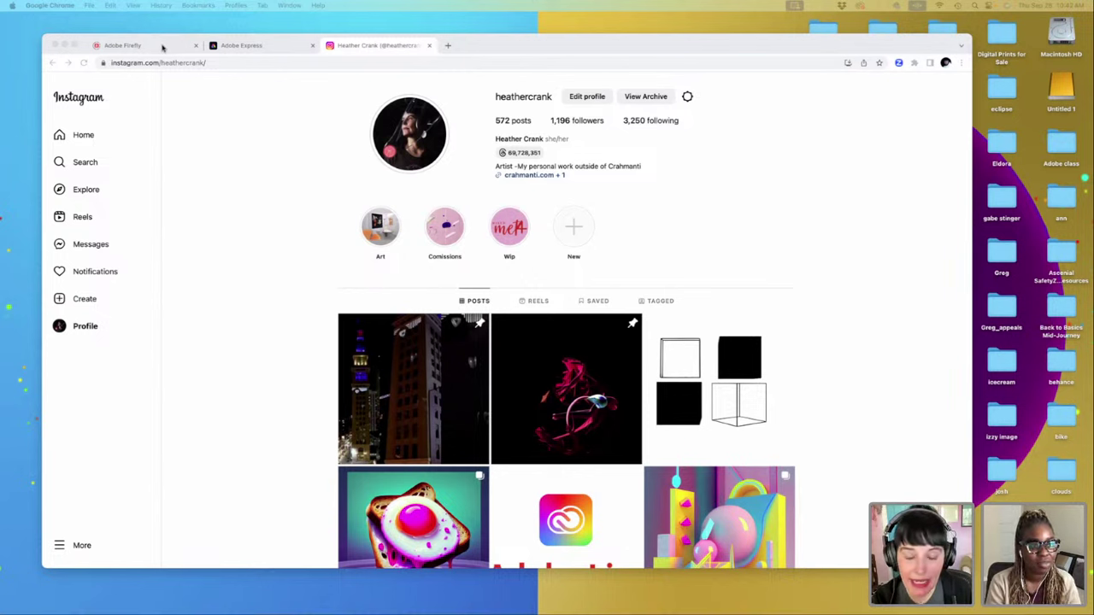
Step: Bring Chrome forward and switch from the Instagram profile to the Adobe Firefly tab
click(376, 49)
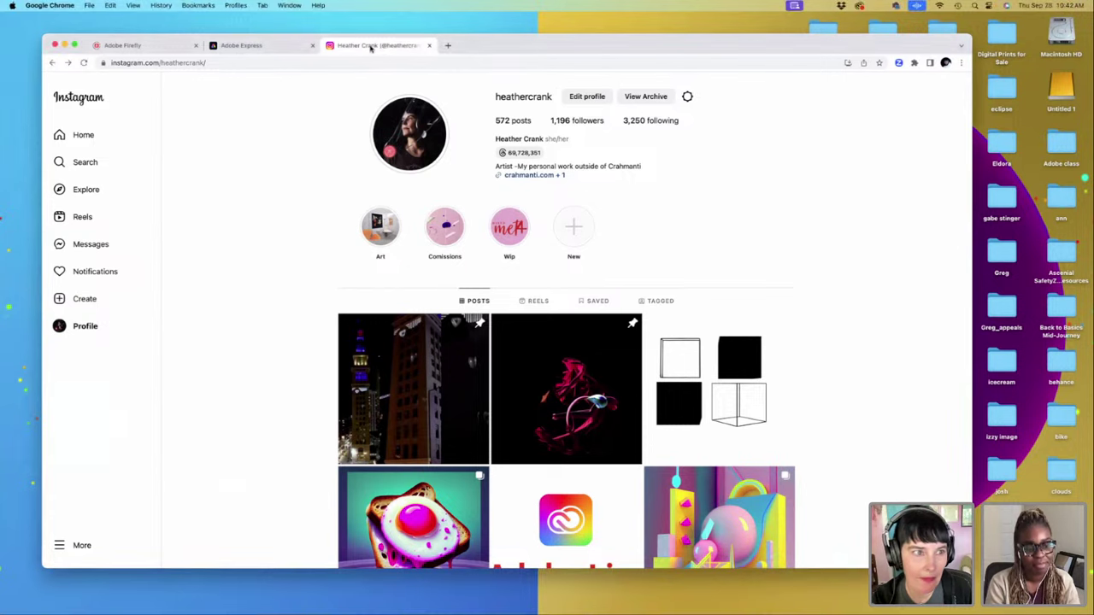
click(171, 46)
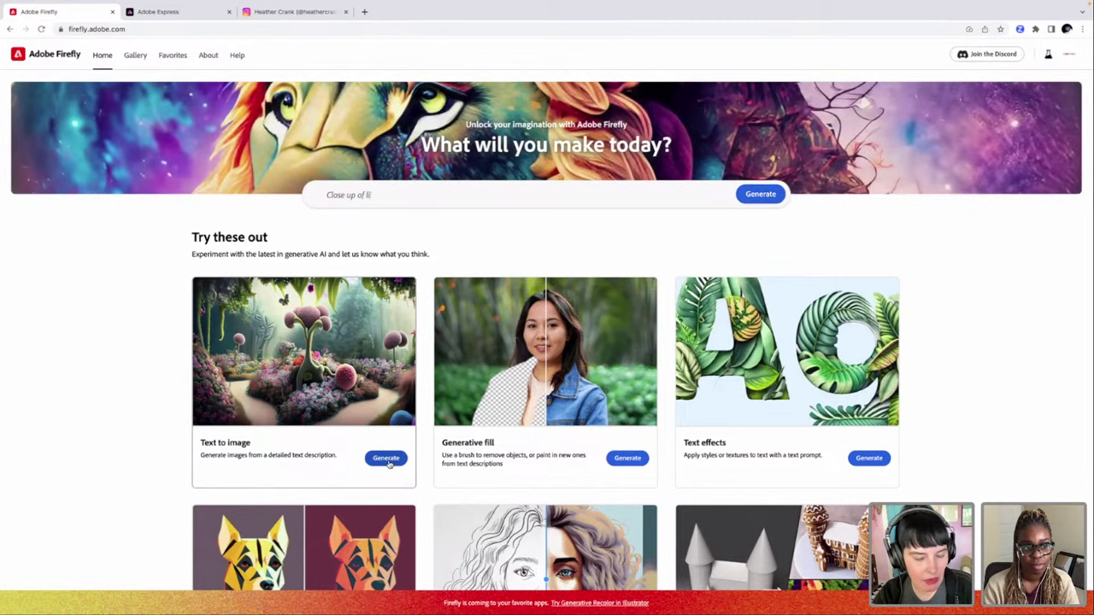
Step: Open Firefly's Text to image generator and place the cursor in its prompt field
click(387, 459)
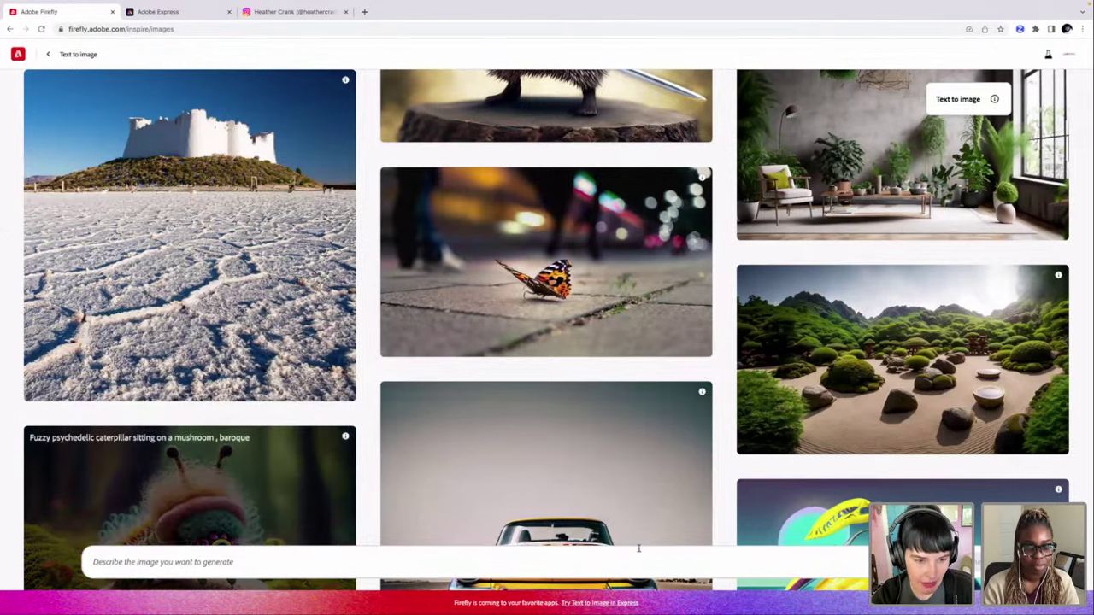
click(298, 562)
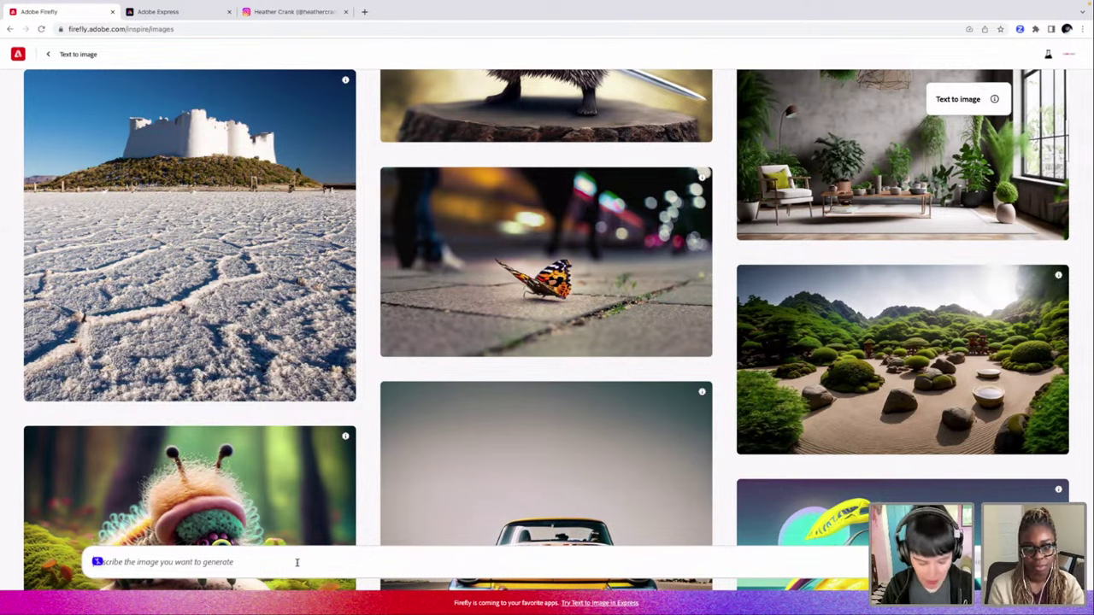
Step: Type the prompt 'diamond on pink background', fixing the misspelling of 'background'
text(dia)
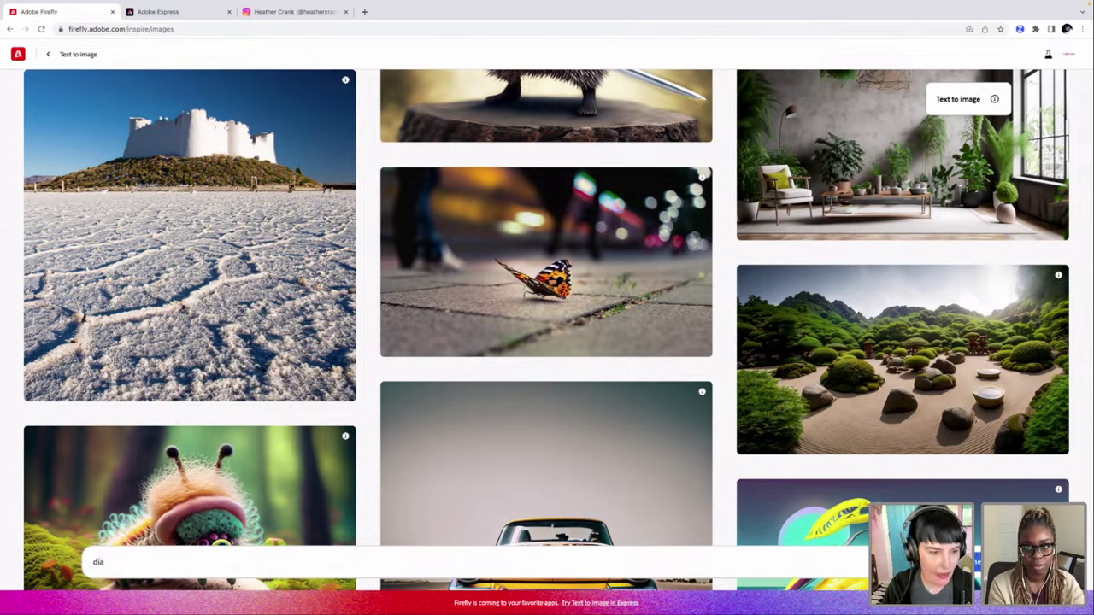
text(mond)
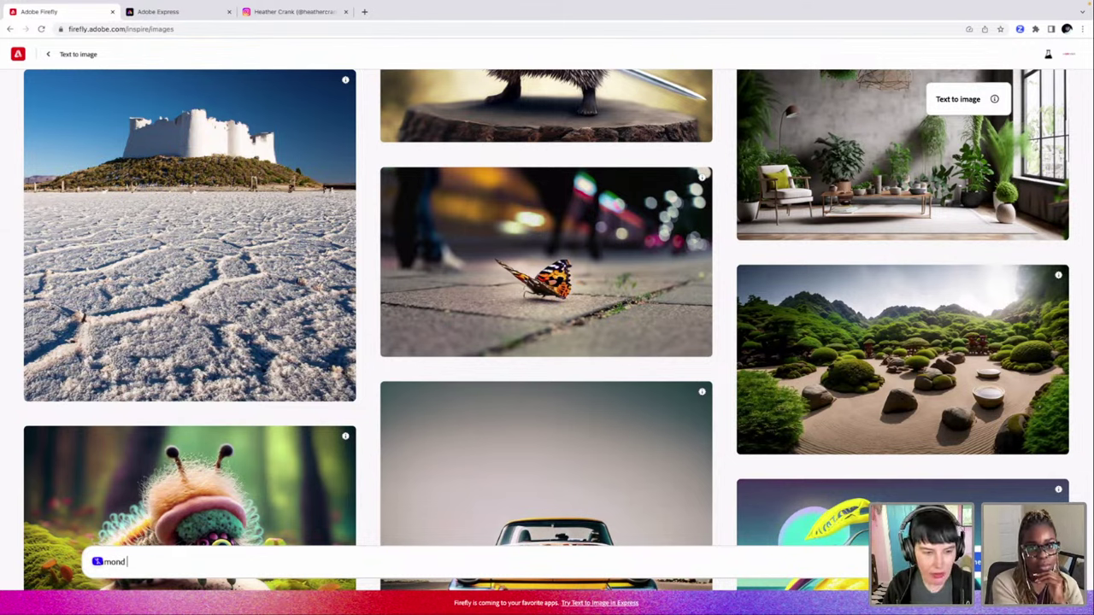
text(pink)
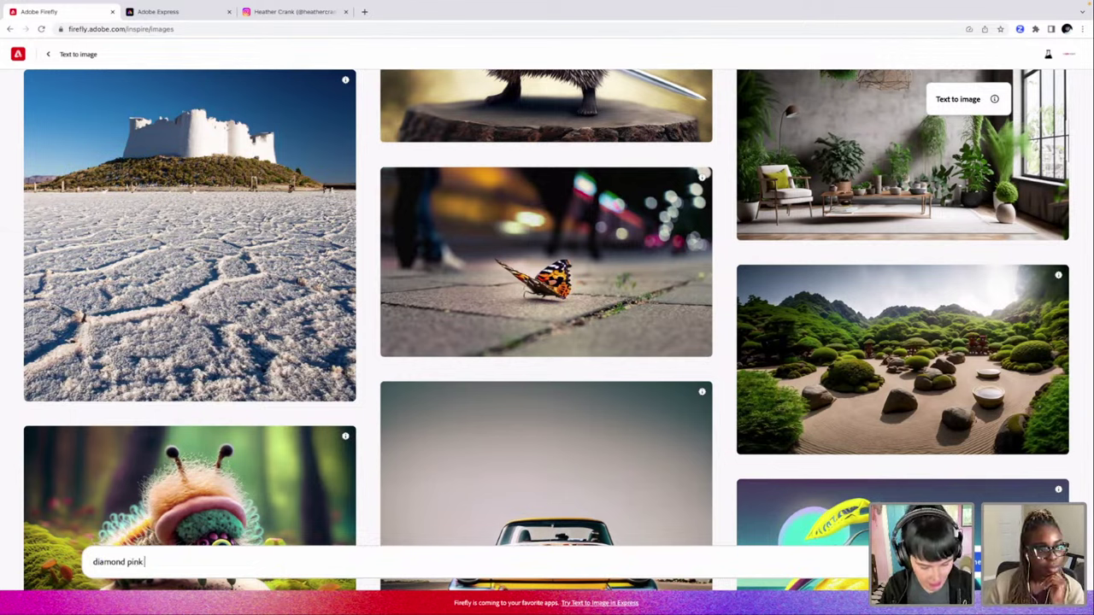
key(BackSpace)
key(BackSpace)
key(BackSpace)
key(BackSpace)
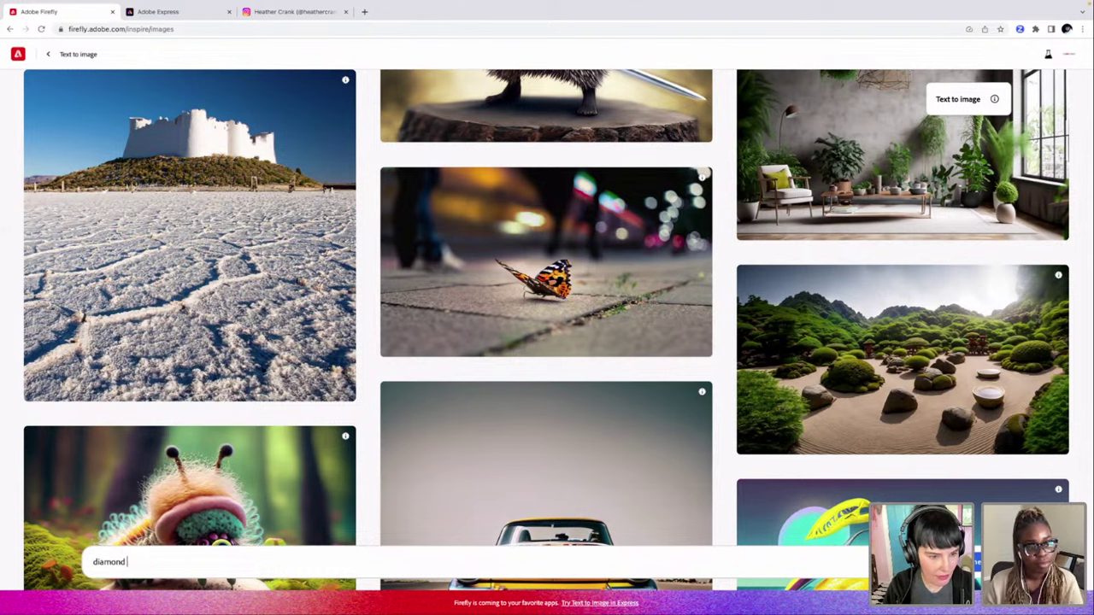
text(on p)
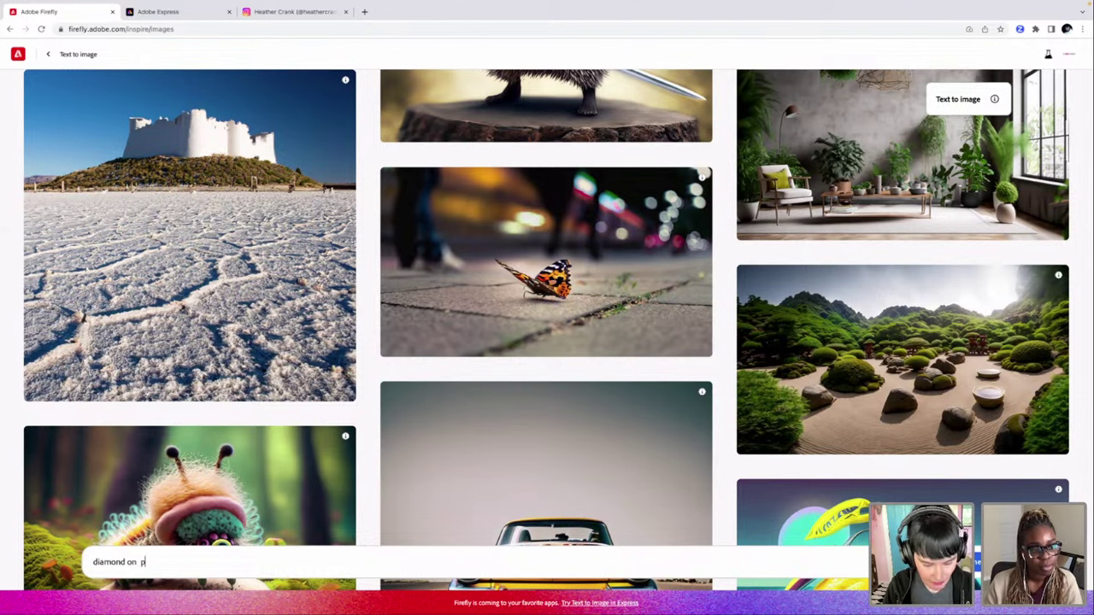
text(ink bac)
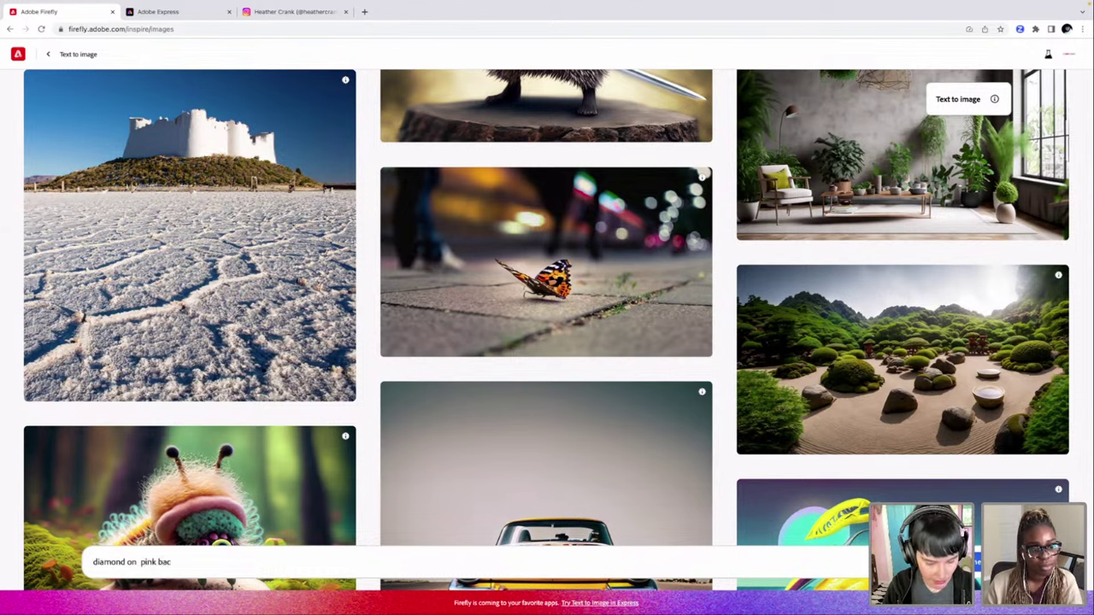
text(kgroun)
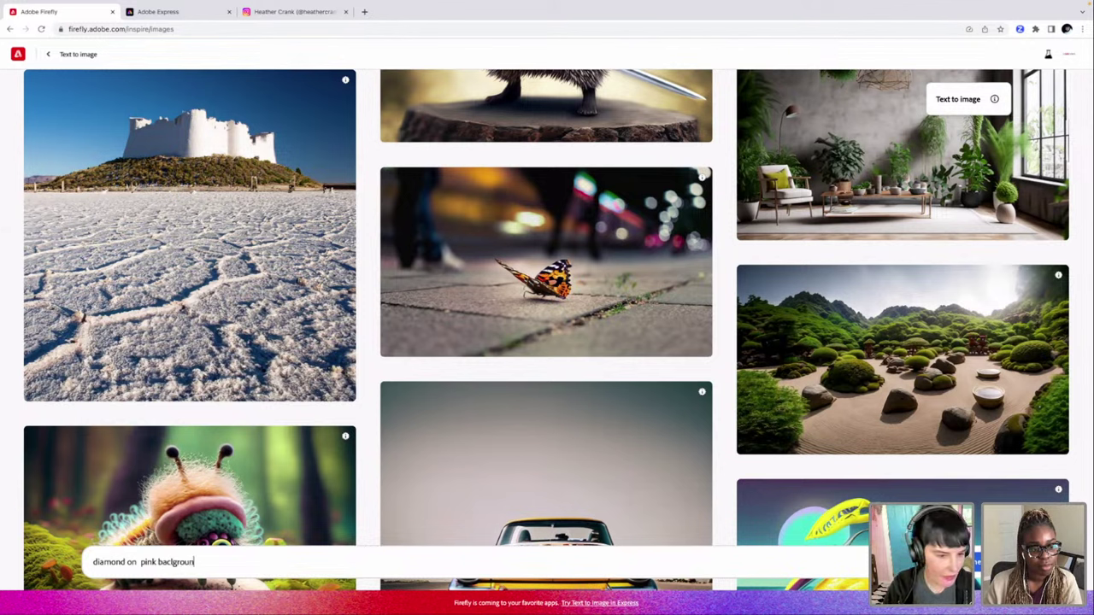
key(BackSpace)
key(BackSpace)
key(BackSpace)
key(BackSpace)
key(BackSpace)
text(c)
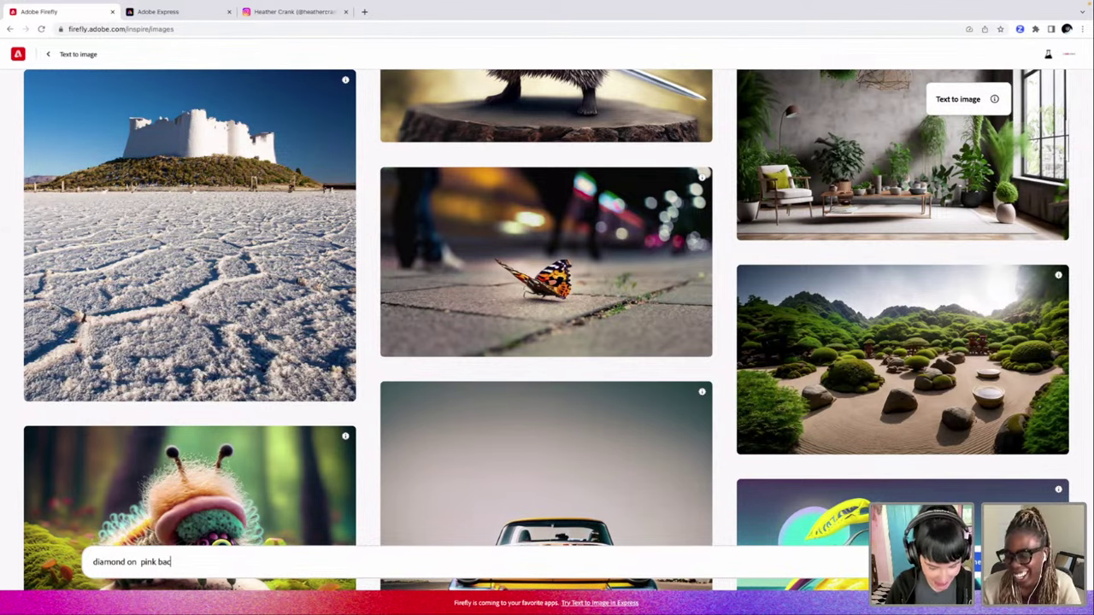
text(kground)
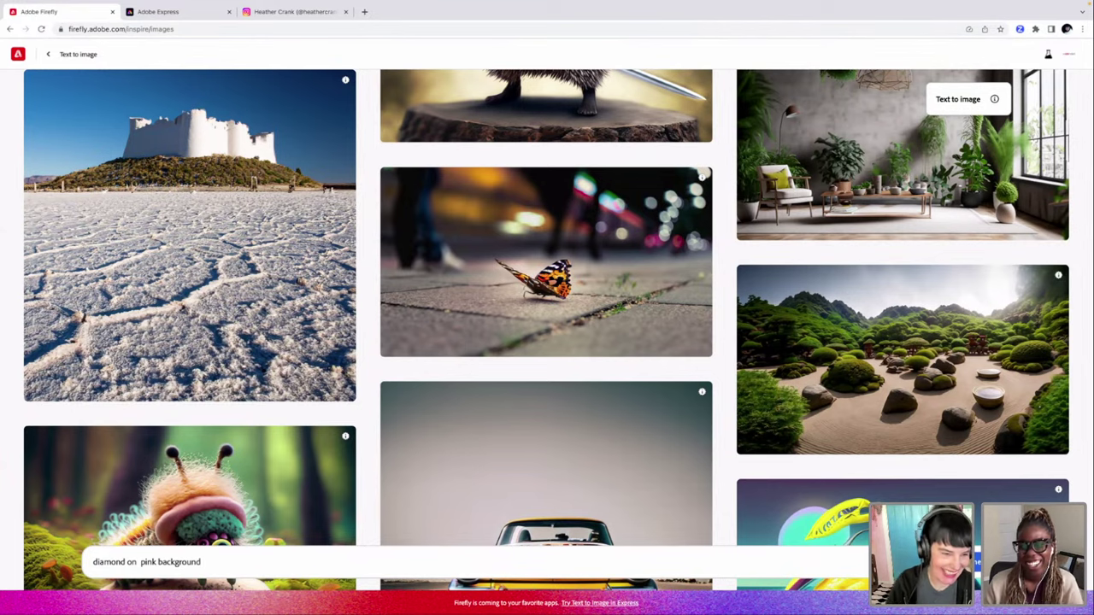
Step: Generate four Art-style pink diamond images from 'diamond on pink background'
key(Return)
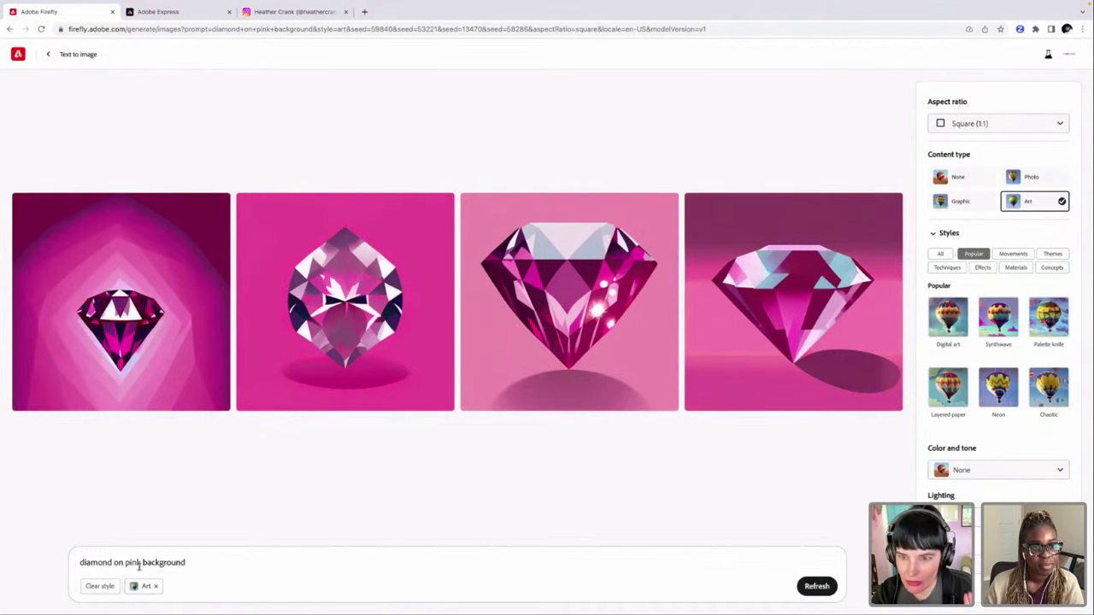
key(Home)
key(shift+Right)
key(shift+Right)
key(shift+Right)
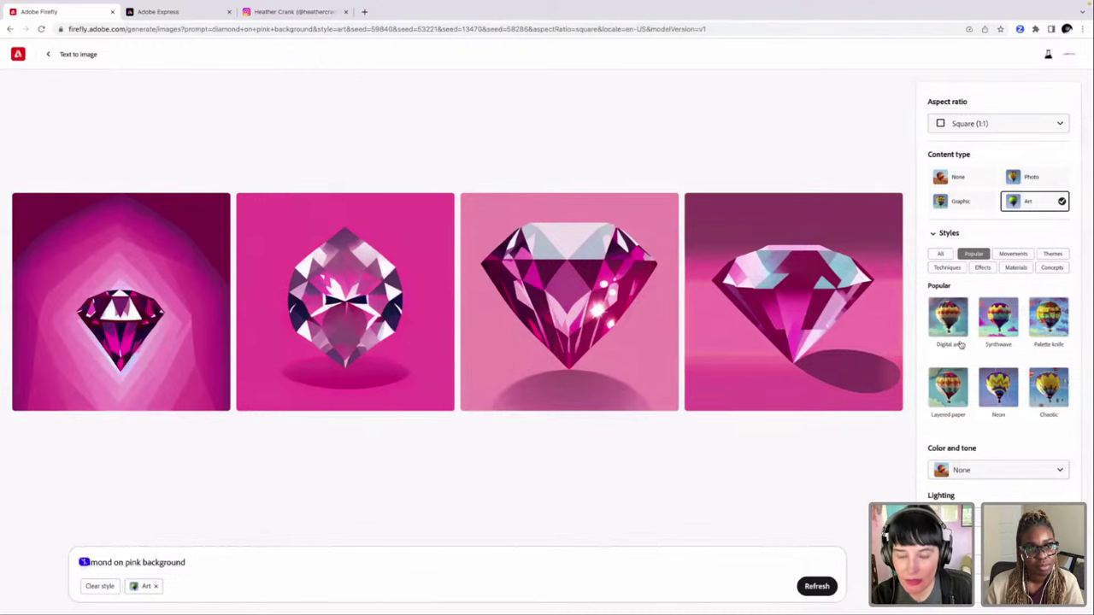
mouse_move(868, 400)
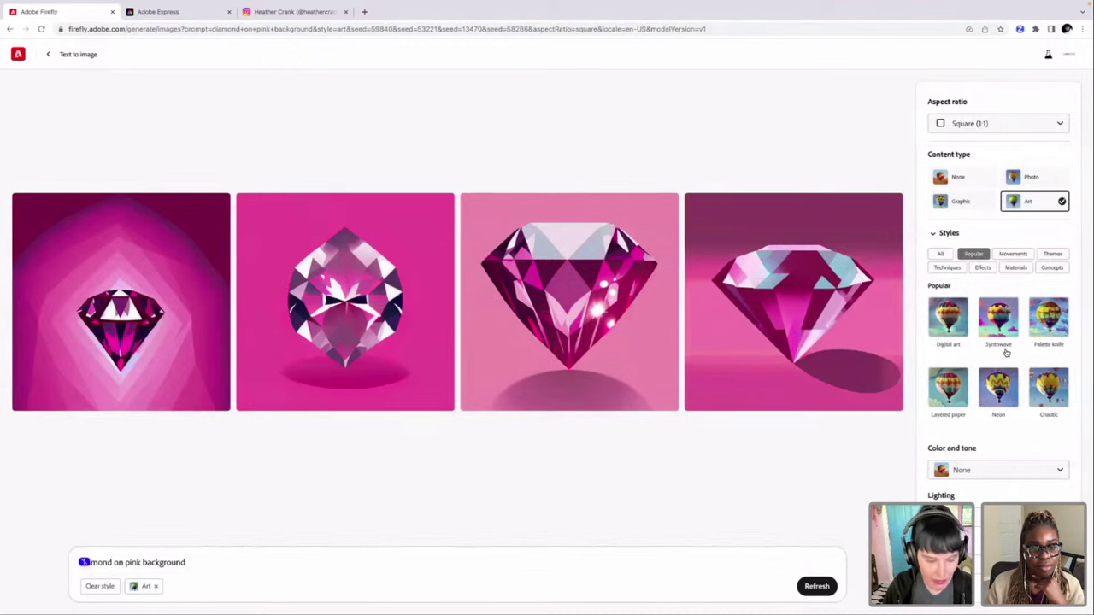
Step: Insert 'synthwave neon' after 'diamond' in the prompt and generate four new images
text(sy)
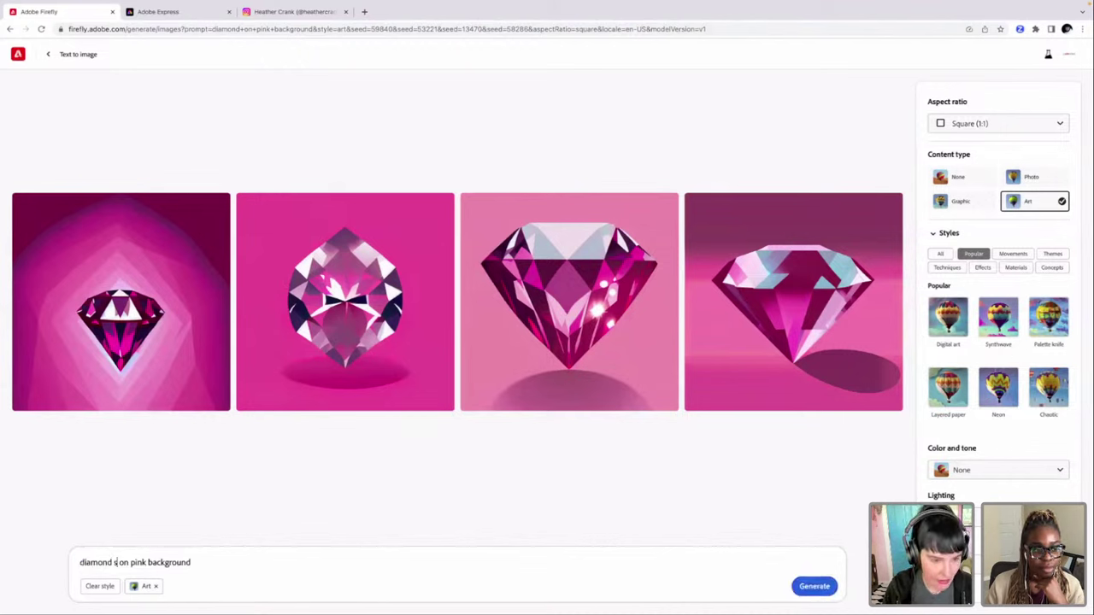
text(nthwave)
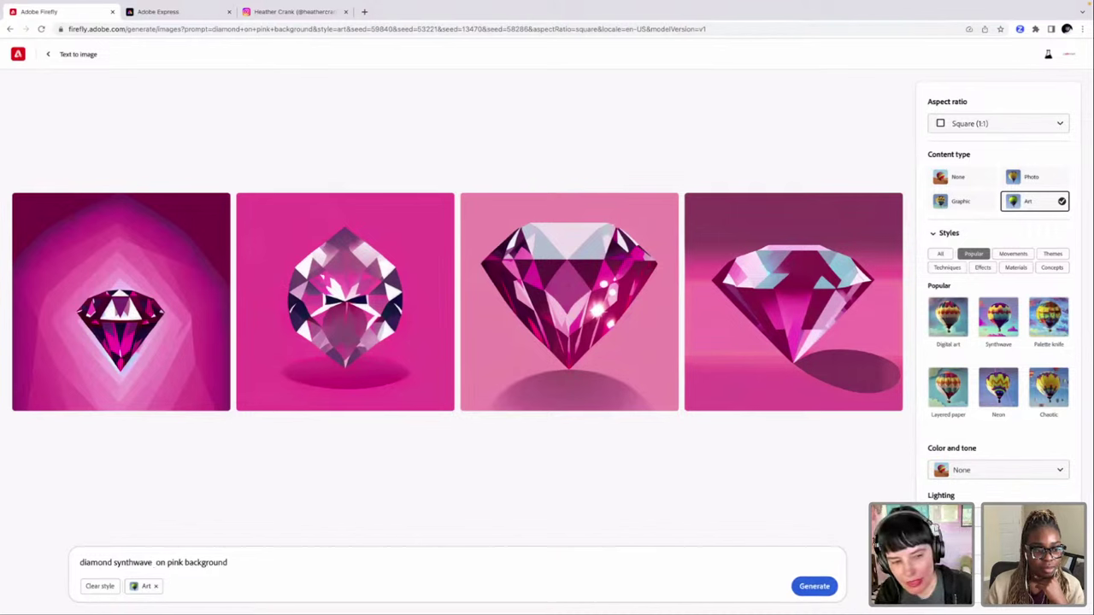
text( noeon)
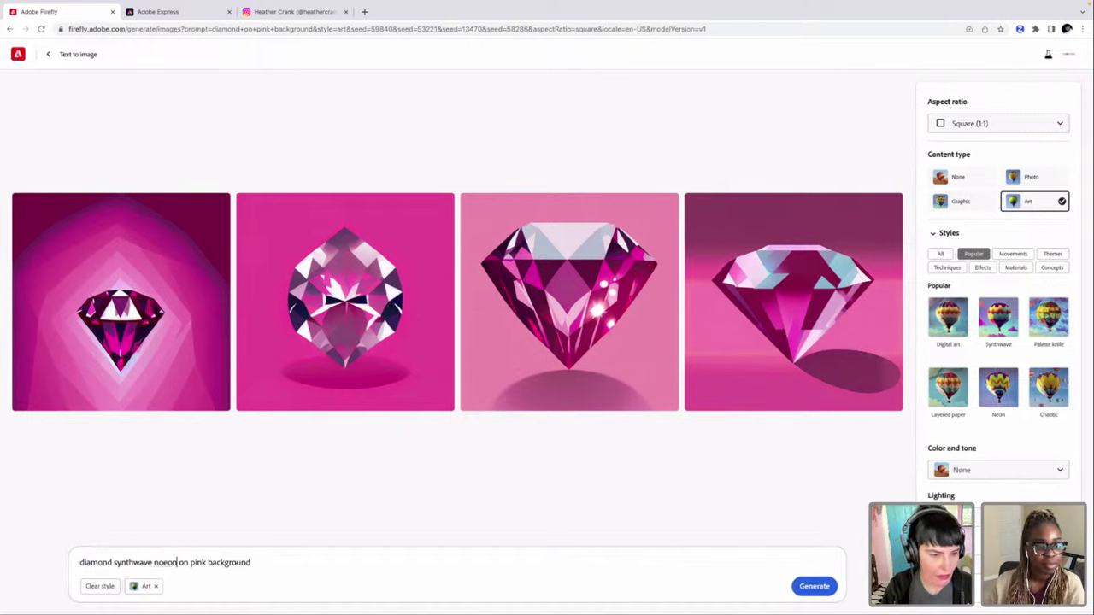
key(BackSpace)
key(BackSpace)
key(BackSpace)
key(BackSpace)
text(eon)
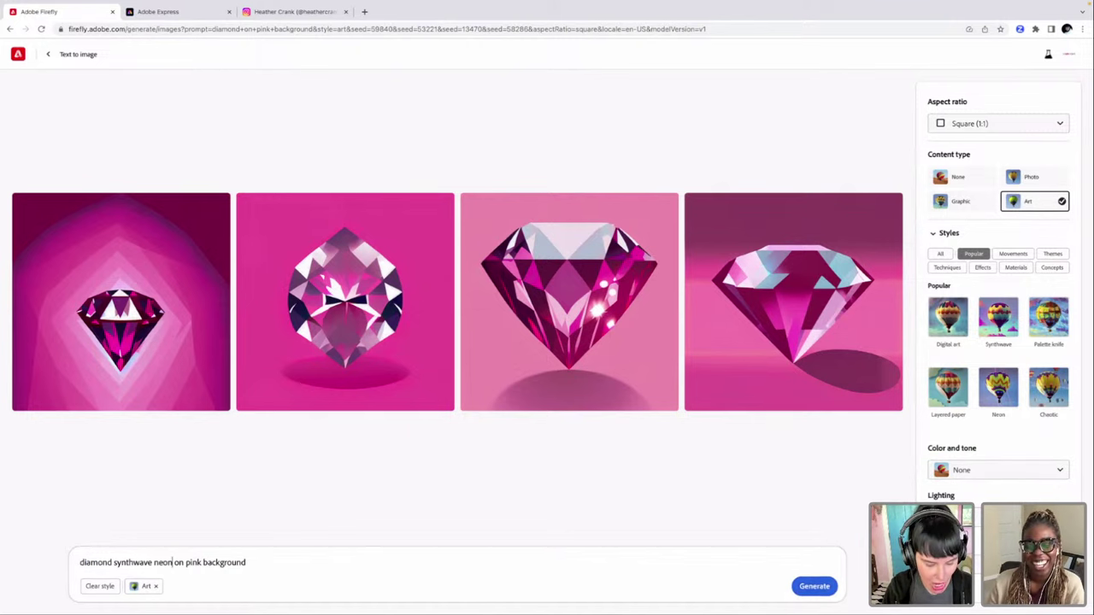
key(Return)
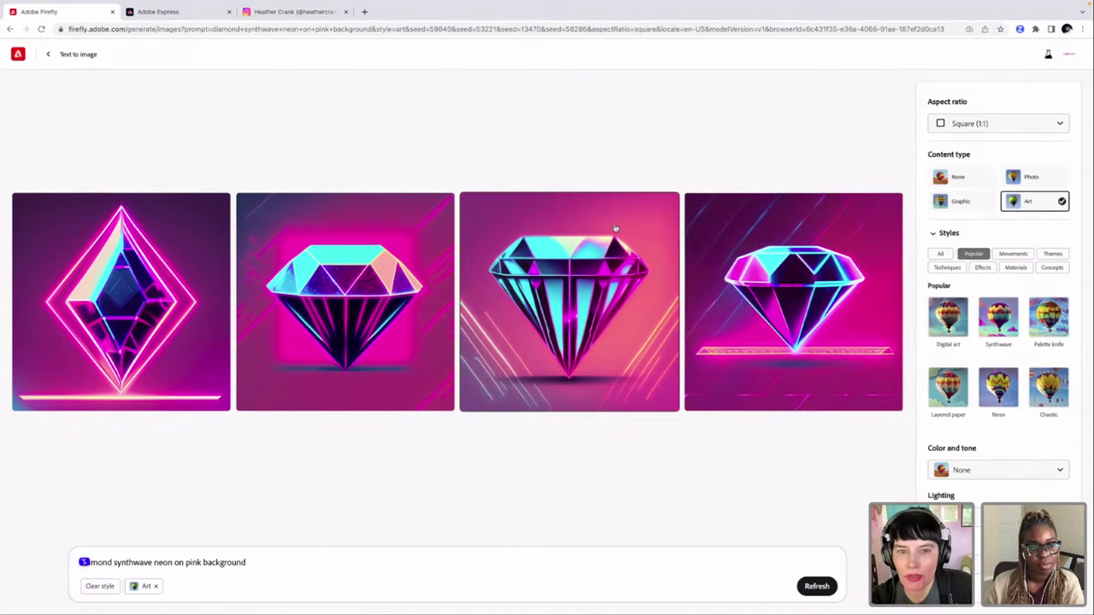
Step: Open the Edit dropdown on the third neon synthwave diamond image
mouse_move(367, 248)
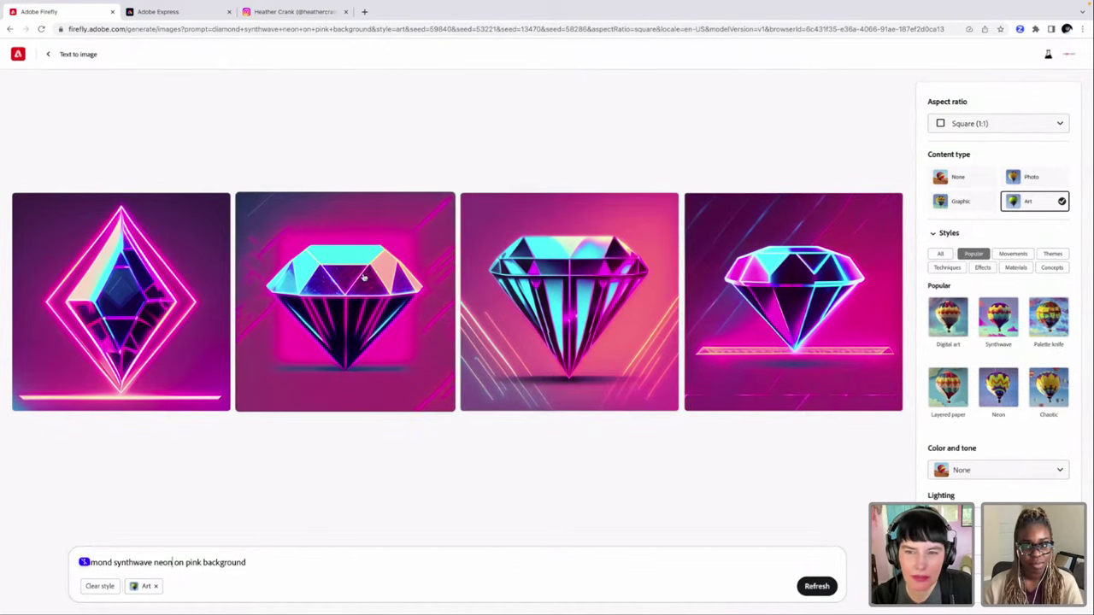
mouse_move(651, 225)
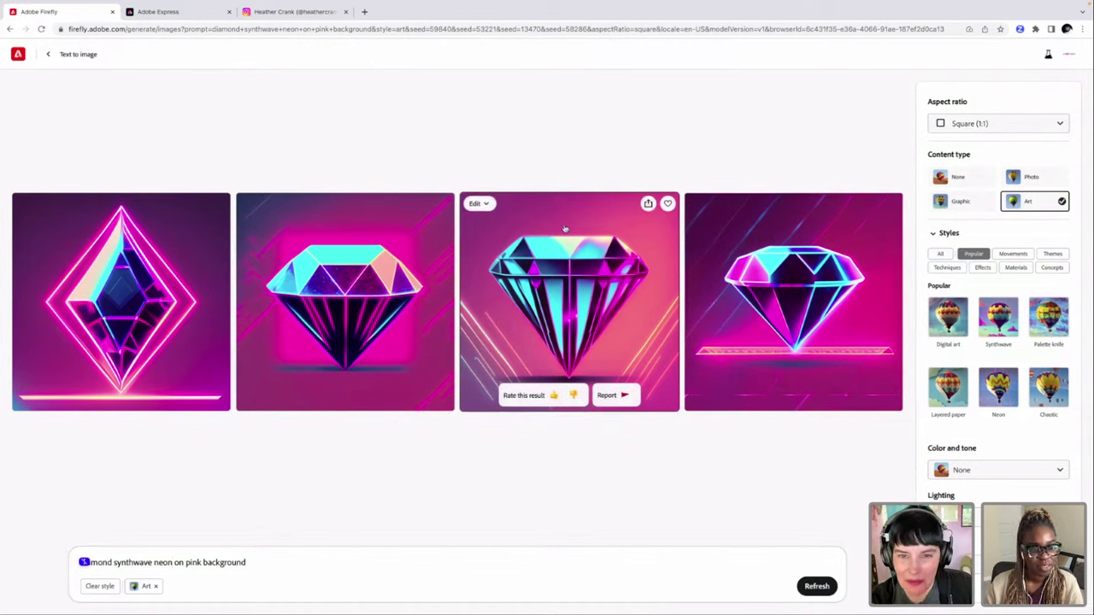
click(488, 205)
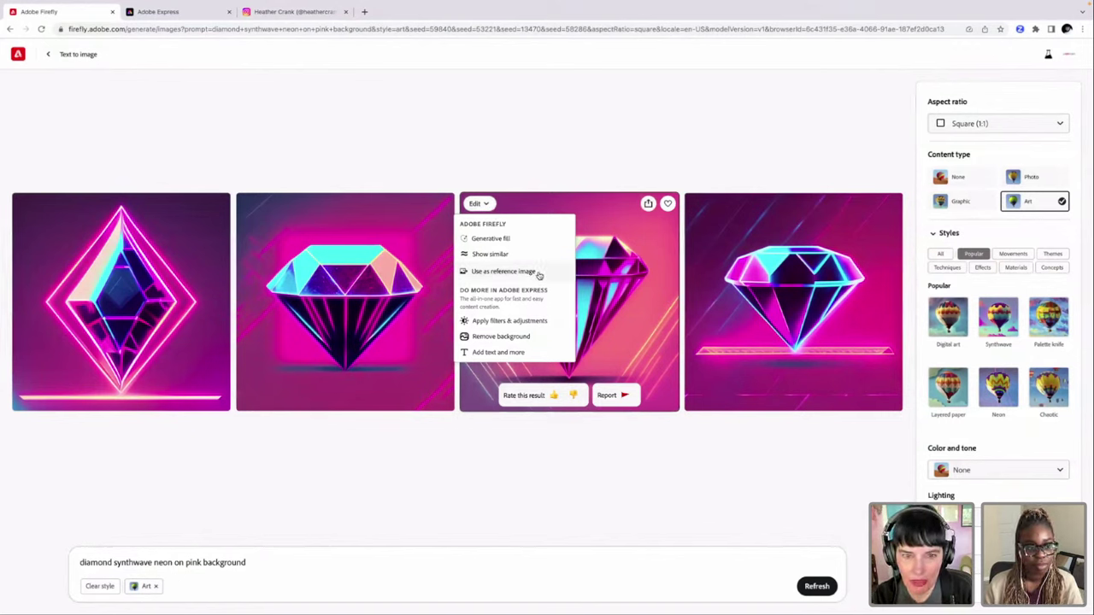
Step: Set the third diamond as the reference image, weighting strength toward the reference
click(540, 272)
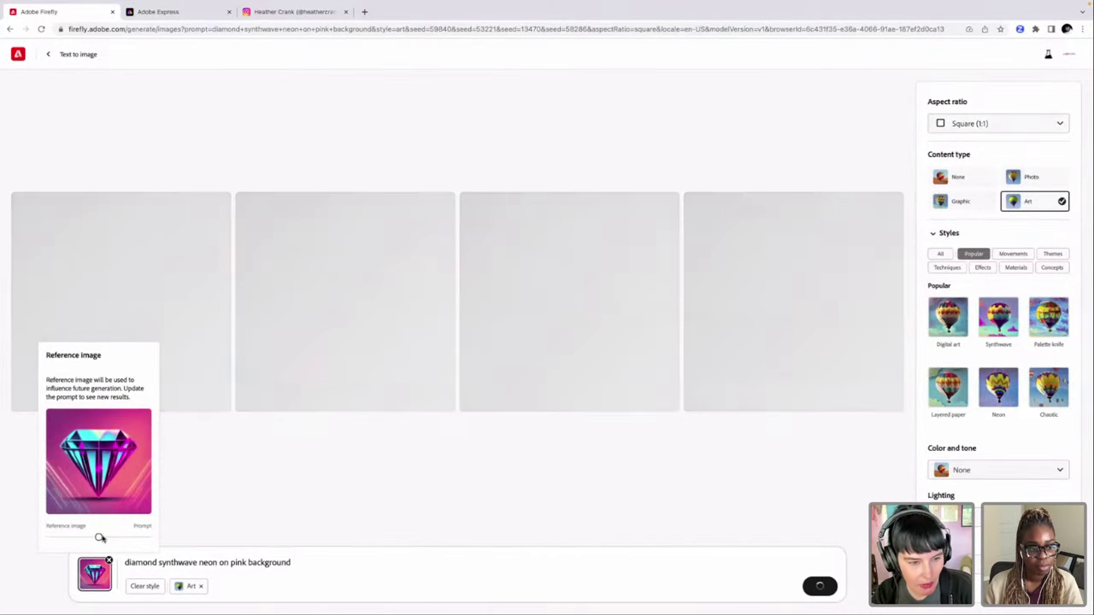
mouse_move(98, 537)
mouse_down()
mouse_move(67, 537)
mouse_move(120, 537)
mouse_move(100, 537)
mouse_up()
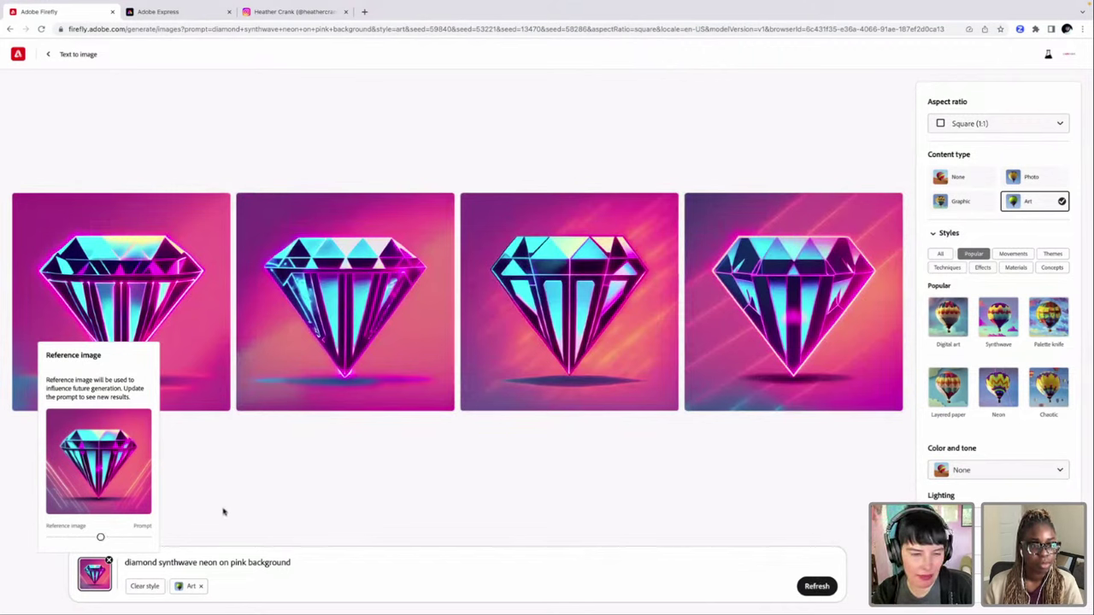
click(735, 513)
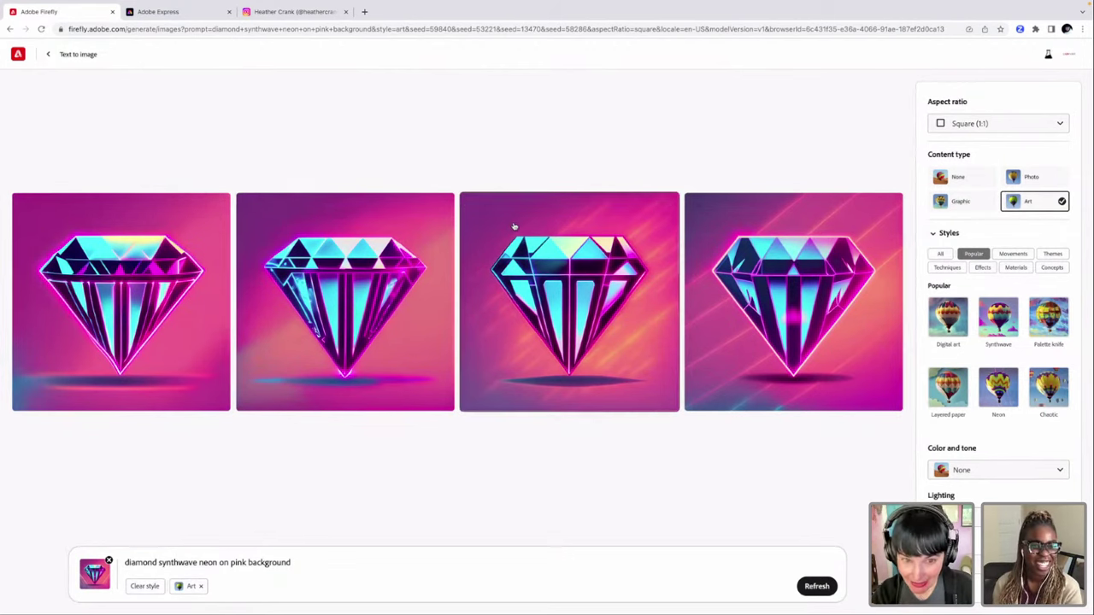
click(483, 205)
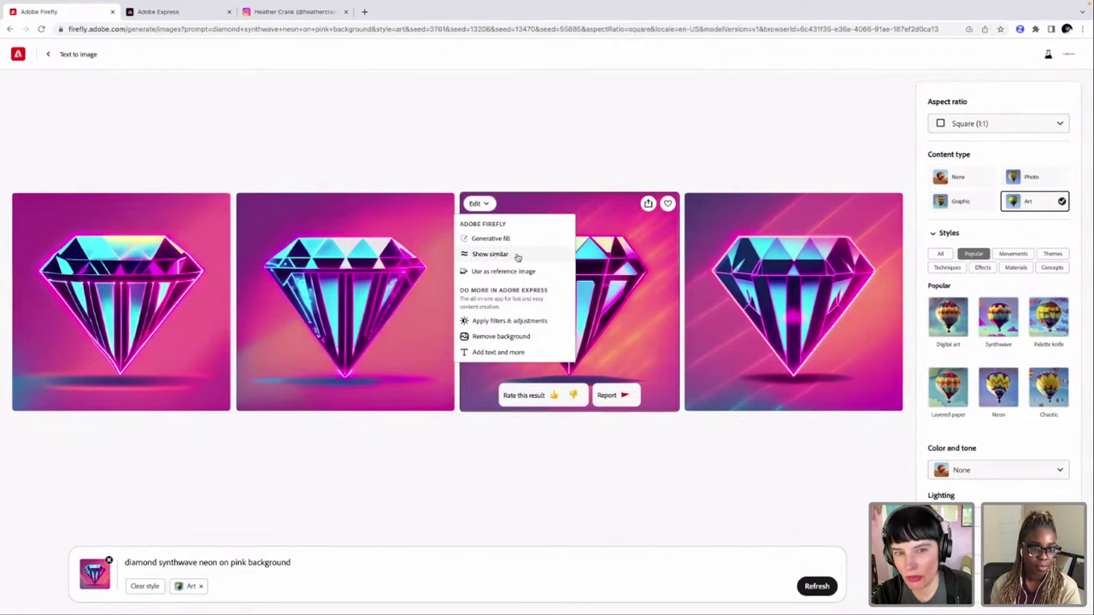
click(517, 255)
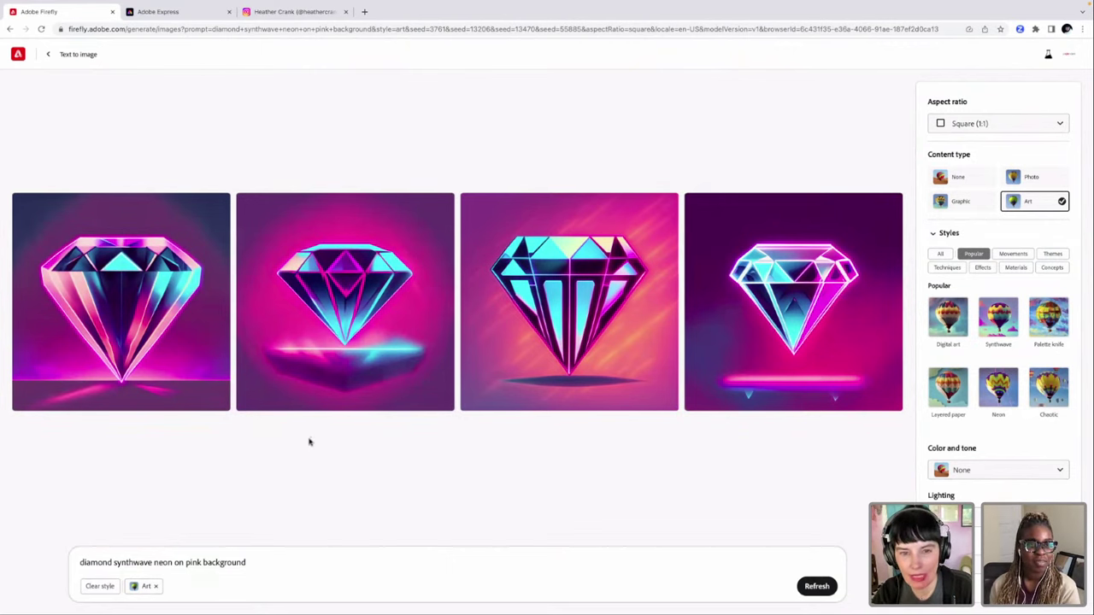
mouse_move(637, 320)
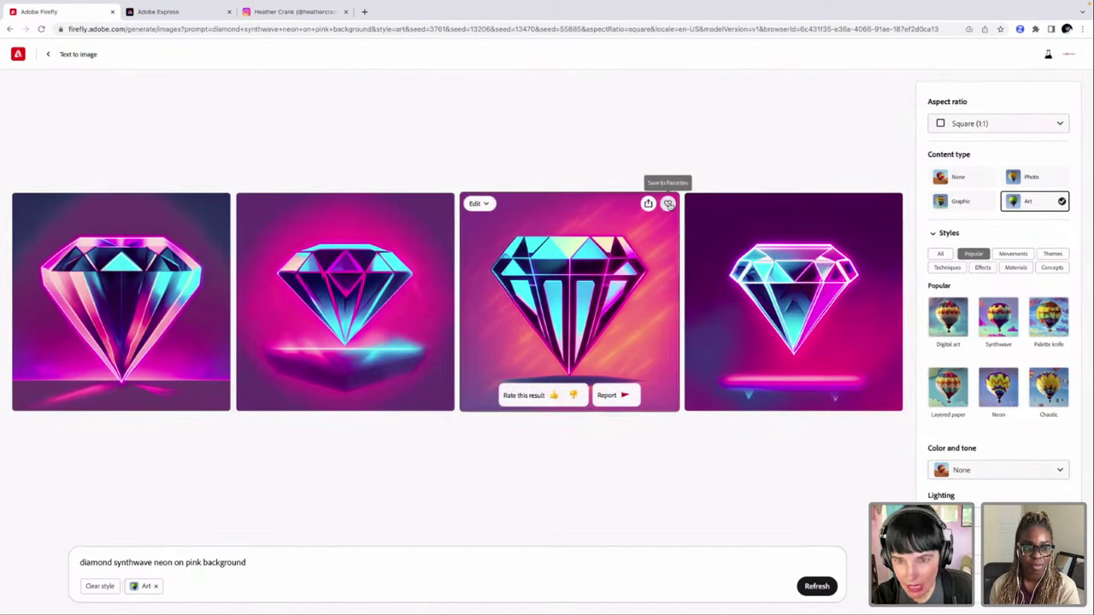
click(668, 203)
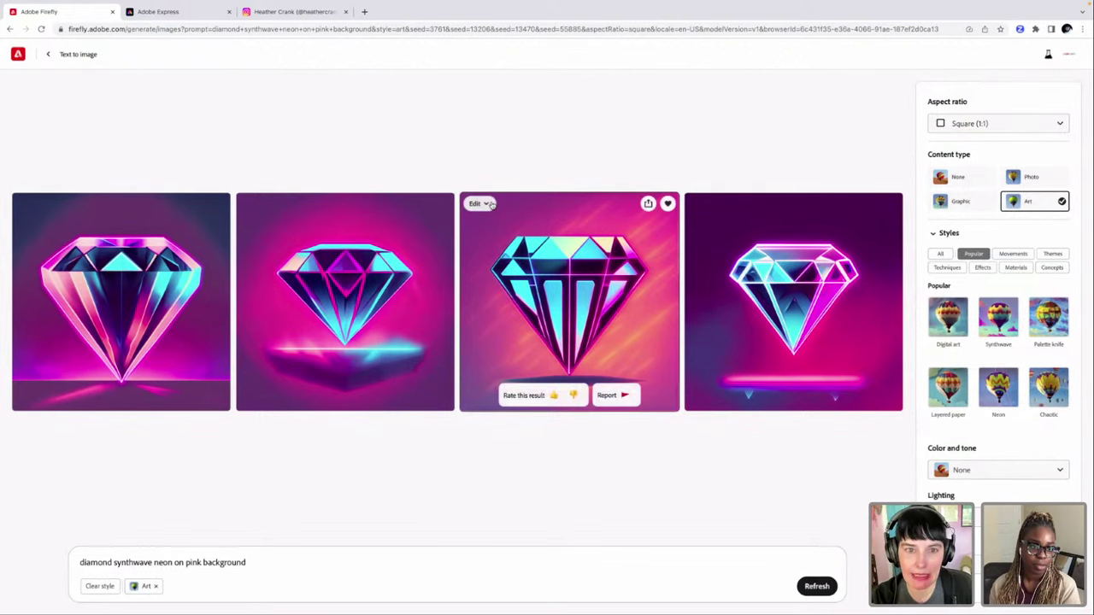
mouse_move(627, 198)
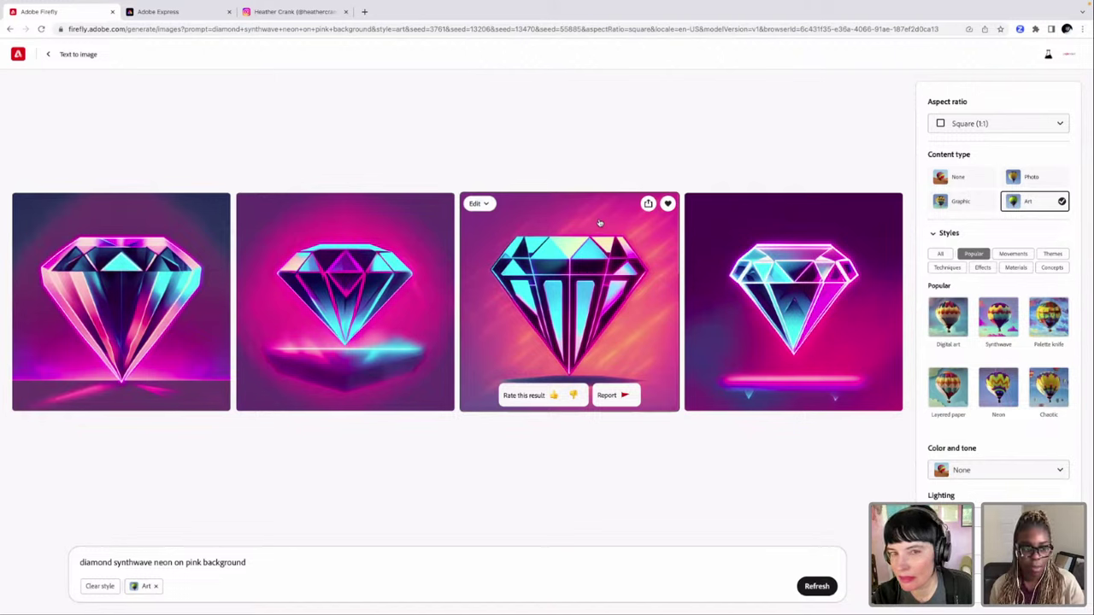
click(501, 205)
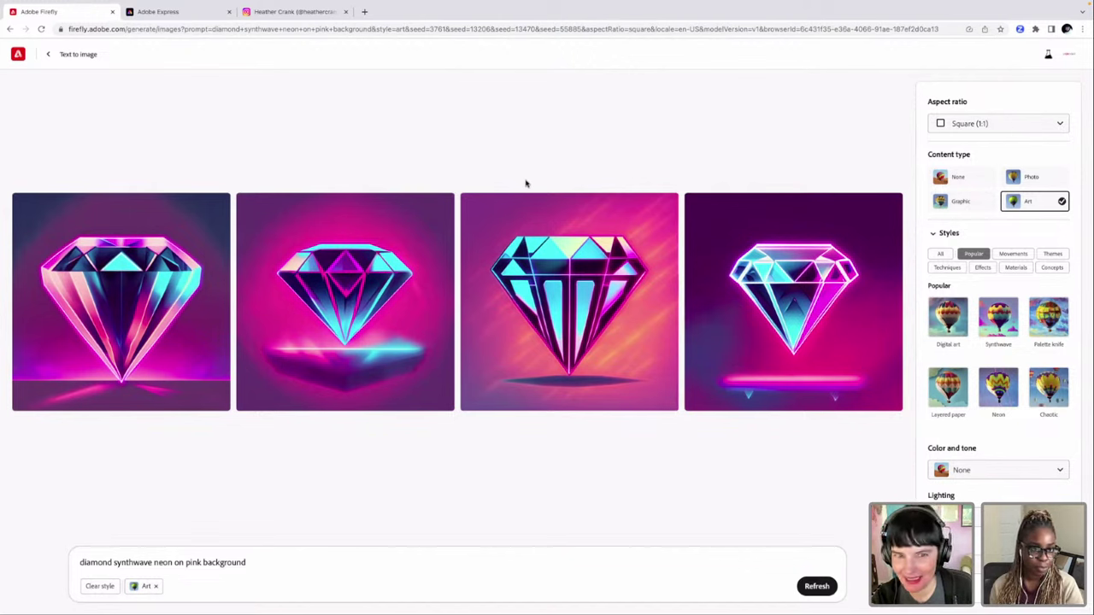
mouse_move(579, 230)
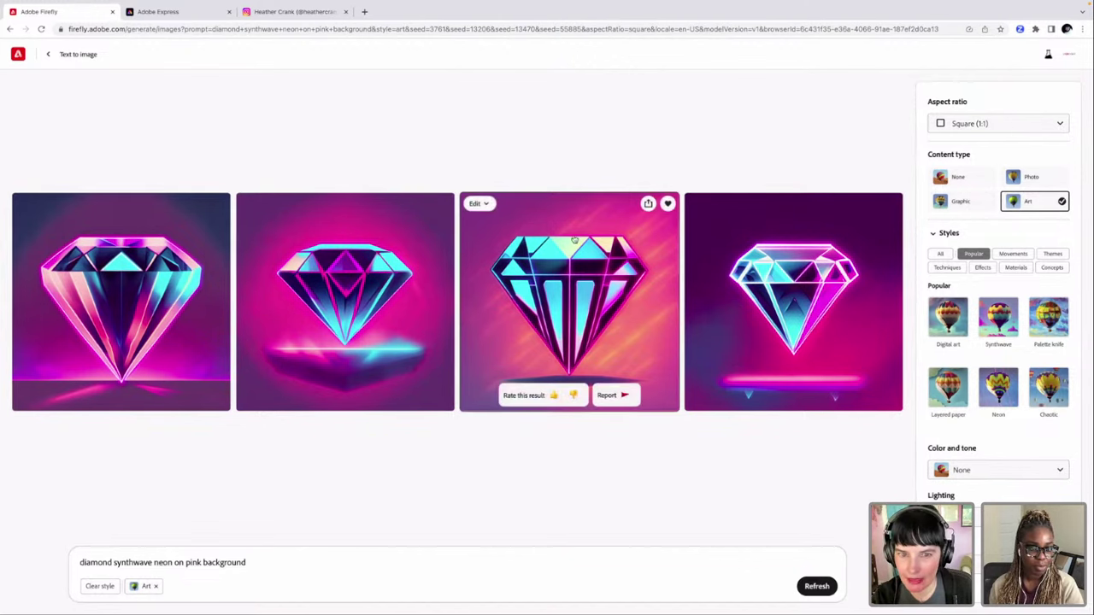
click(476, 203)
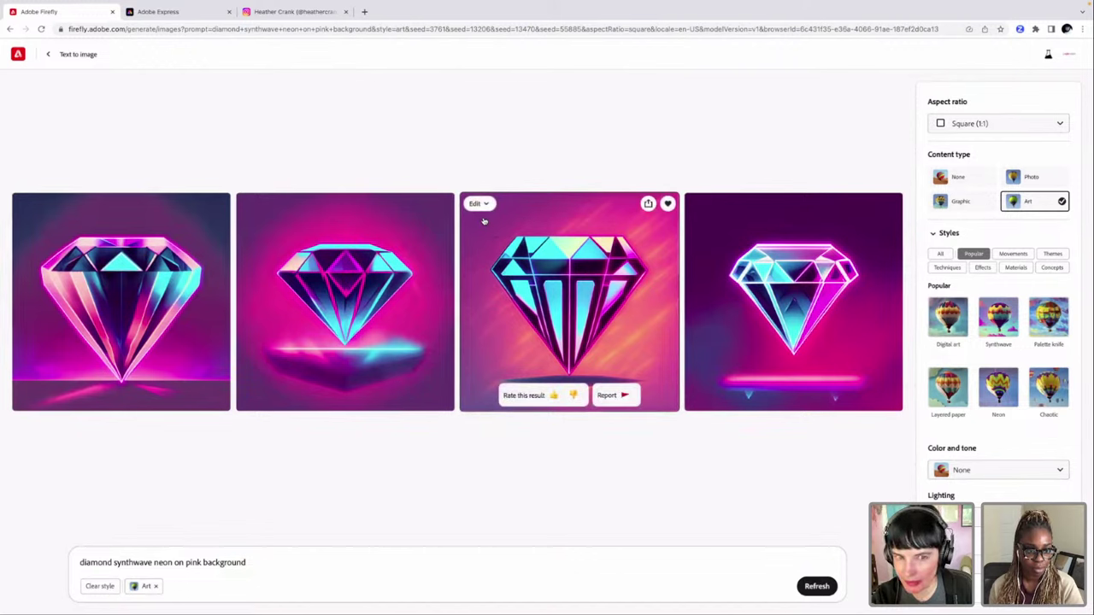
click(486, 204)
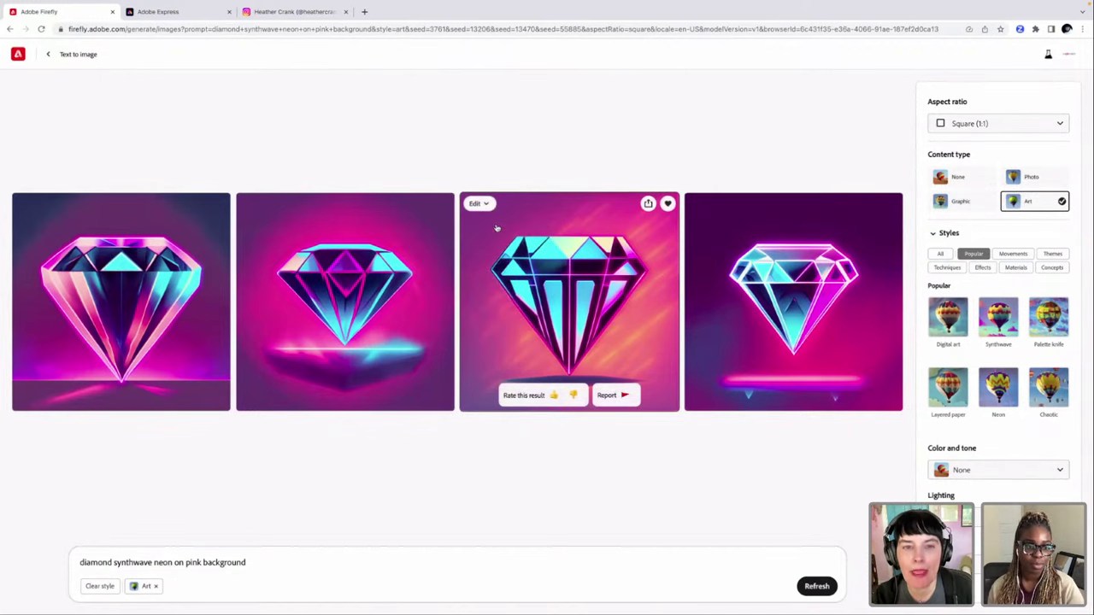
Step: Use the third cyan-striped diamond as reference, shift strength toward Prompt, and refresh results
click(477, 203)
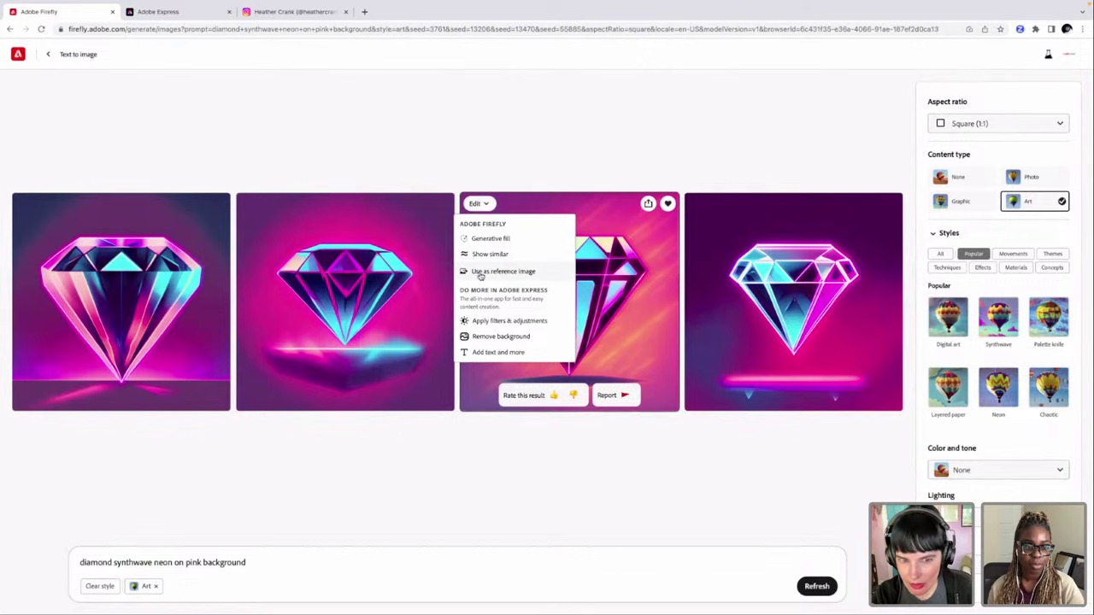
click(540, 273)
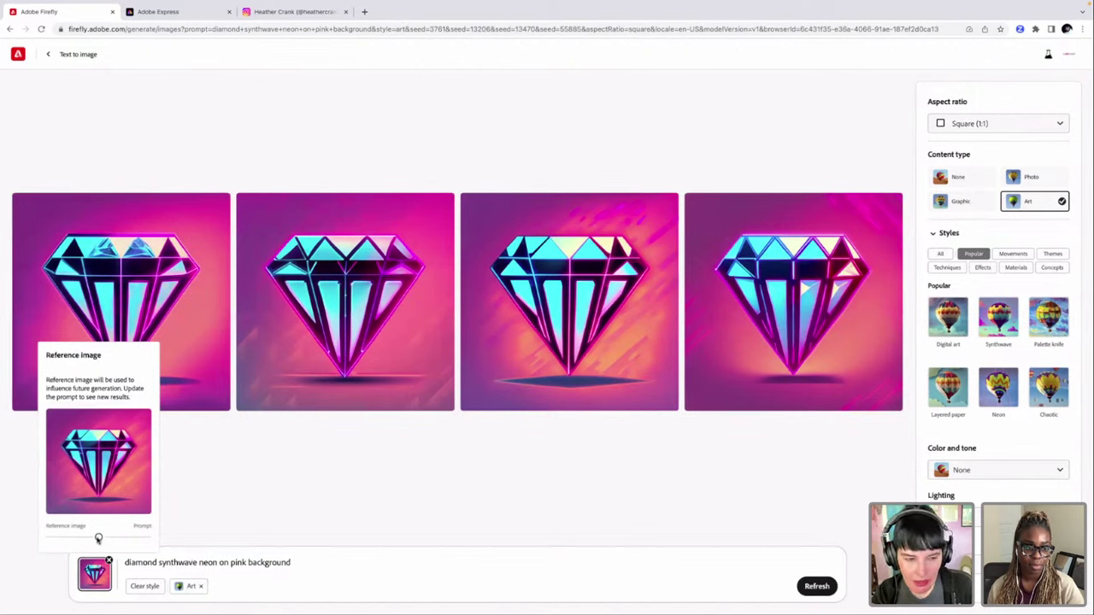
drag(99, 539, 123, 537)
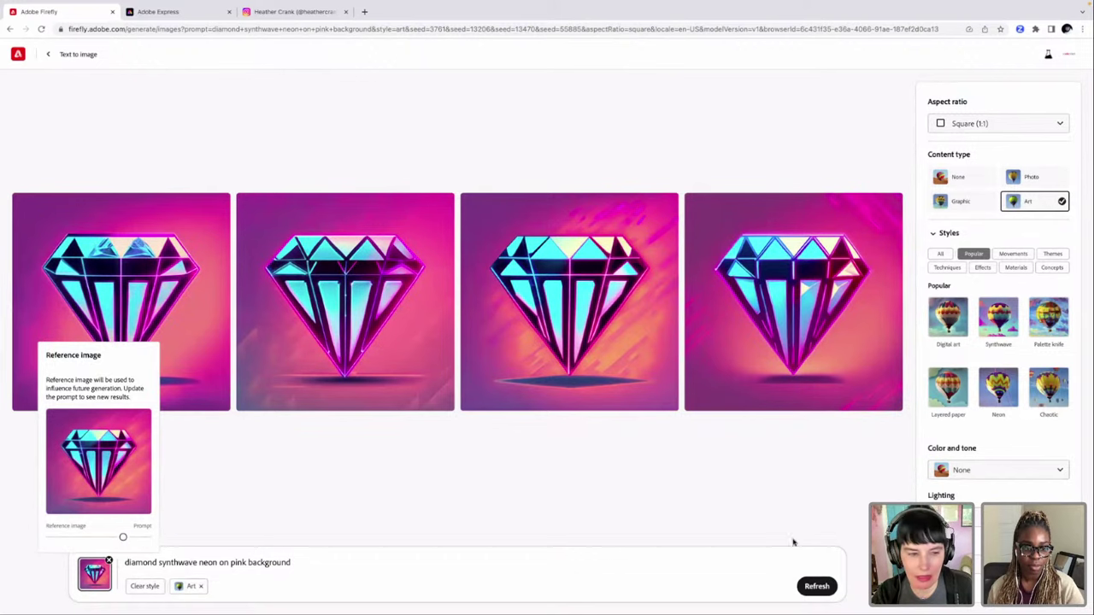
click(816, 586)
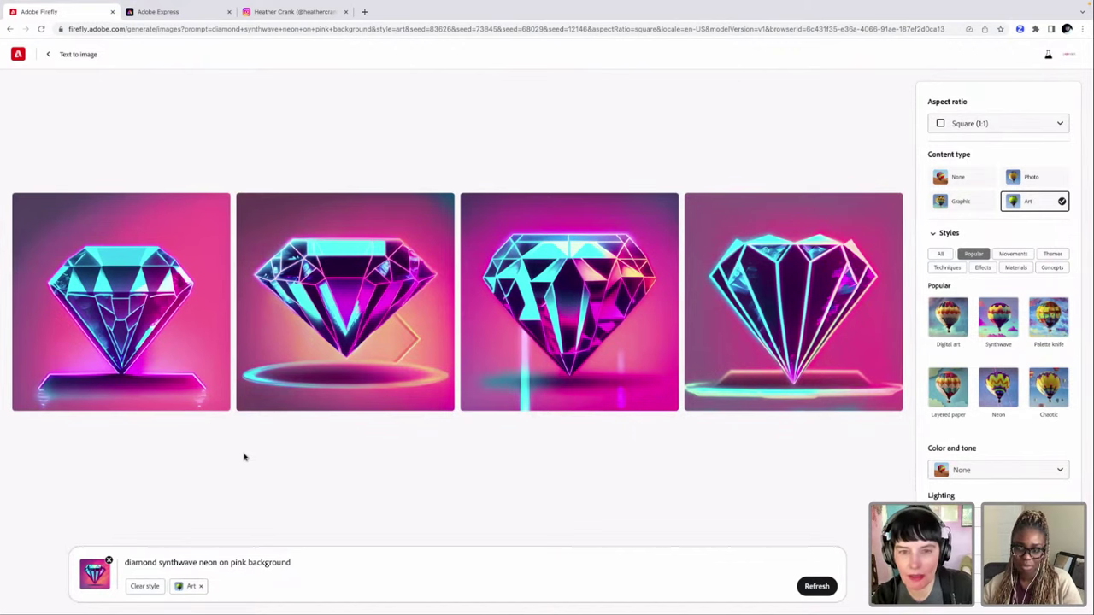
Step: Favorite the third image, the cyan-and-magenta faceted gem, then view the saved favorites
mouse_move(621, 244)
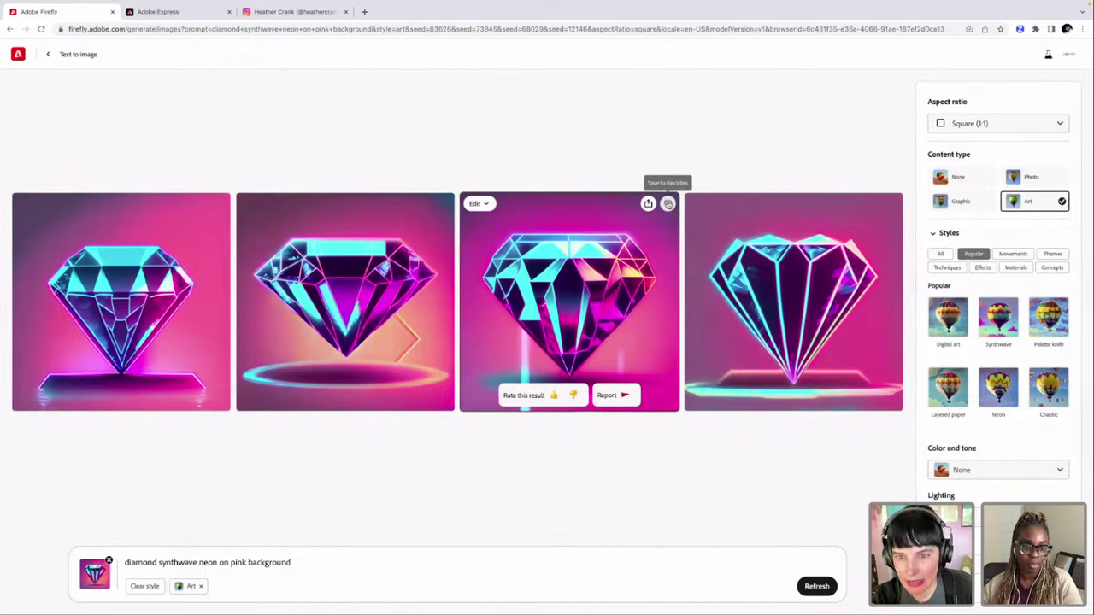
click(668, 204)
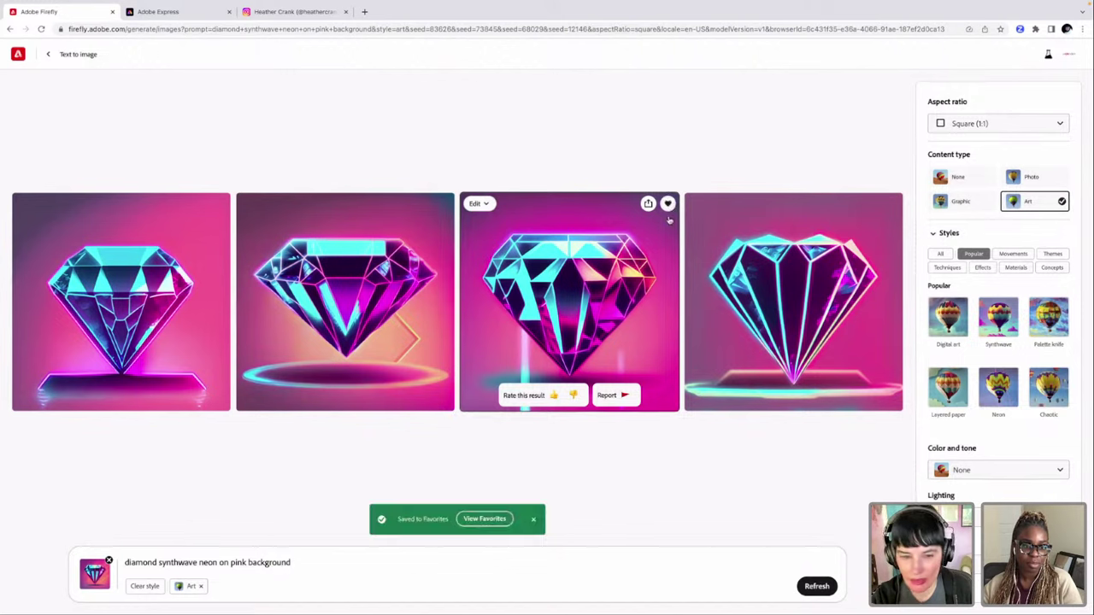
click(497, 523)
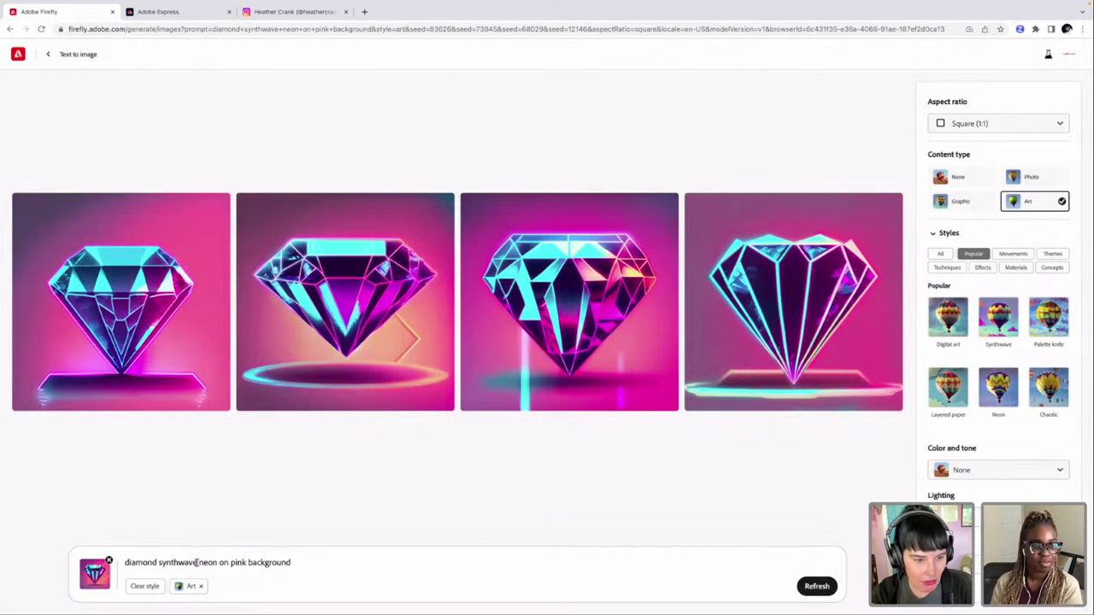
Step: Replace the word 'synthwave' in the prompt with the Synthwave style preset
drag(197, 563, 160, 564)
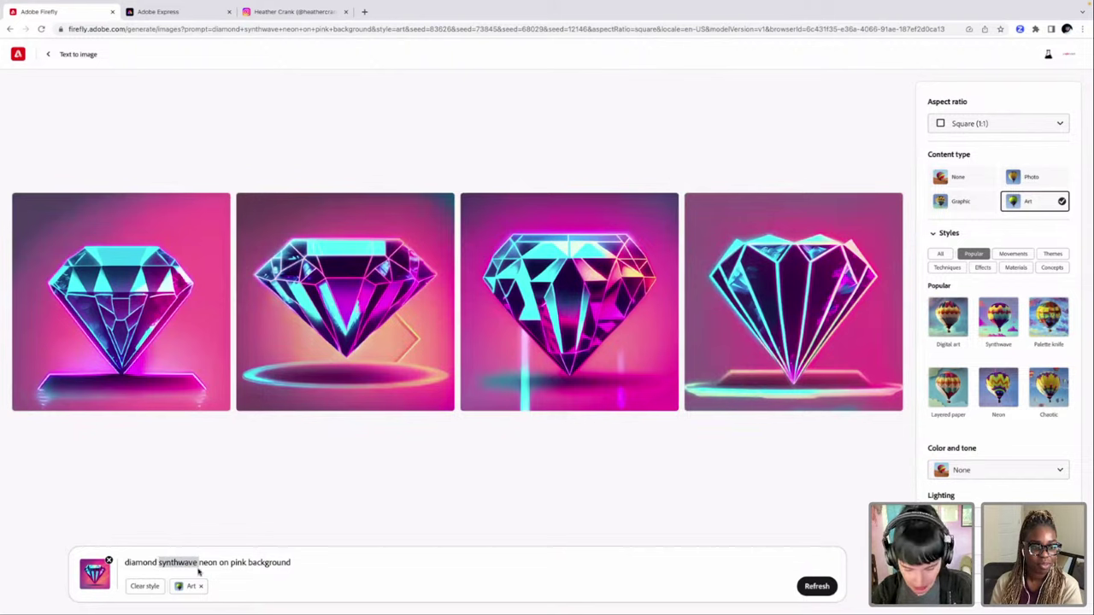
key(BackSpace)
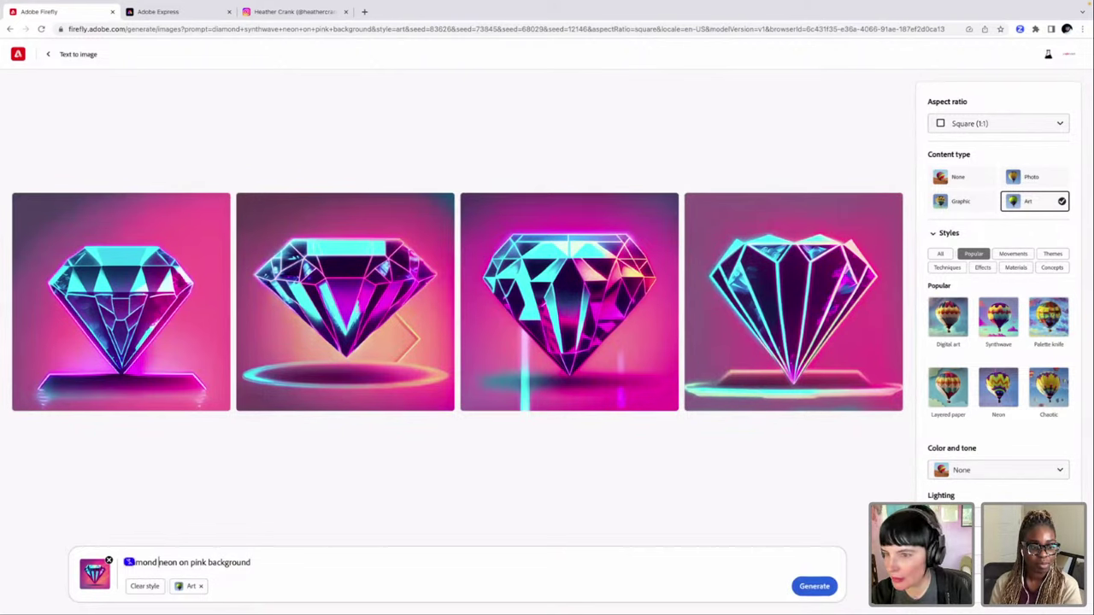
click(998, 317)
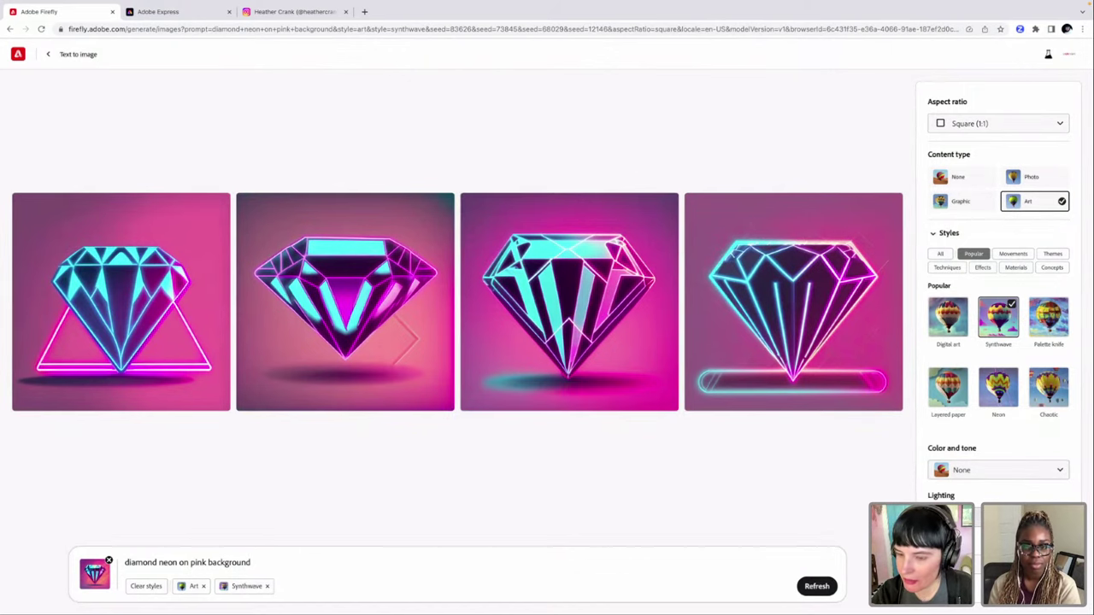
Step: Add the Shot from above composition, regenerate, and type 'view from above' into the prompt
click(998, 516)
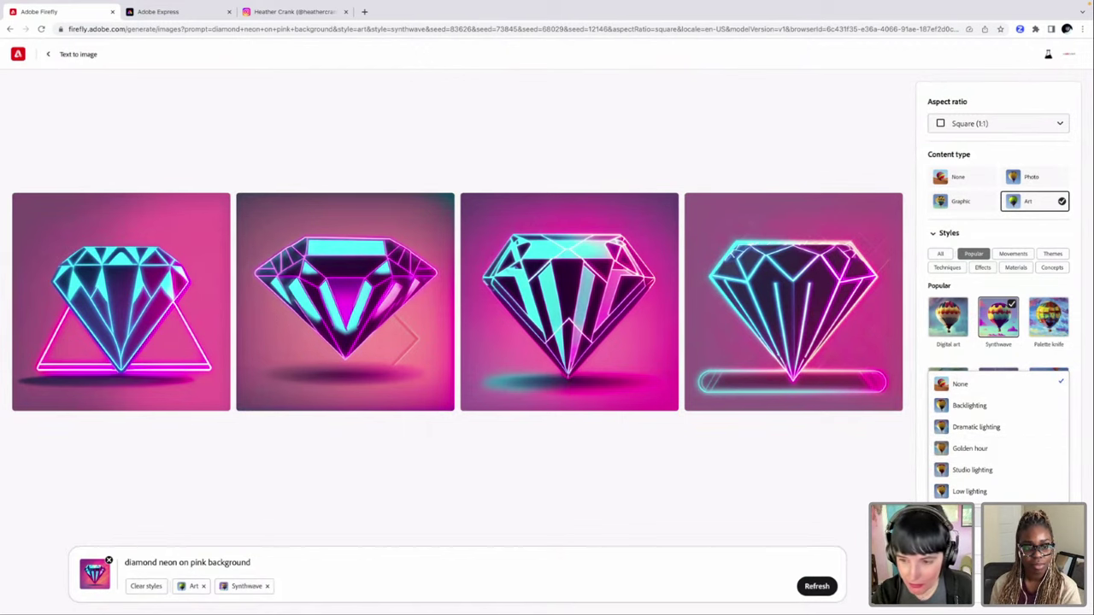
key(Escape)
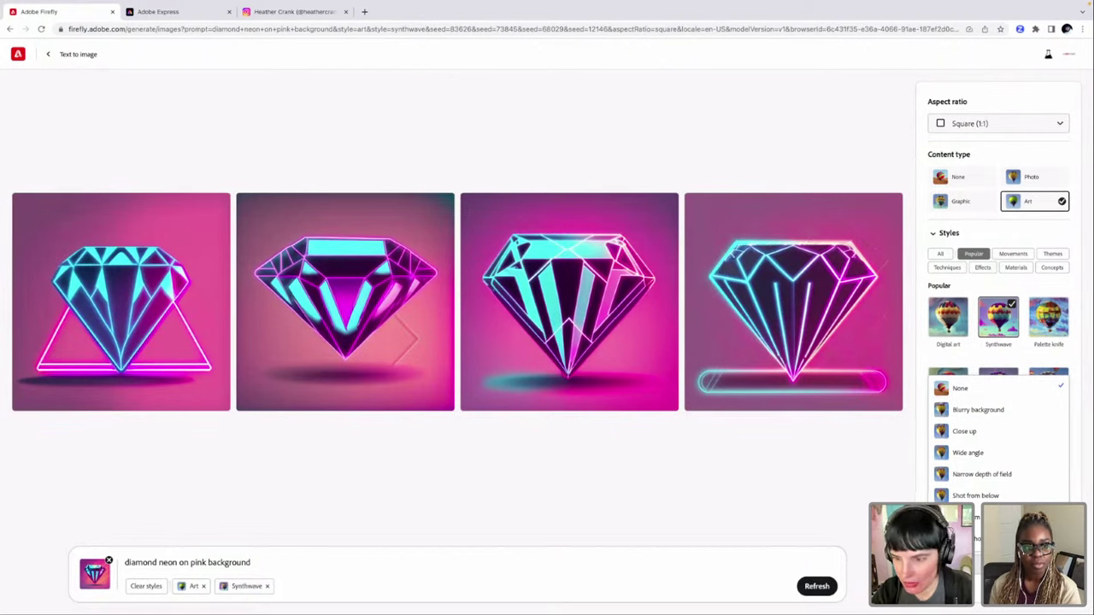
key(Escape)
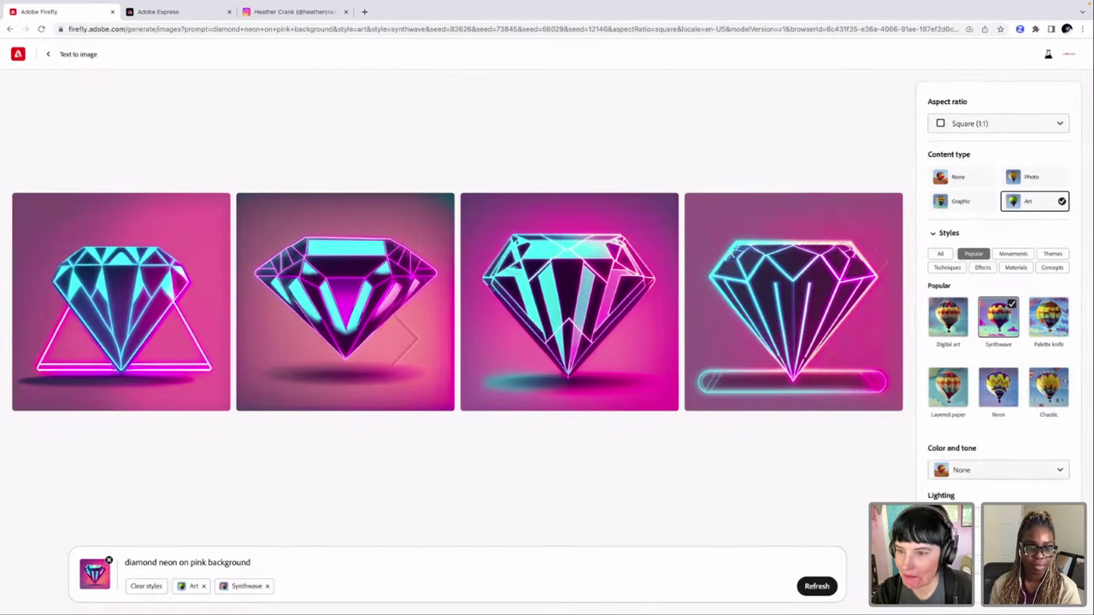
key(Return)
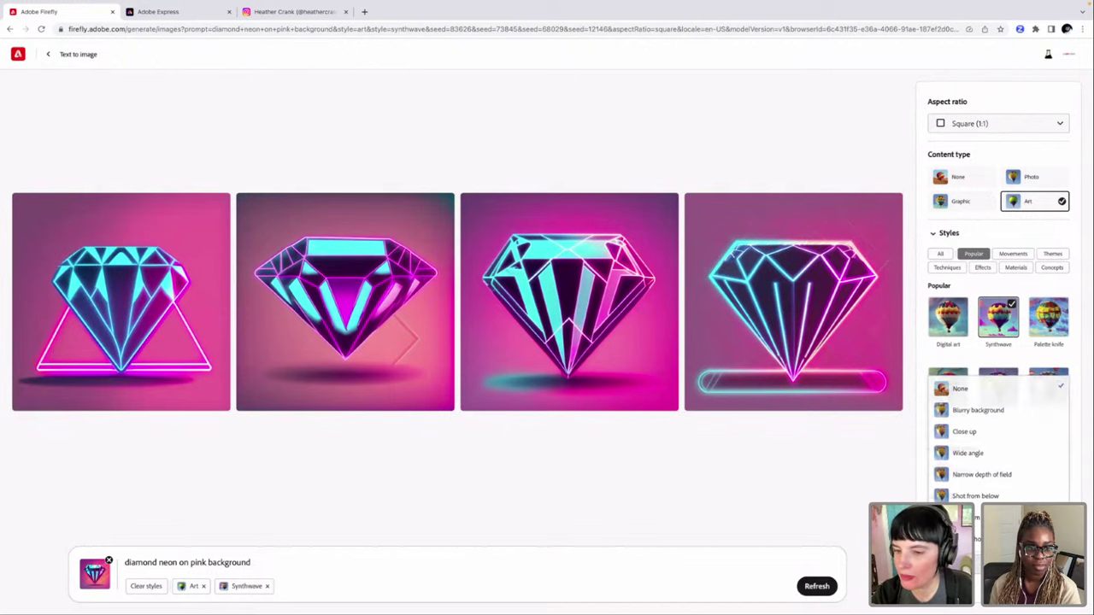
key(Return)
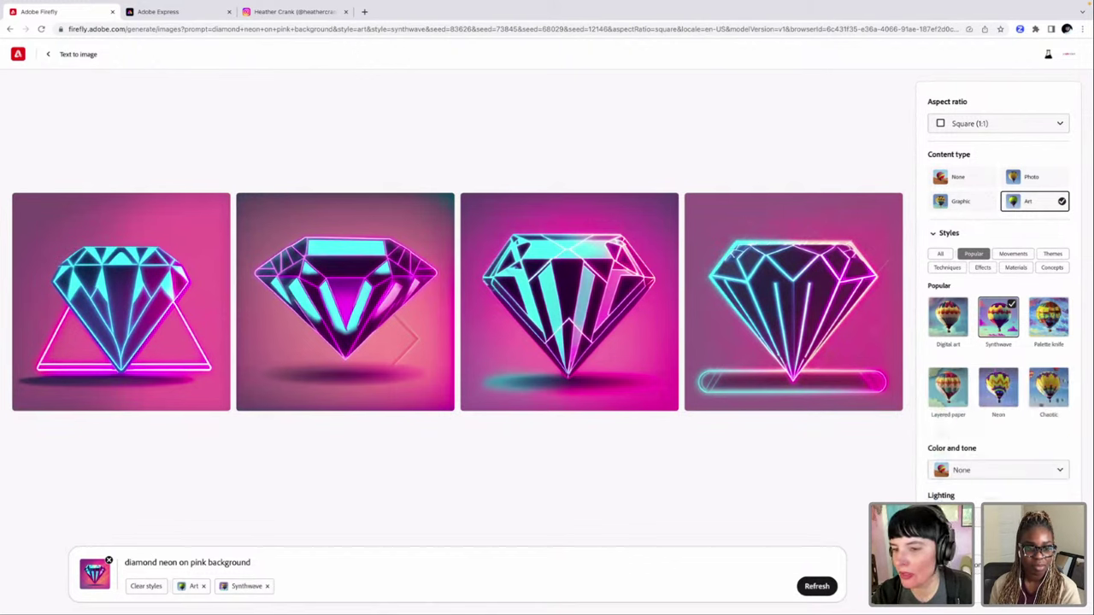
key(Return)
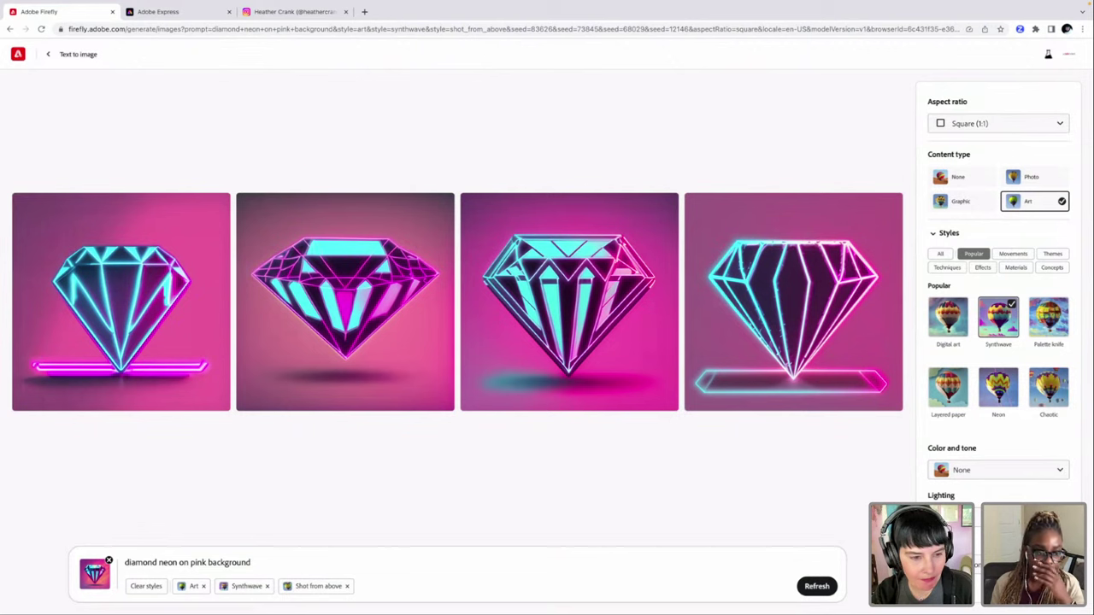
text(view from)
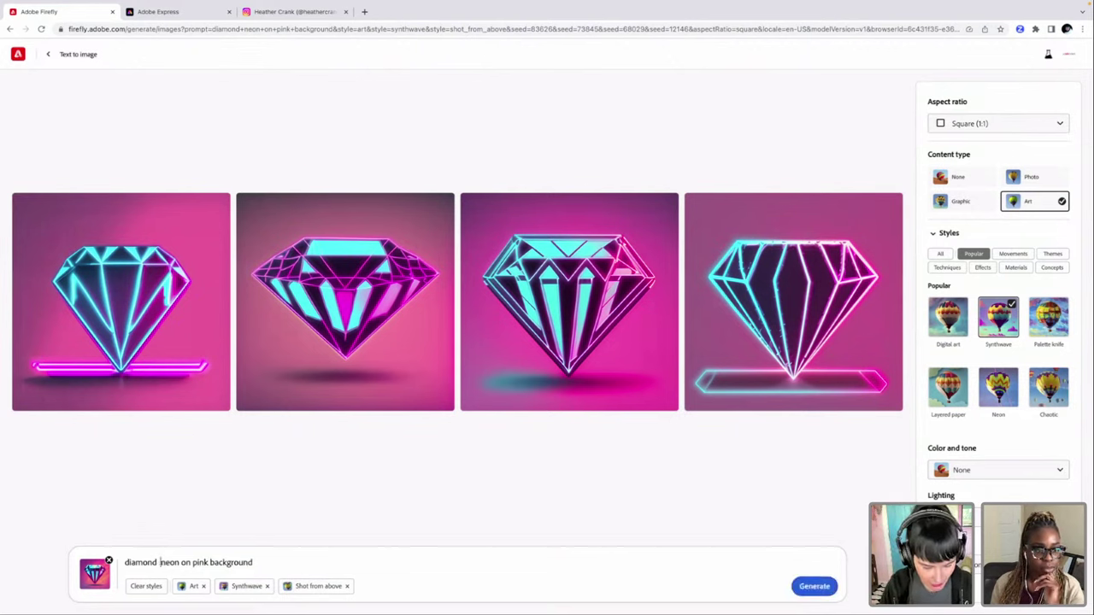
text( above)
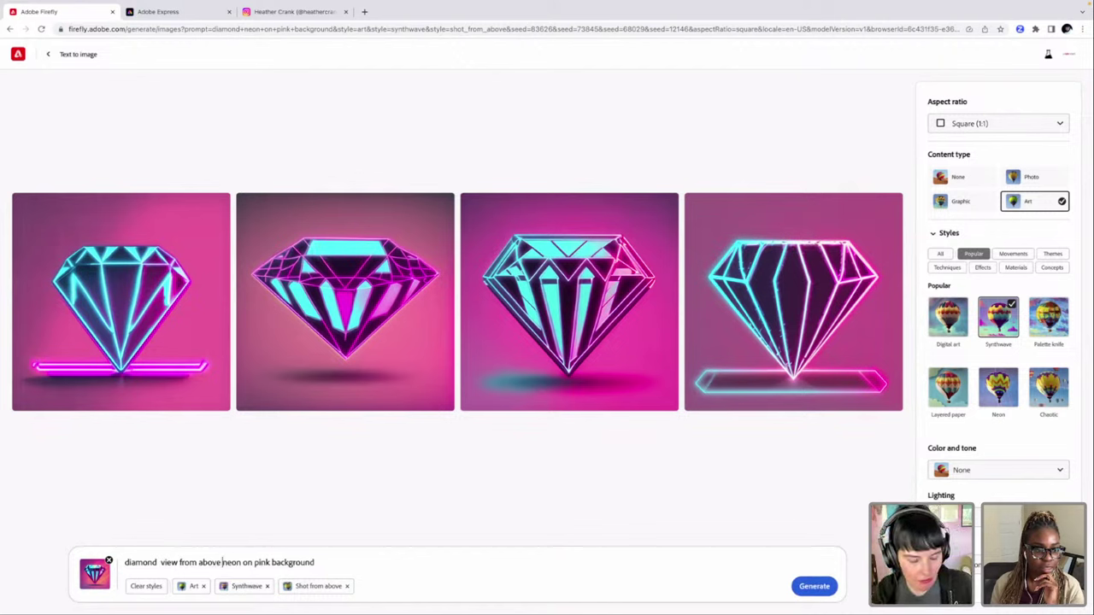
Step: Remove the Shot from above and Art chips, leaving only Synthwave, and regenerate
drag(124, 562, 135, 562)
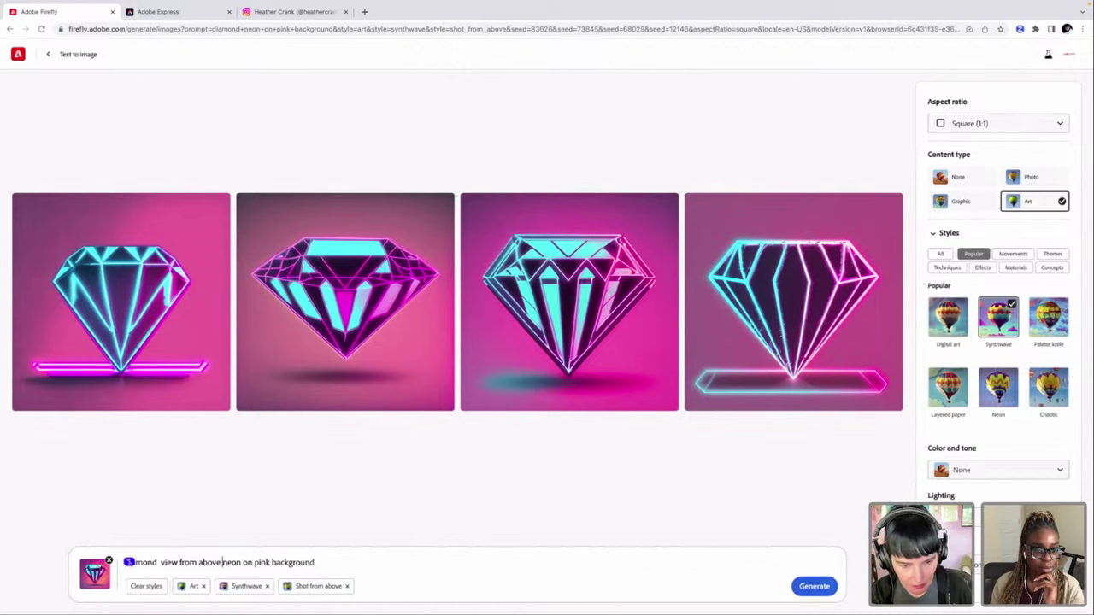
click(347, 586)
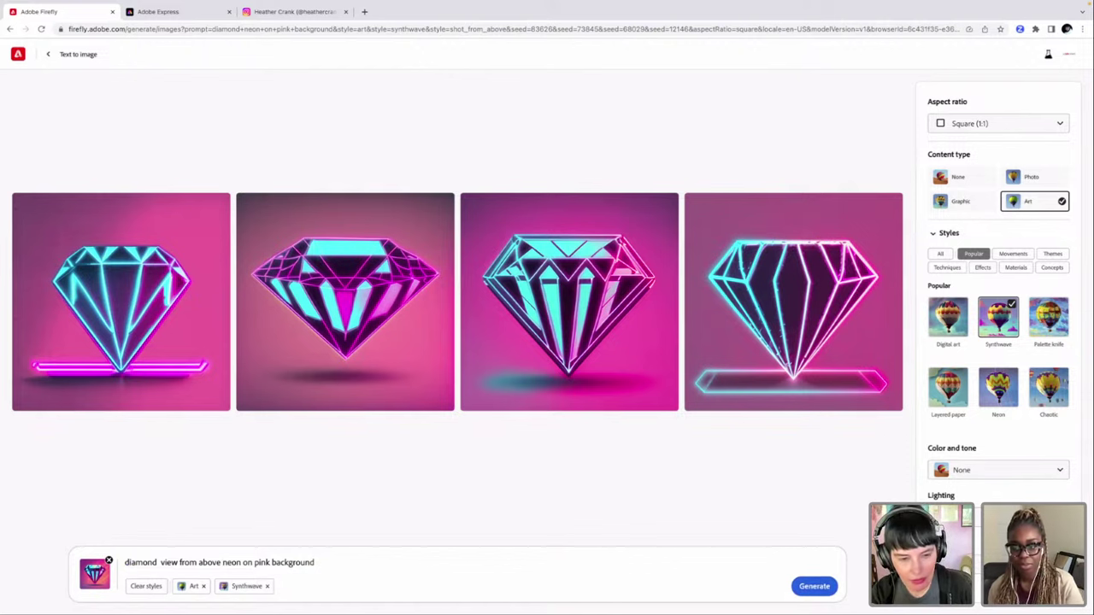
click(203, 587)
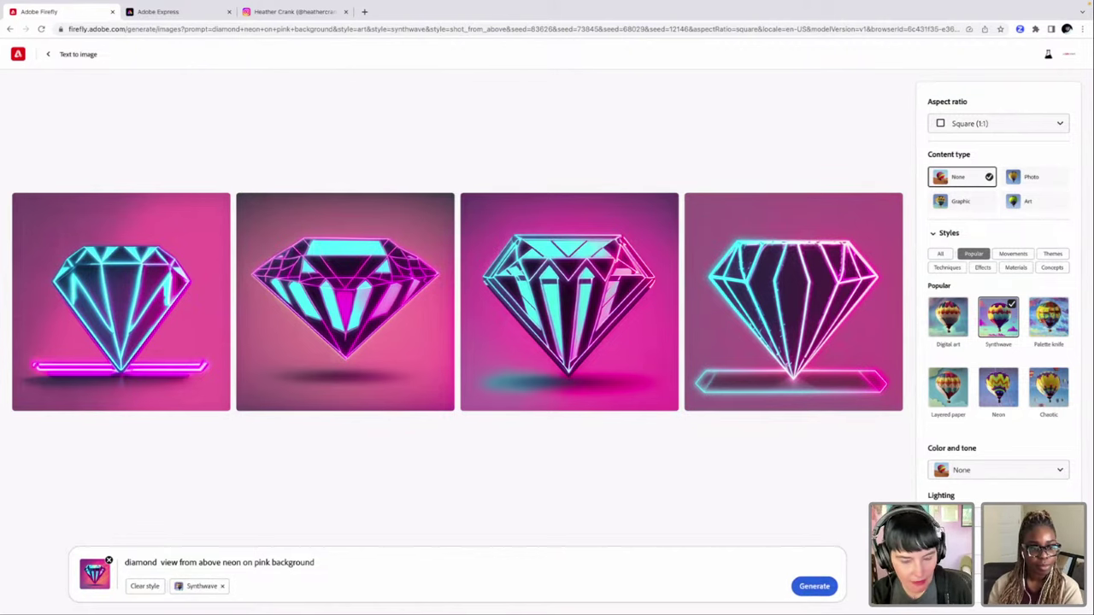
click(814, 587)
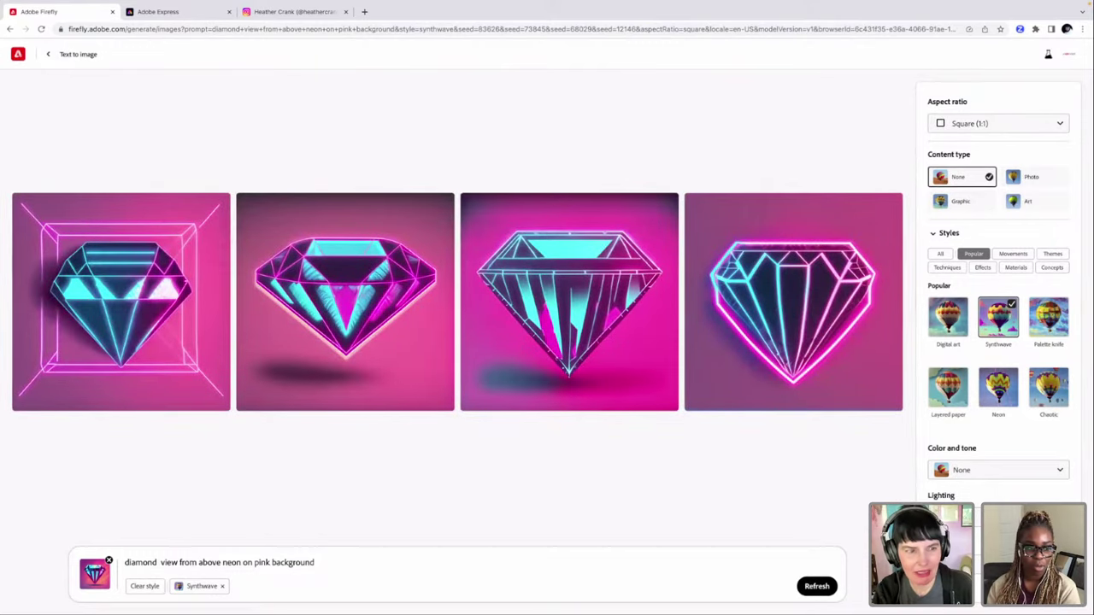
Step: Reword the prompt to 'diamond top view neon on pink background' and generate new diamonds
click(817, 586)
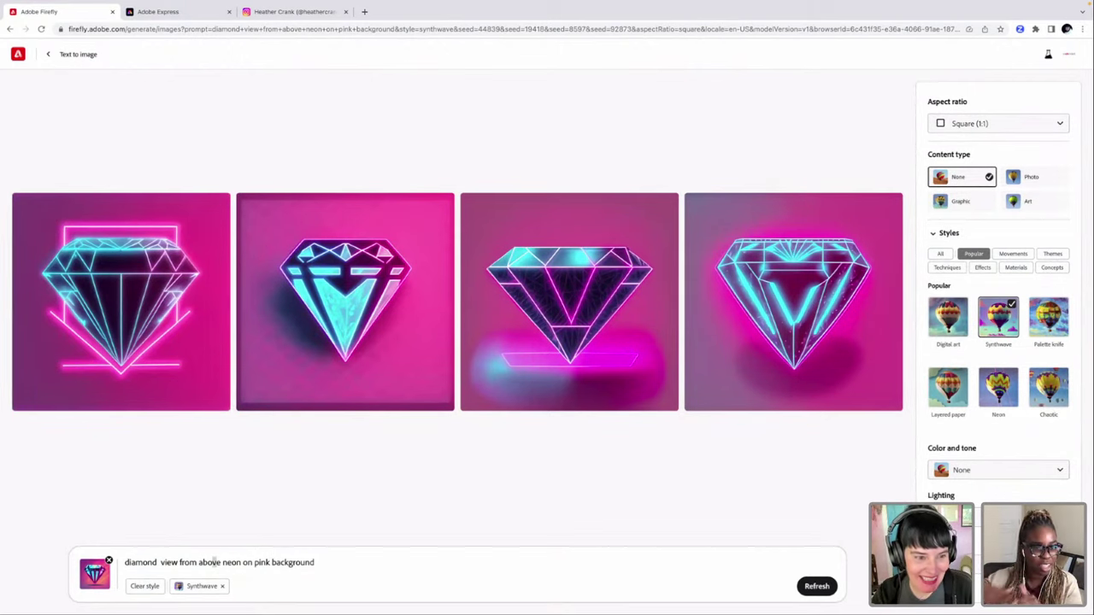
click(161, 563)
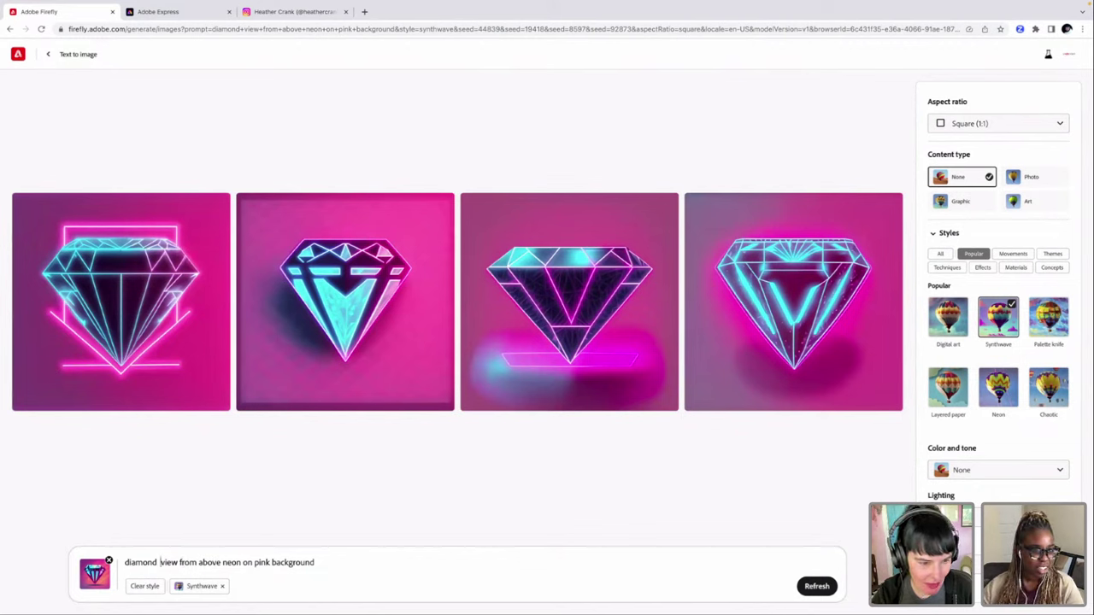
text(top)
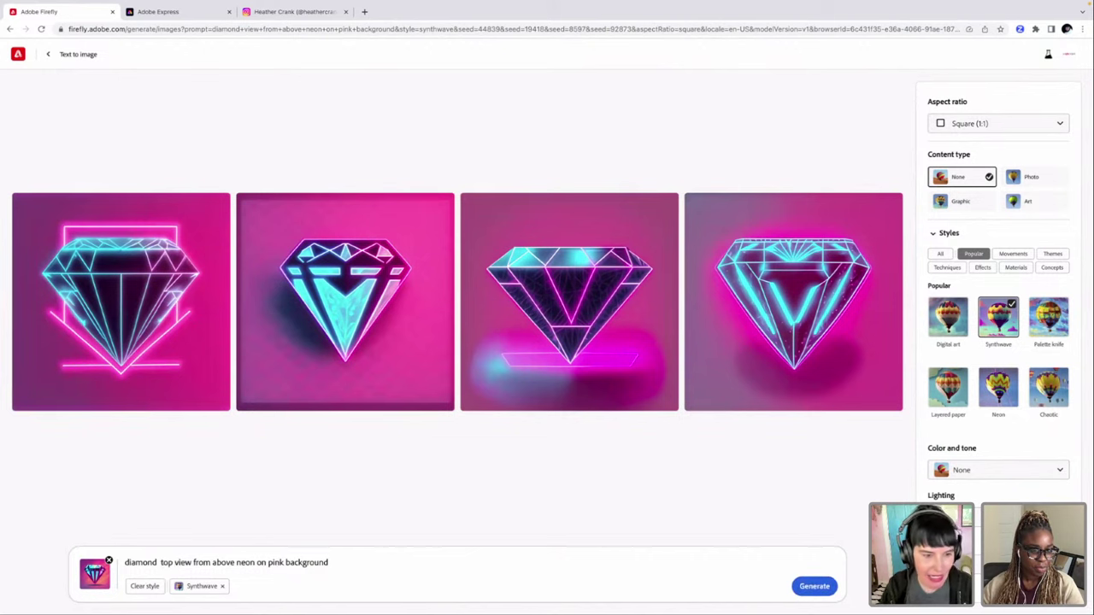
key(Right)
key(Right)
key(Right)
key(Right)
key(Right)
key(Right)
key(Right)
key(Right)
key(Right)
key(Right)
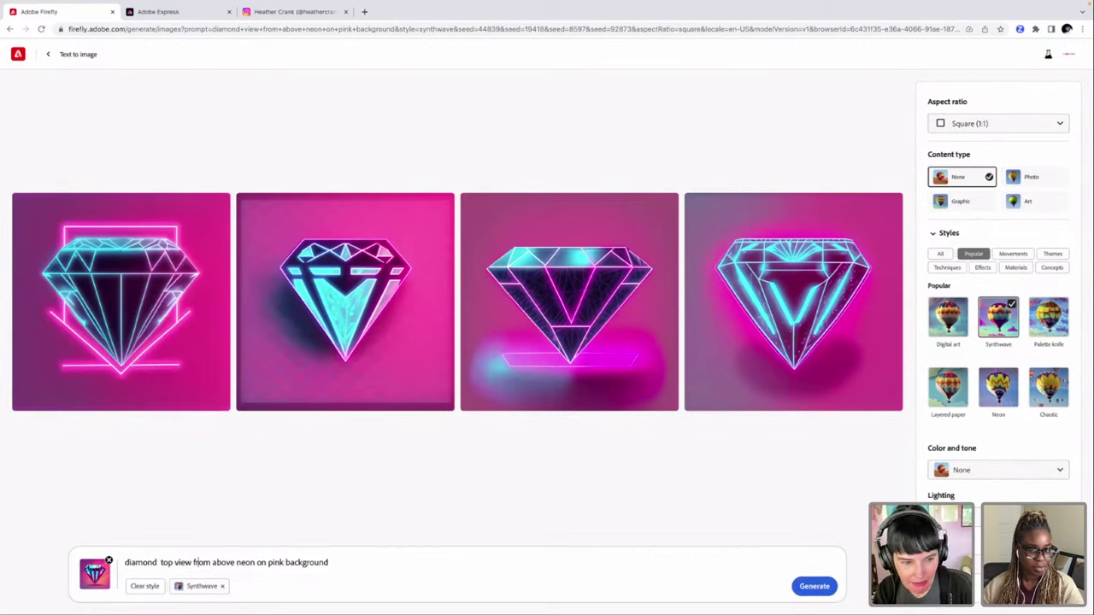
key(Right)
key(Right)
key(Right)
key(Right)
key(Right)
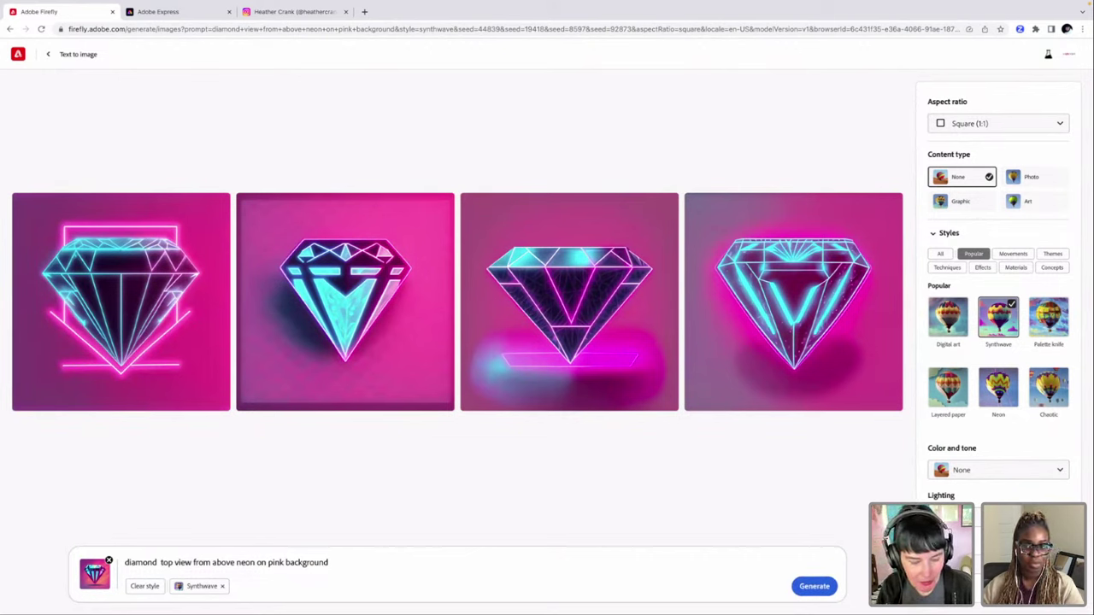
key(BackSpace)
key(BackSpace)
key(BackSpace)
key(BackSpace)
key(BackSpace)
key(BackSpace)
key(BackSpace)
key(BackSpace)
key(BackSpace)
key(BackSpace)
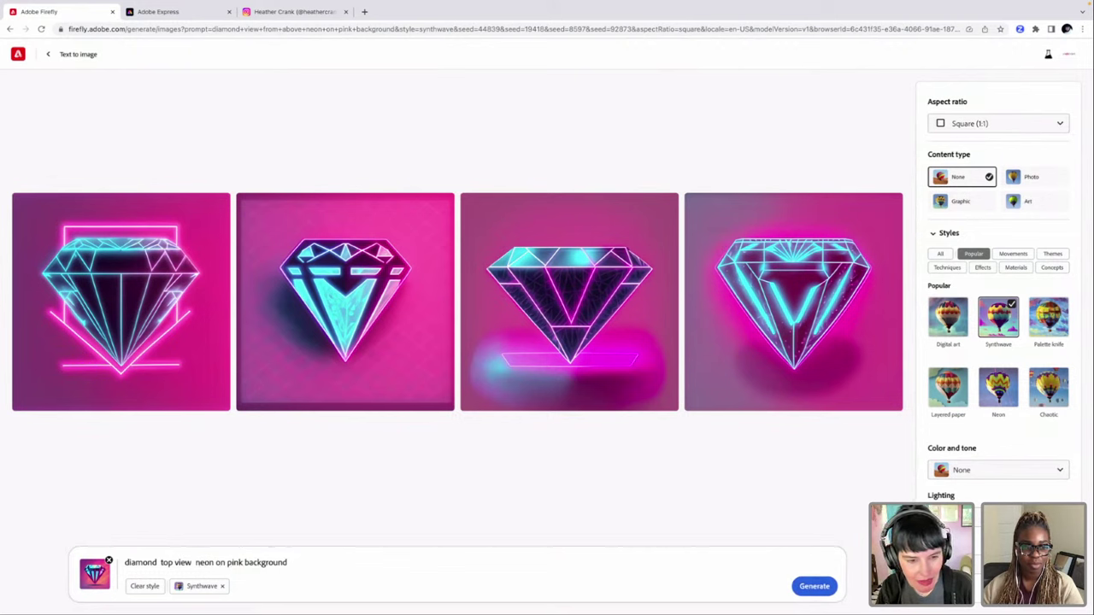
key(BackSpace)
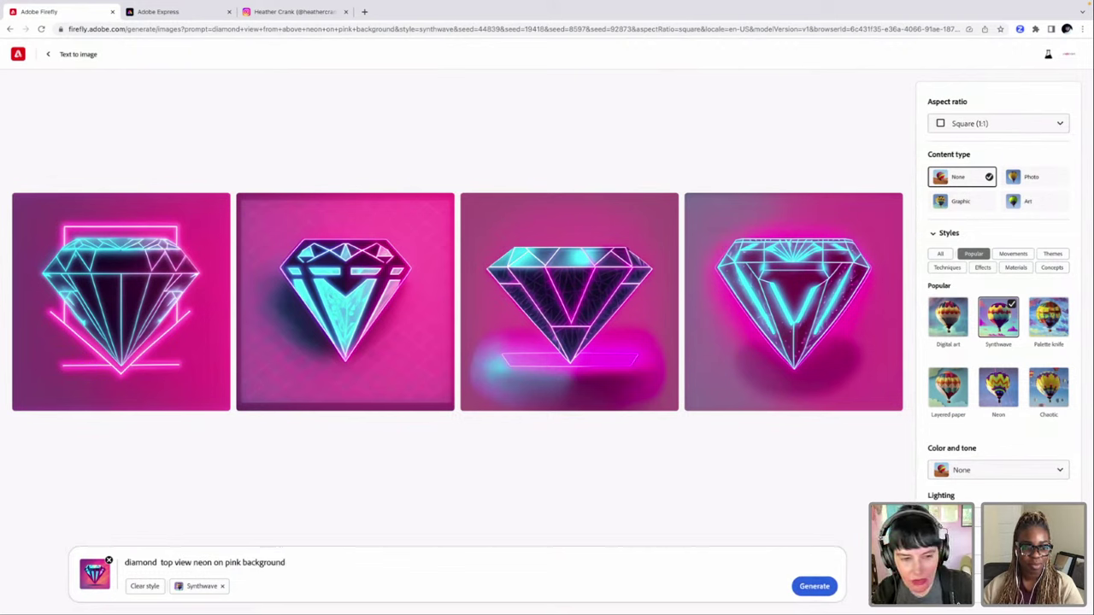
click(813, 586)
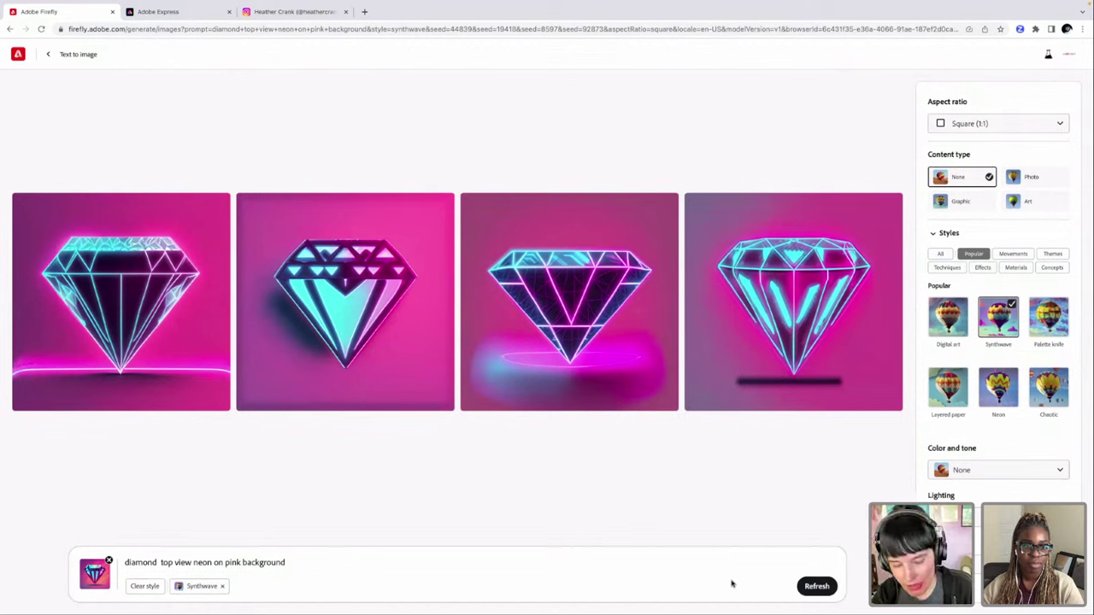
Step: Add 'art deco' to the prompt and generate art deco neon diamonds
click(300, 562)
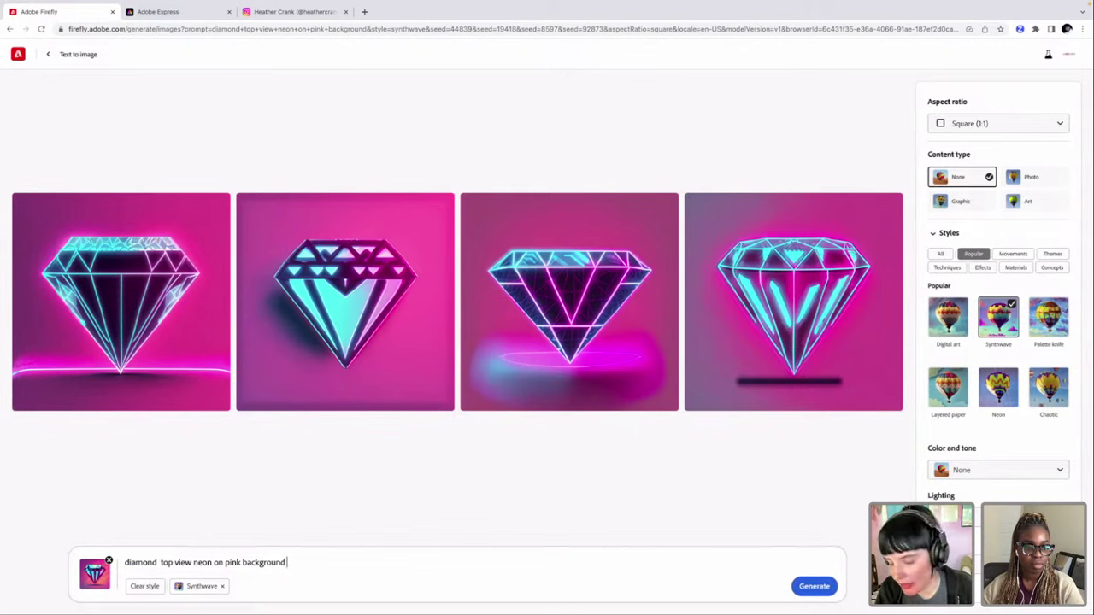
key(ctrl+a)
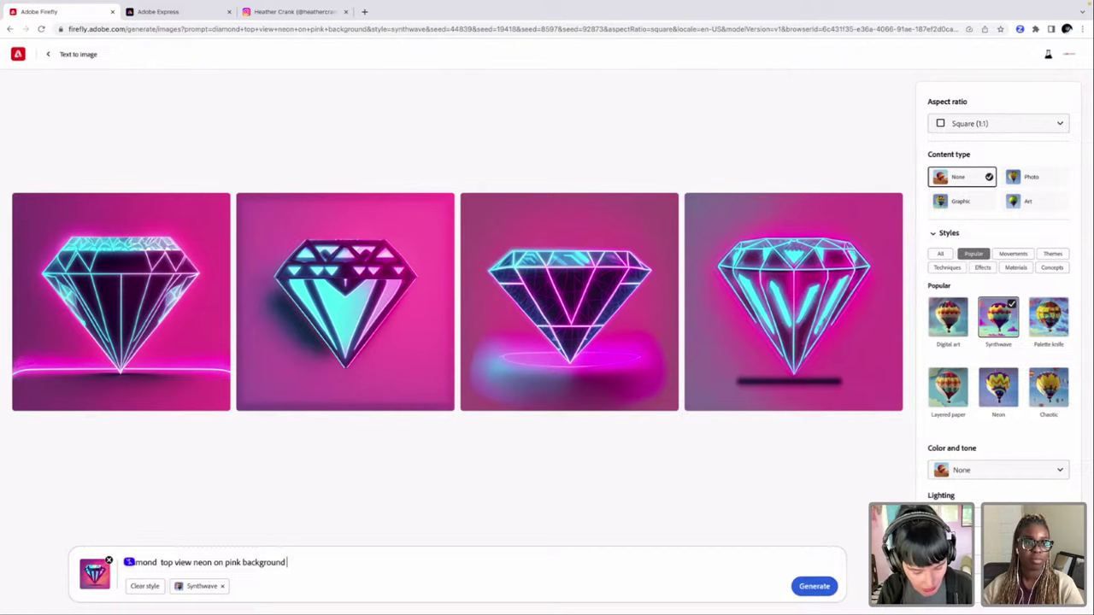
text(art deco)
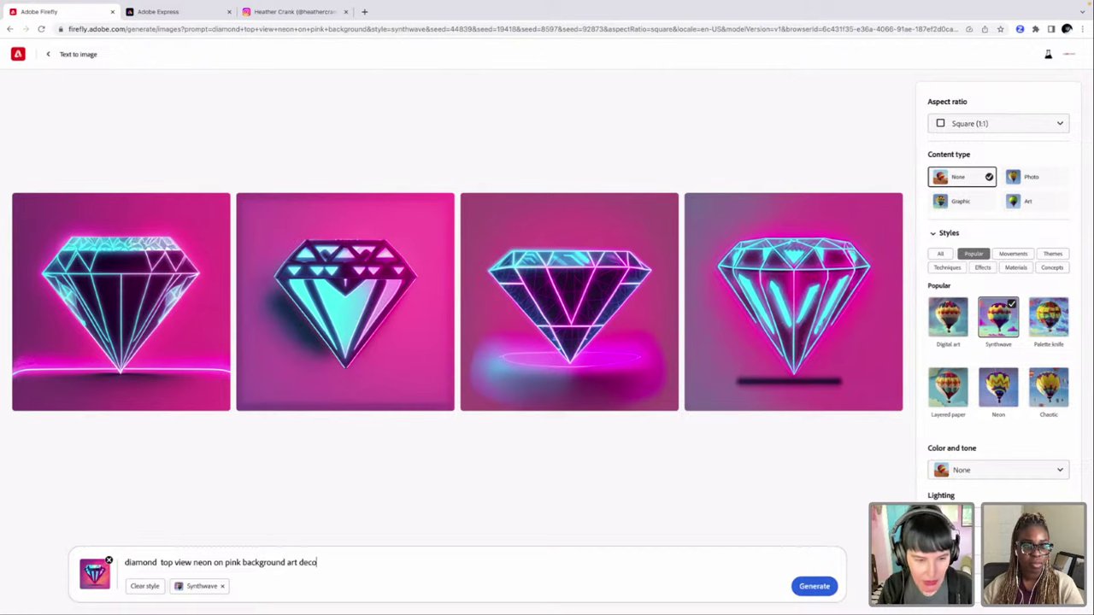
key(Return)
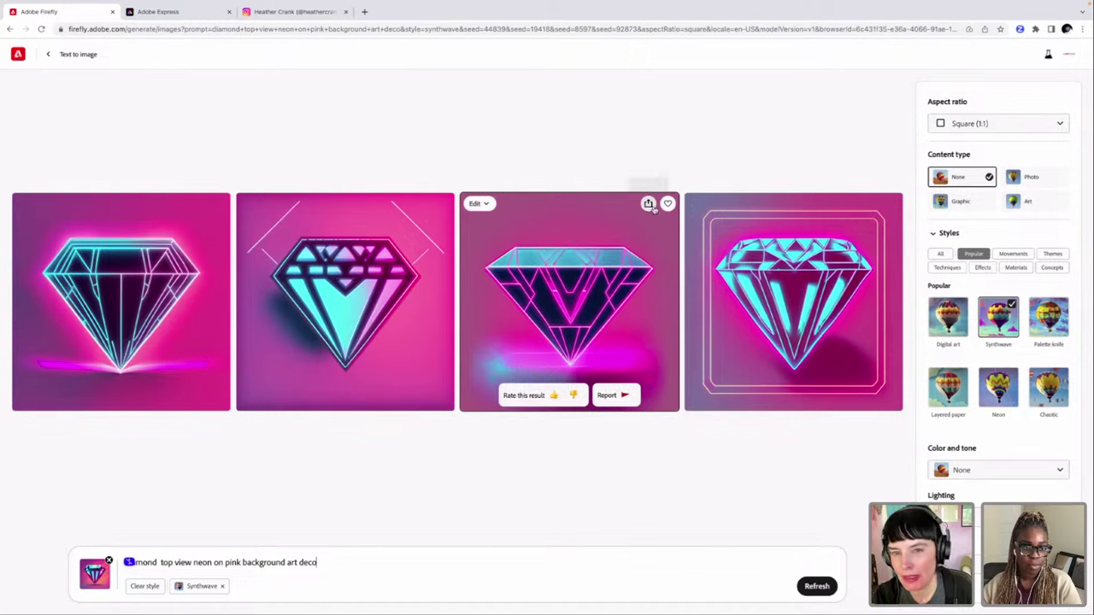
Step: Send the third art deco diamond to Adobe Express using Edit in Adobe Express
click(648, 204)
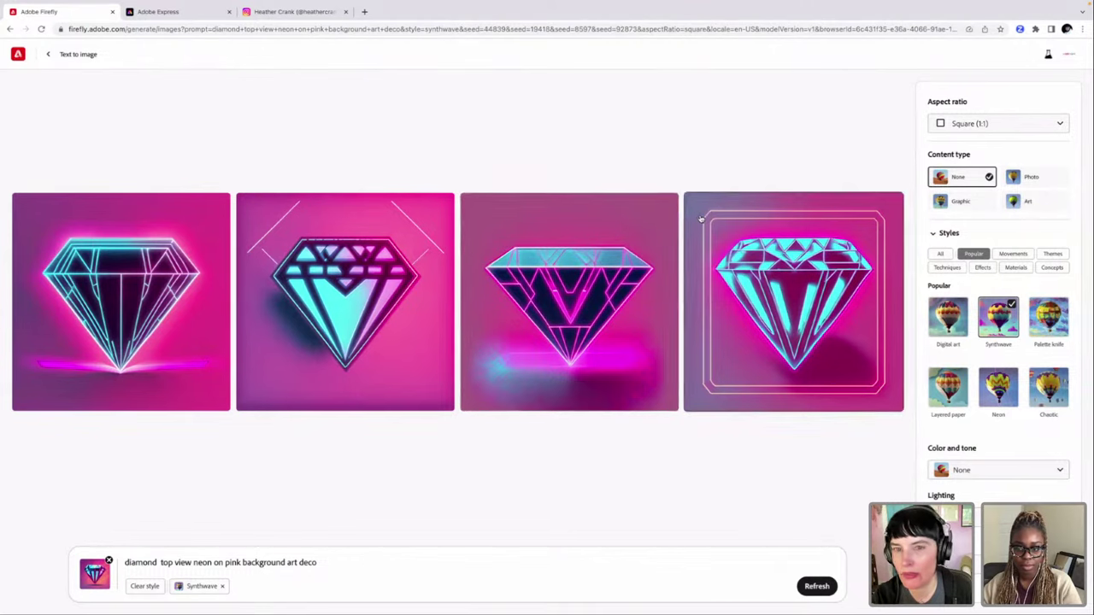
click(649, 203)
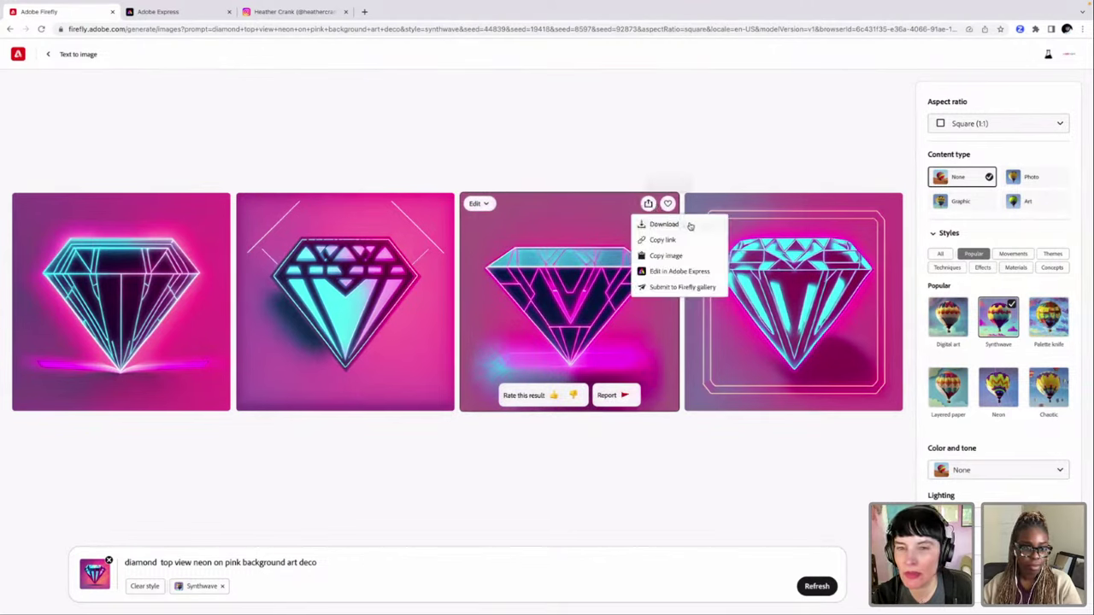
click(706, 272)
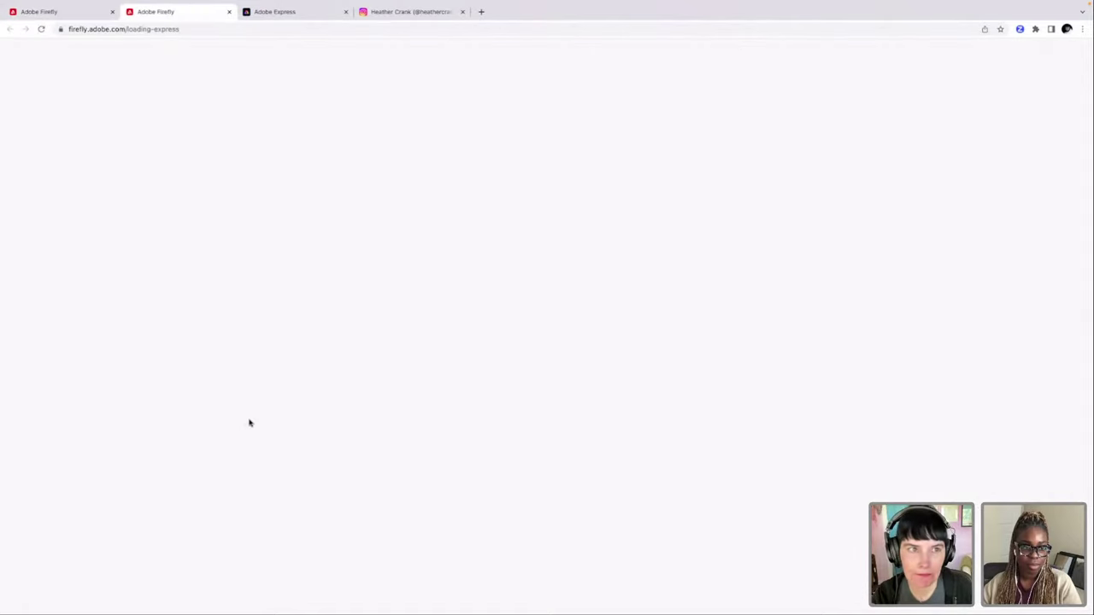
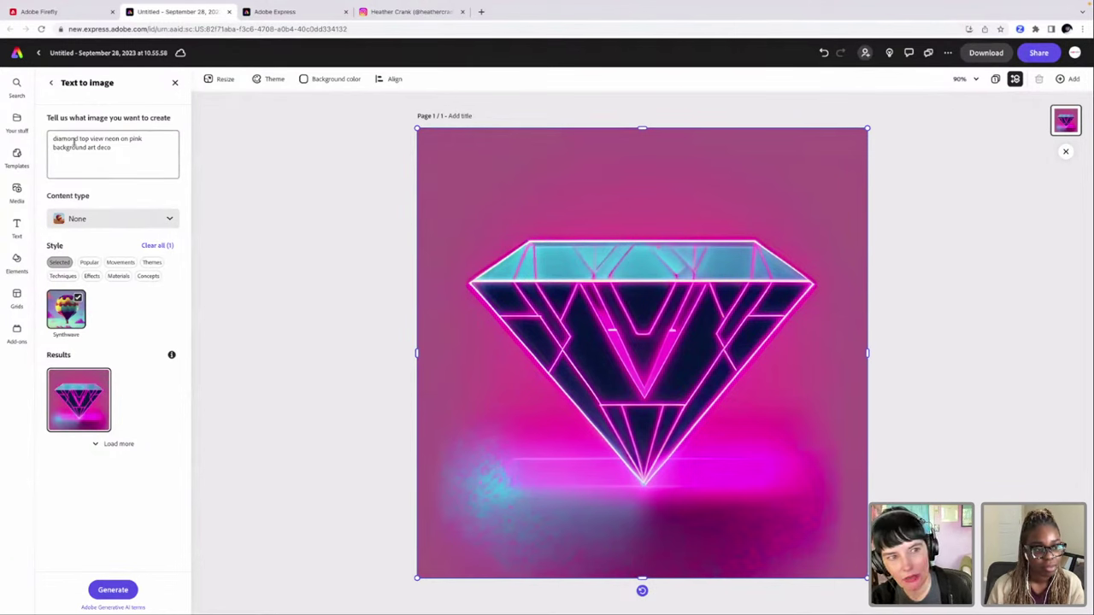
Step: Leave the content type unchanged and return to the Adobe Express home page
click(170, 219)
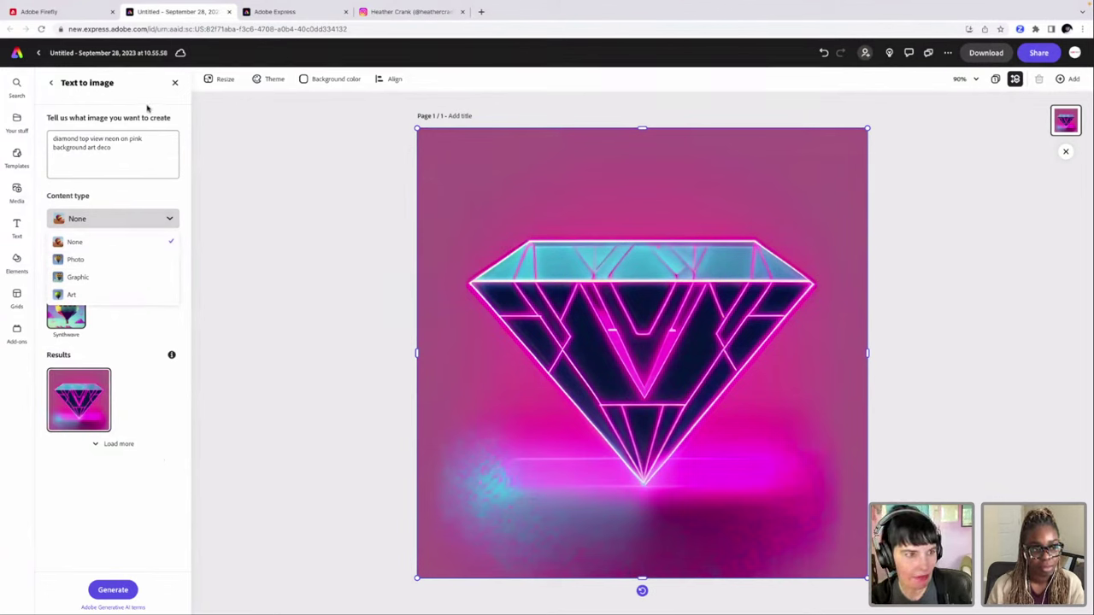
click(270, 148)
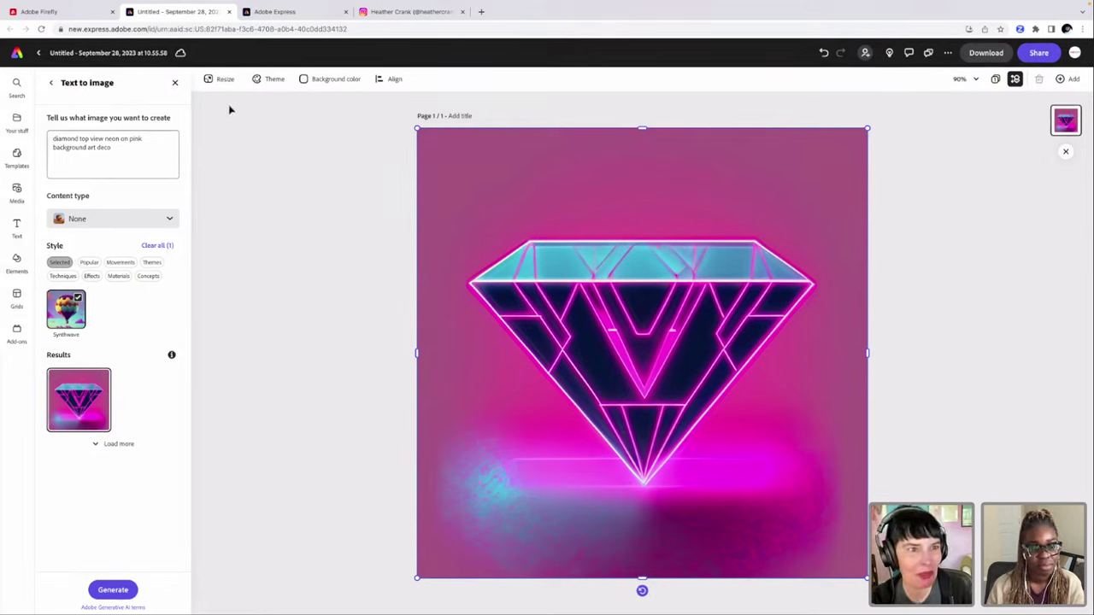
click(314, 14)
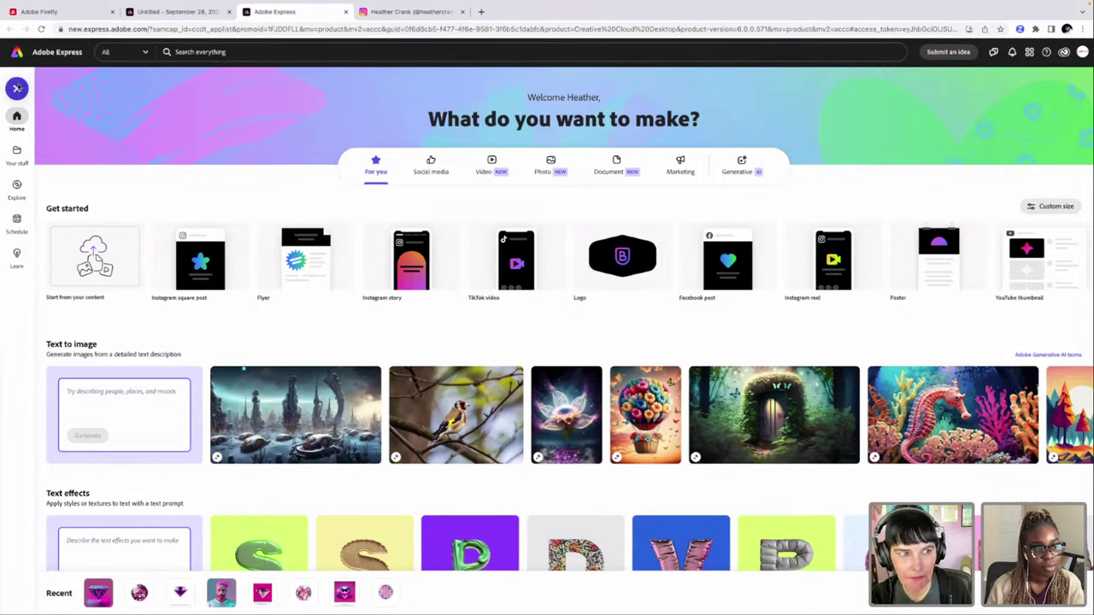
Step: Start a new blank Square (1:1) 1080×1080 Instagram post design
click(17, 88)
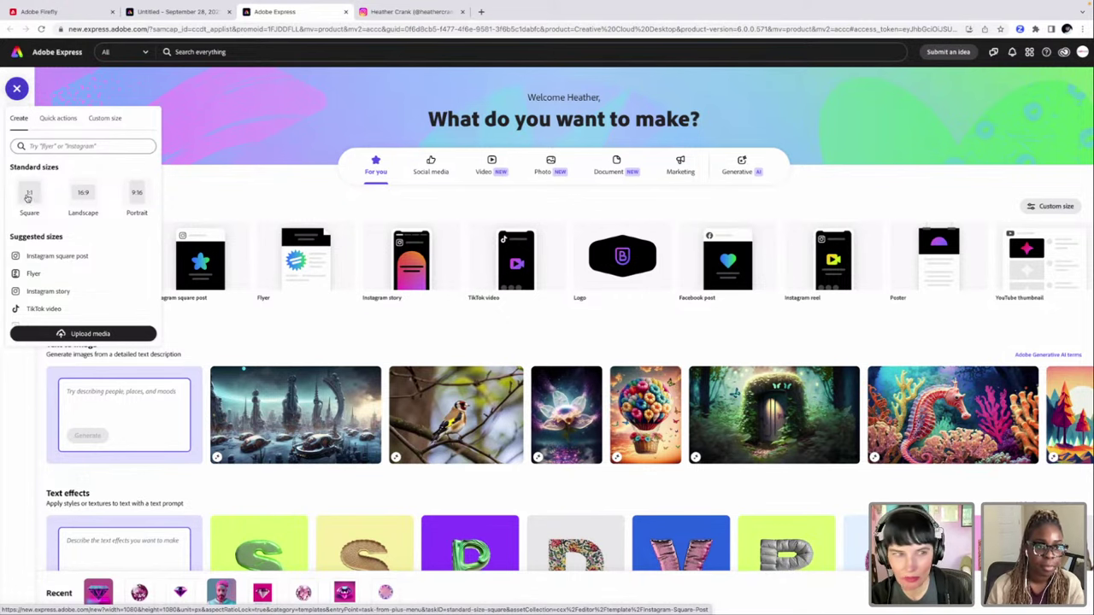
click(28, 196)
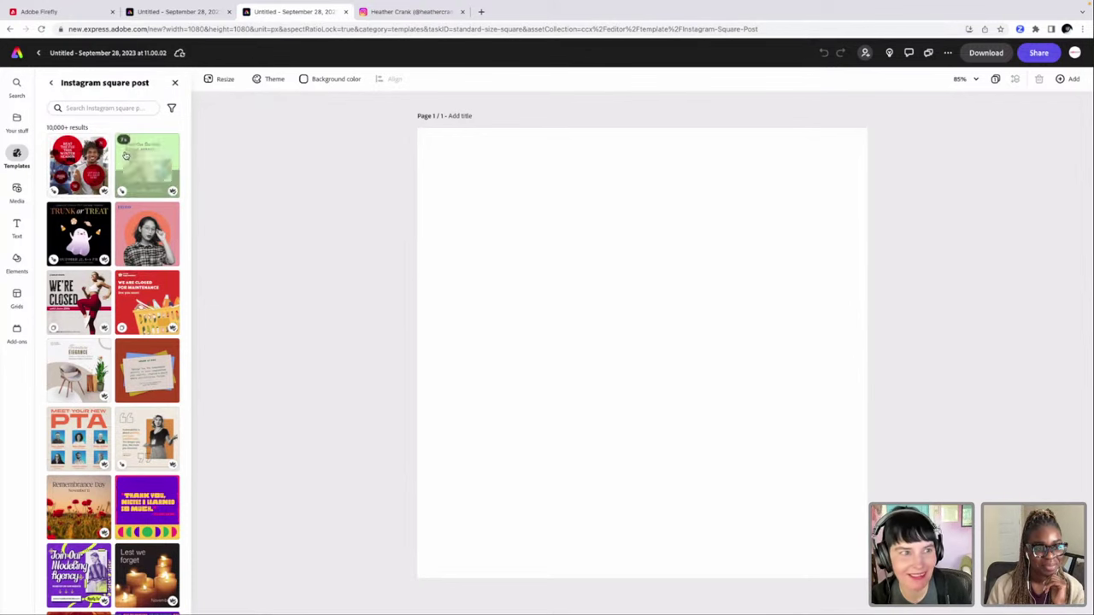
Step: Add a Square (1:1) text-to-image placeholder from the Media library
click(17, 193)
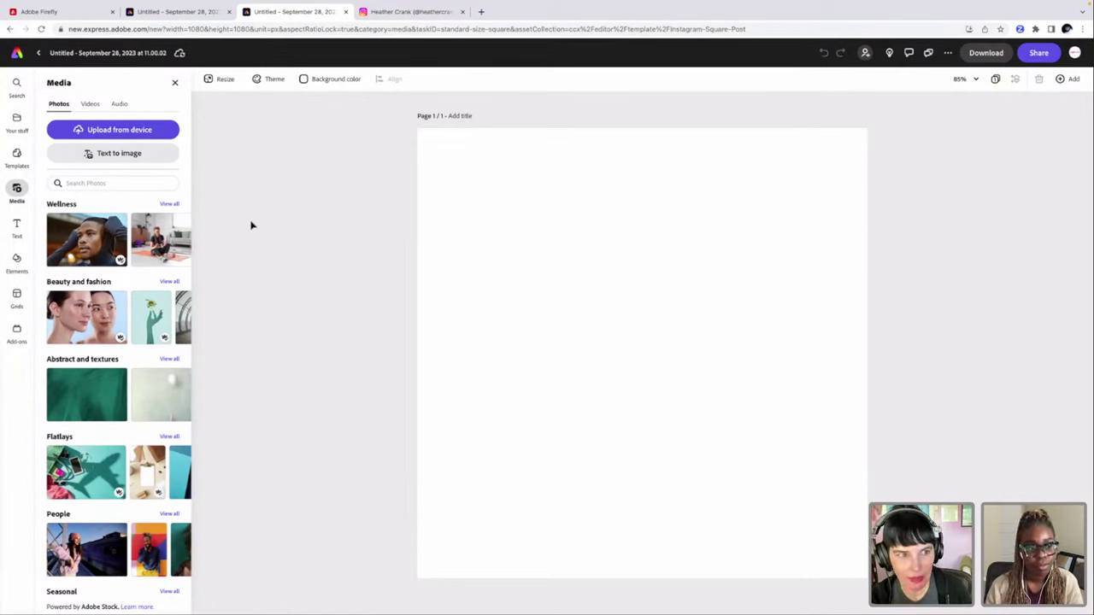
click(128, 155)
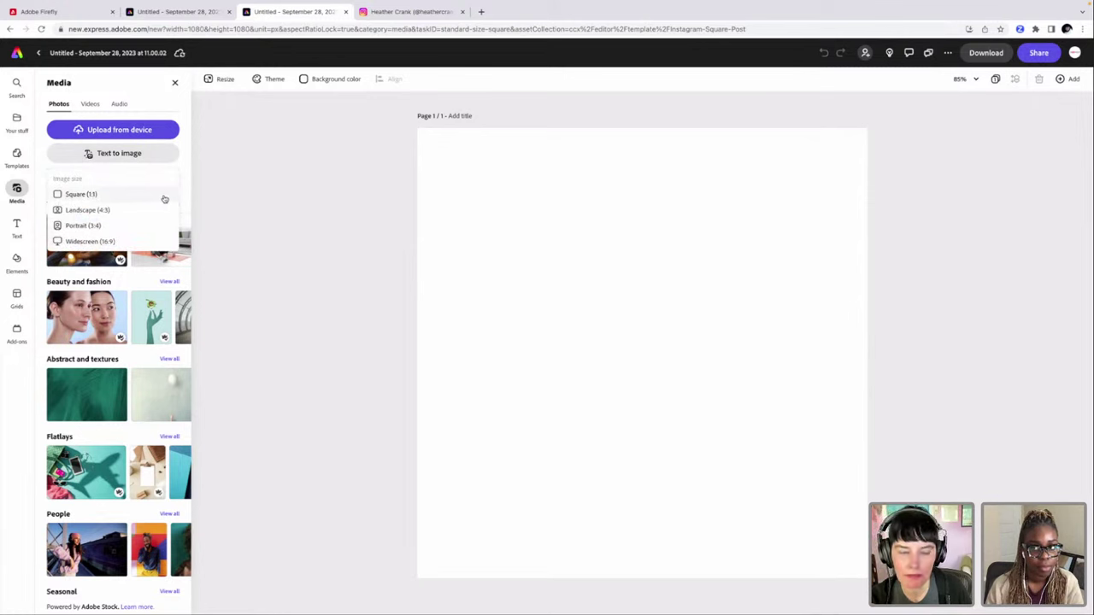
click(164, 197)
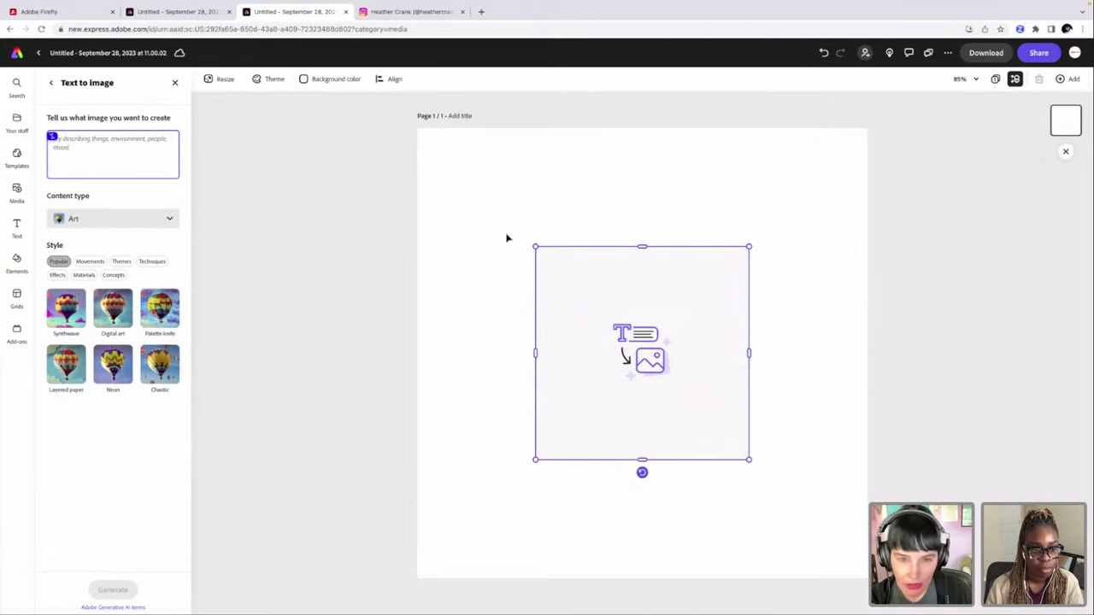
Step: Enlarge the placeholder from its corner and centre it, undoing the stray move
click(532, 245)
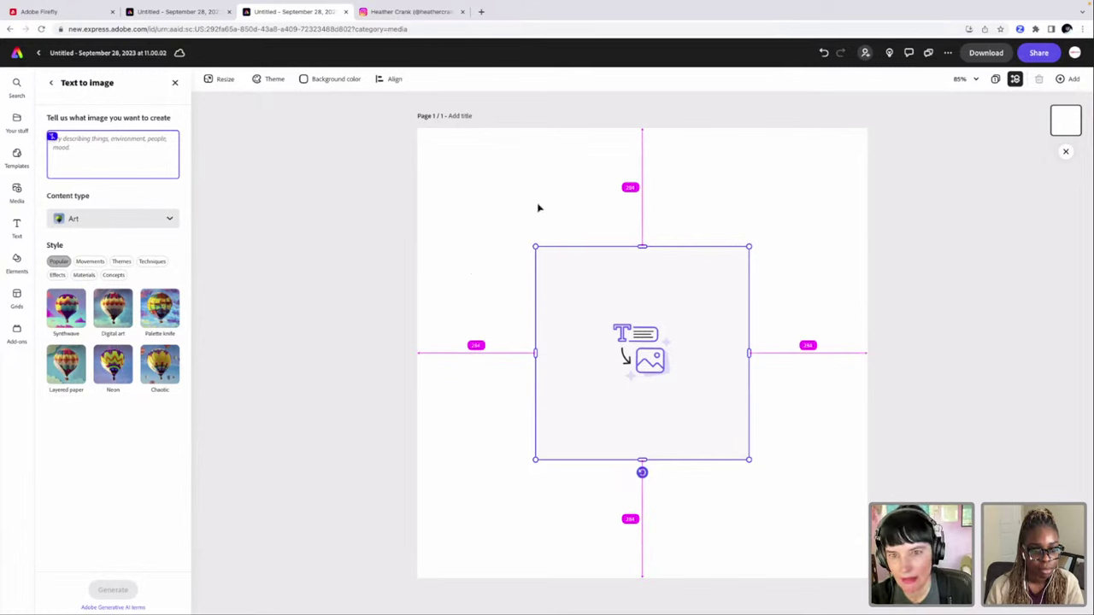
drag(531, 244, 494, 205)
drag(645, 262, 640, 231)
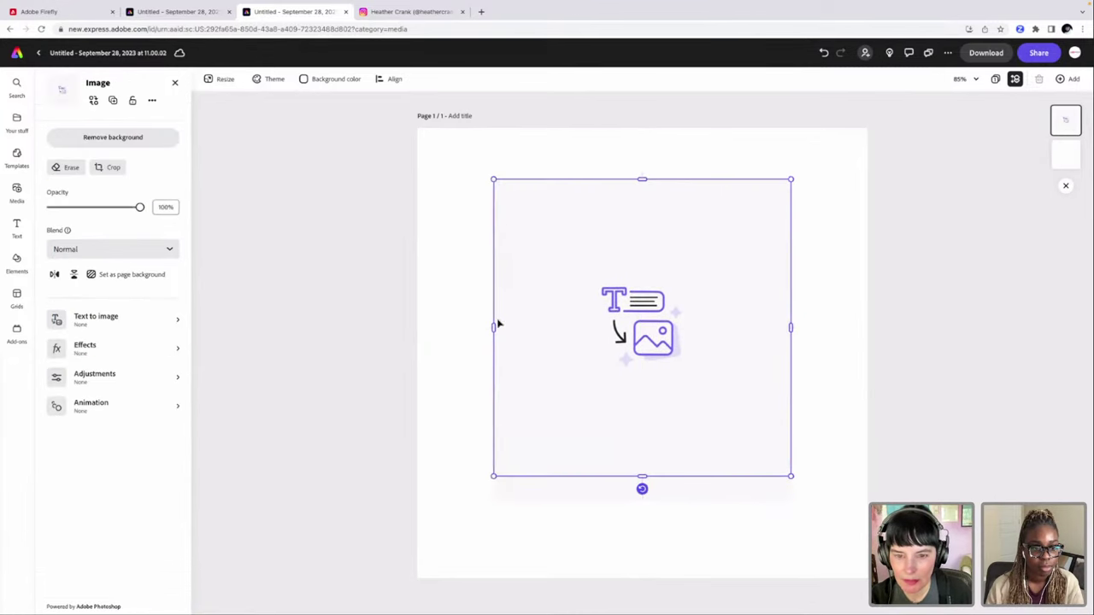
click(445, 360)
drag(558, 474, 555, 497)
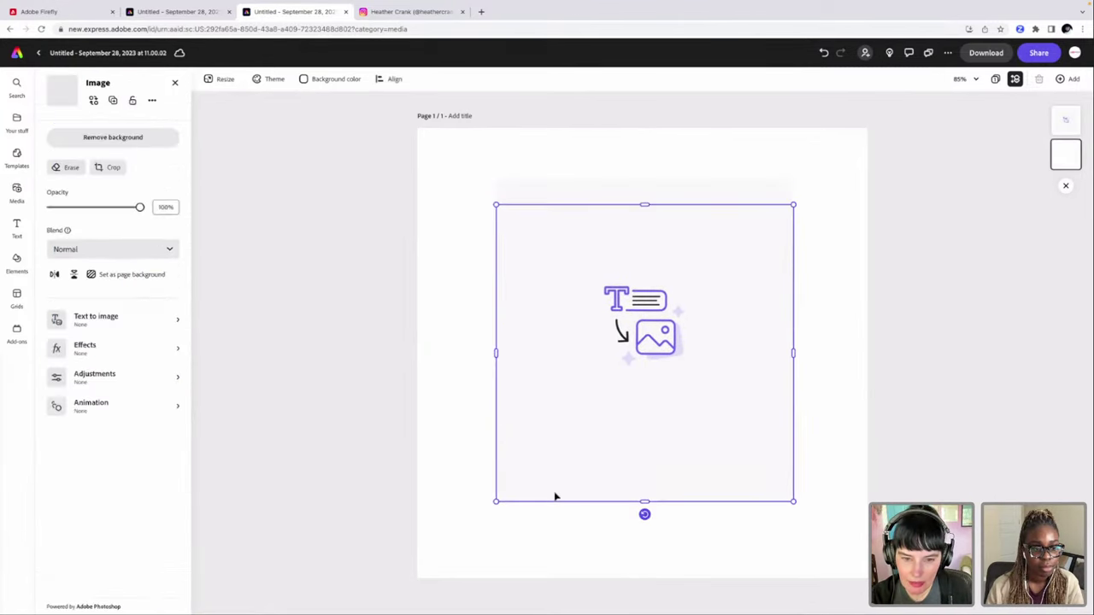
key(ctrl+z)
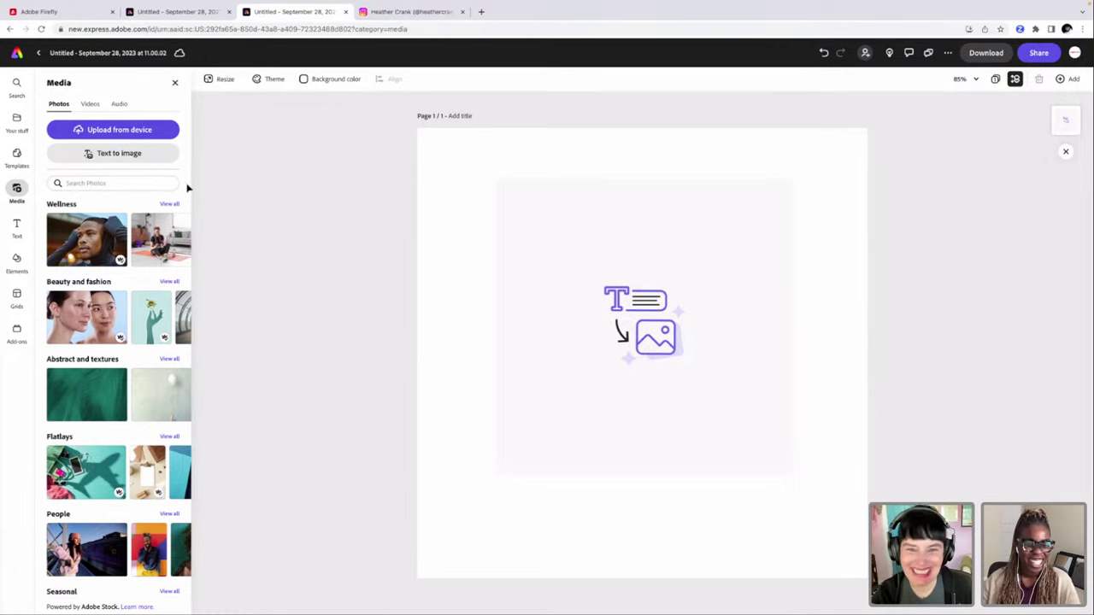
Step: Title the page 'Eye of the Beholder-Style Frame One'
double_click(465, 119)
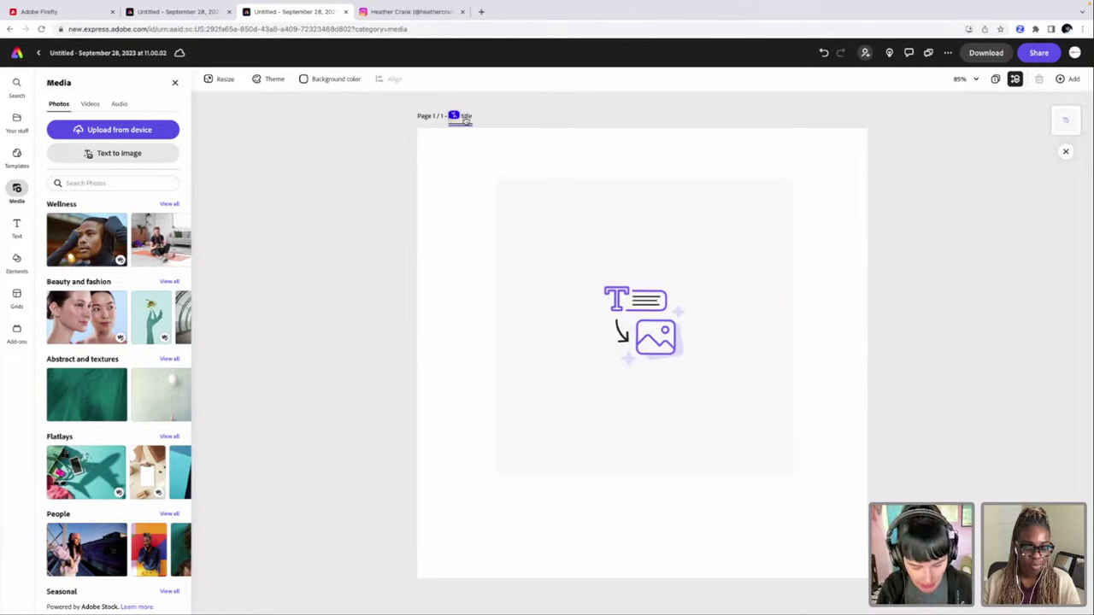
text(Eye of the Beholder-Style F)
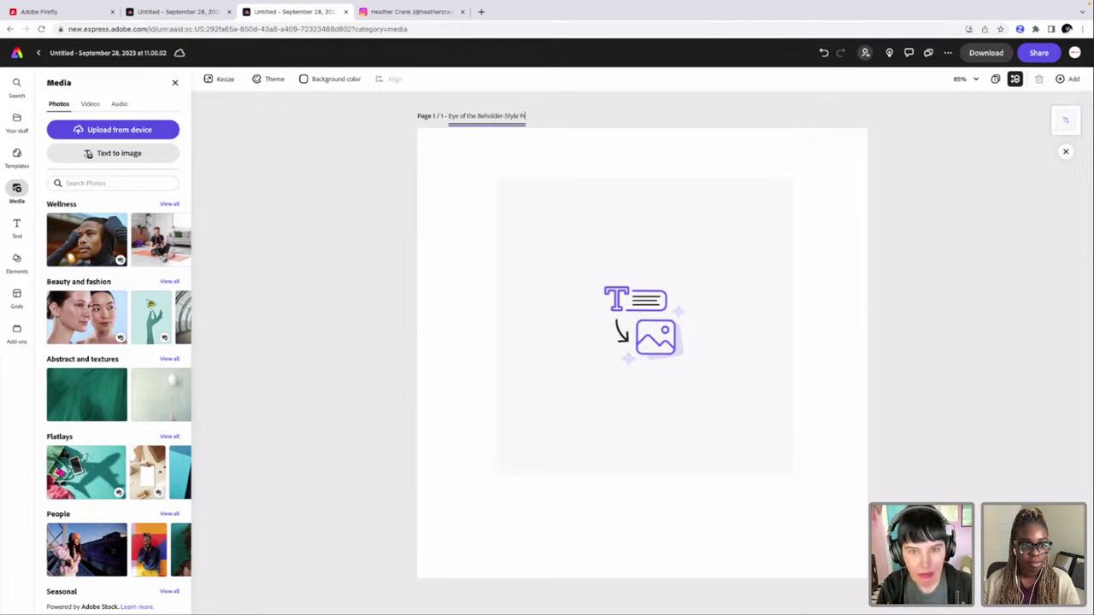
text(rame One)
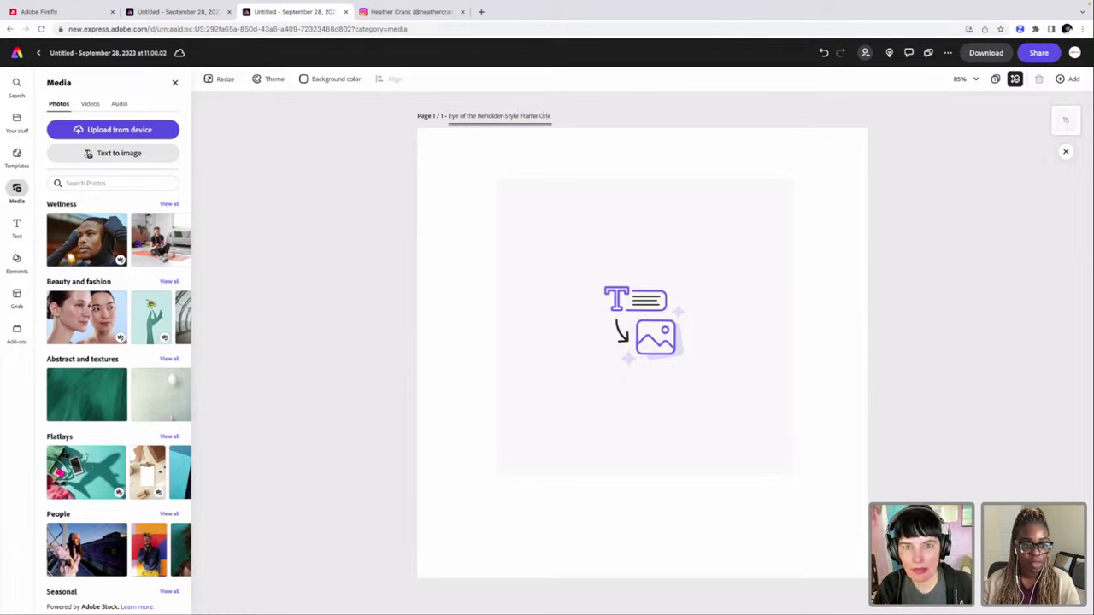
double_click(454, 115)
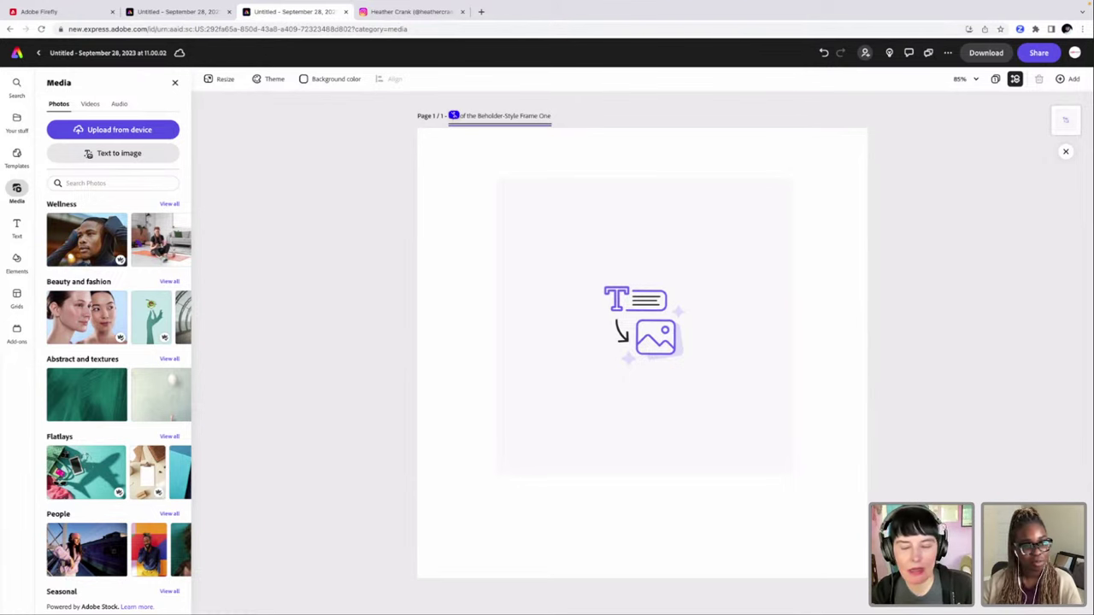
click(358, 224)
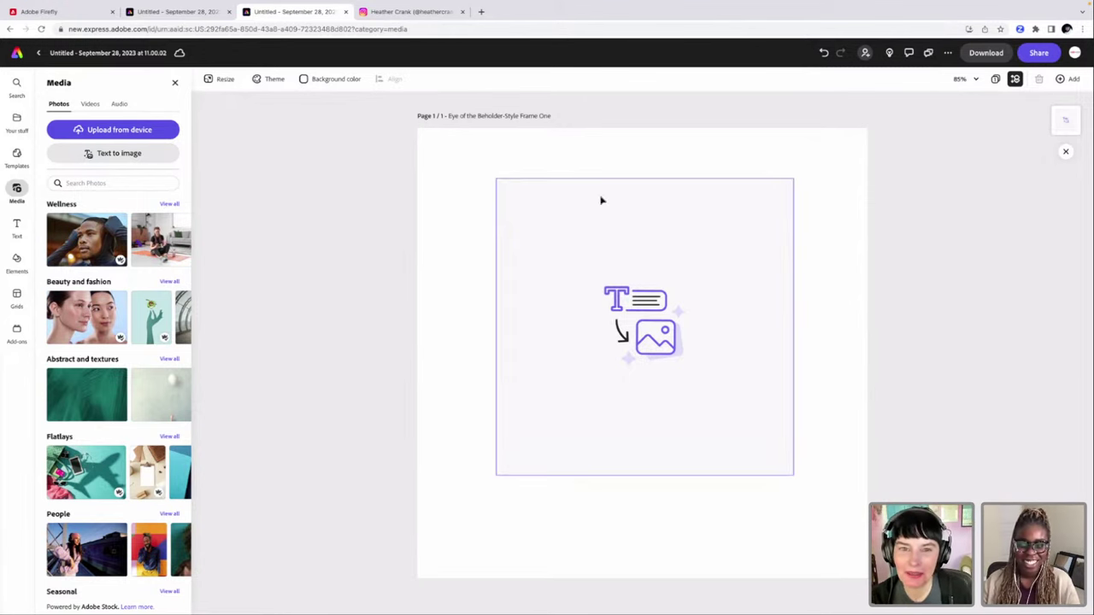
Step: Select the placeholder, check the page grid view, and bring up the Text library
click(612, 233)
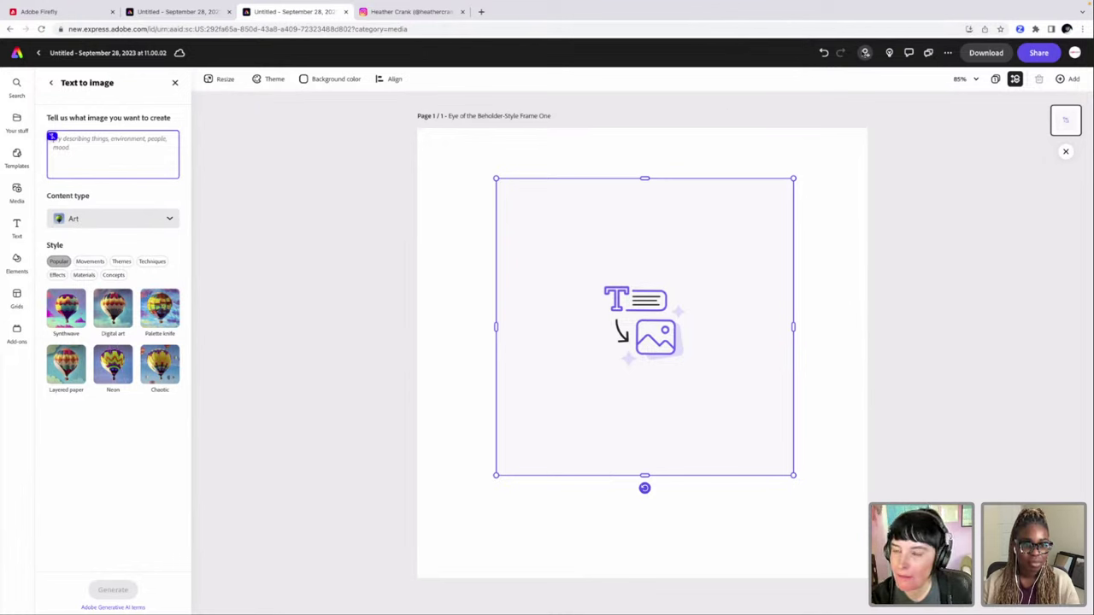
click(996, 79)
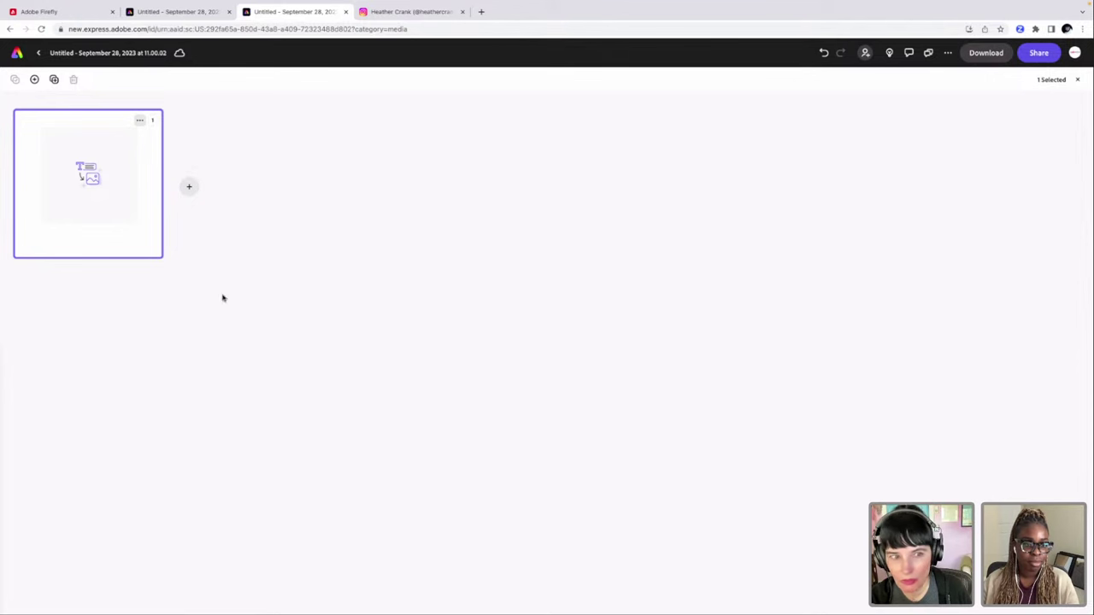
click(1078, 80)
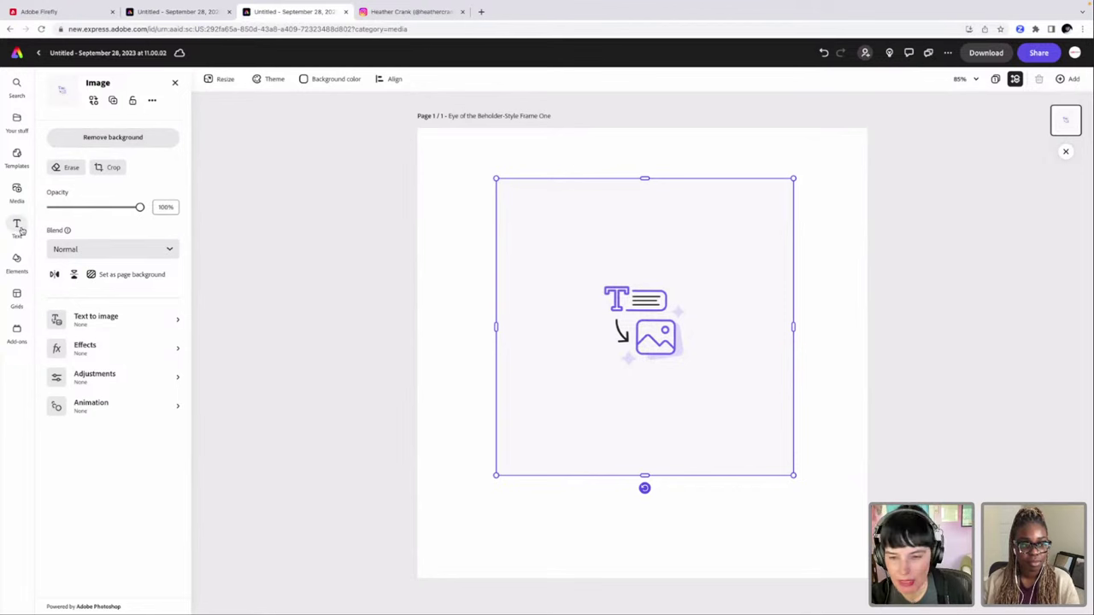
mouse_move(17, 232)
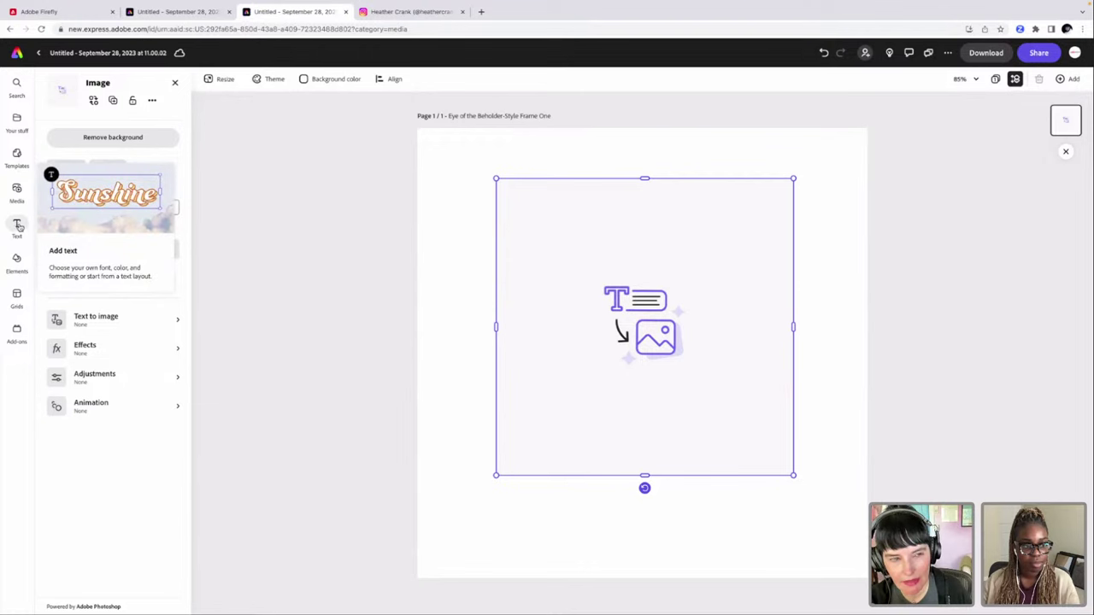
click(17, 226)
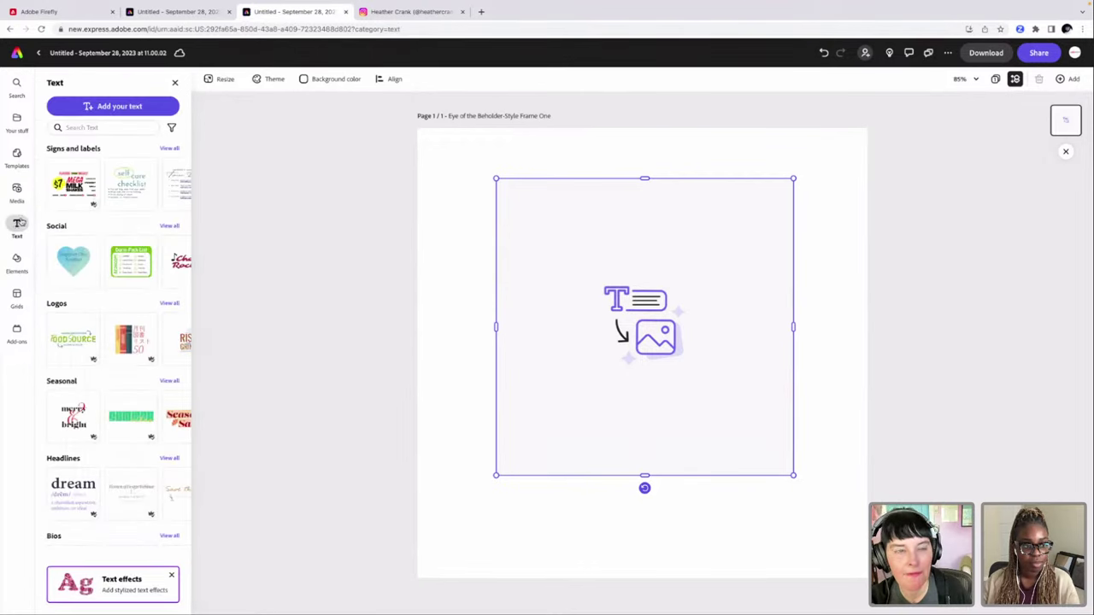
Step: Add a text box below the placeholder, shrink it, and select its wording
click(145, 106)
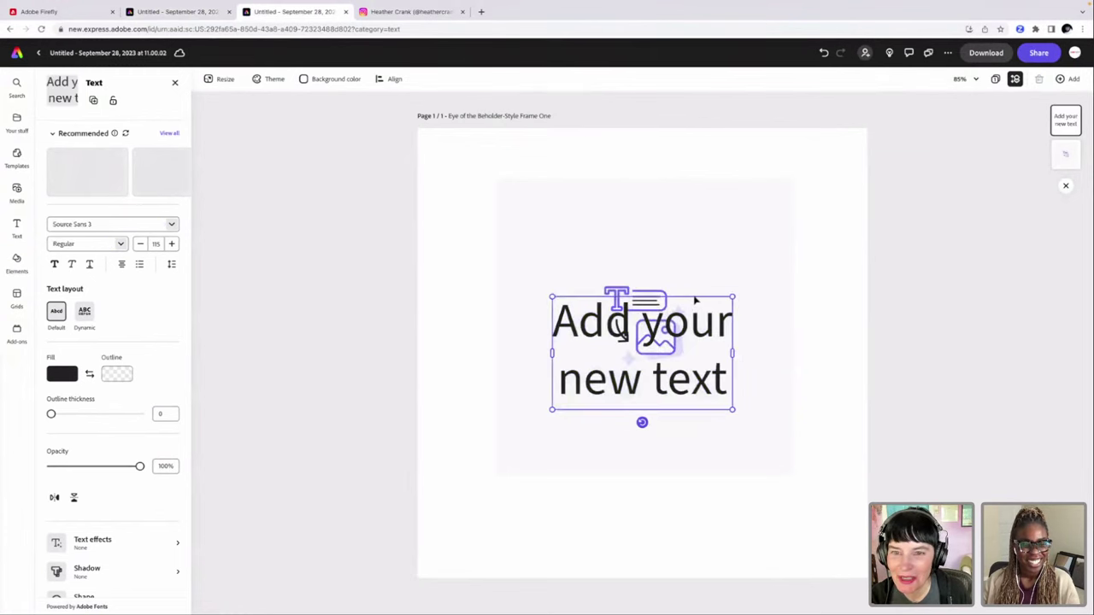
drag(694, 309, 688, 504)
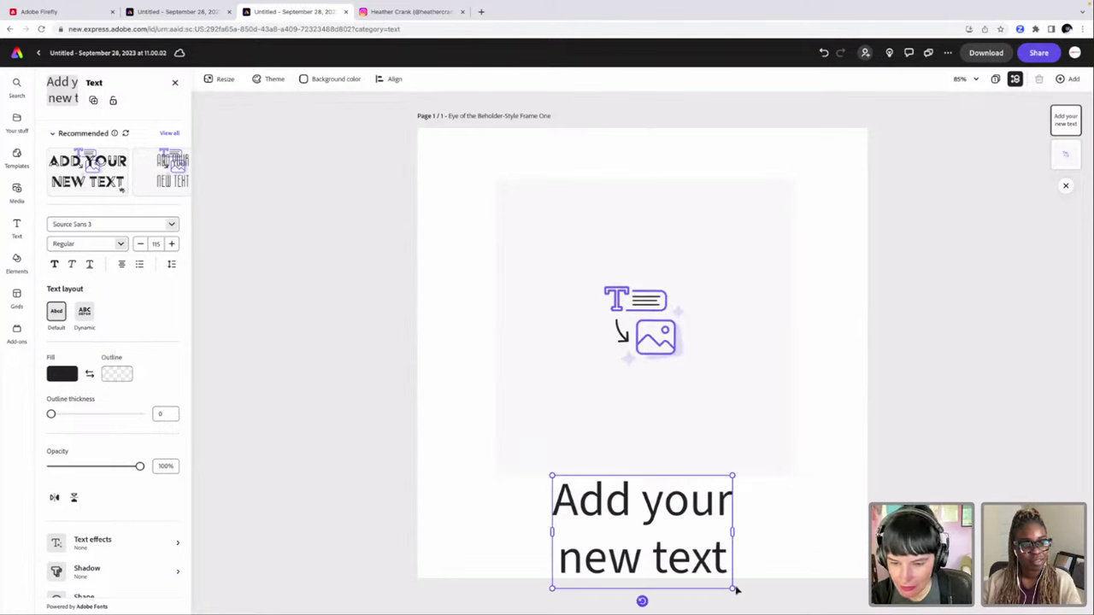
drag(733, 588, 676, 552)
drag(647, 494, 674, 510)
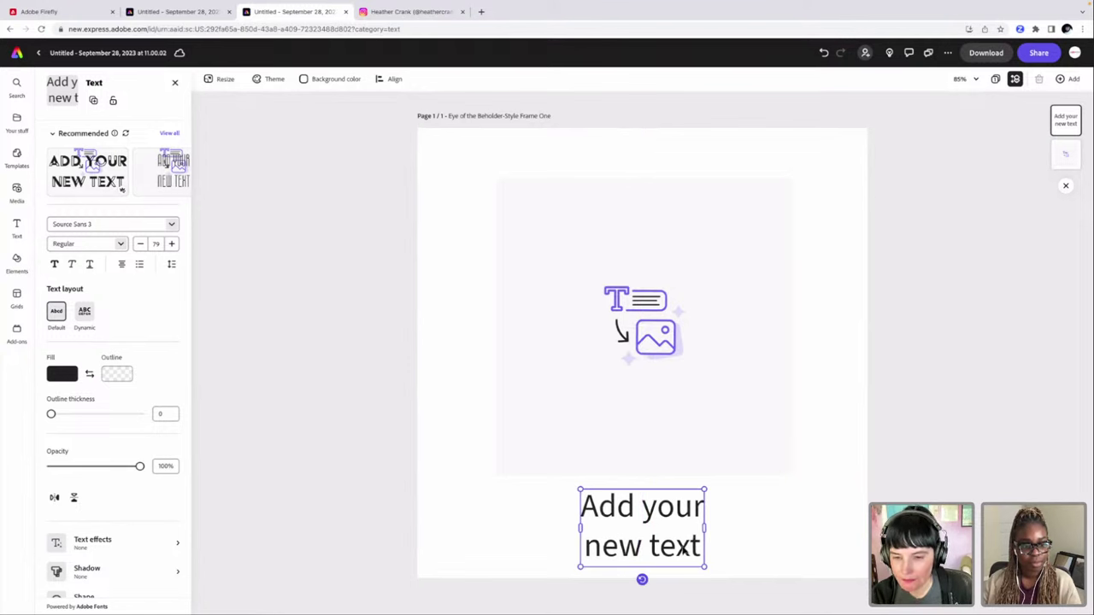
double_click(685, 551)
drag(685, 551, 557, 500)
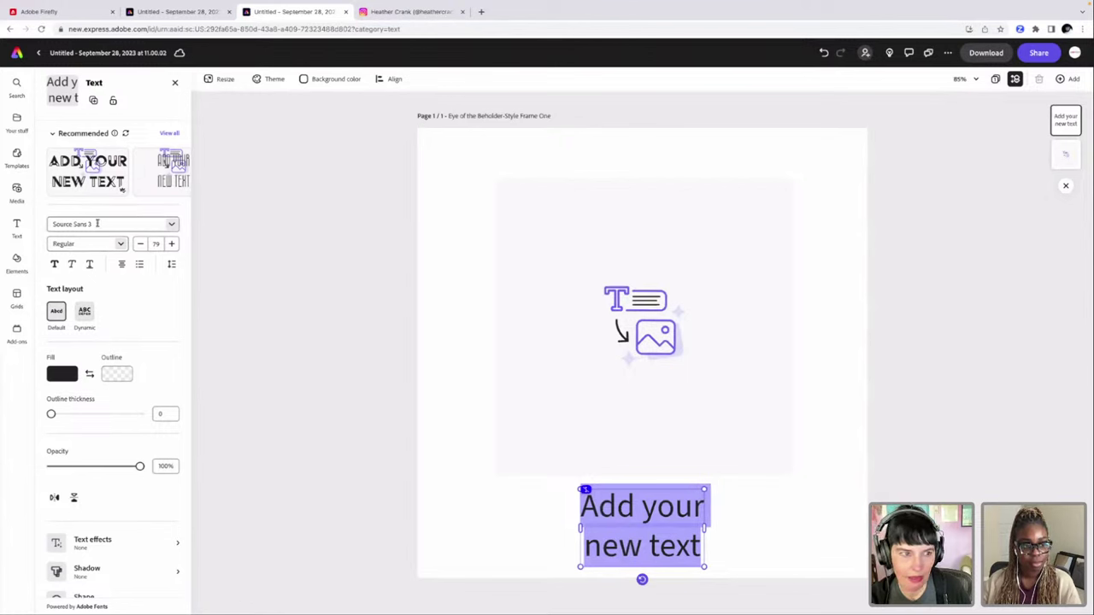
Step: Set the caption to Aktiv Grotesk at size 24 and widen its box slightly
click(170, 226)
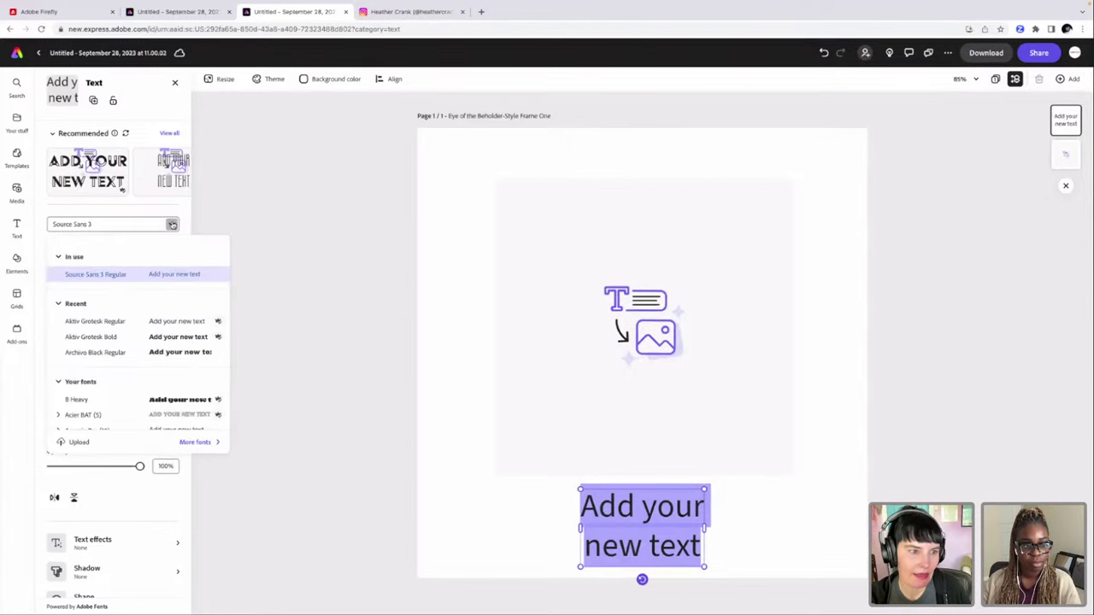
click(114, 321)
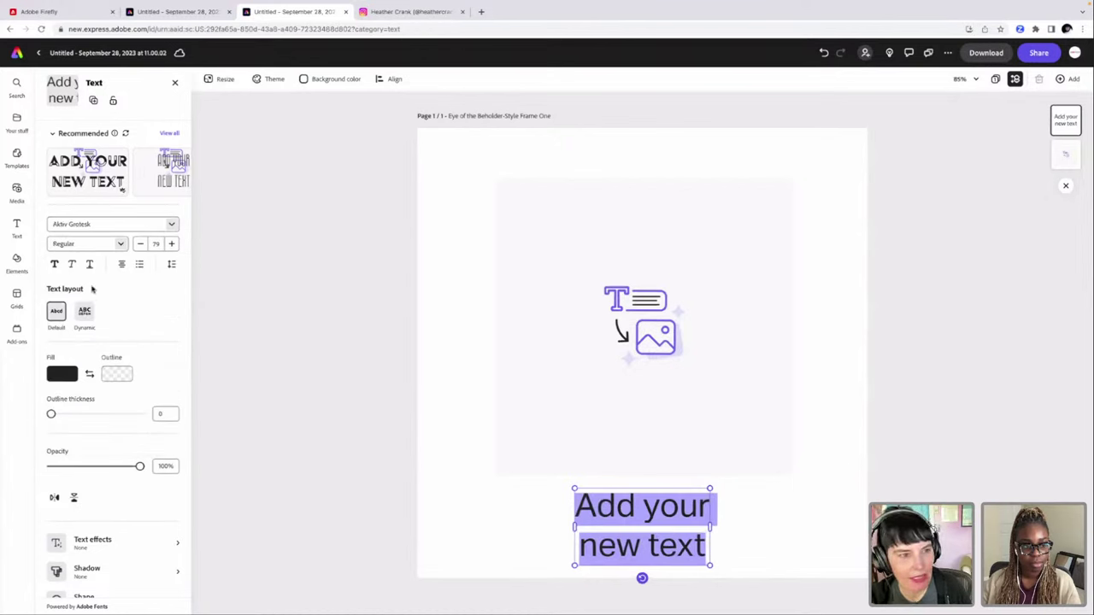
click(155, 245)
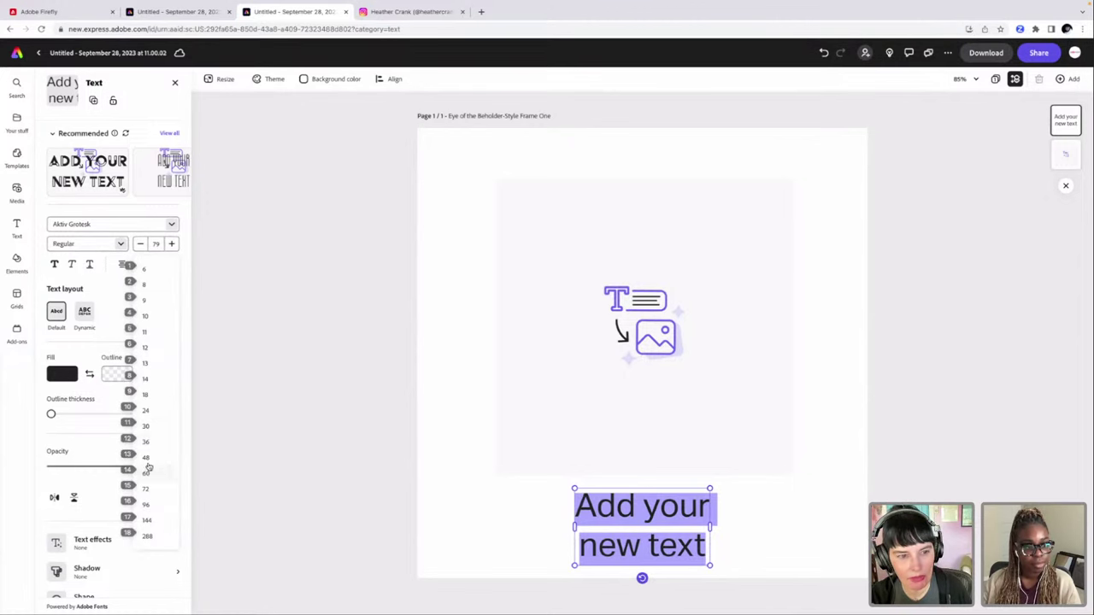
click(158, 417)
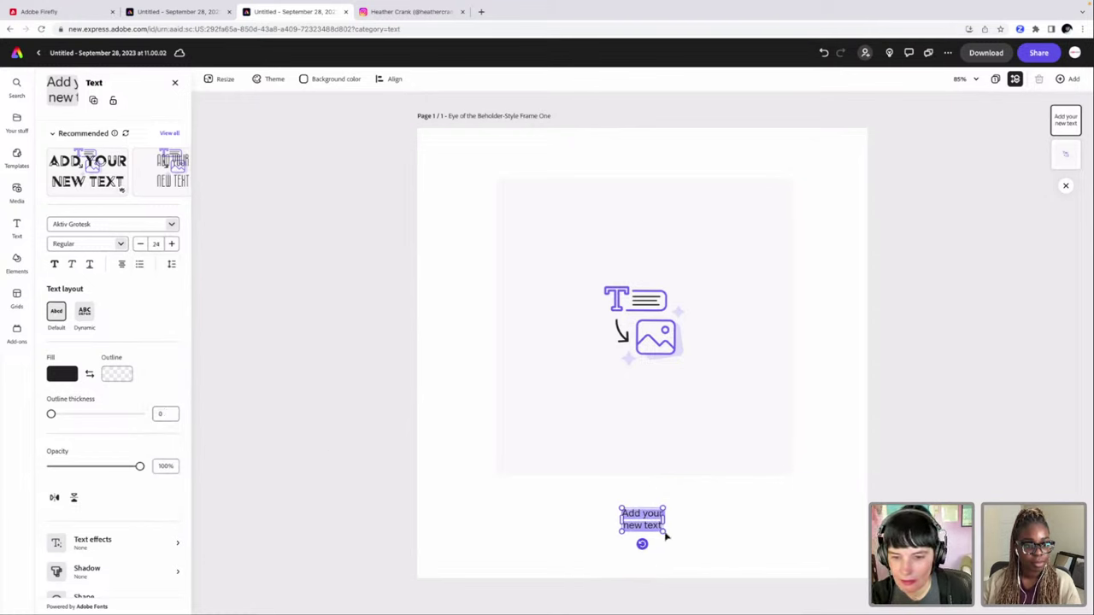
drag(665, 530, 774, 520)
mouse_move(702, 517)
mouse_down()
mouse_move(675, 517)
mouse_move(715, 535)
mouse_up()
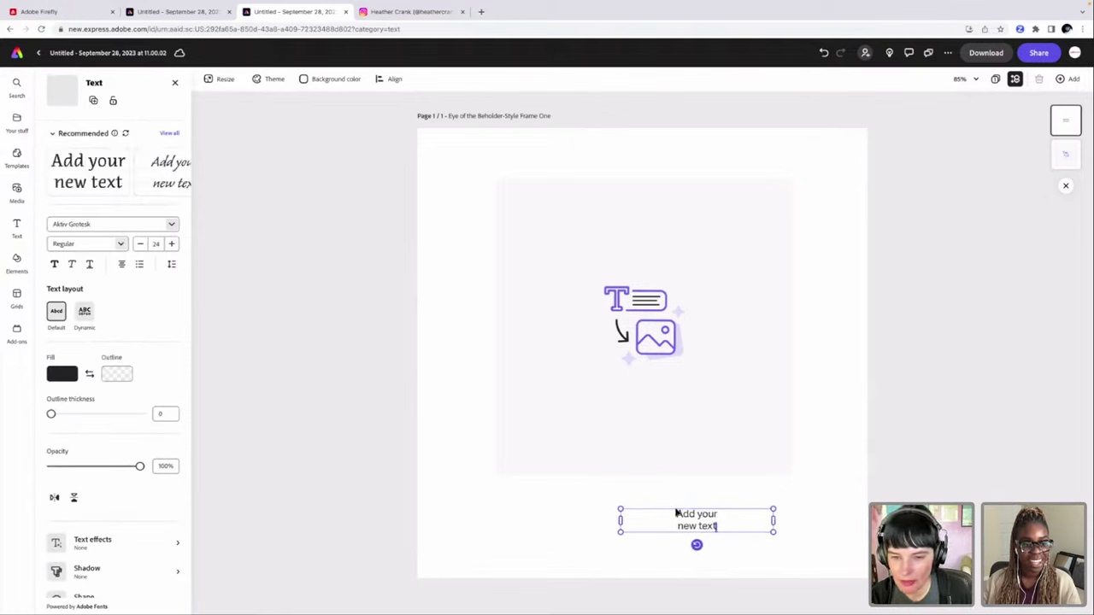
Step: Centre the caption and change it to 'Style Frame _one: Diamond on a pink background'
drag(677, 513, 603, 505)
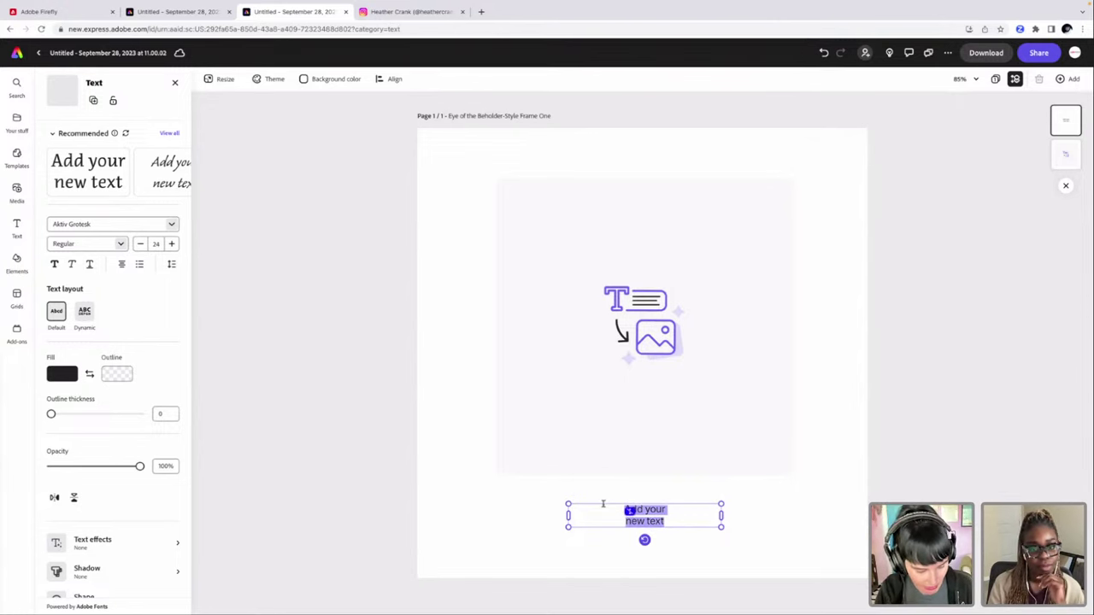
text(Style)
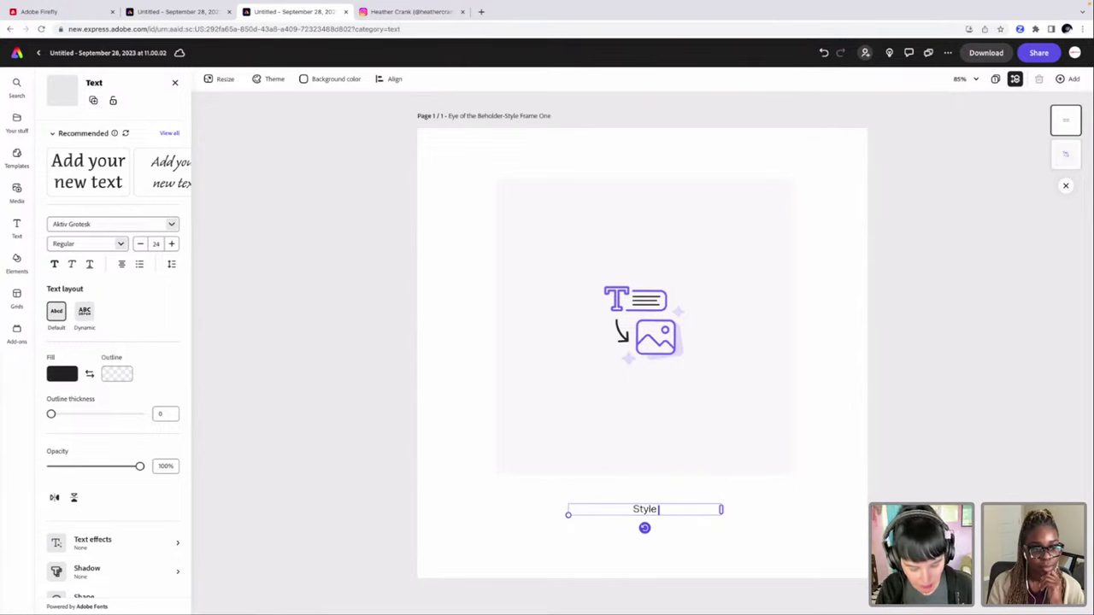
text( Frame)
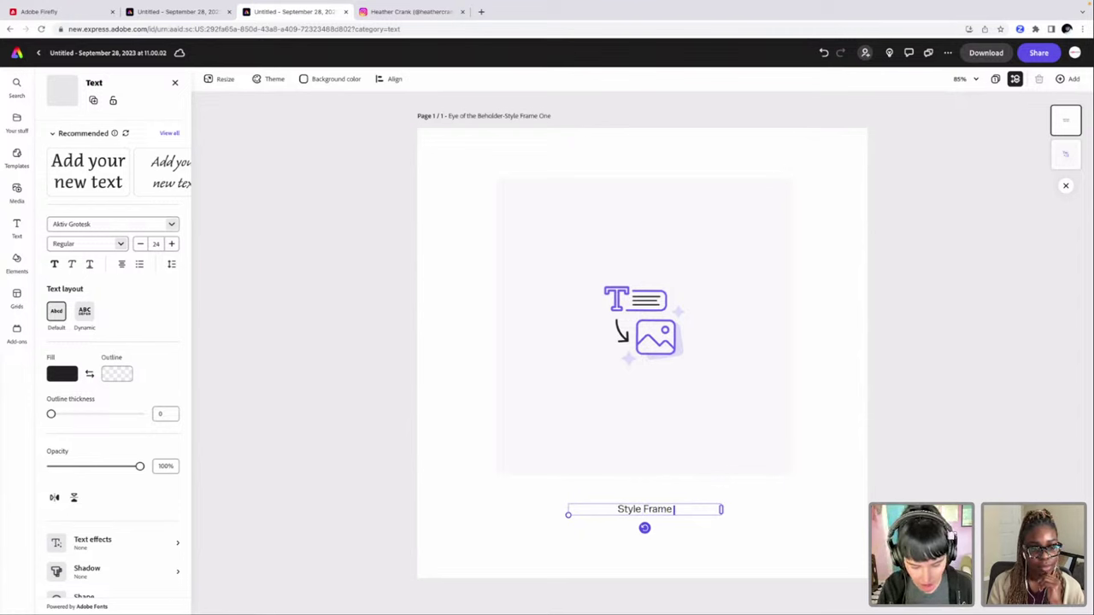
text( _one:)
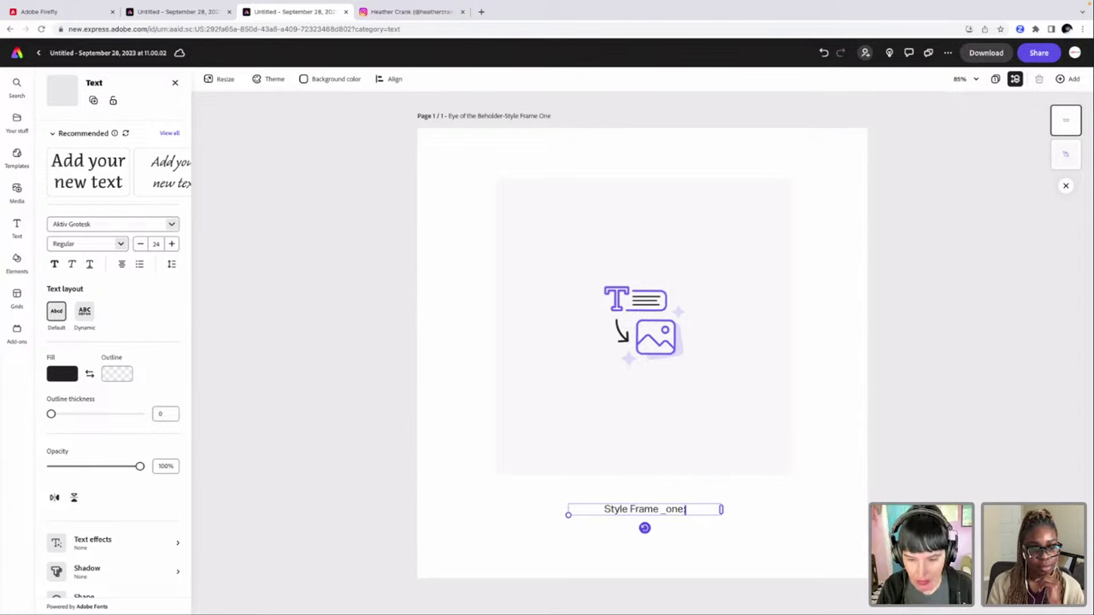
text( Pink)
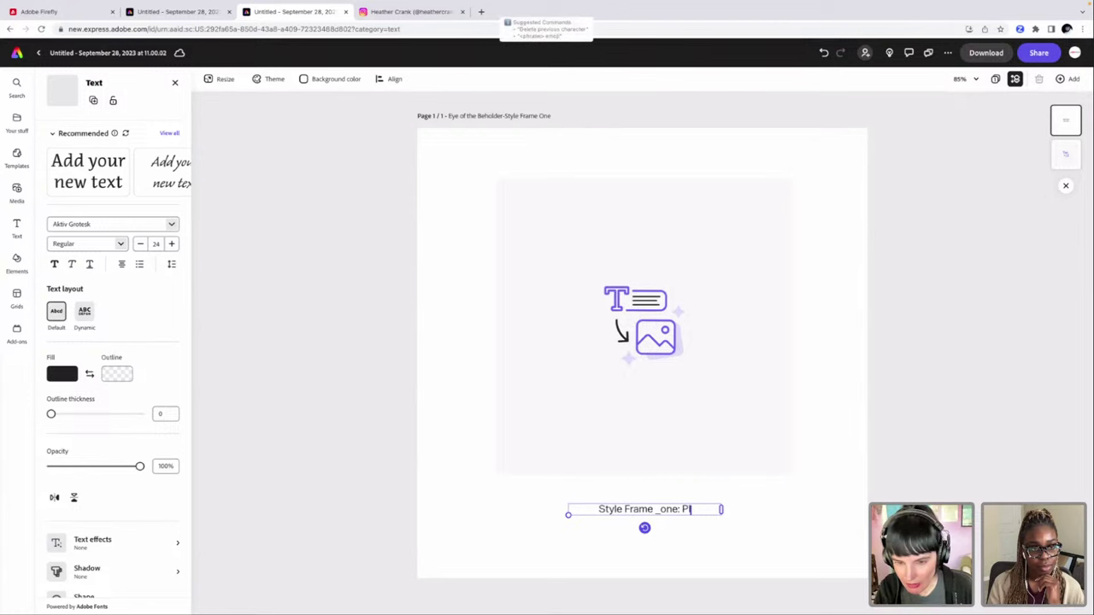
key(BackSpace)
key(BackSpace)
key(BackSpace)
key(BackSpace)
key(BackSpace)
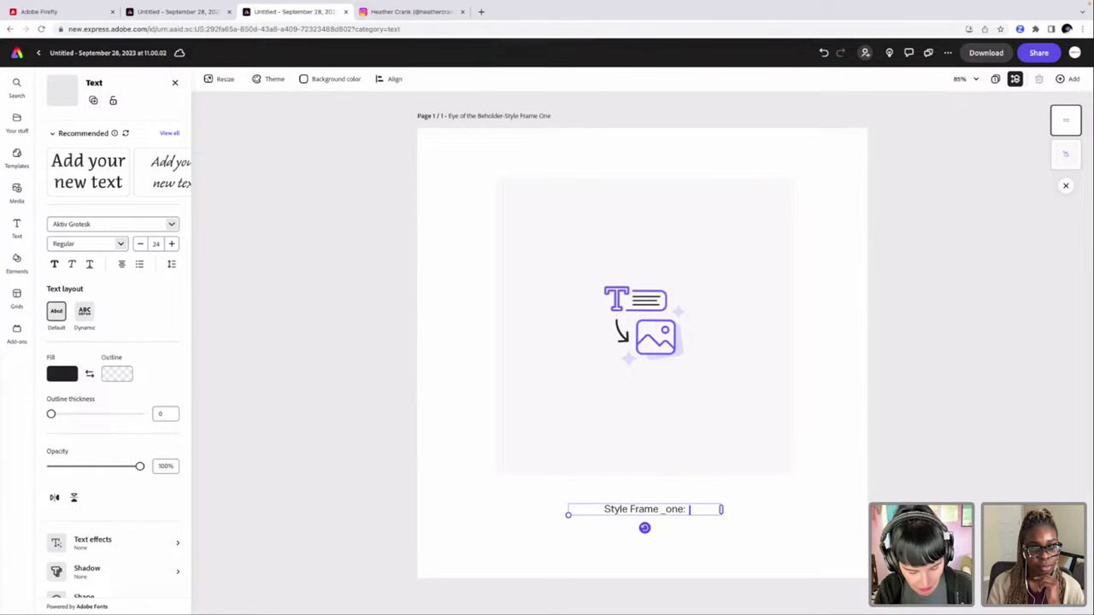
text(Diamond on a)
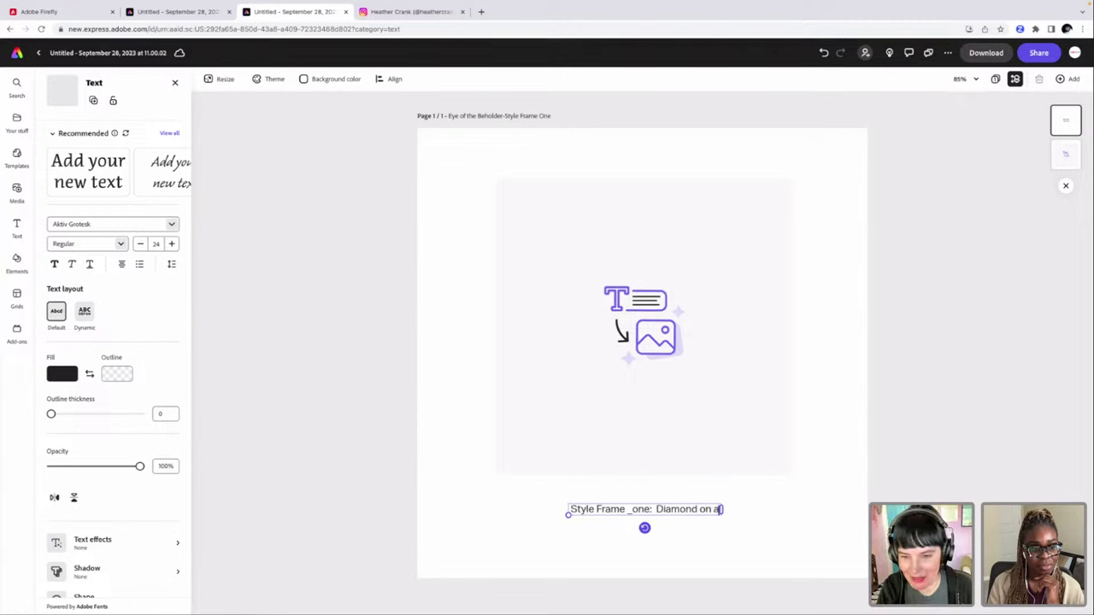
text( pink)
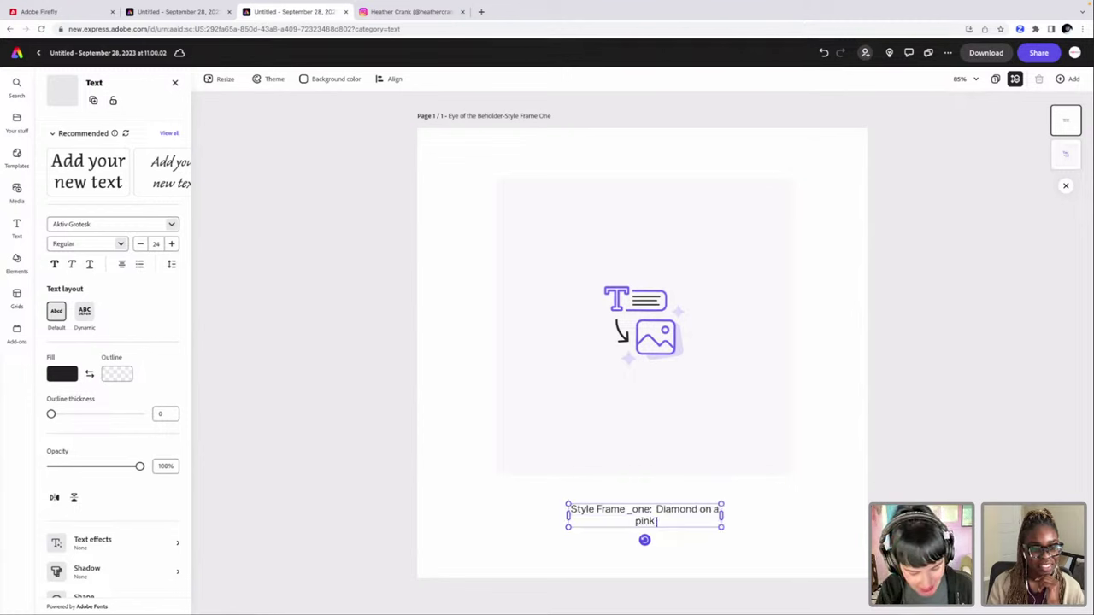
text( backgroun)
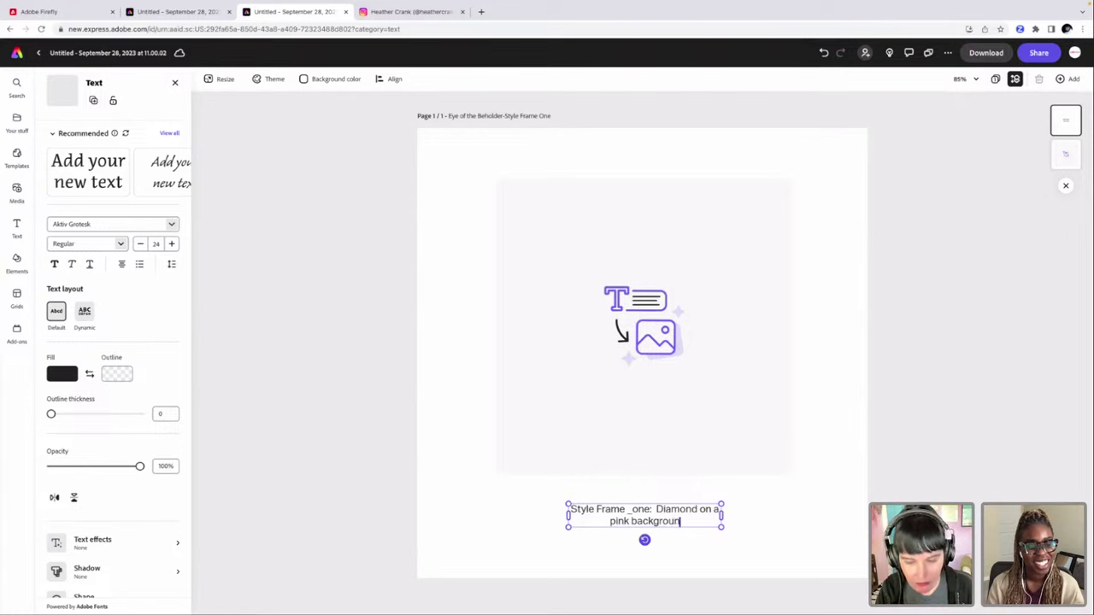
text(d)
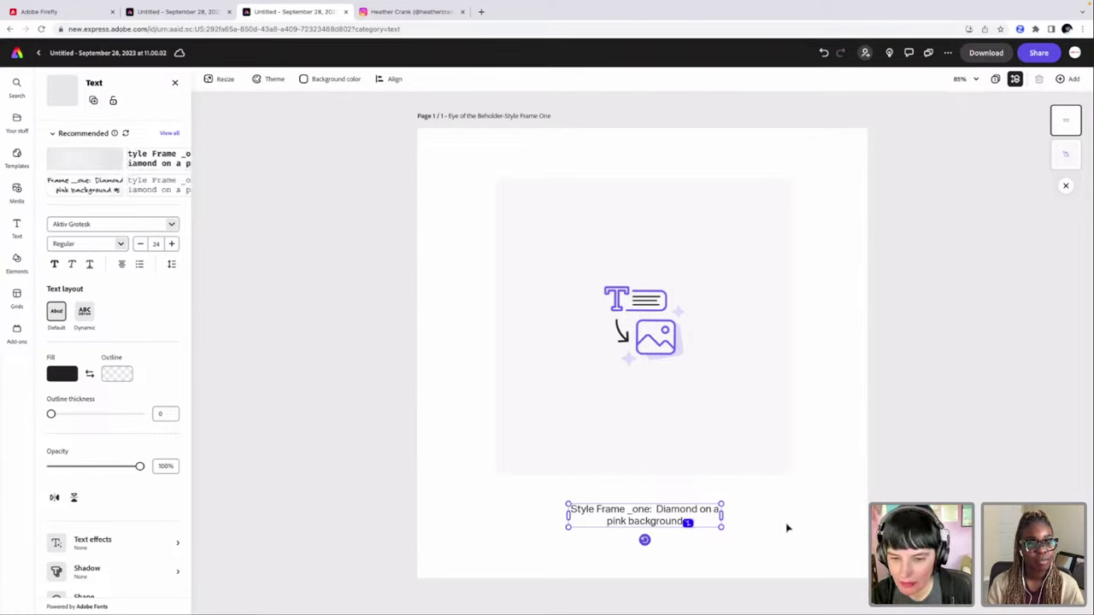
key(Escape)
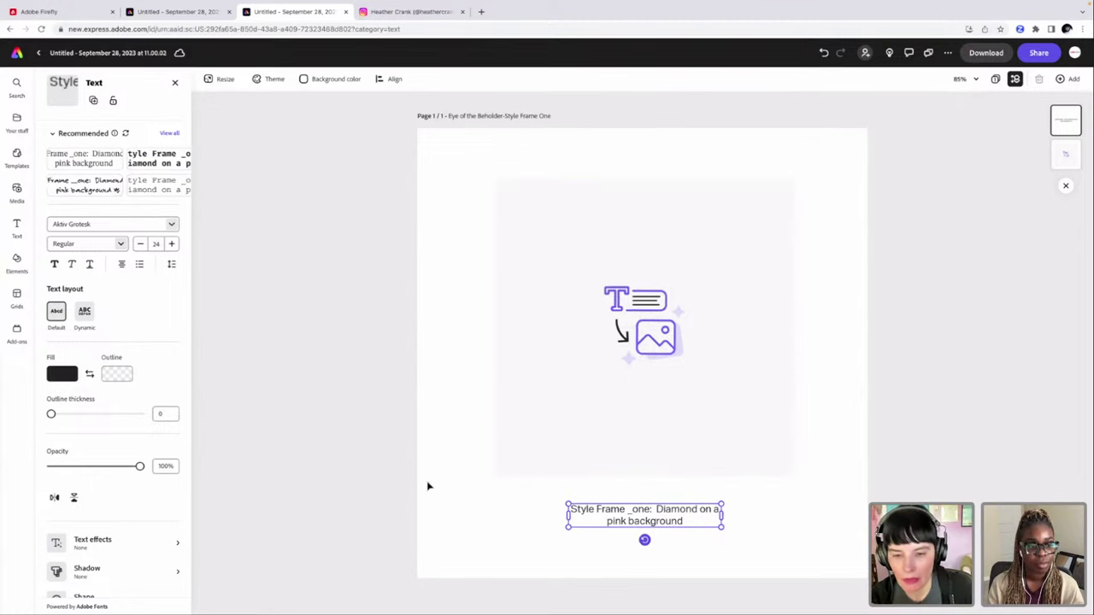
key(Escape)
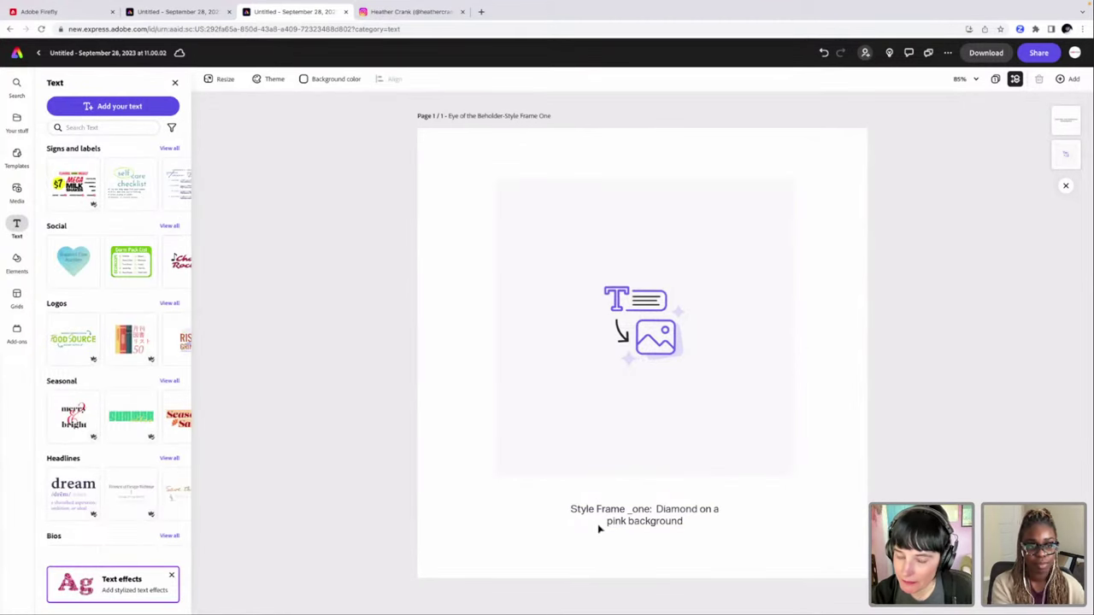
Step: Generate art for the placeholder from the prompt 'Diamond on a pink background'
click(658, 342)
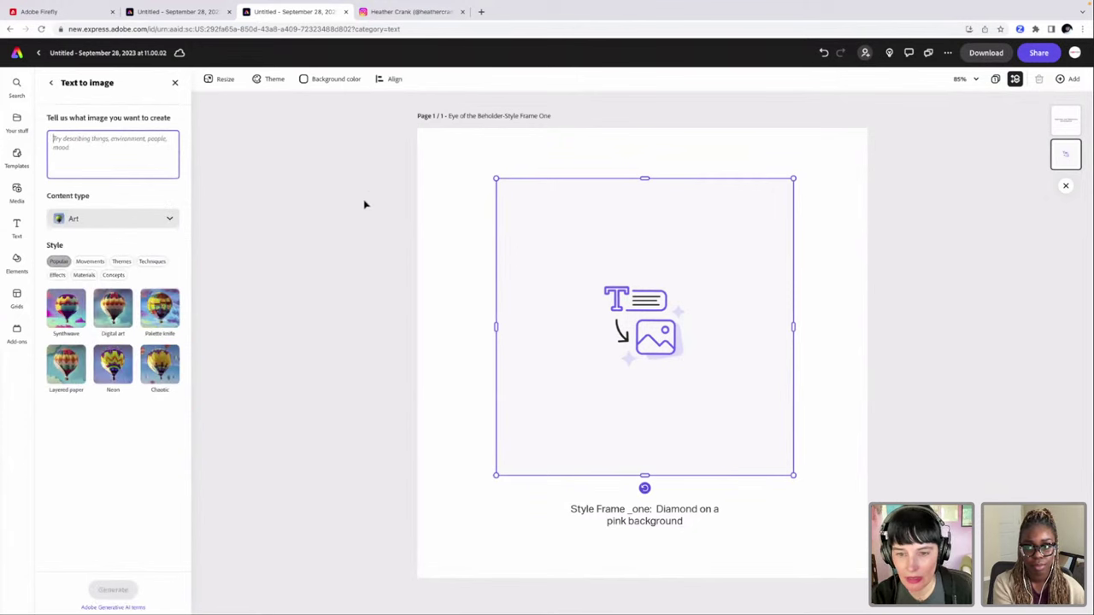
click(93, 147)
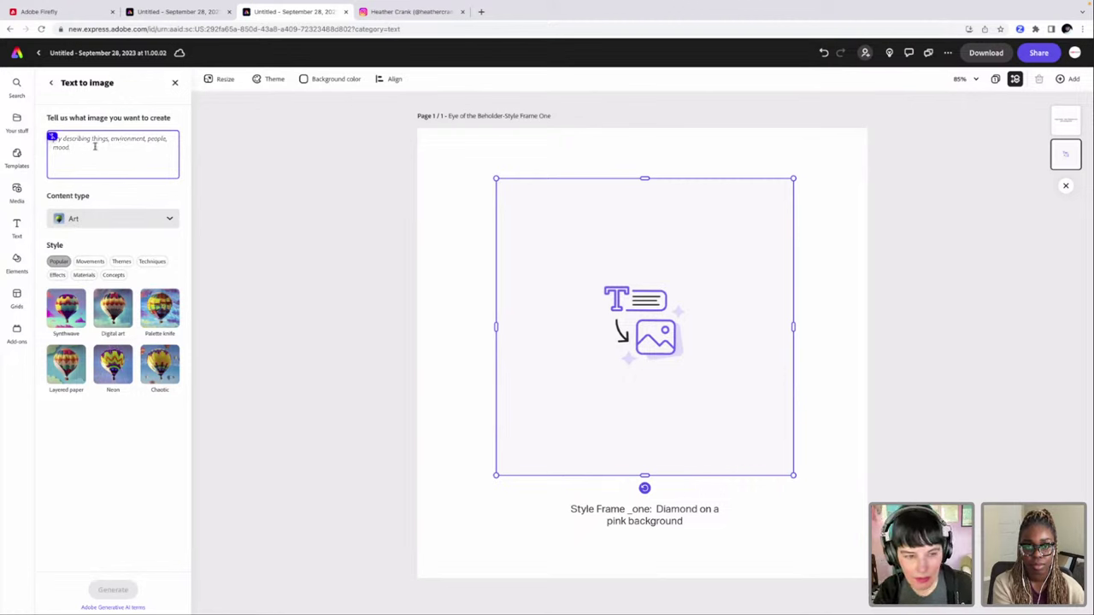
text(H)
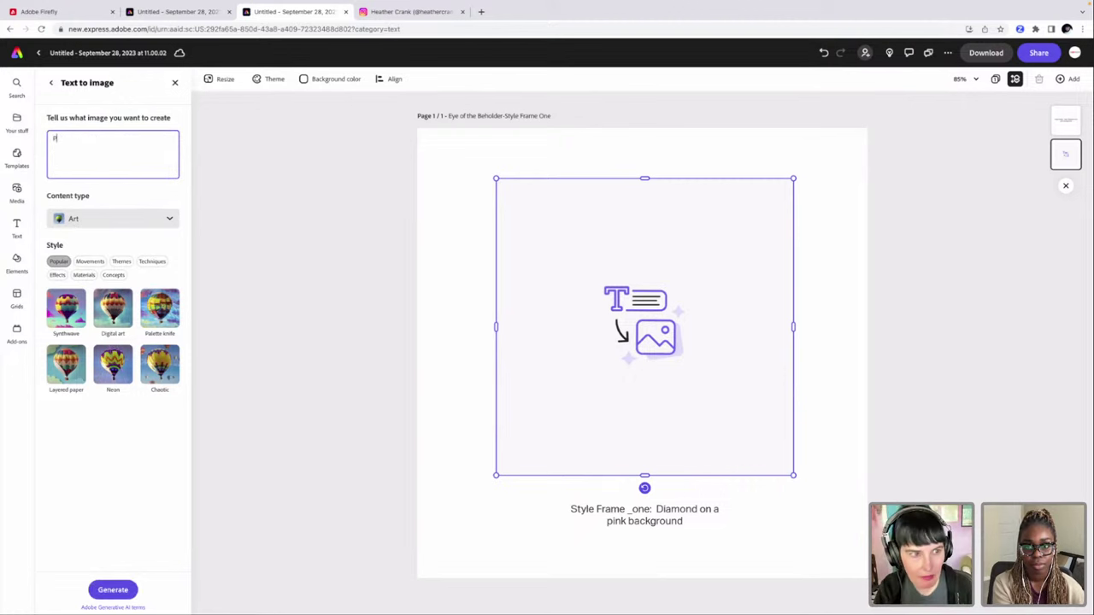
key(BackSpace)
text(Diamond on a pink background)
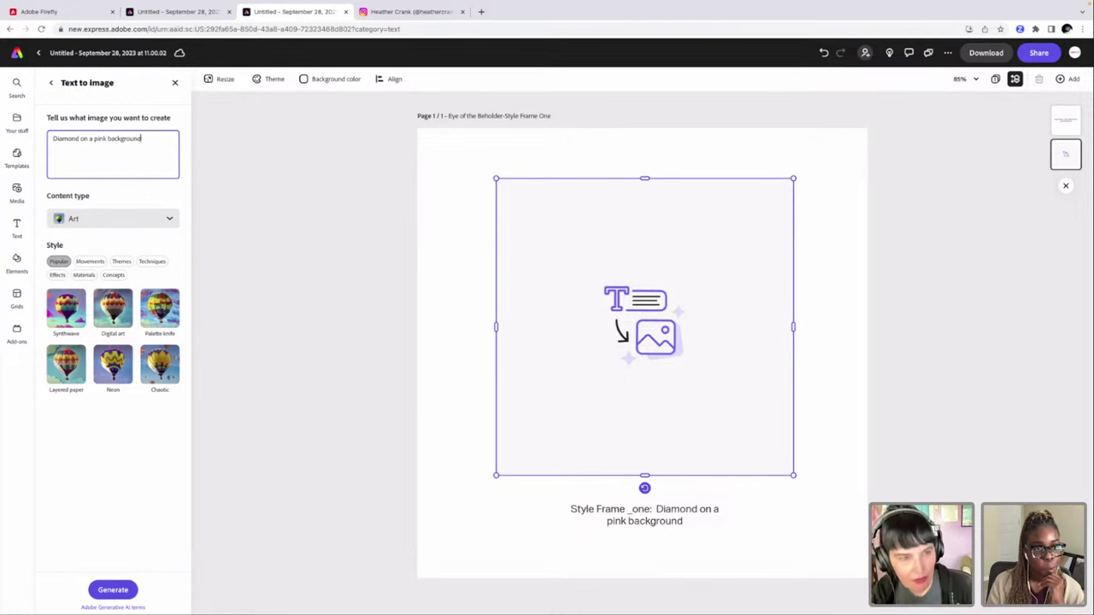
key(Return)
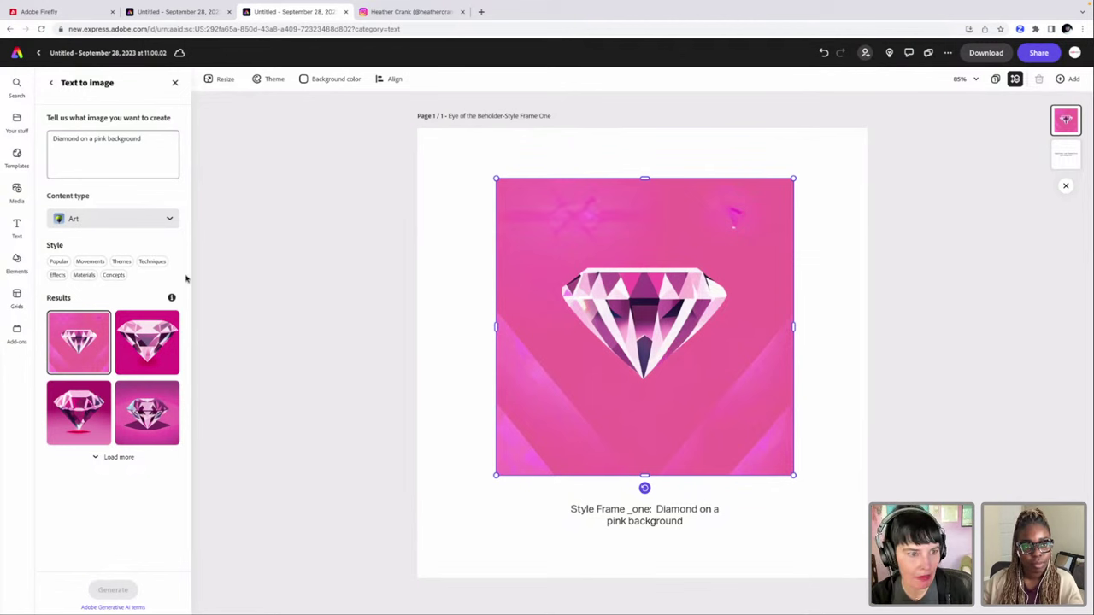
Step: Load more results and apply the larger, bolder pink diamond to the frame
click(113, 458)
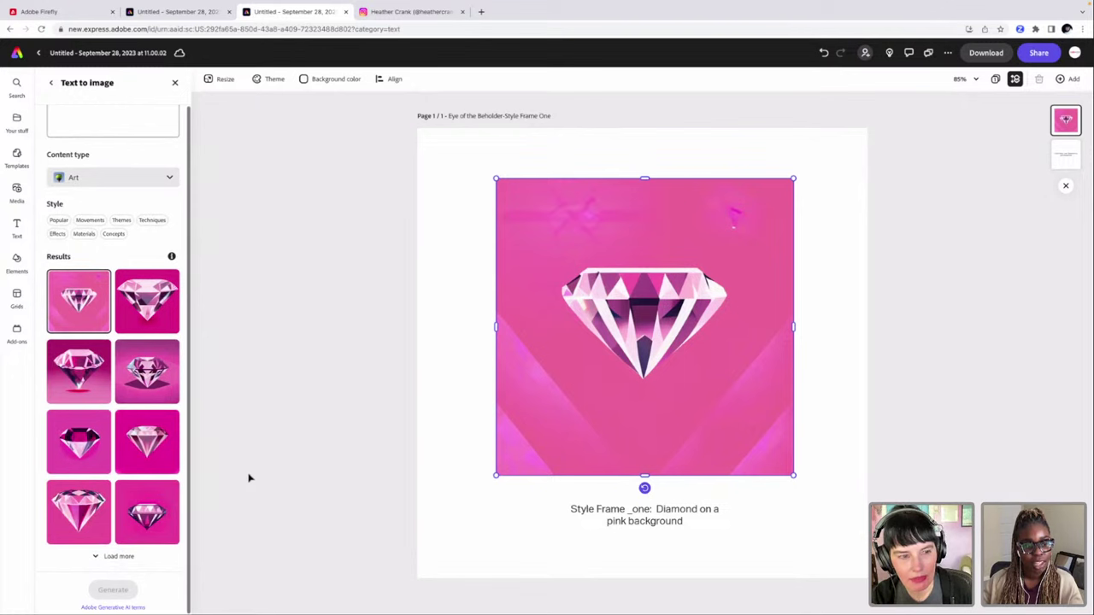
click(81, 510)
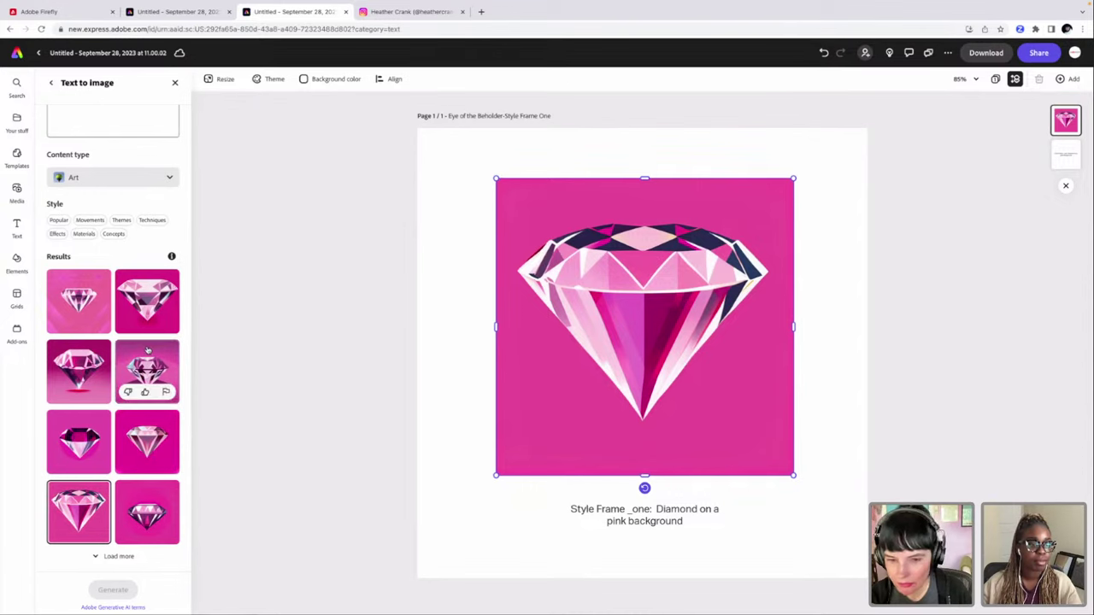
scroll(144, 346, up, 1)
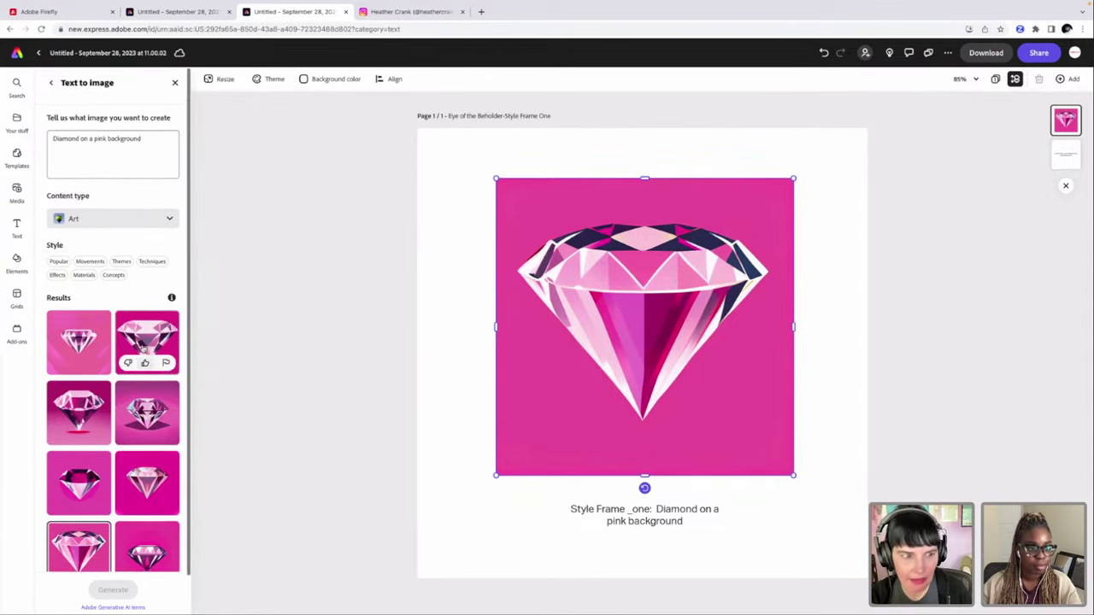
Step: Regenerate the diamond images as Graphic content with the Vector look style
click(162, 220)
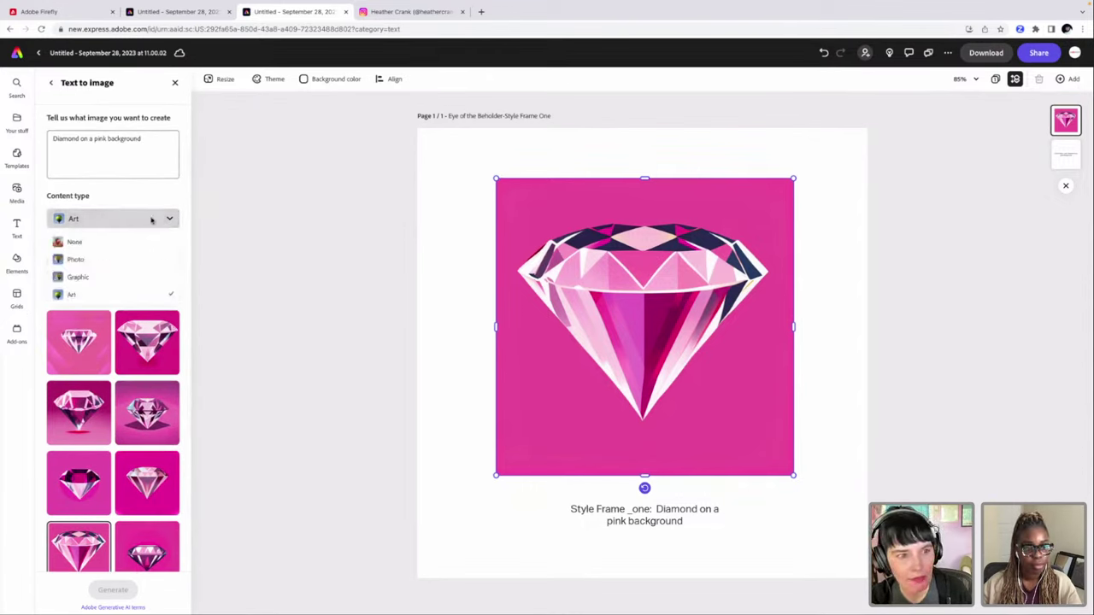
click(118, 280)
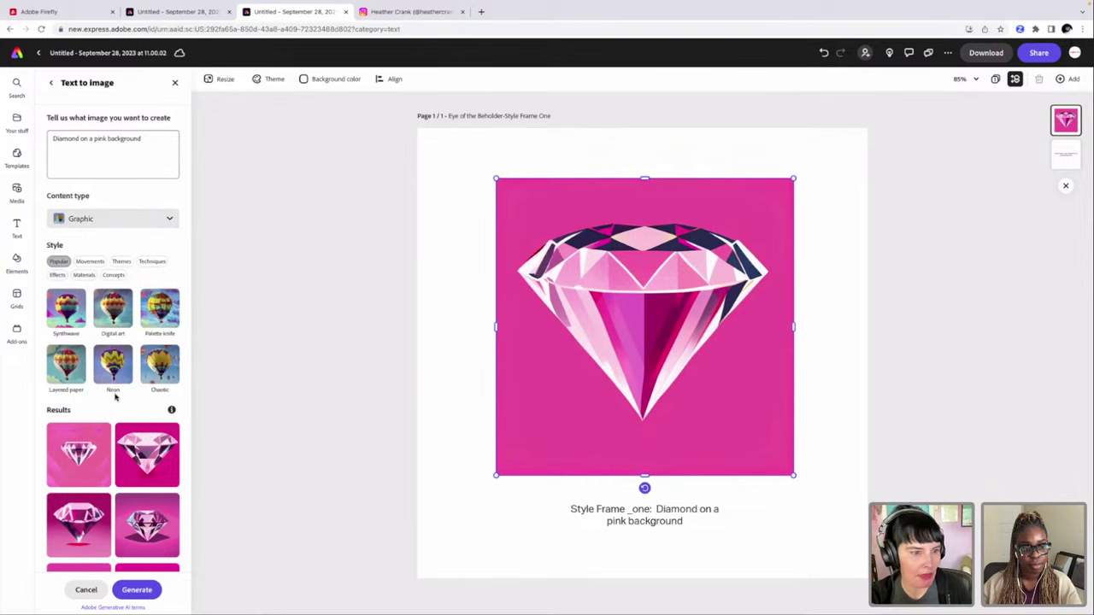
click(153, 263)
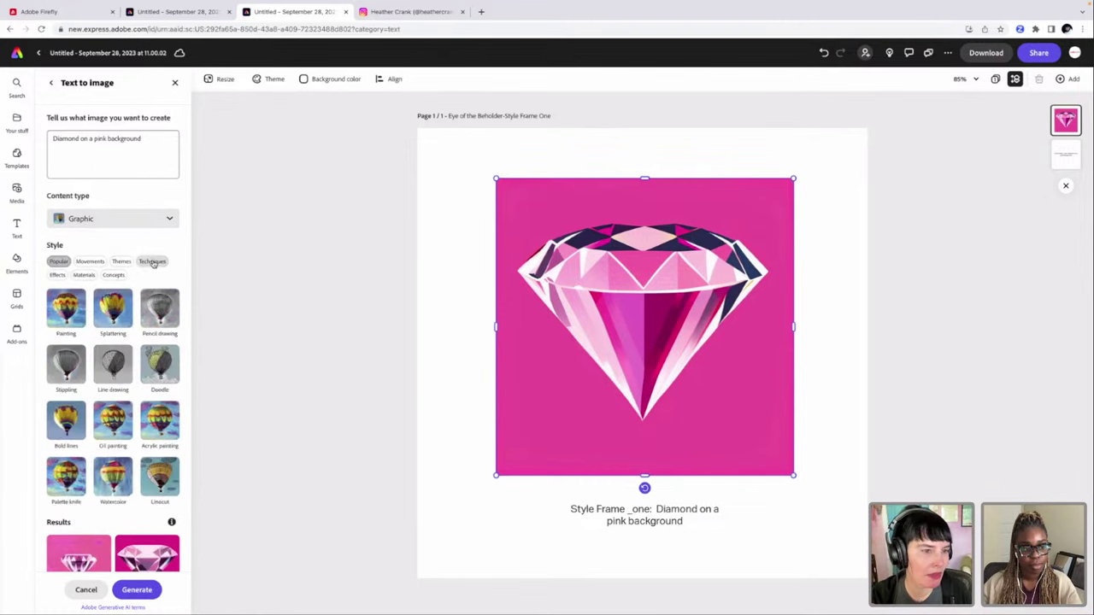
click(121, 261)
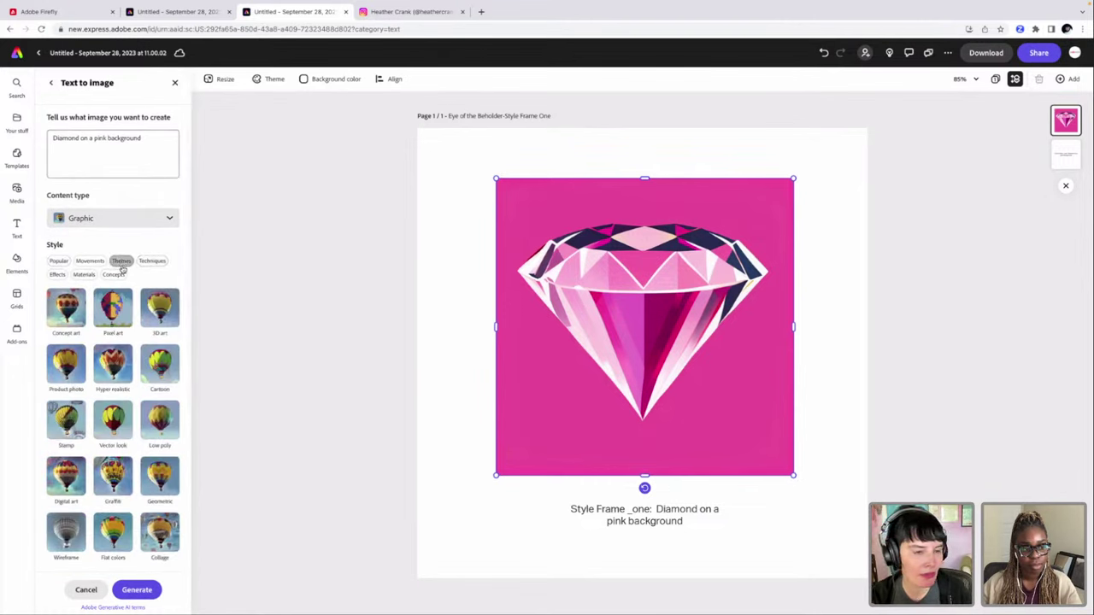
click(118, 432)
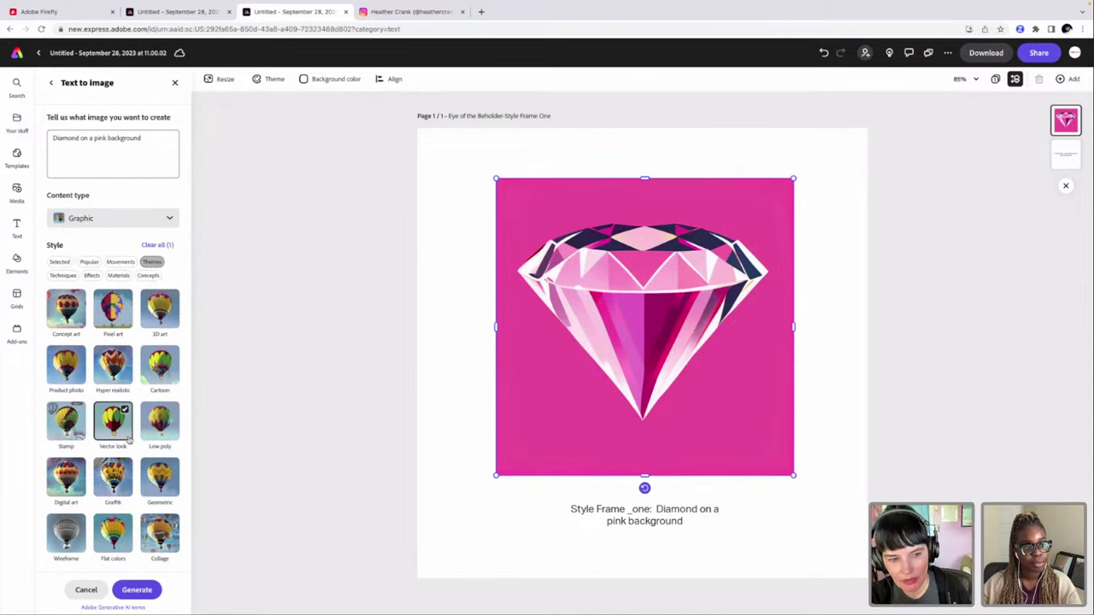
click(139, 589)
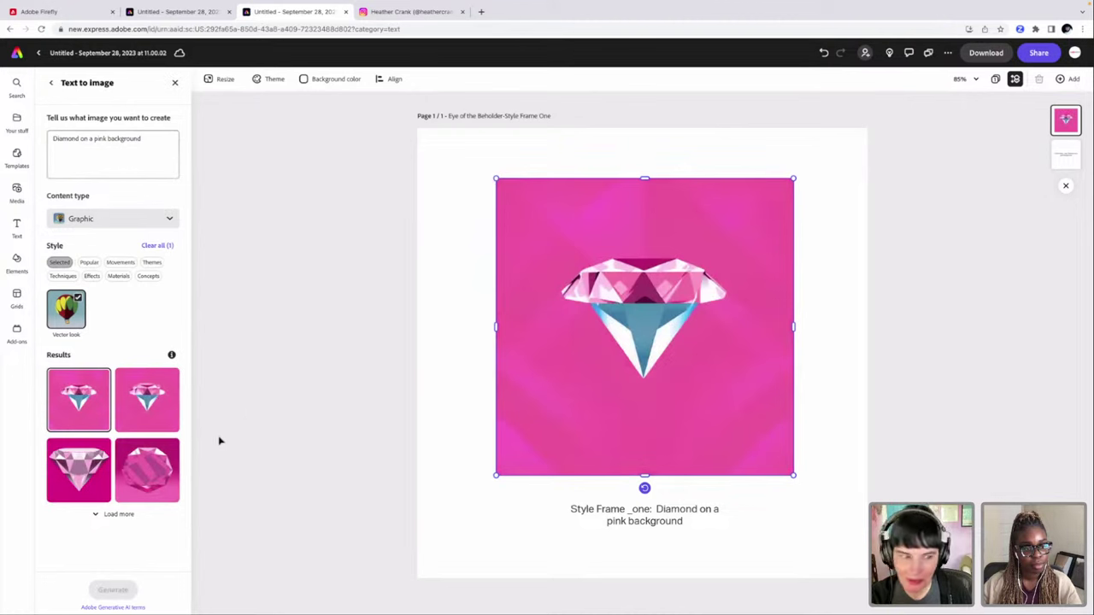
Step: Load more results and place the larger faceted vector diamond in the frame
click(124, 514)
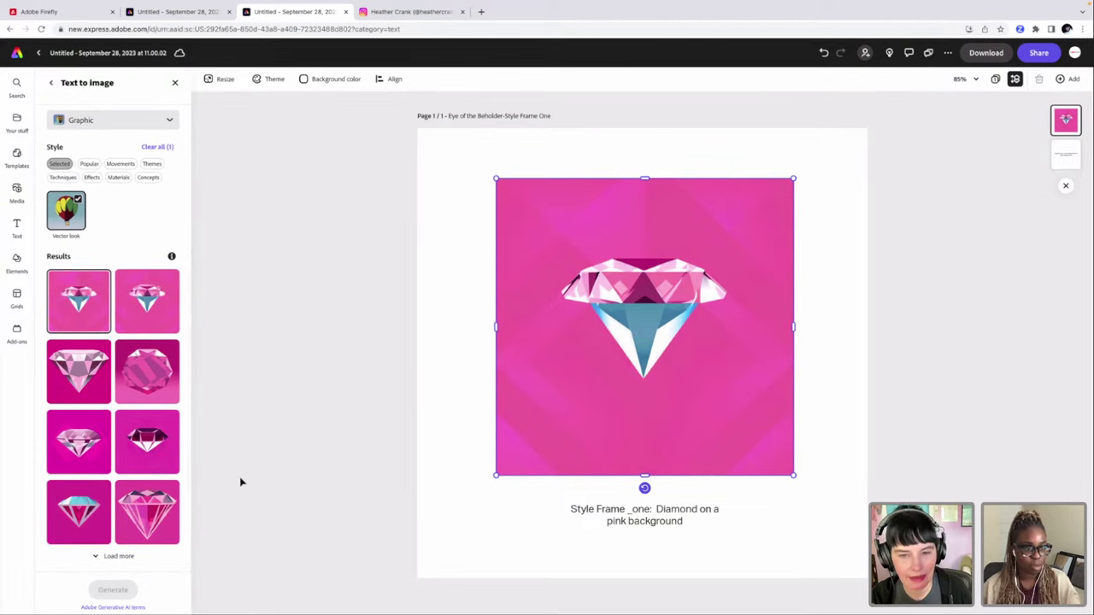
mouse_move(147, 520)
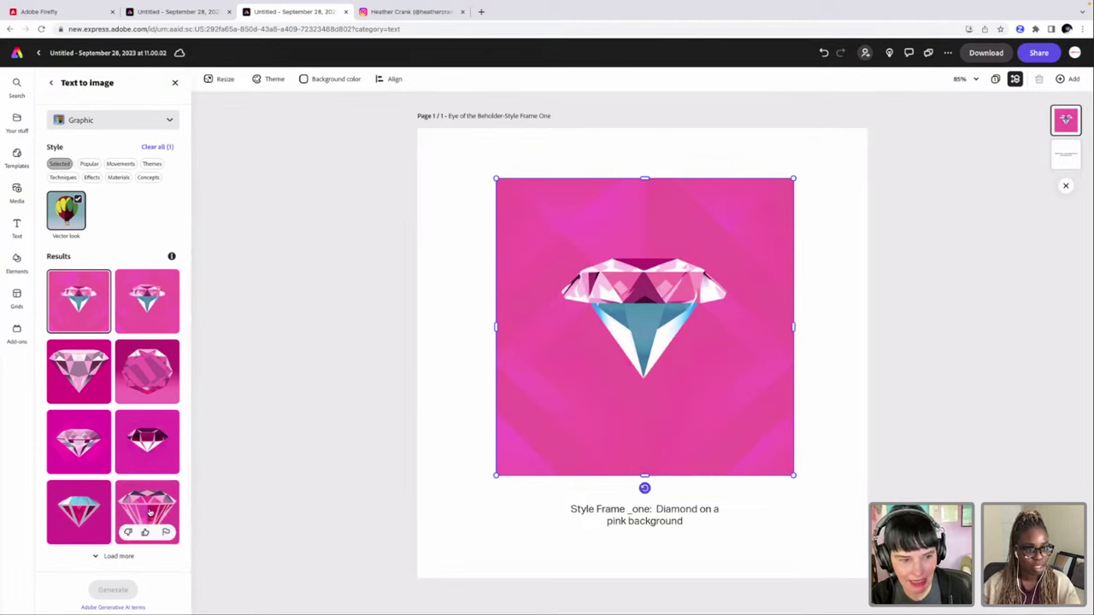
click(152, 510)
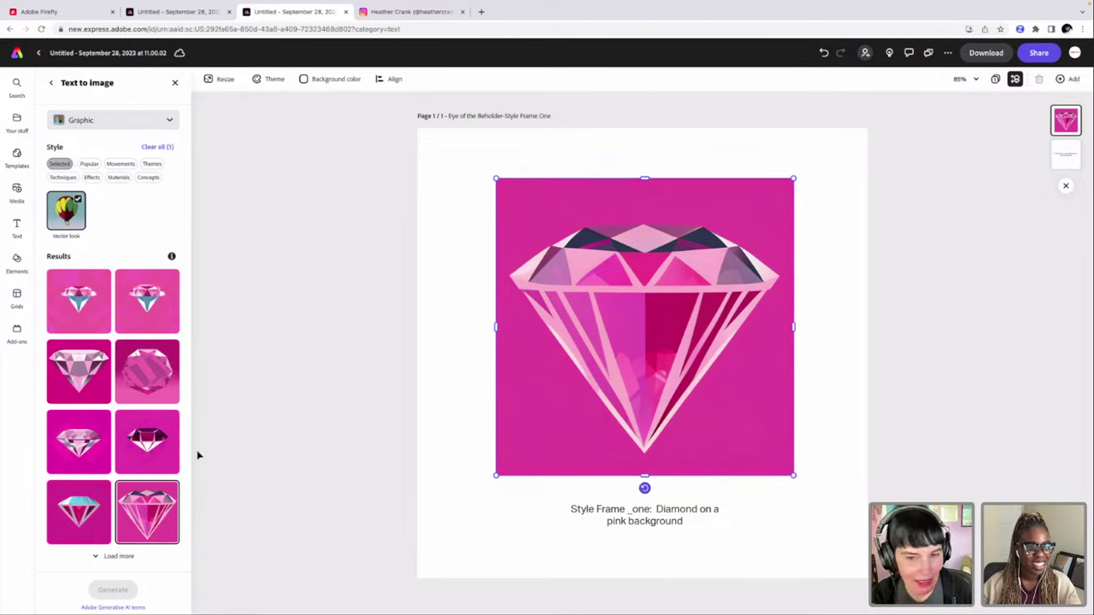
click(293, 404)
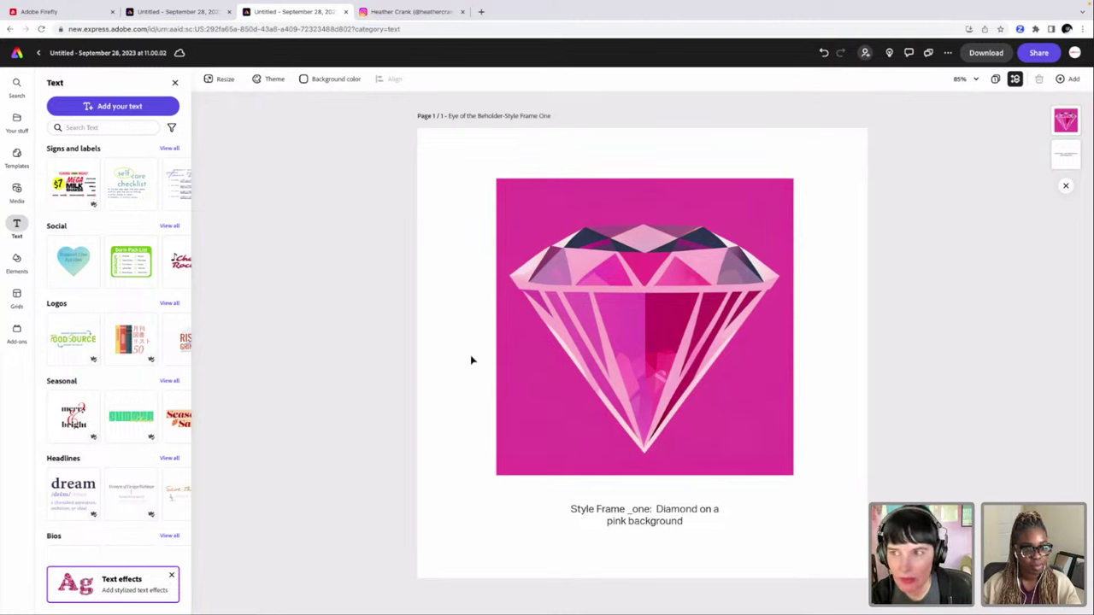
Step: In the page grid, duplicate the style-frame page twice for three identical pages, then reopen page 2
click(997, 79)
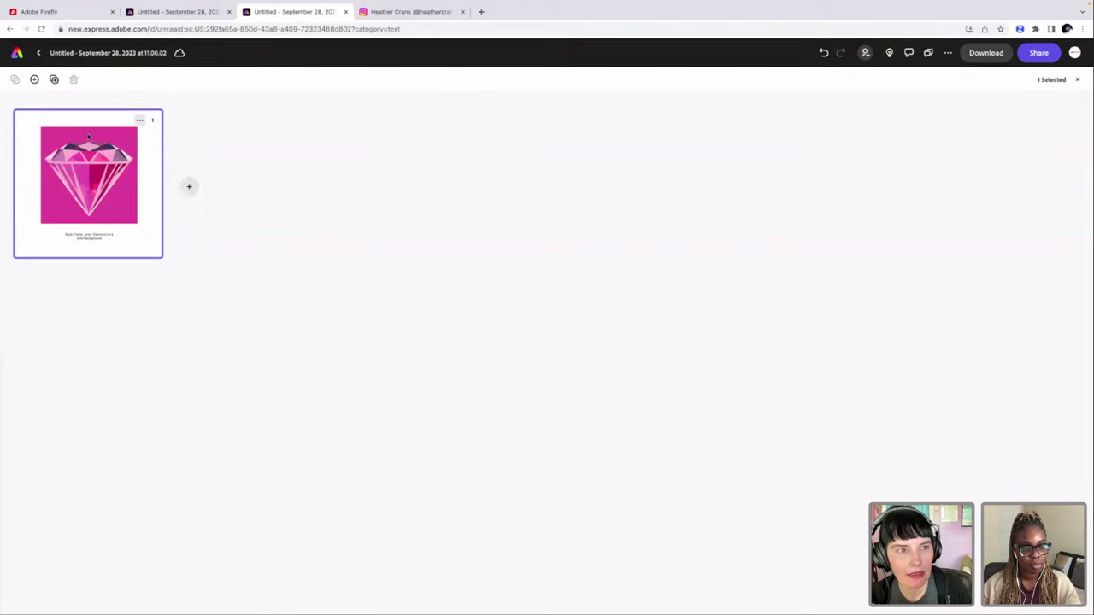
click(139, 122)
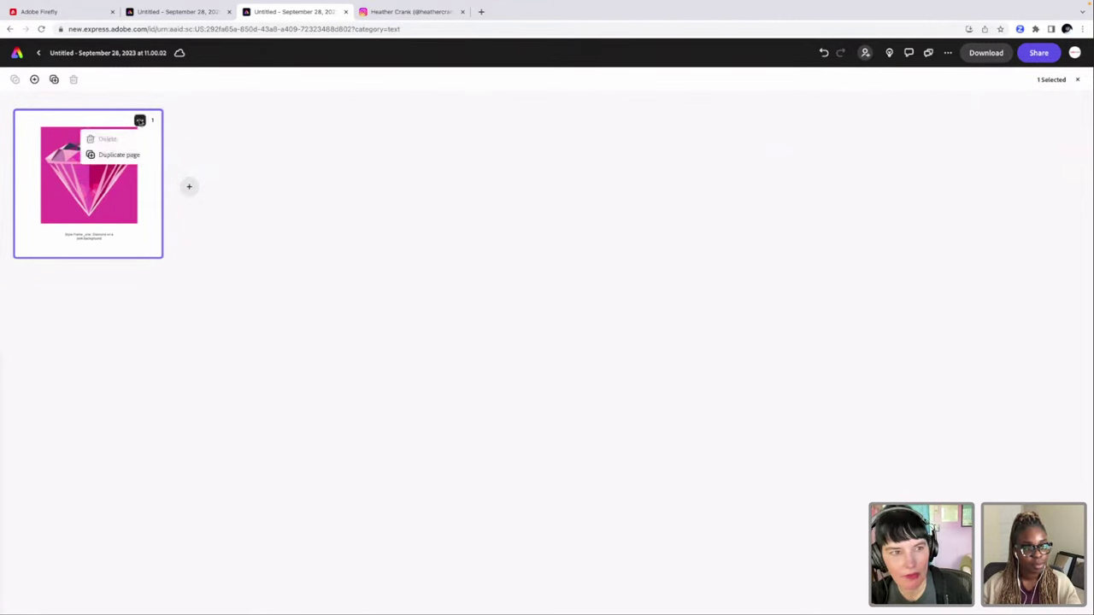
click(138, 156)
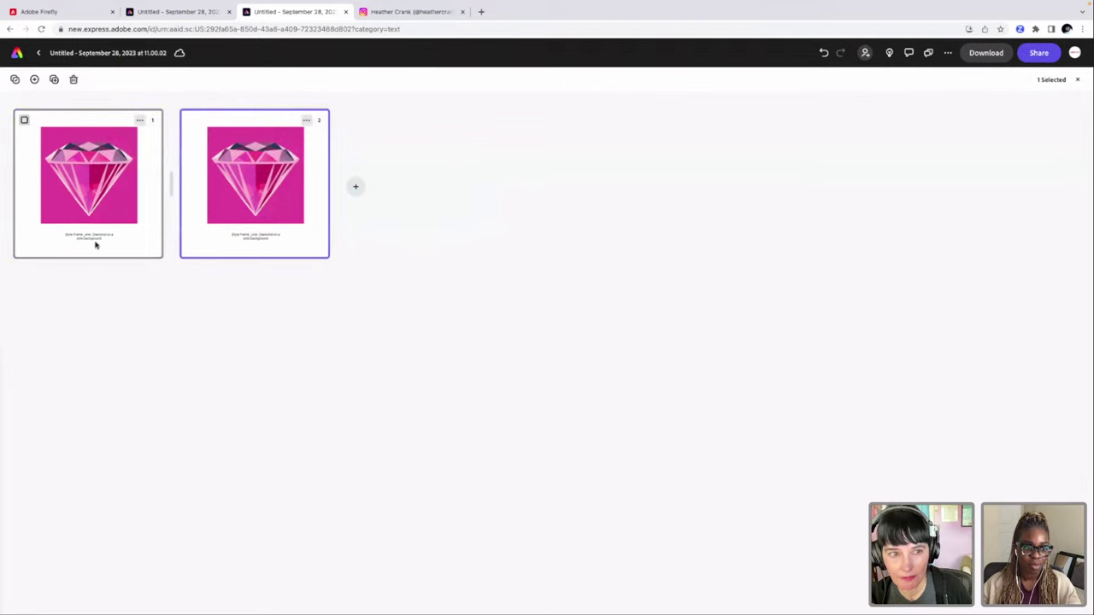
click(305, 121)
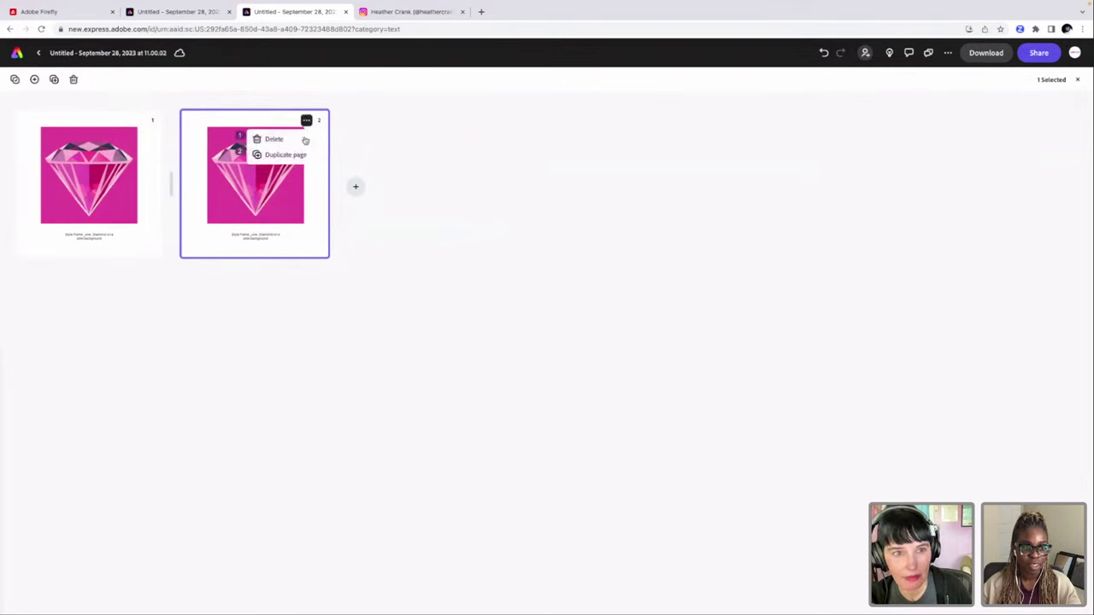
click(295, 154)
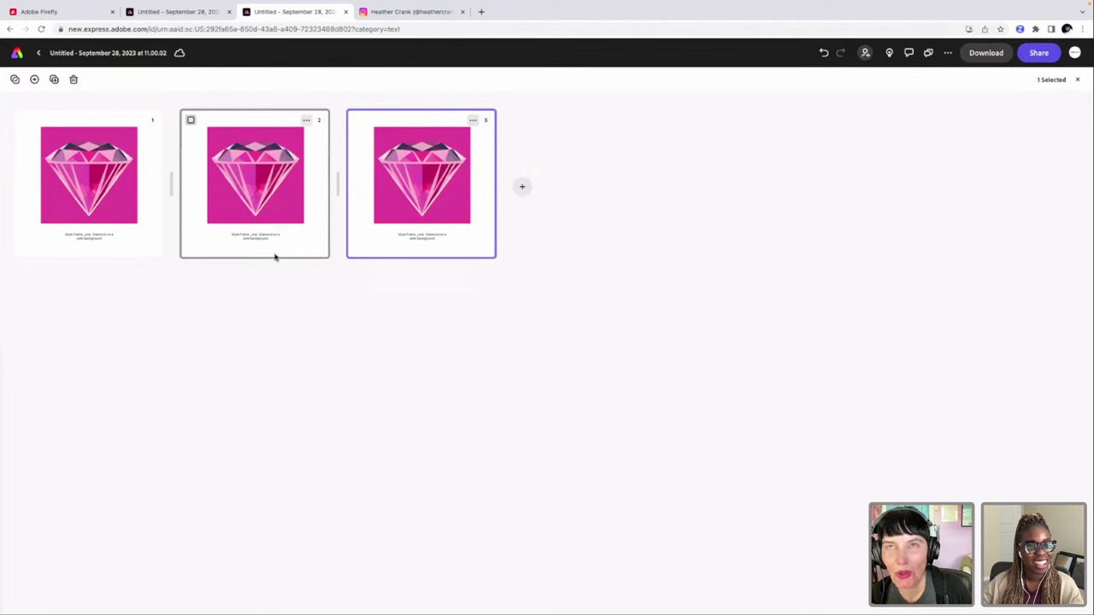
click(276, 192)
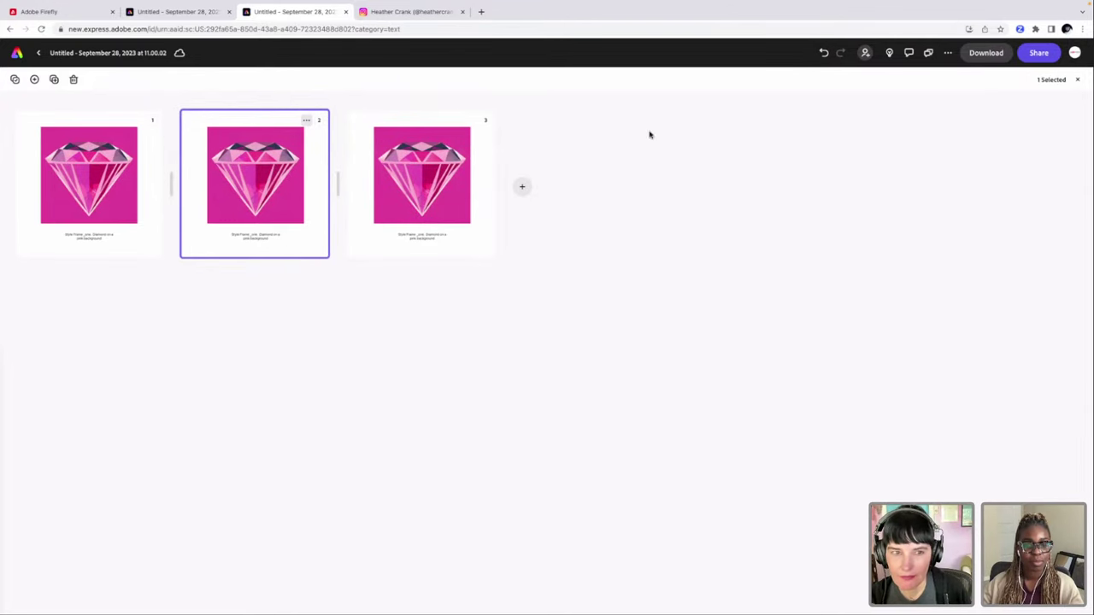
click(1077, 78)
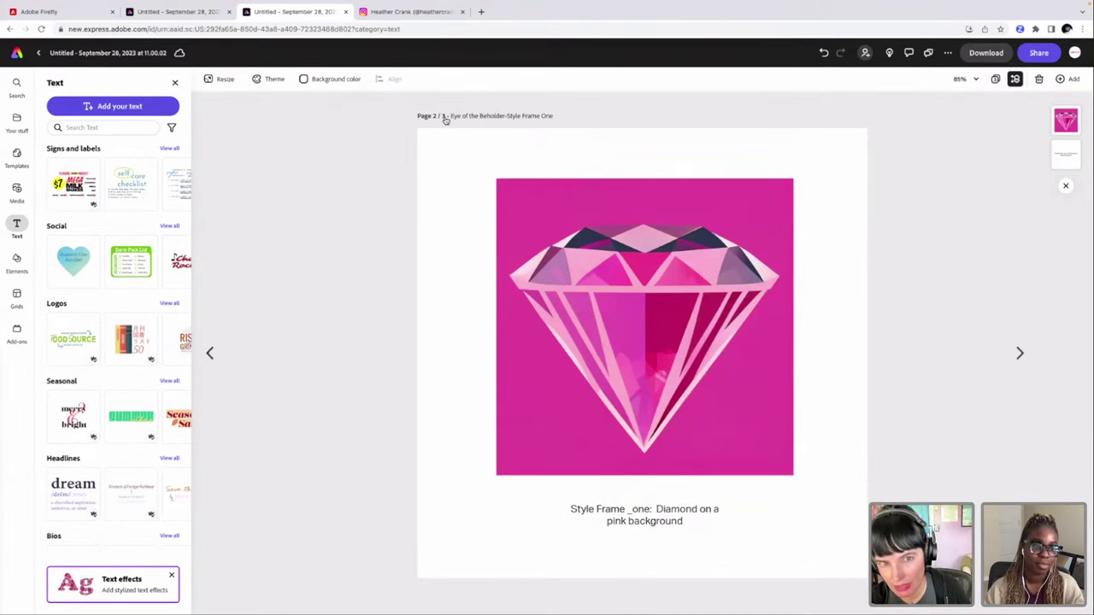
Step: Retitle page 2 'Eye of the Beholder-Style Frame Two'
click(551, 120)
key(BackSpace)
key(BackSpace)
key(BackSpace)
key(BackSpace)
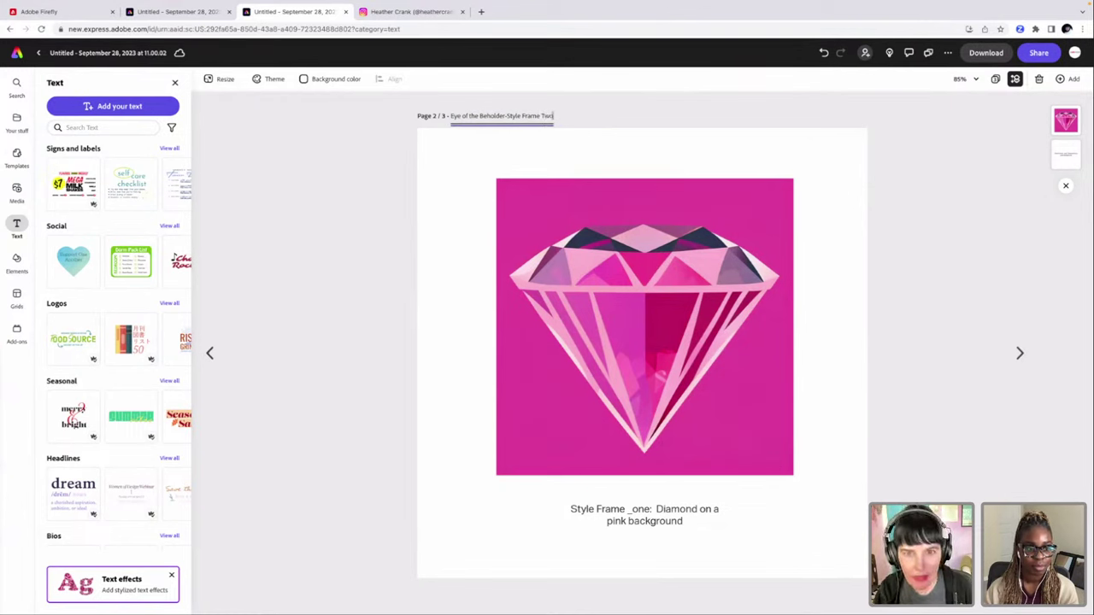
click(353, 275)
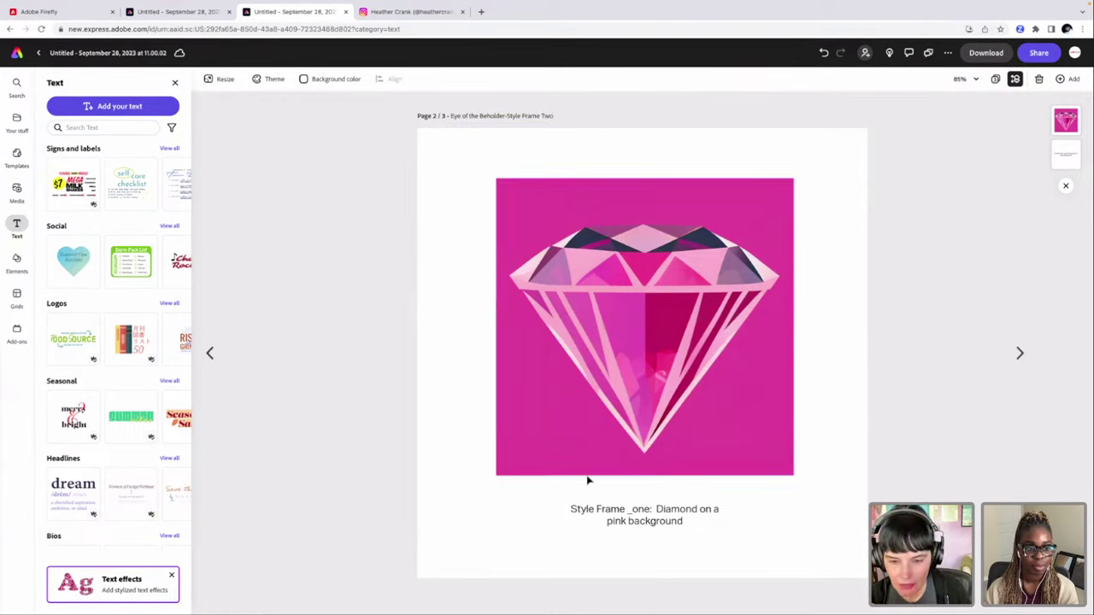
Step: Change the caption to 'Style Frame two: Photorealisc diamond on a pink background'
click(627, 516)
double_click(637, 511)
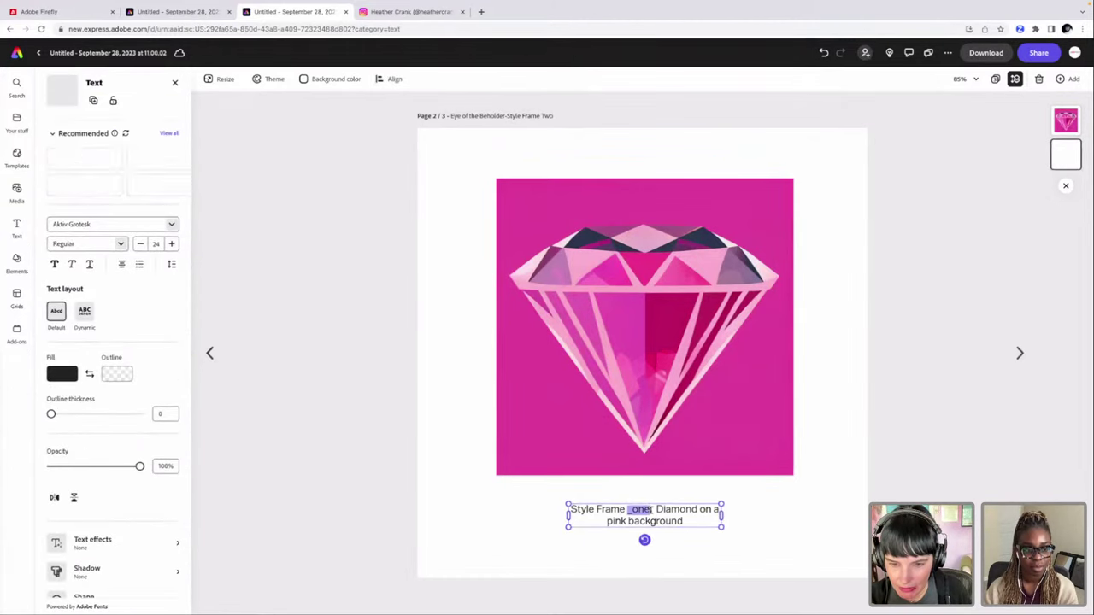
text(two)
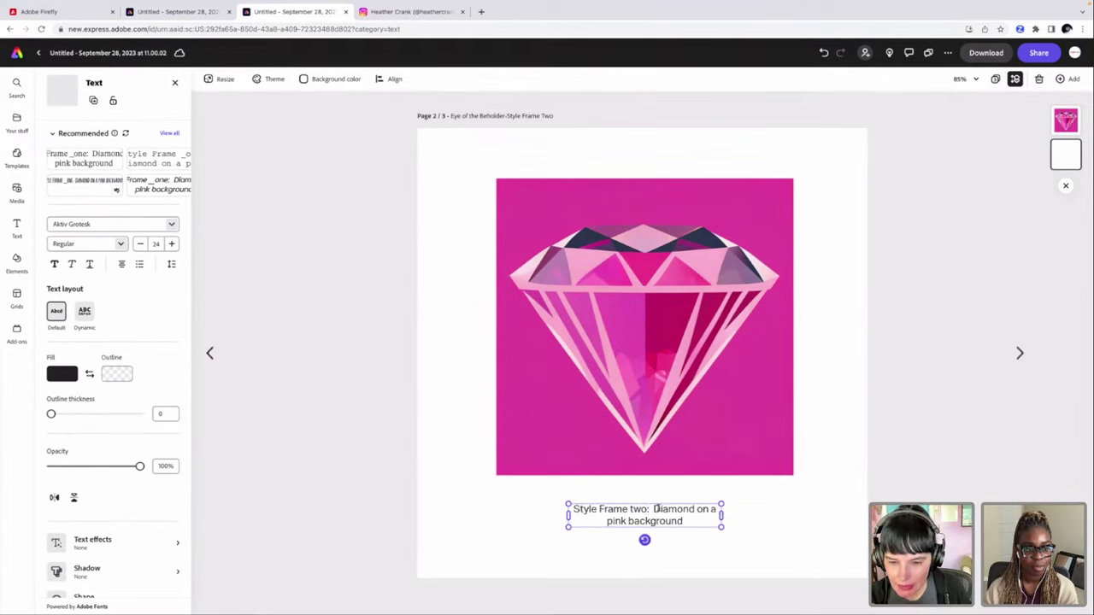
click(654, 508)
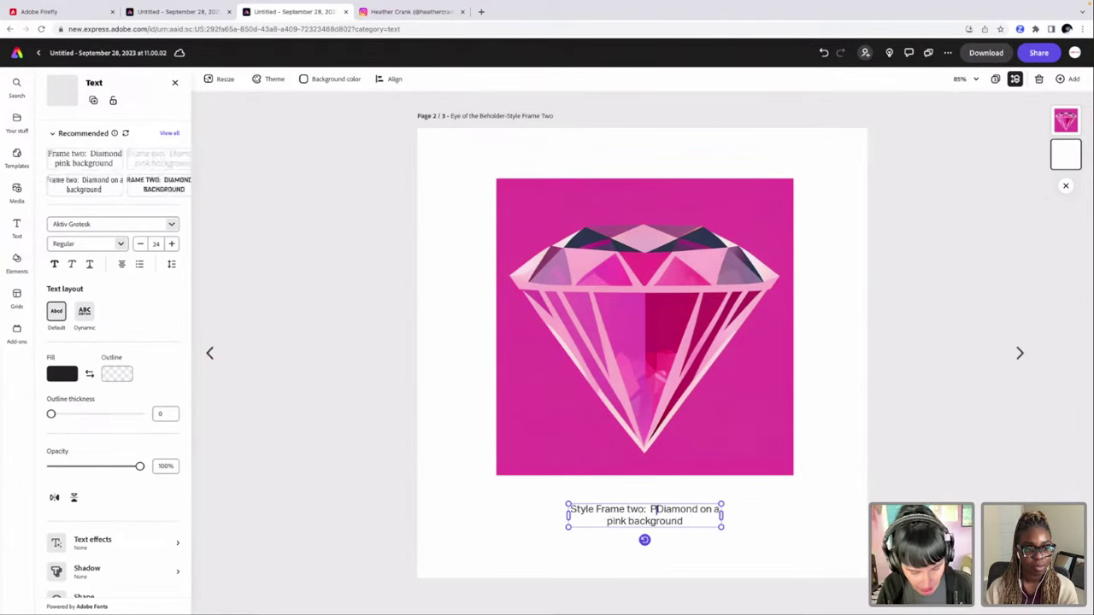
text(Ph)
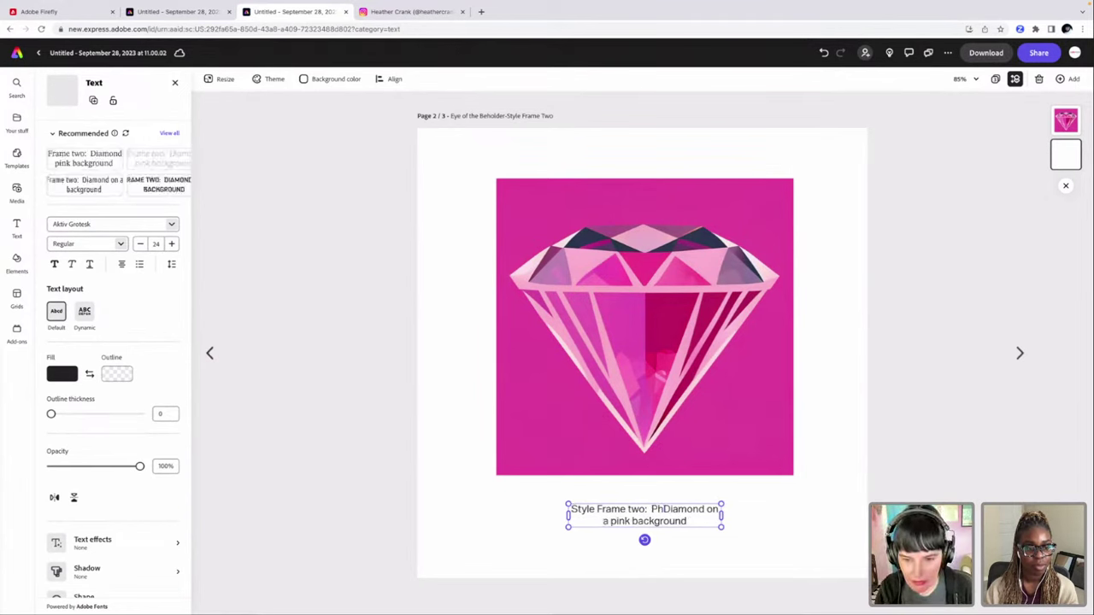
text(otorealisc)
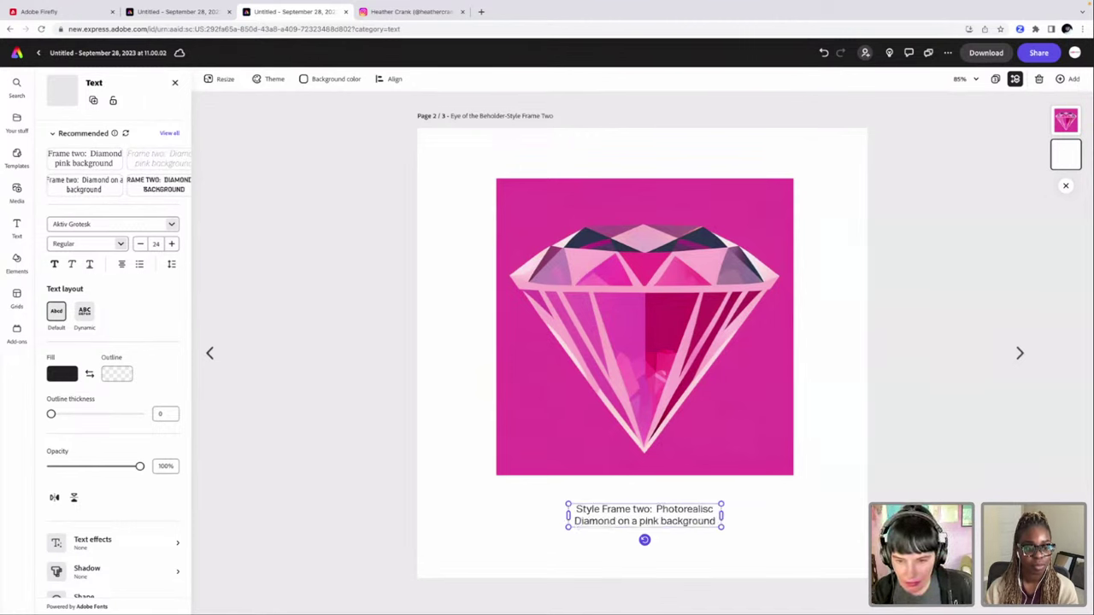
click(581, 521)
key(BackSpace)
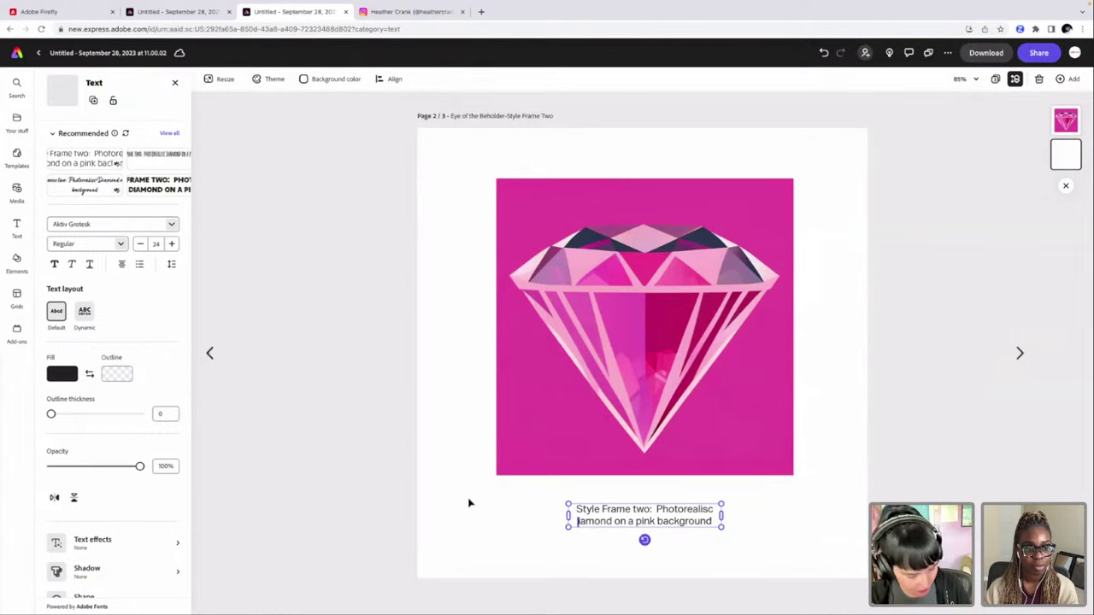
text(d)
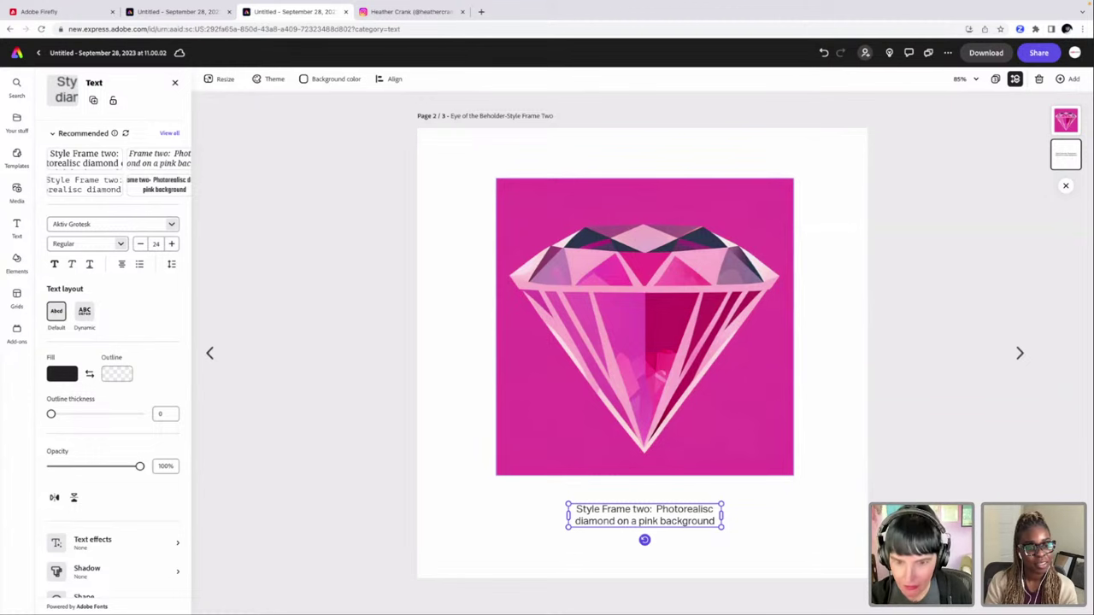
click(645, 342)
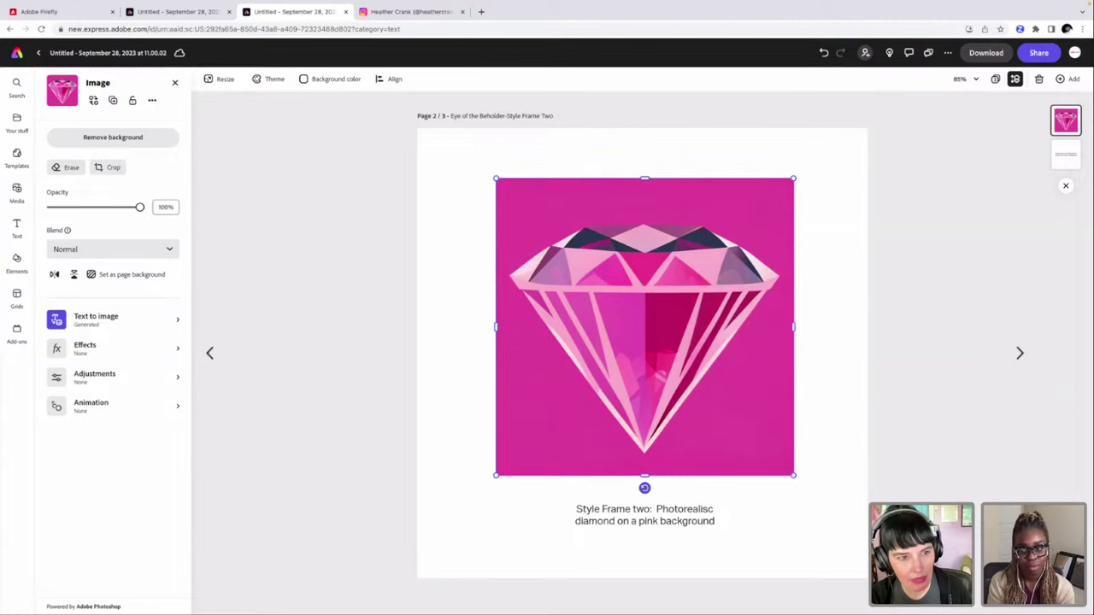
Step: Regenerate the diamond image from the spell-corrected prompt 'Photorealistic Diamond on a pink background'
click(96, 319)
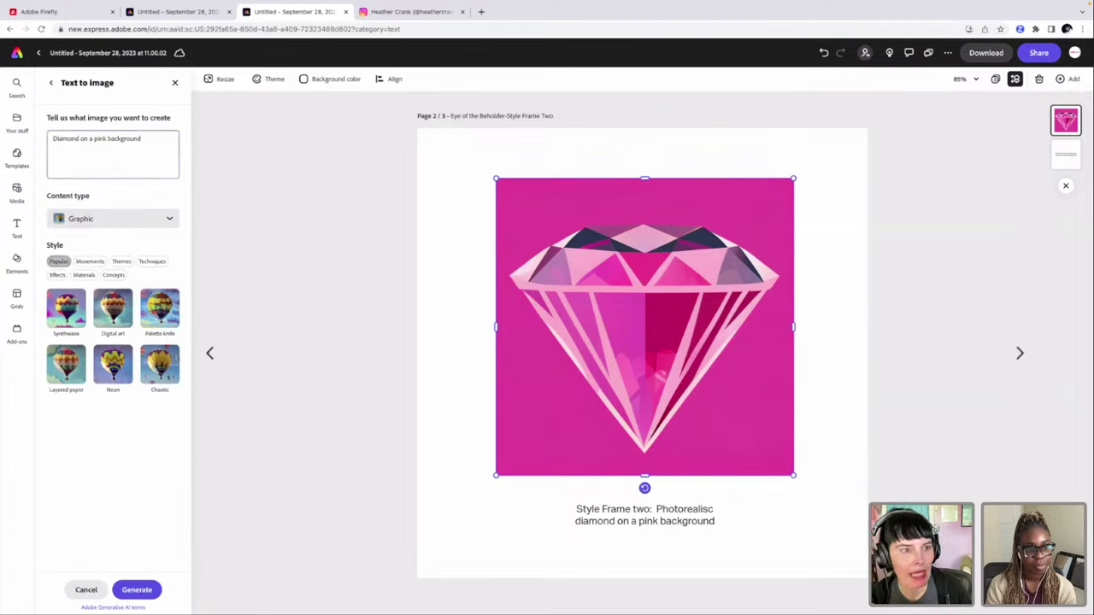
click(53, 138)
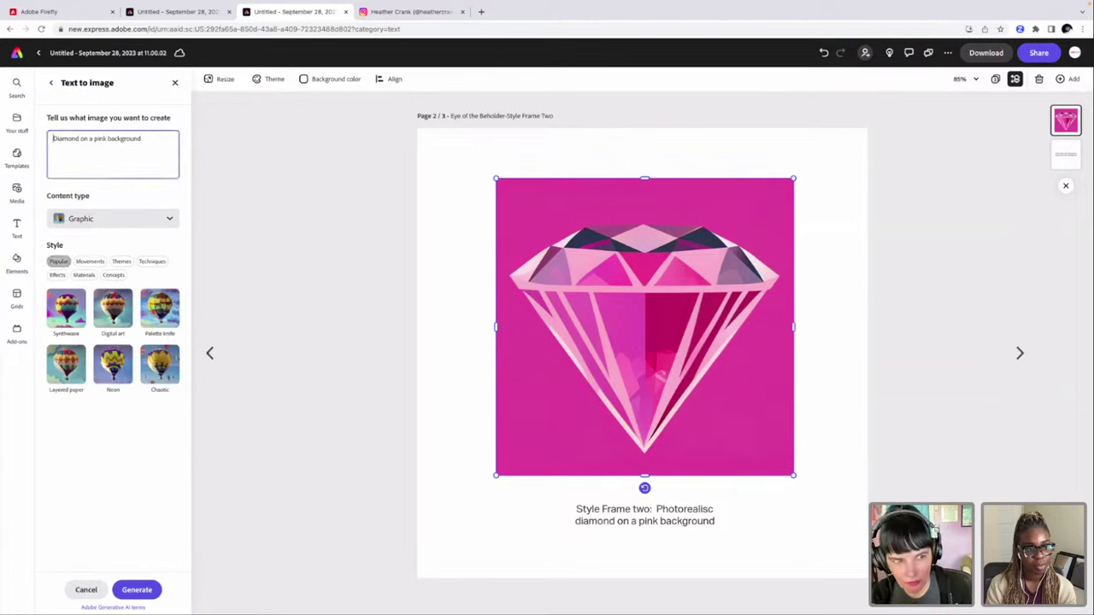
key(shift+Right)
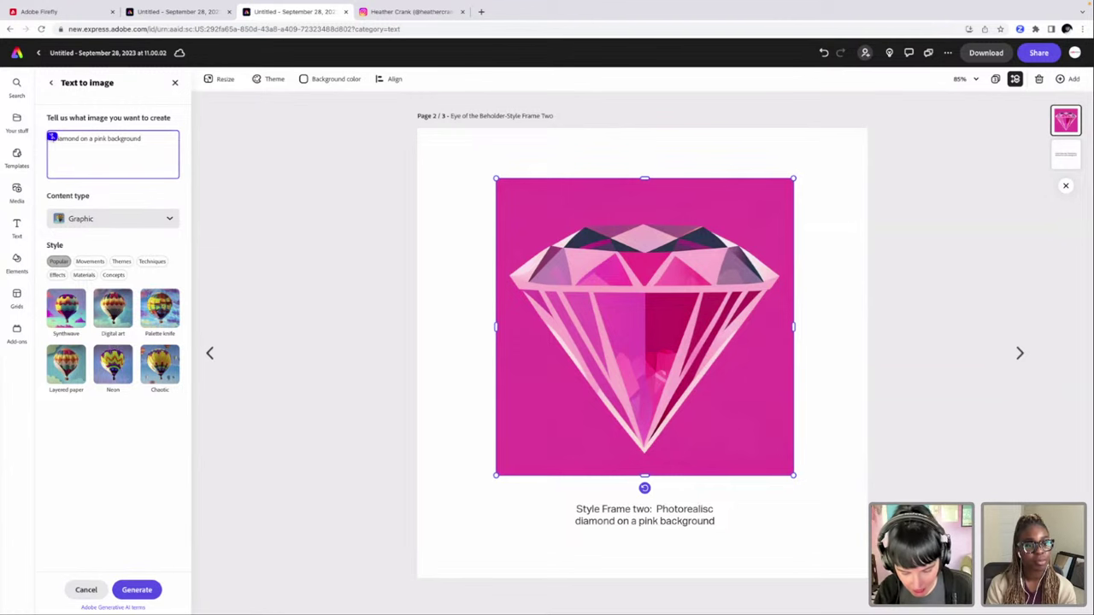
text(d)
key(Left)
text(Photo)
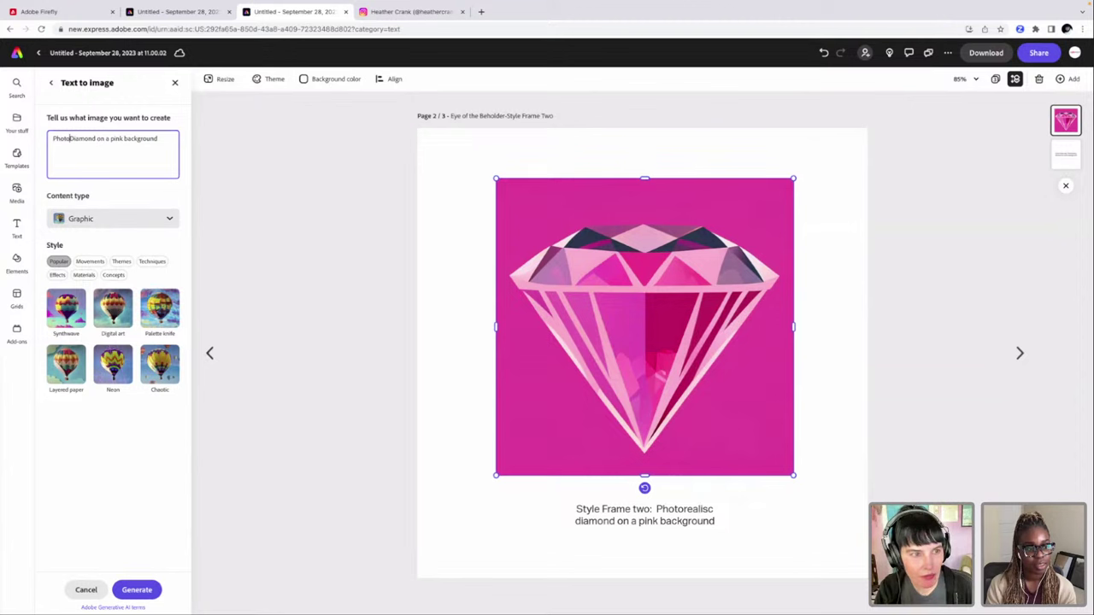
text(realis)
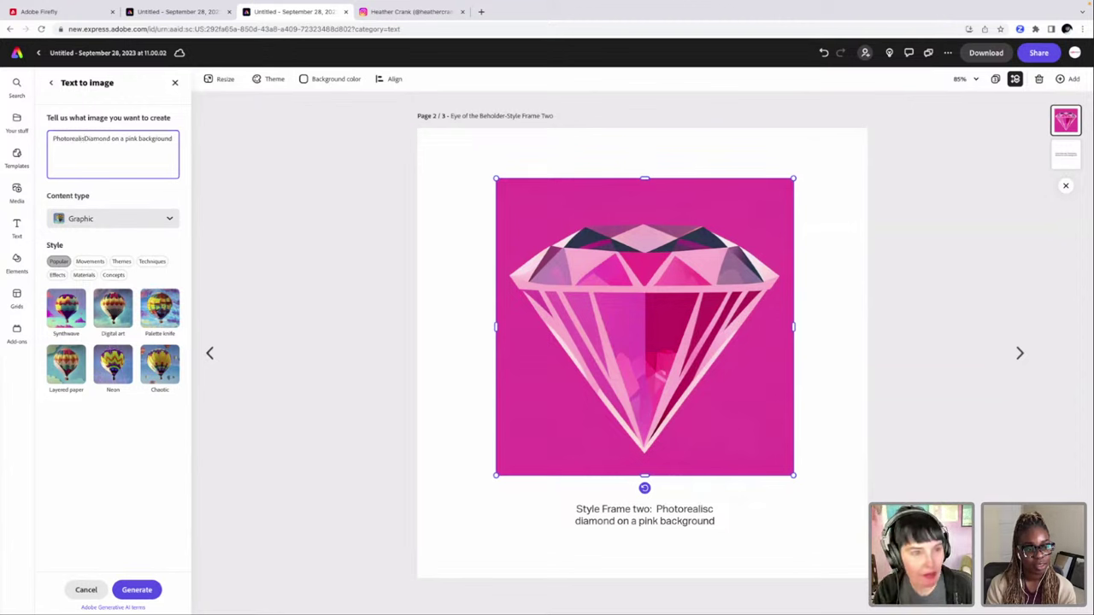
text(c)
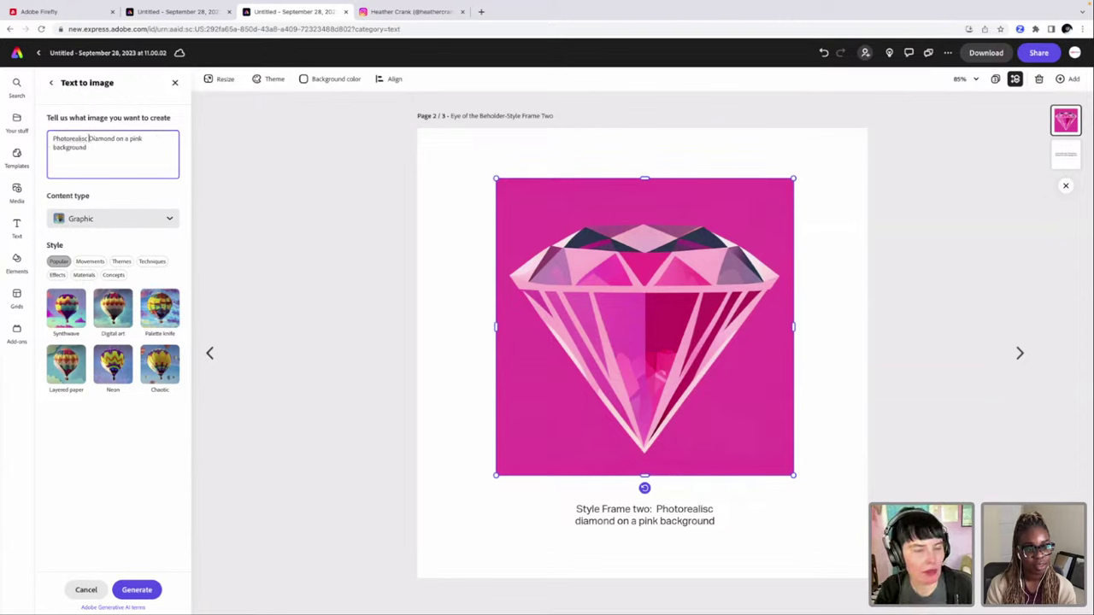
right_click(68, 139)
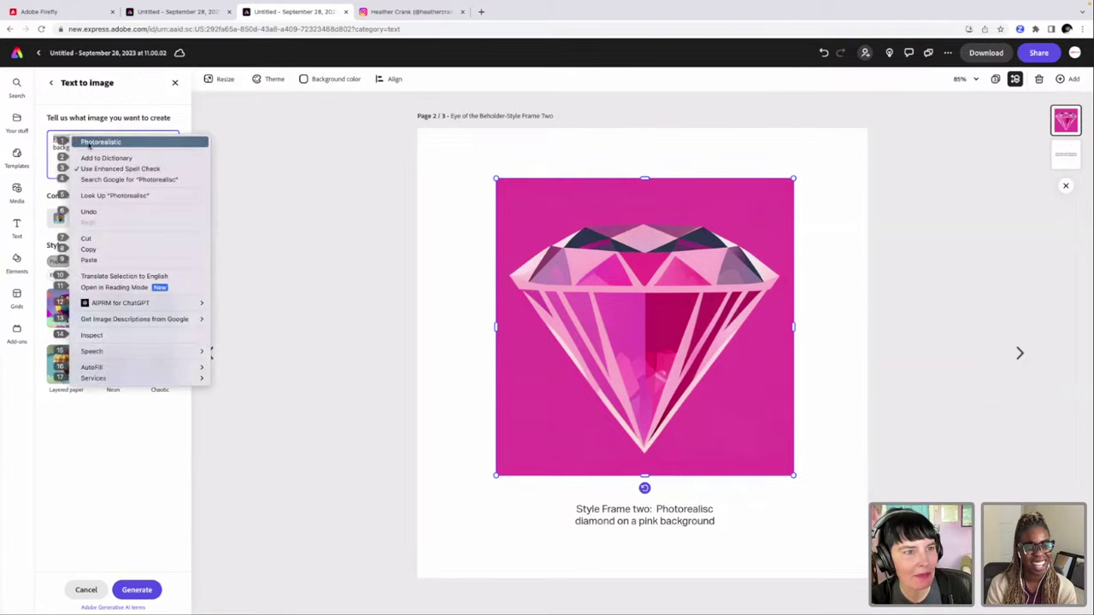
click(101, 147)
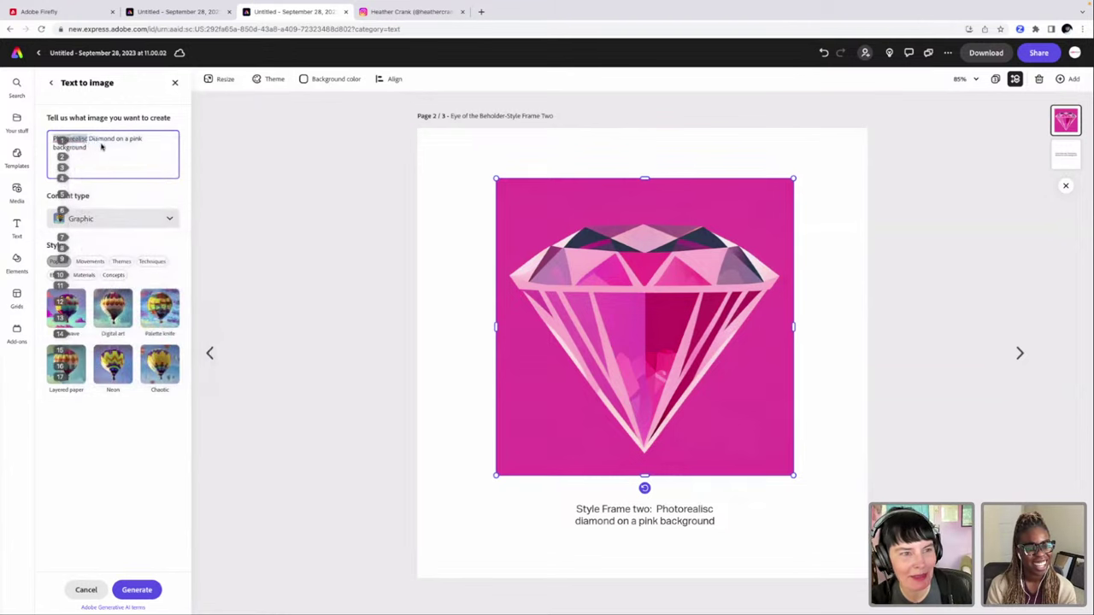
click(137, 590)
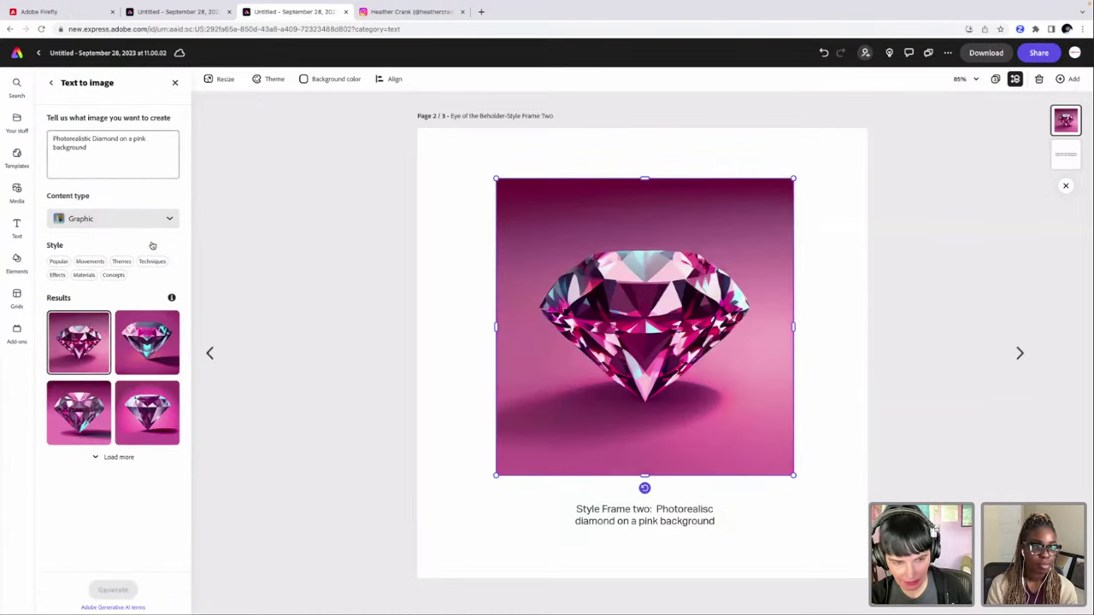
Step: Load more results and regenerate the diamond with content type set to Photo
click(114, 457)
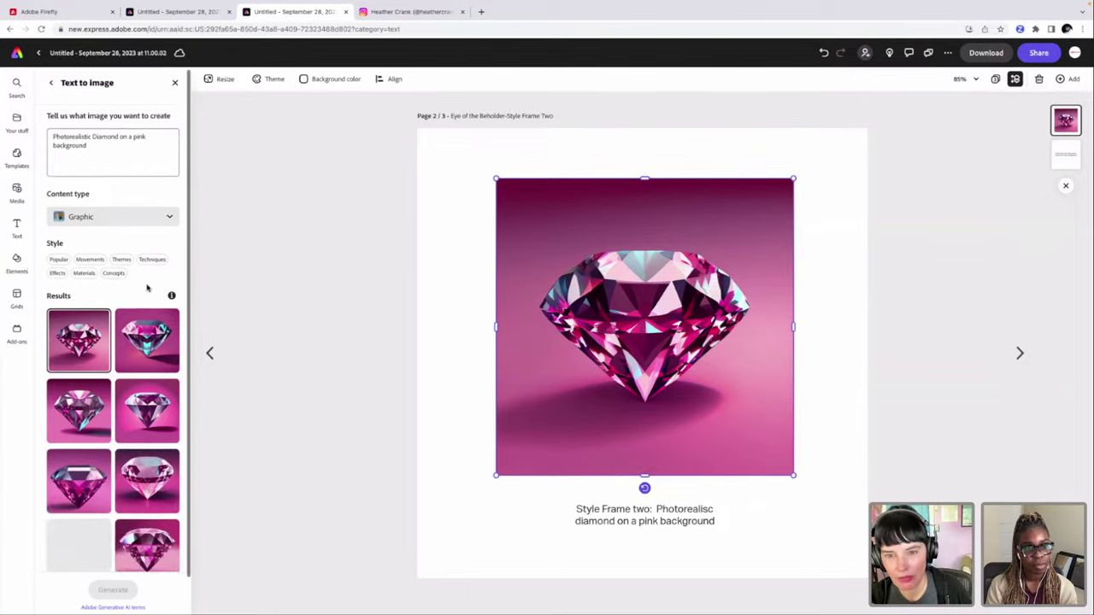
scroll(150, 284, down, 1)
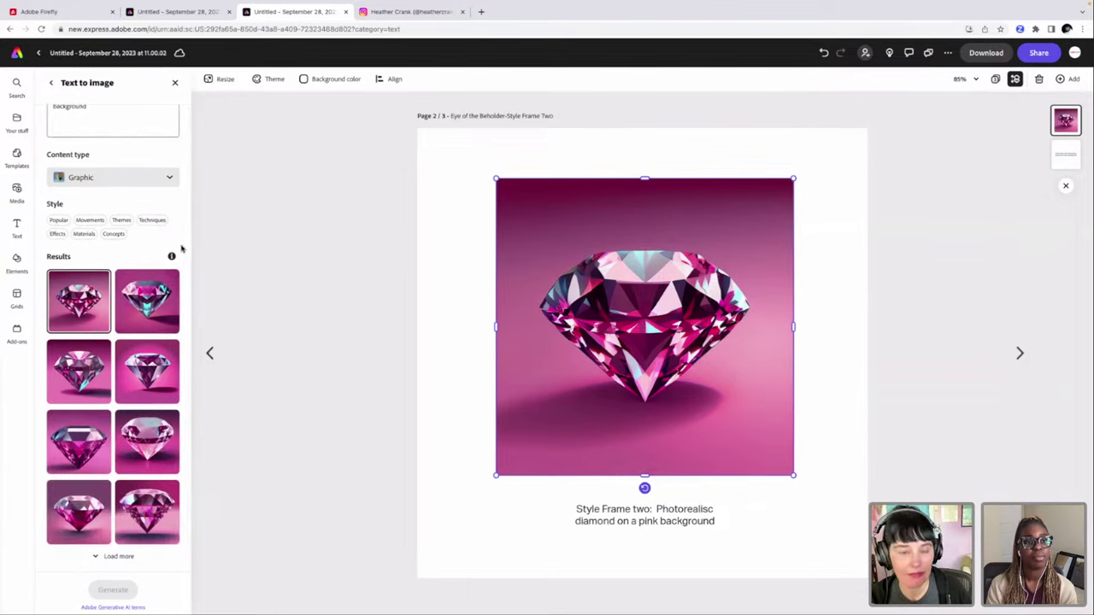
click(162, 181)
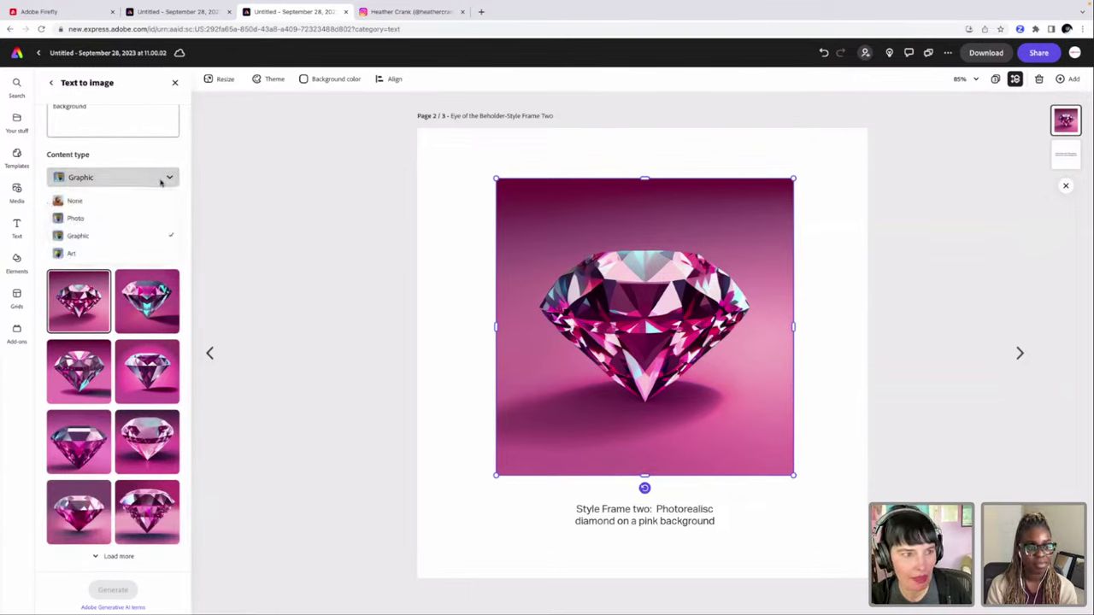
click(140, 220)
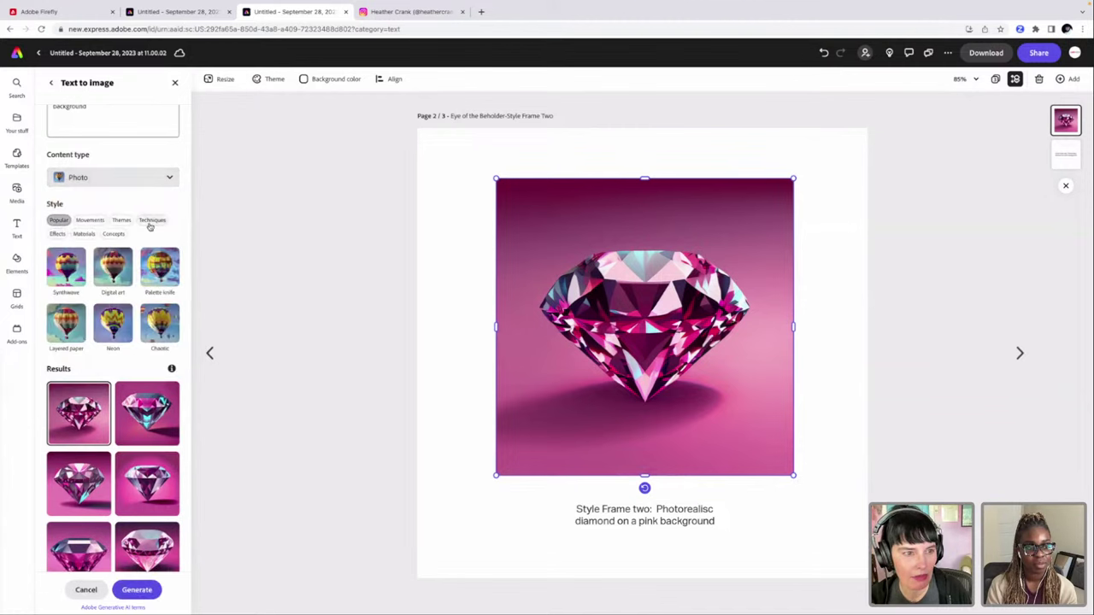
click(135, 590)
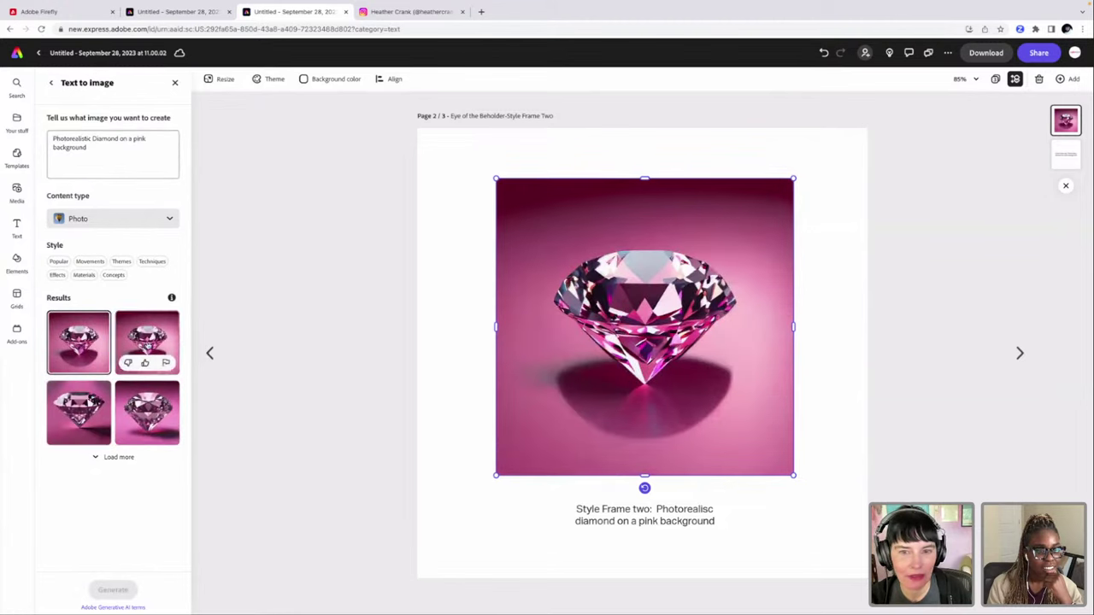
Step: Try the second and fourth photo results, then place the third on the frame
click(145, 349)
click(133, 417)
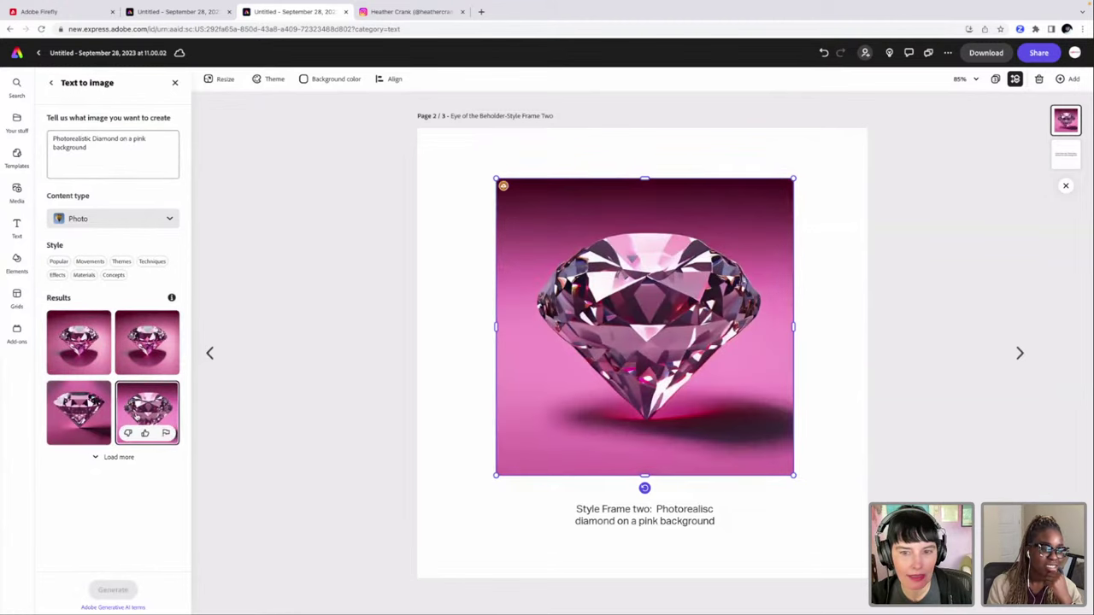
click(88, 415)
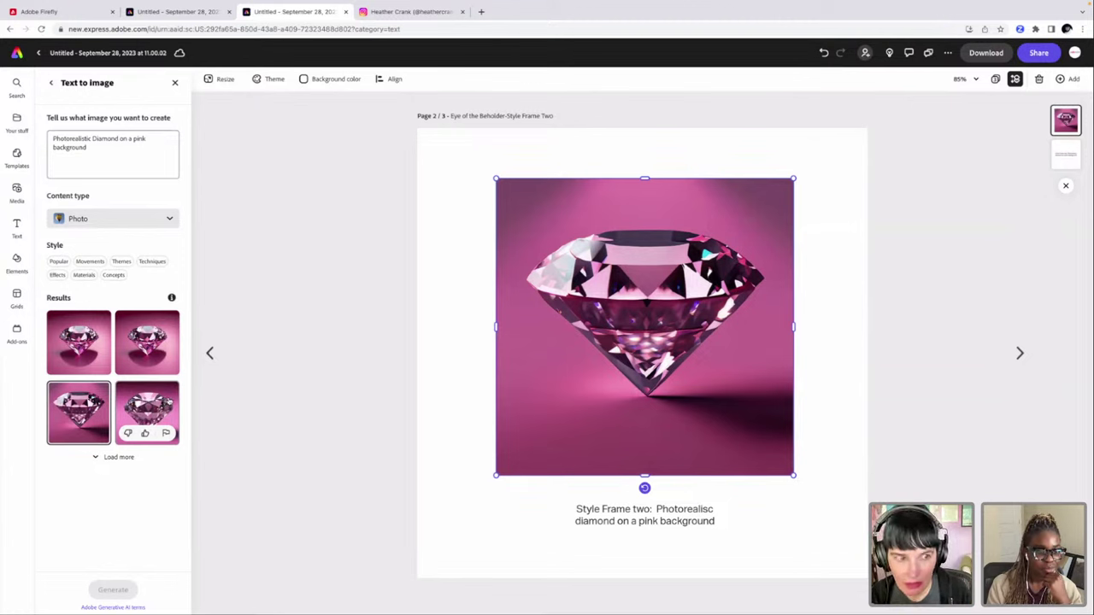
Step: Set the content type to None and generate a fresh set of diamond results
click(153, 220)
click(125, 243)
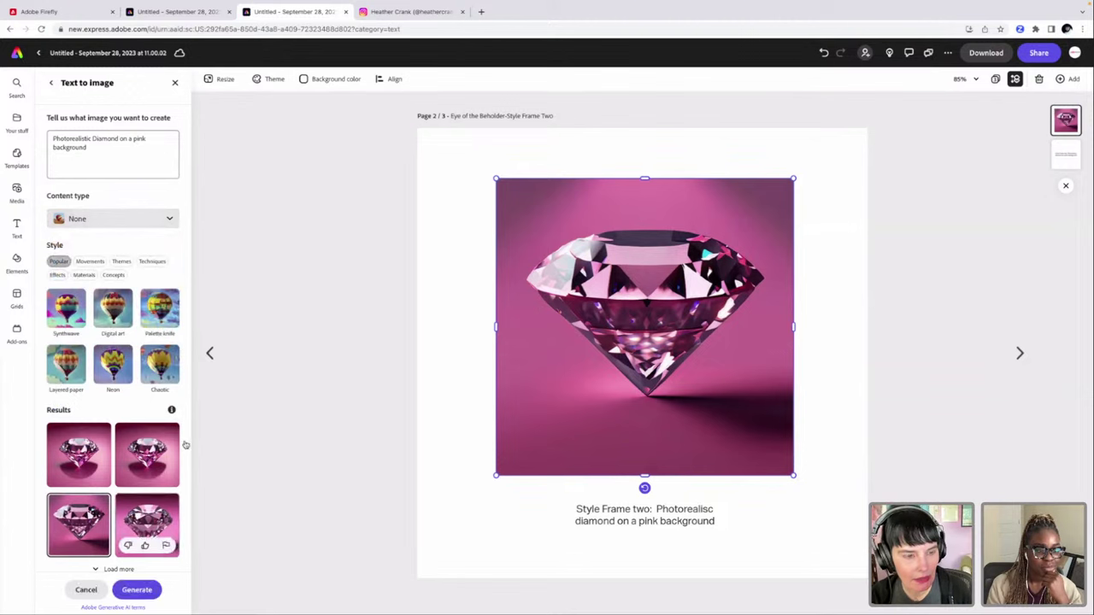
click(149, 589)
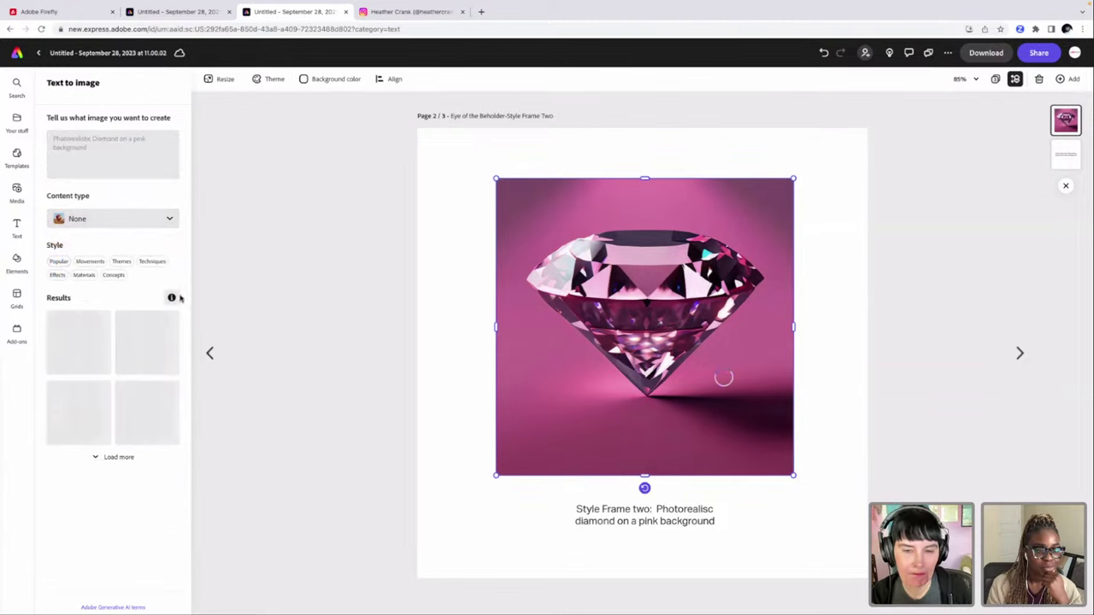
Step: Try the other three results, then keep the top-left sparkling diamond on the frame
mouse_move(170, 297)
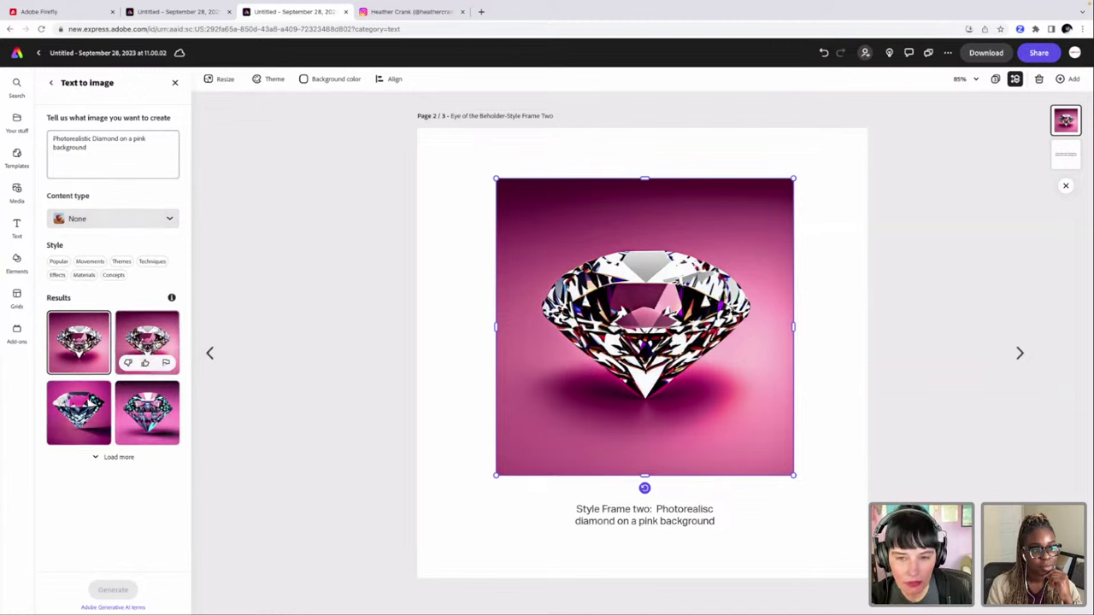
click(155, 346)
click(99, 401)
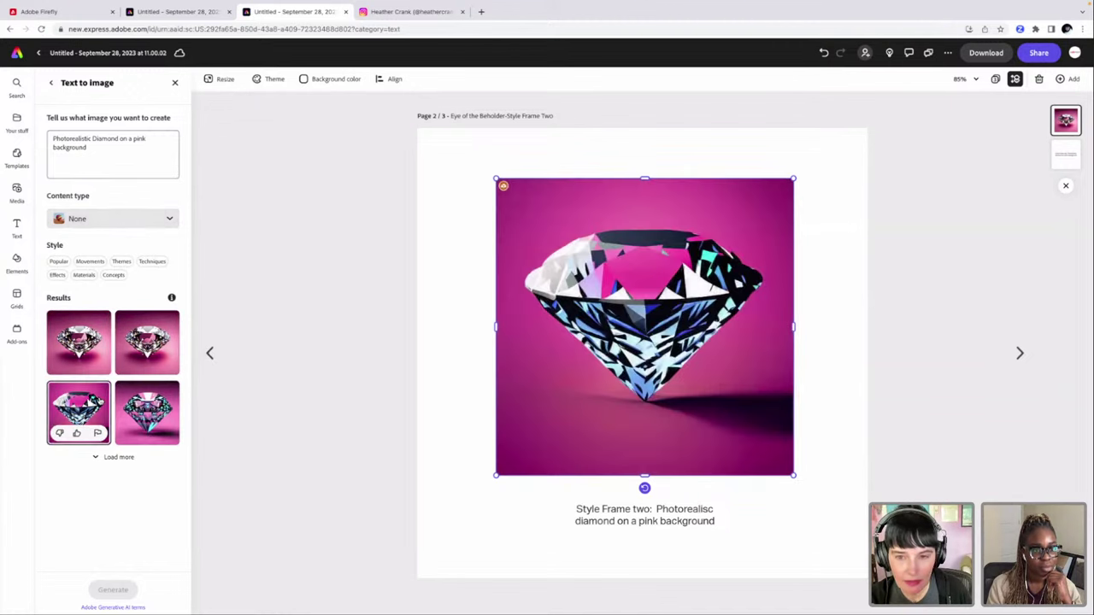
click(144, 402)
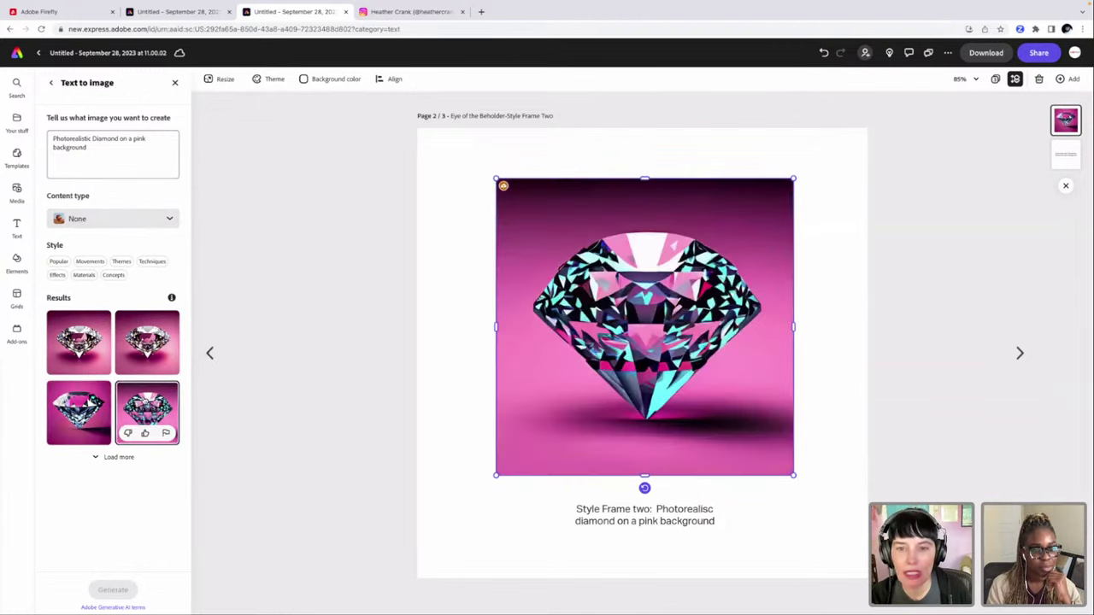
click(85, 351)
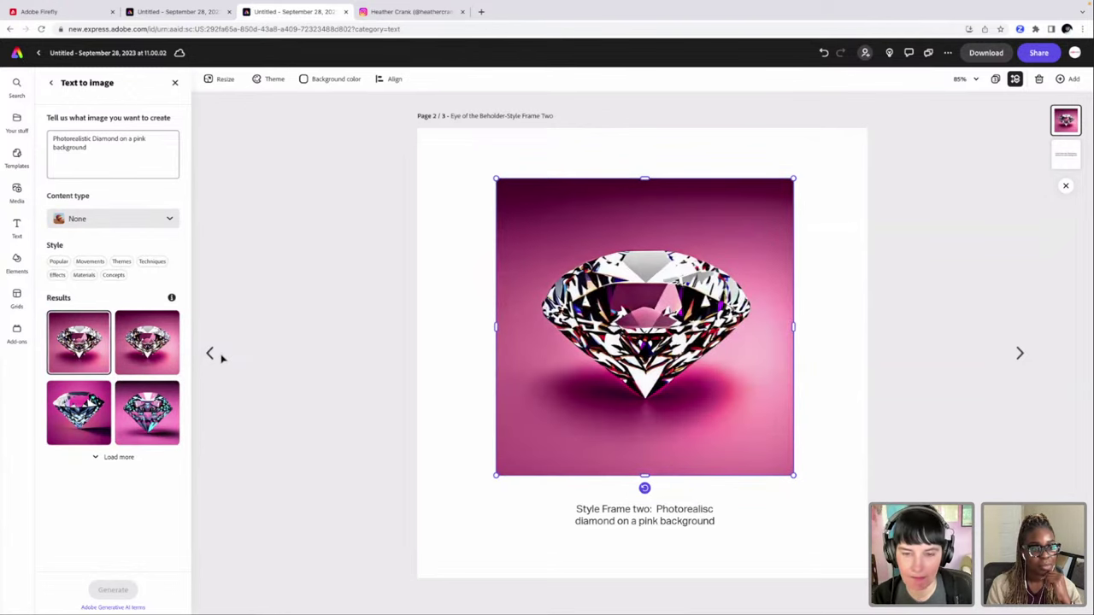
Step: Preview Grayscale, Colorize and Duotone effects on the diamond, then set the effect back to None
click(357, 346)
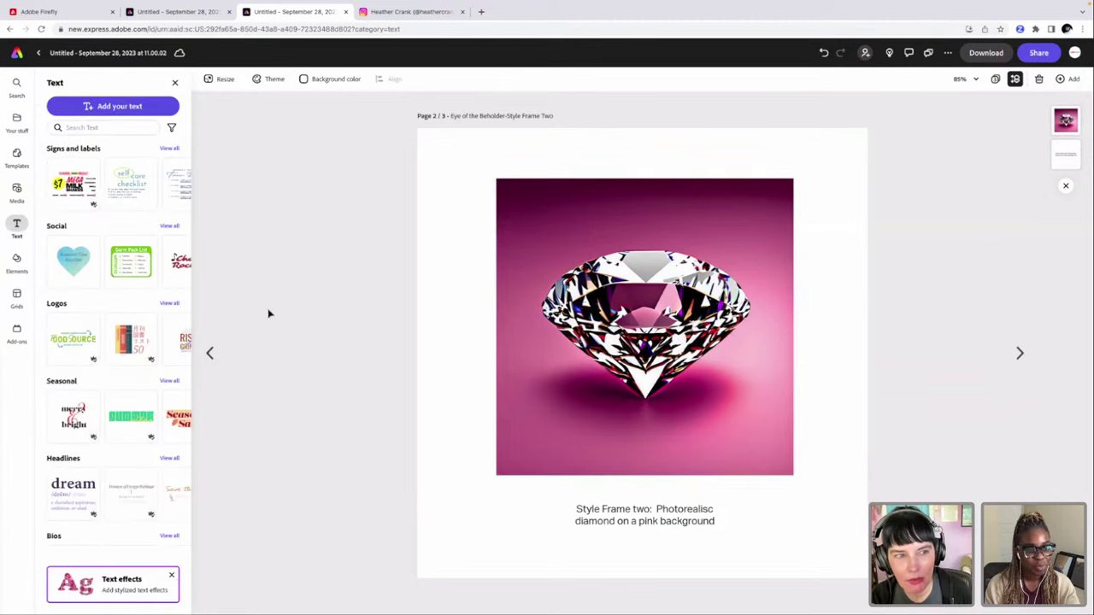
click(552, 340)
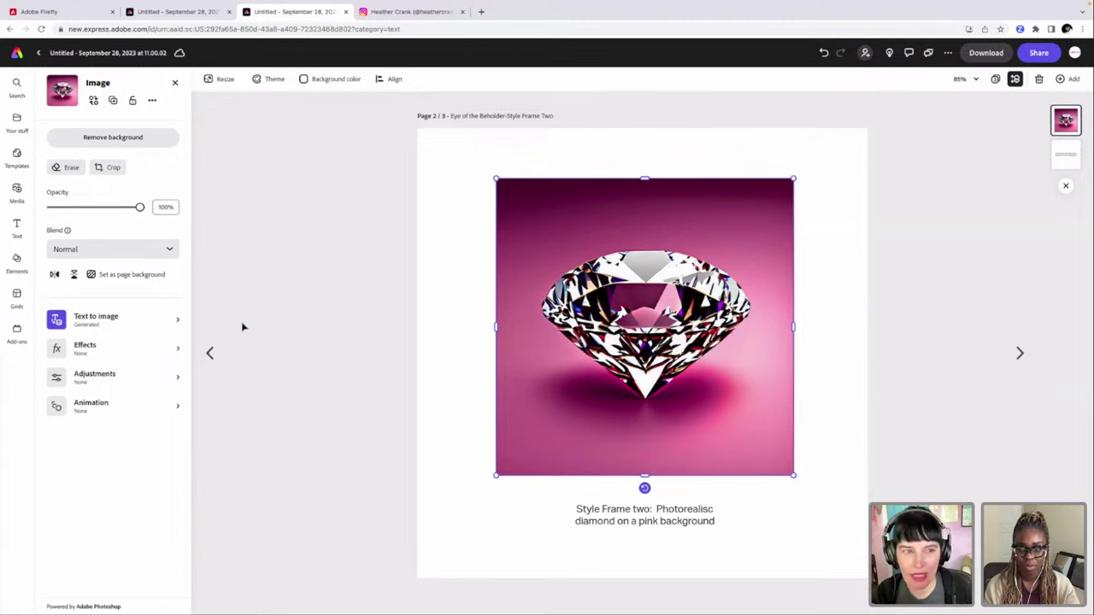
click(152, 350)
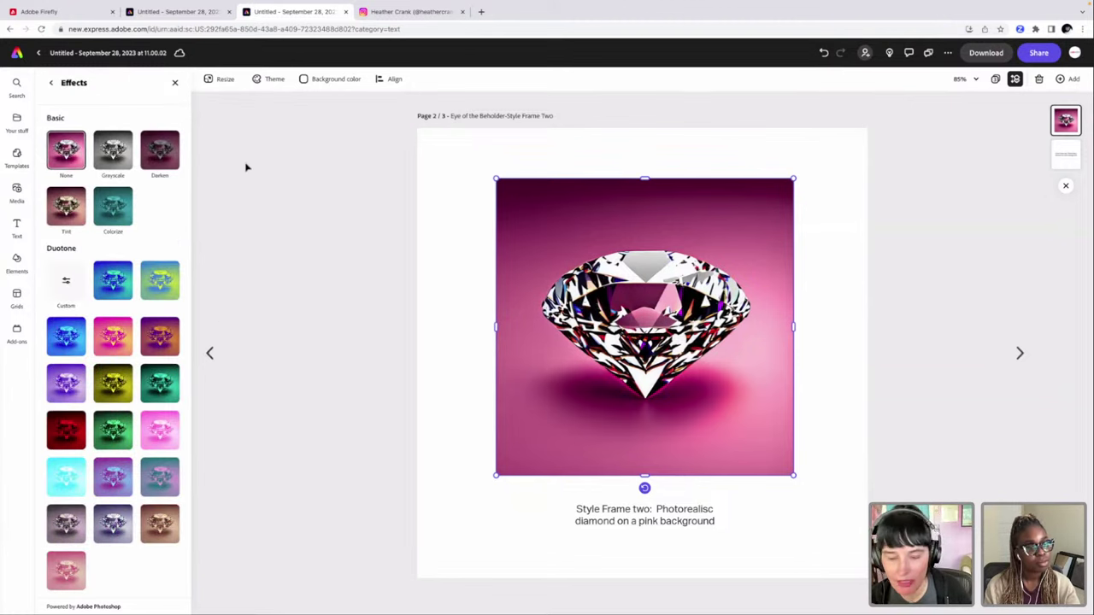
click(120, 162)
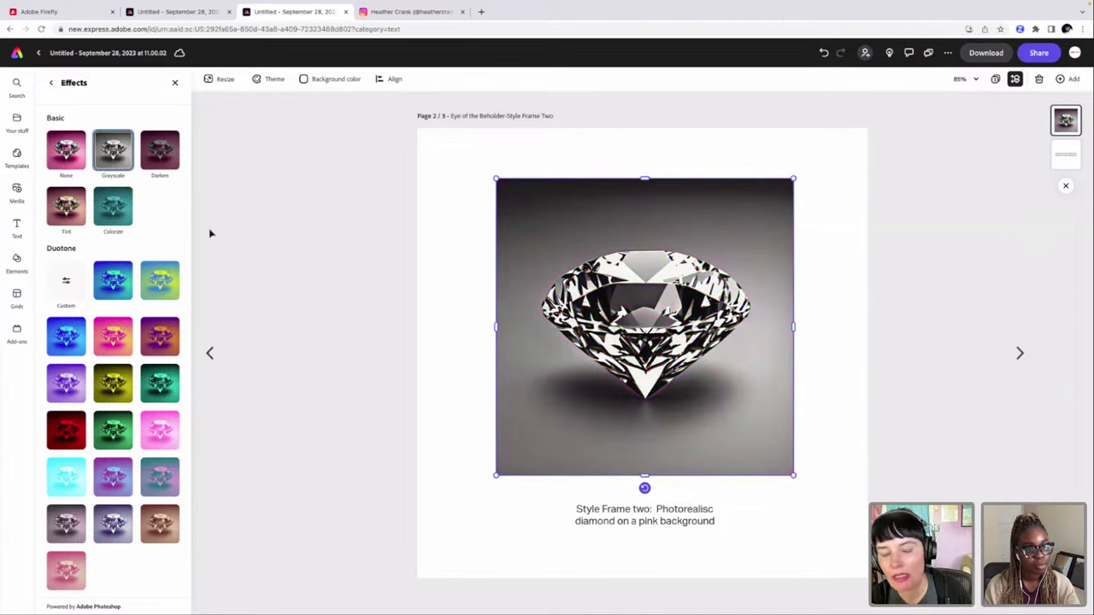
click(125, 218)
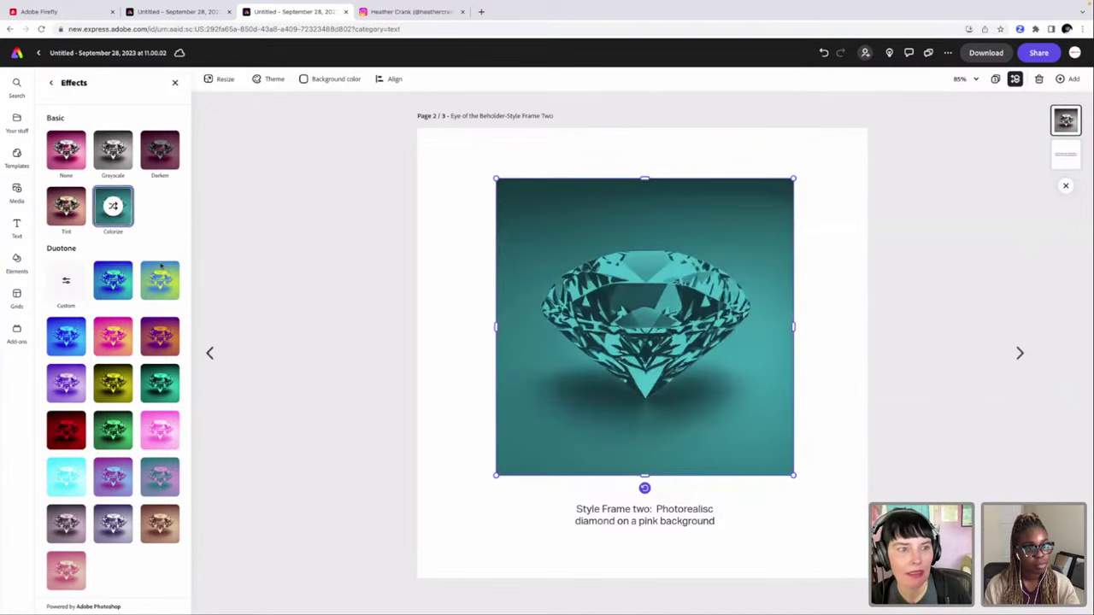
click(162, 282)
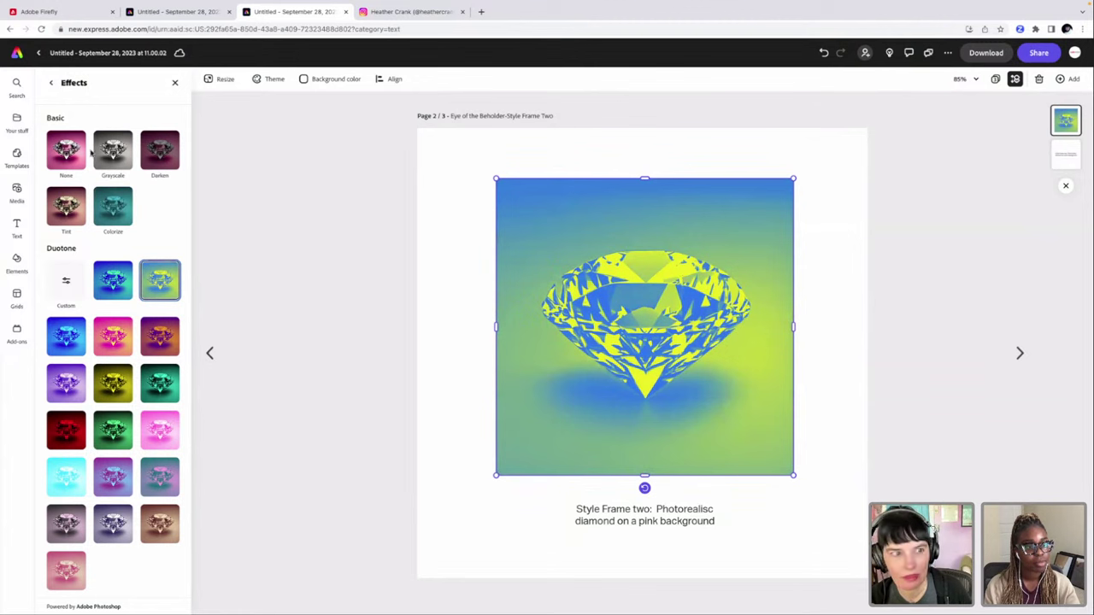
click(68, 152)
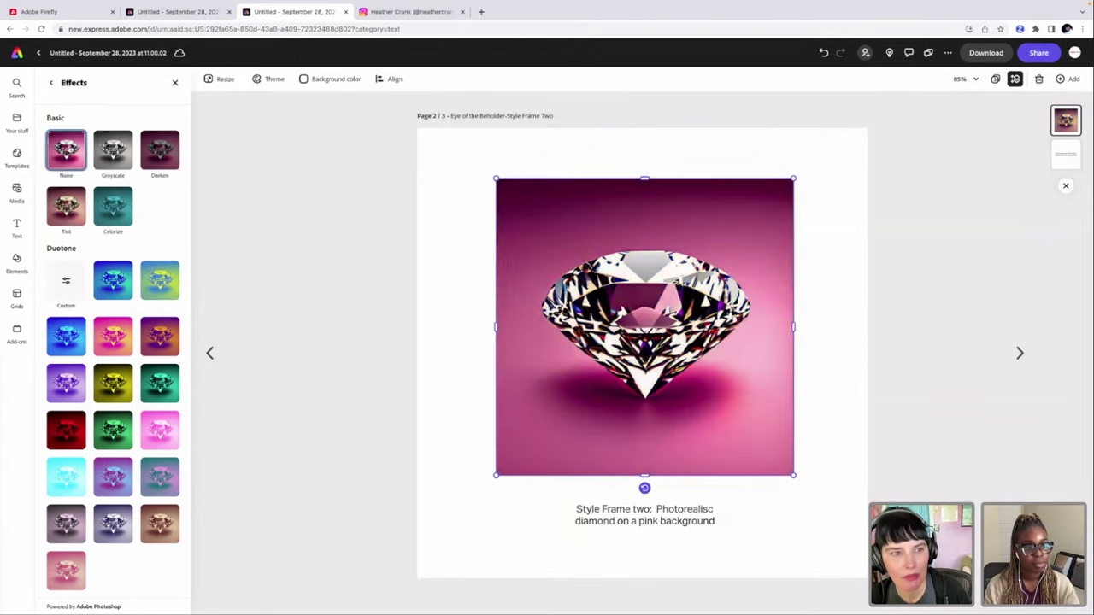
Step: Open the image's light and colour Adjustments and leave them unchanged
click(51, 83)
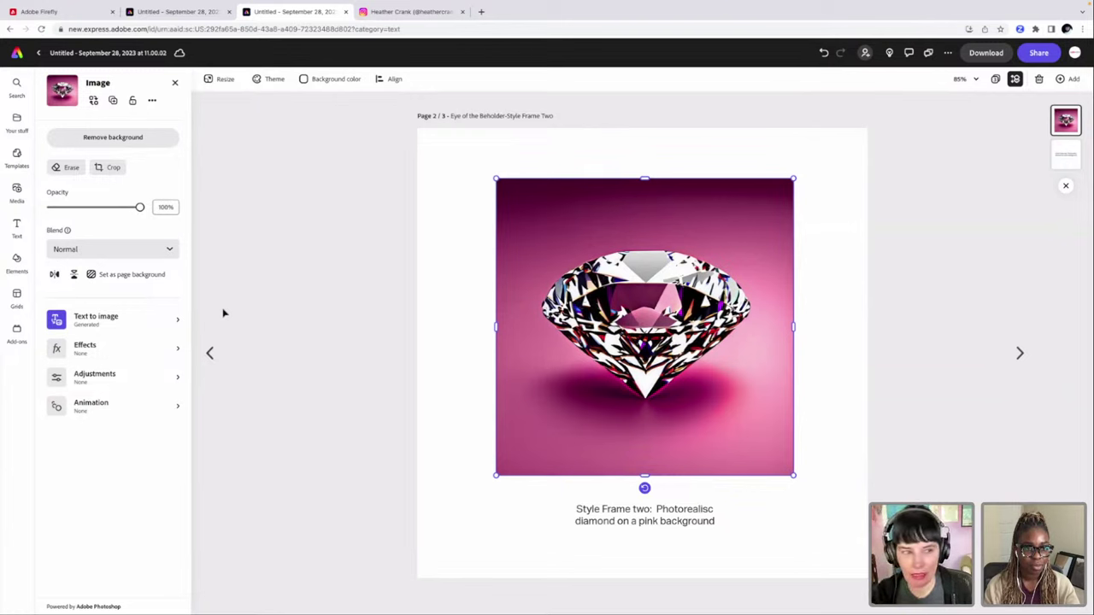
click(156, 381)
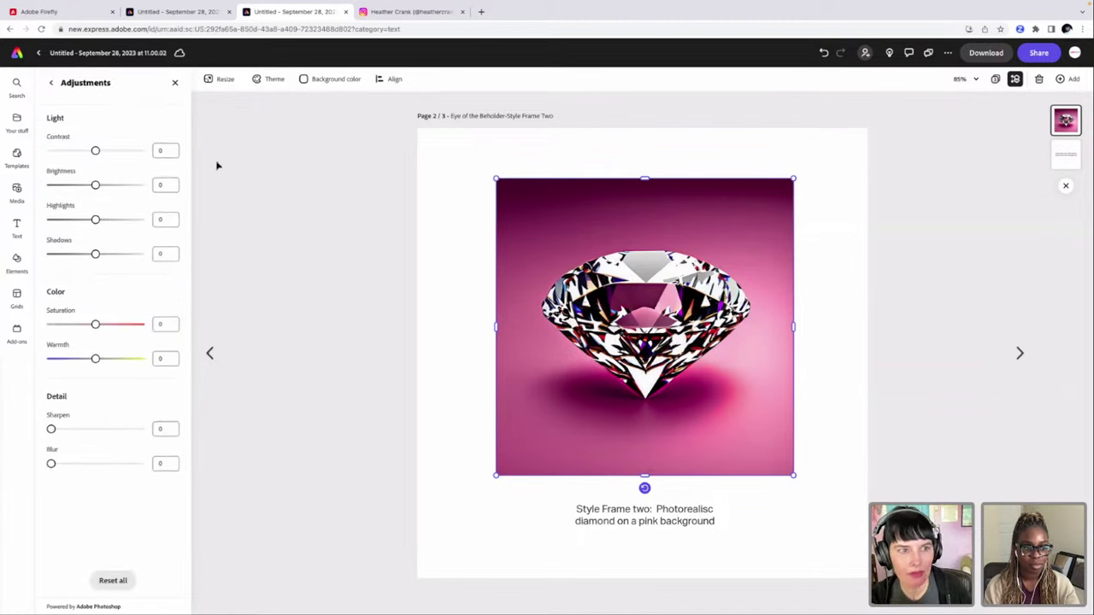
click(51, 82)
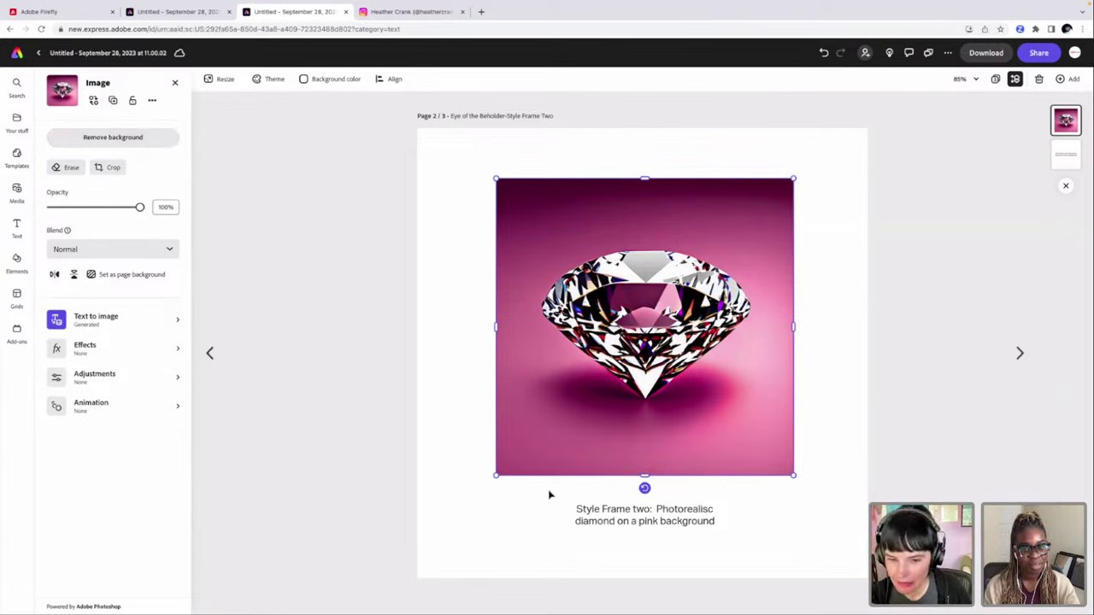
Step: Open page 3, the Style Frame One pink diamond, from the page grid view
click(996, 80)
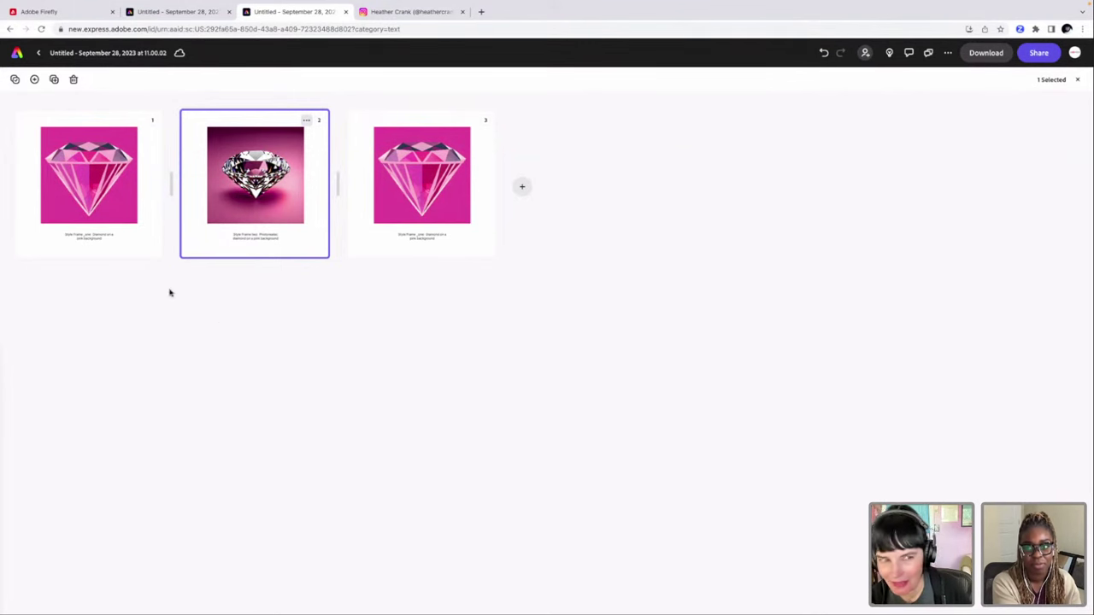
click(462, 160)
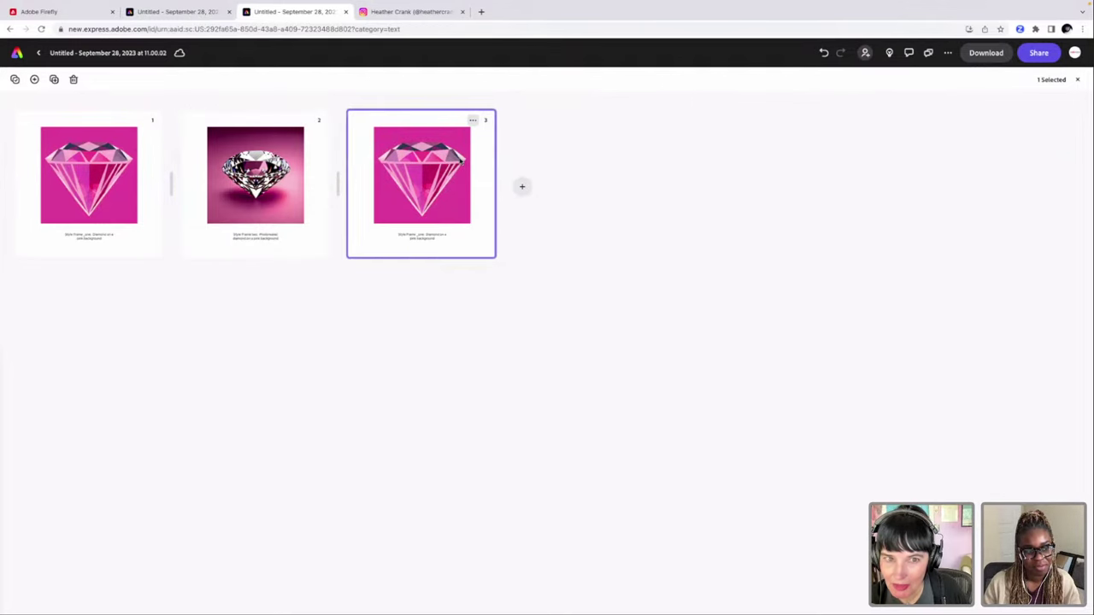
click(1079, 80)
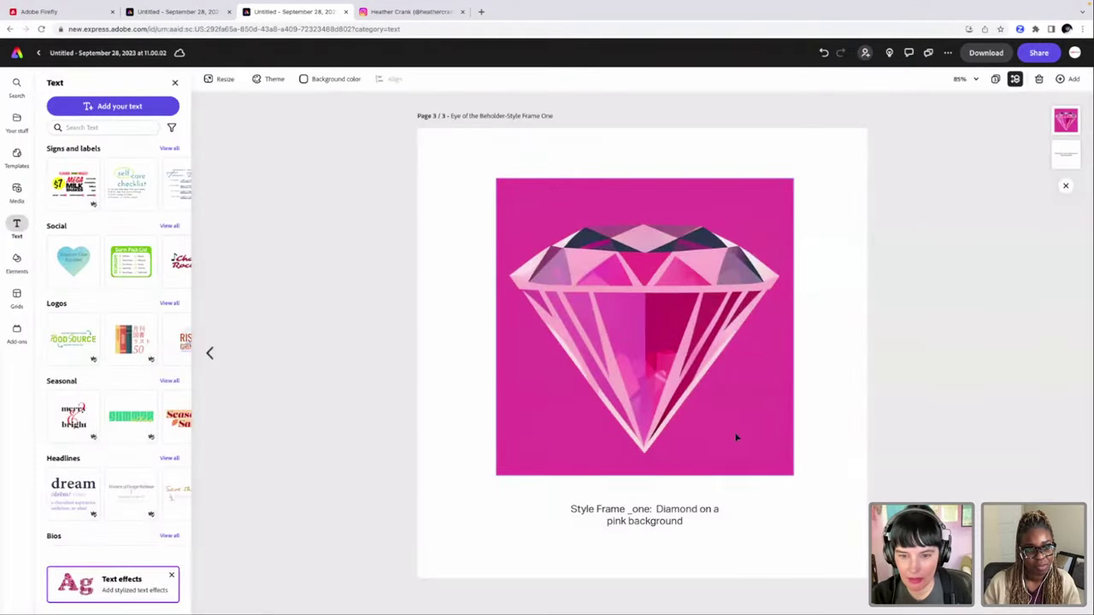
Step: Retitle page 3 'Eye of the Beholder-Style Frame Three'
click(722, 411)
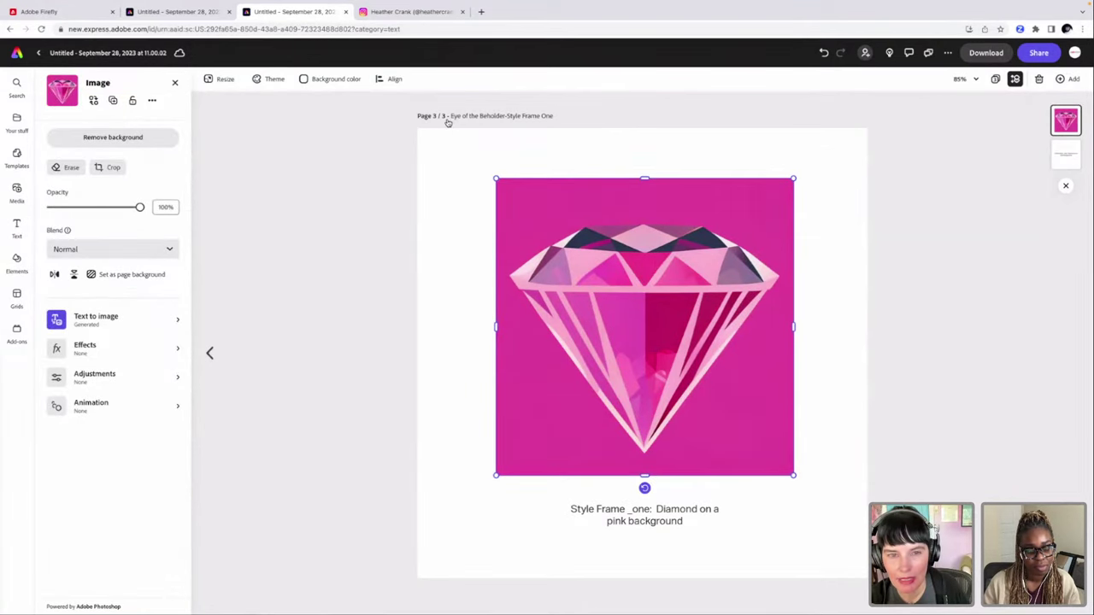
click(534, 118)
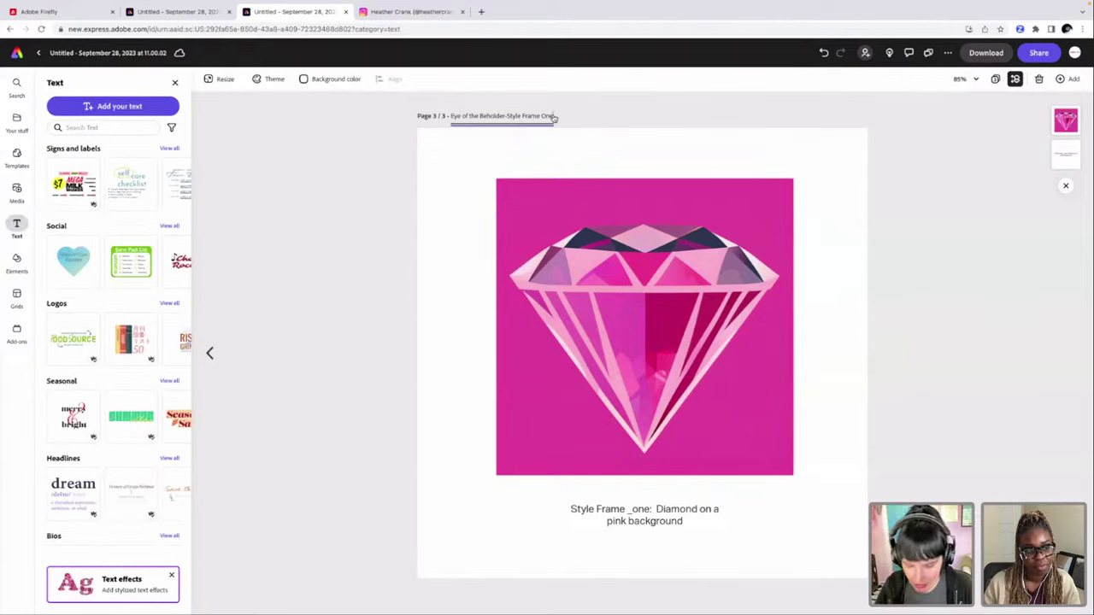
key(BackSpace)
text(Th)
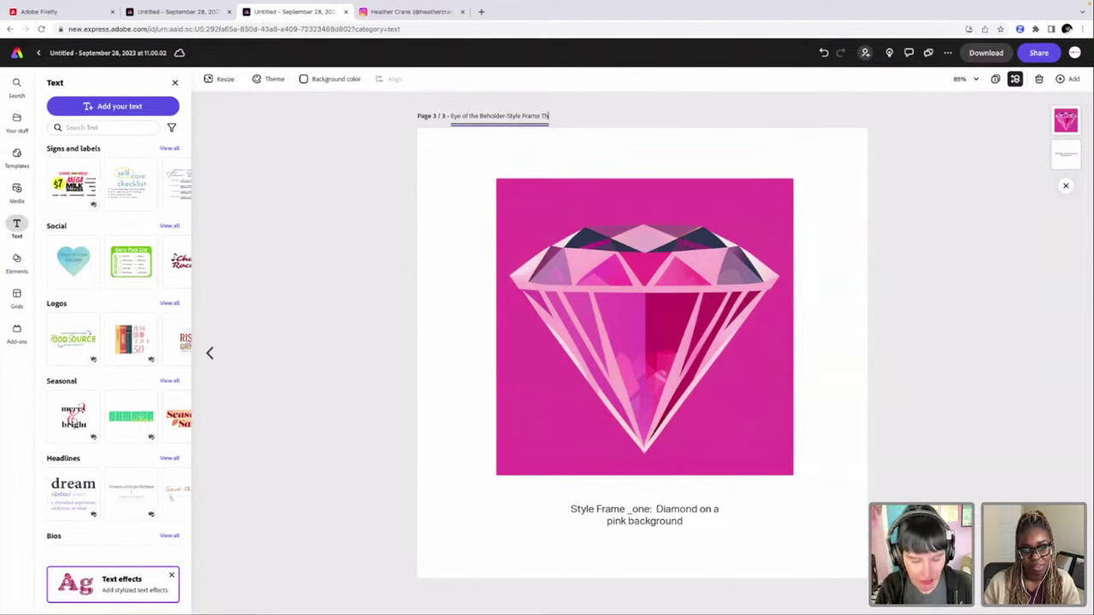
text(ree)
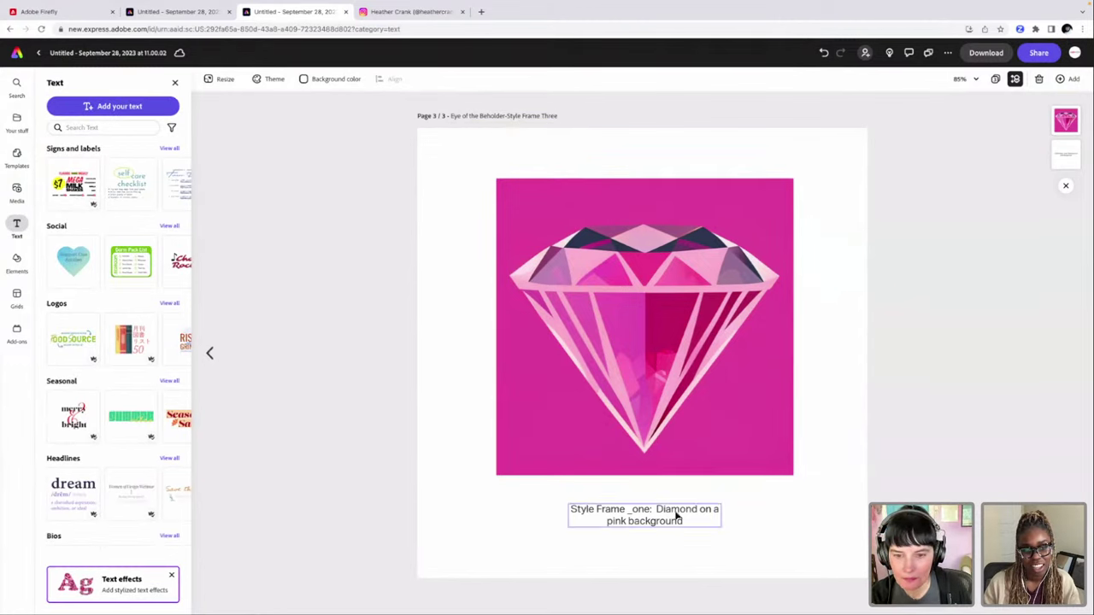
Step: Edit the caption to 'Style Frame _three: 3-diamond on a pink background'
click(676, 516)
double_click(643, 510)
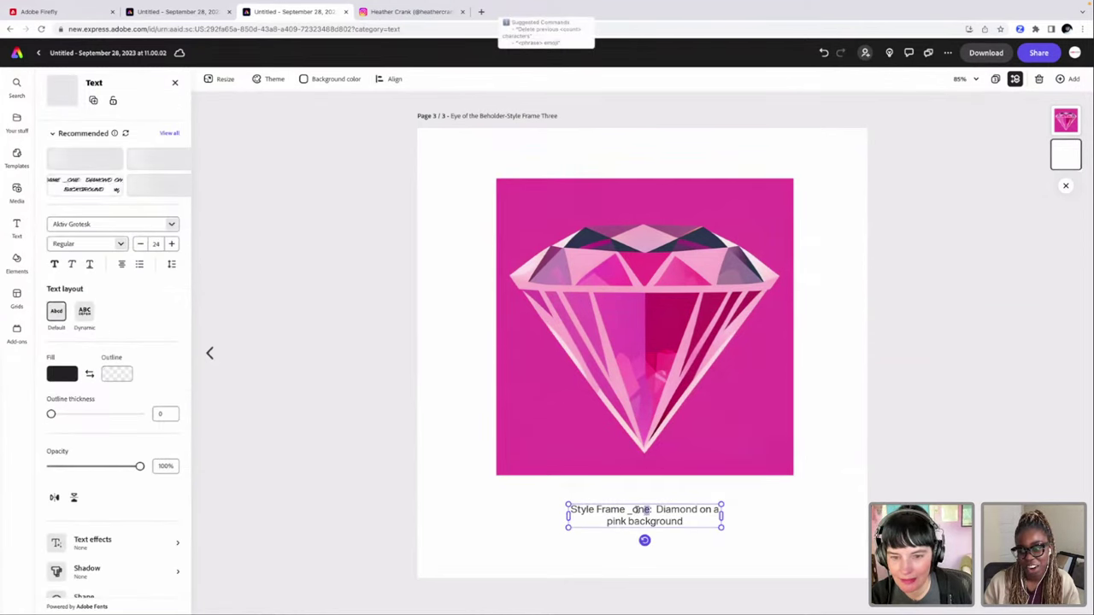
text(three)
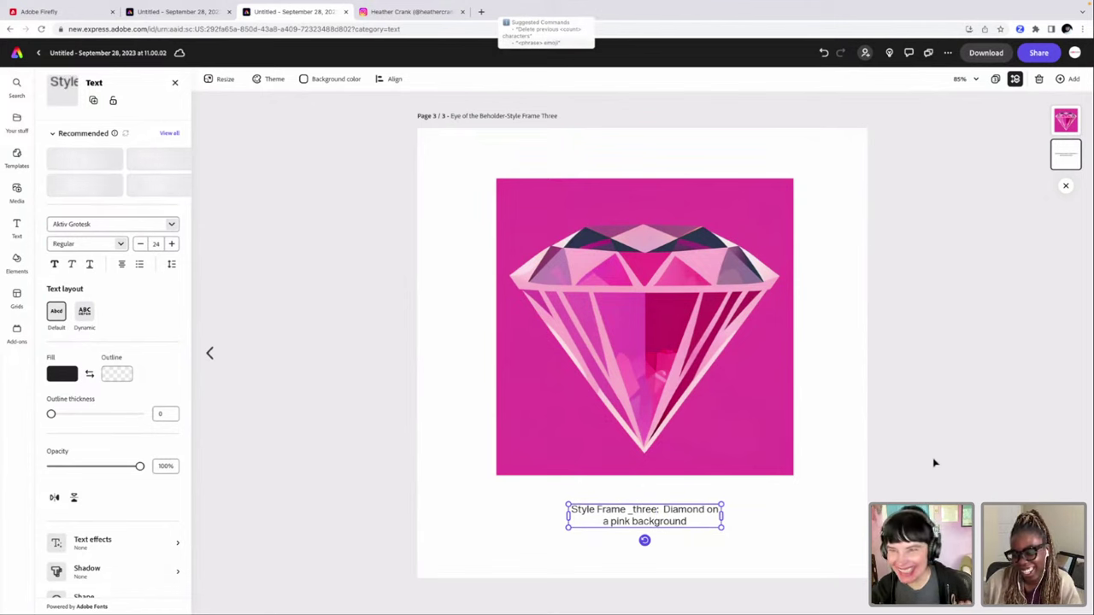
click(460, 512)
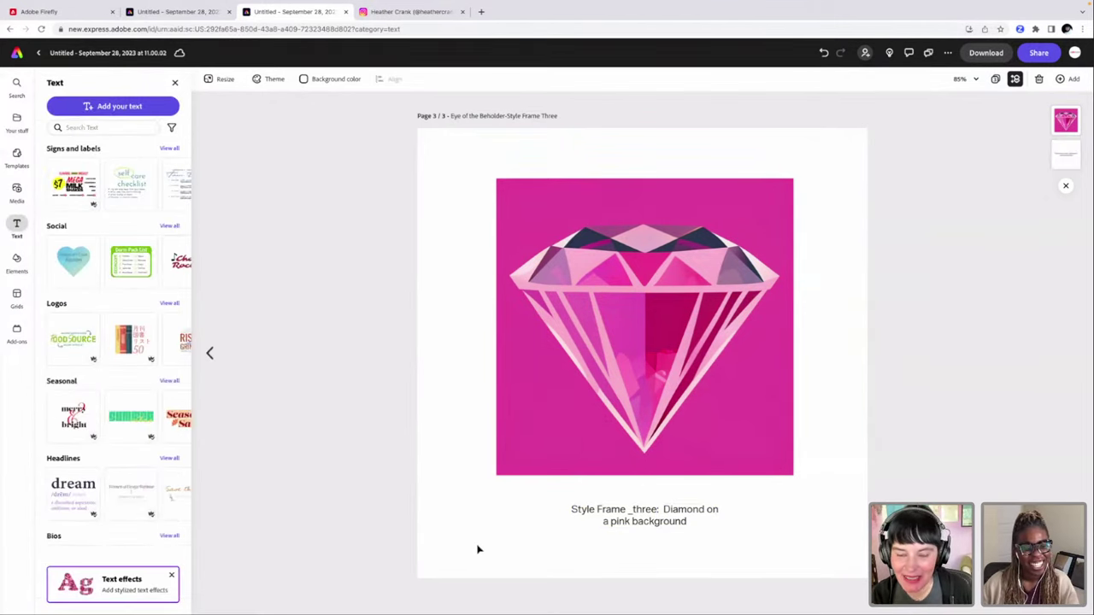
click(659, 369)
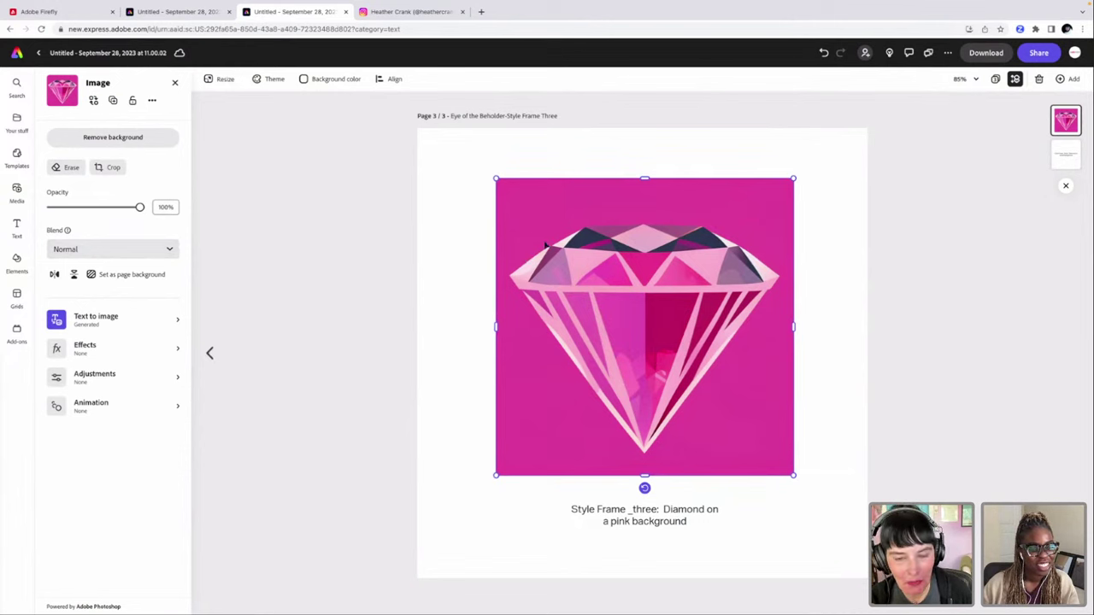
click(666, 510)
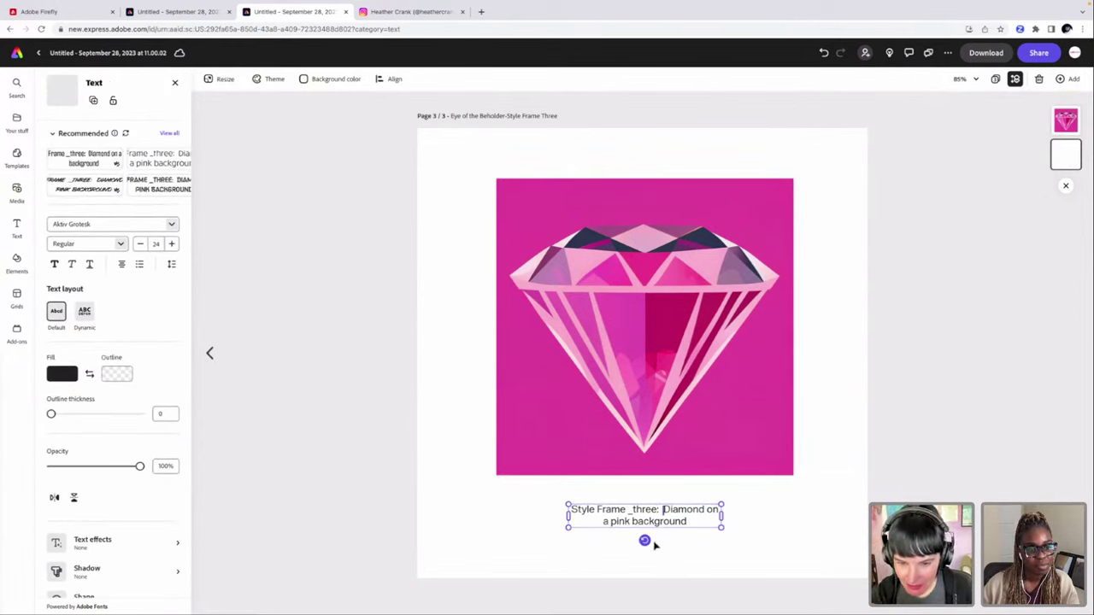
text(3-d)
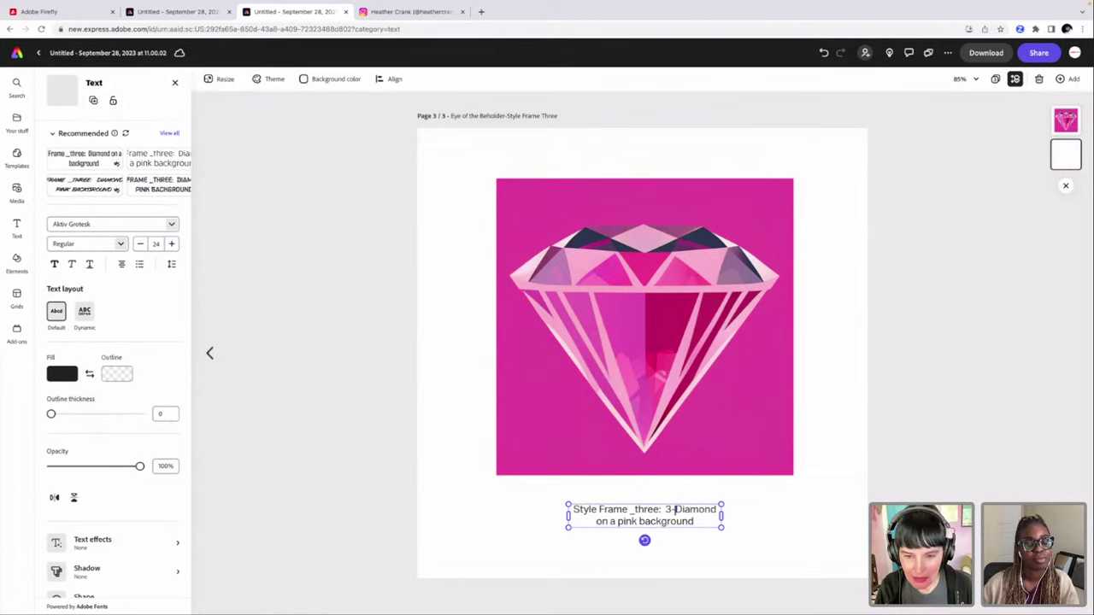
key(BackSpace)
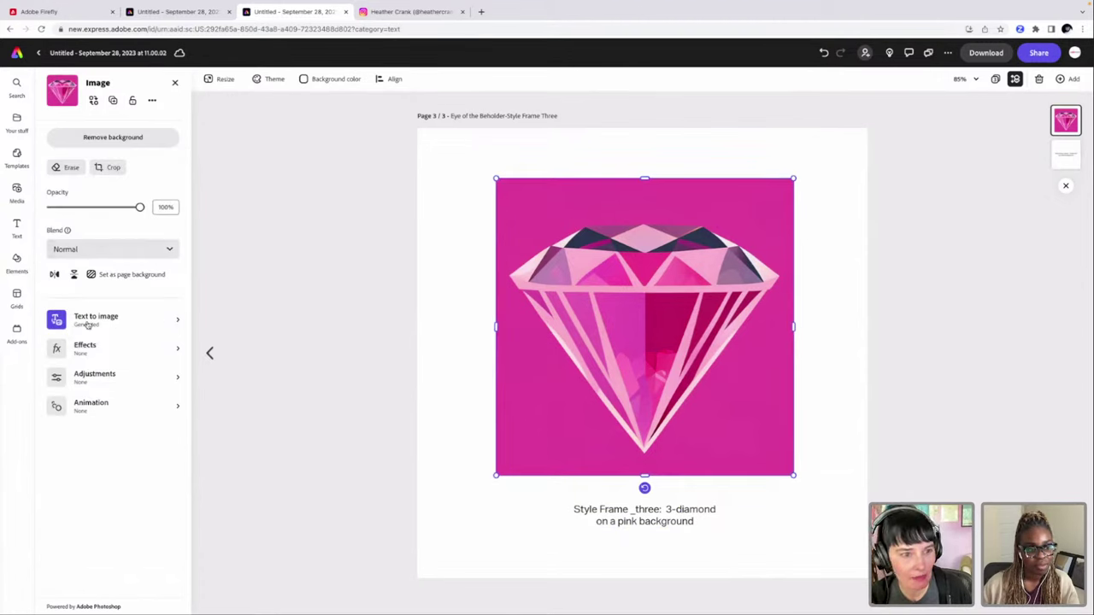
Step: Open Text to image for the diamond and remove the Vector look style
click(116, 319)
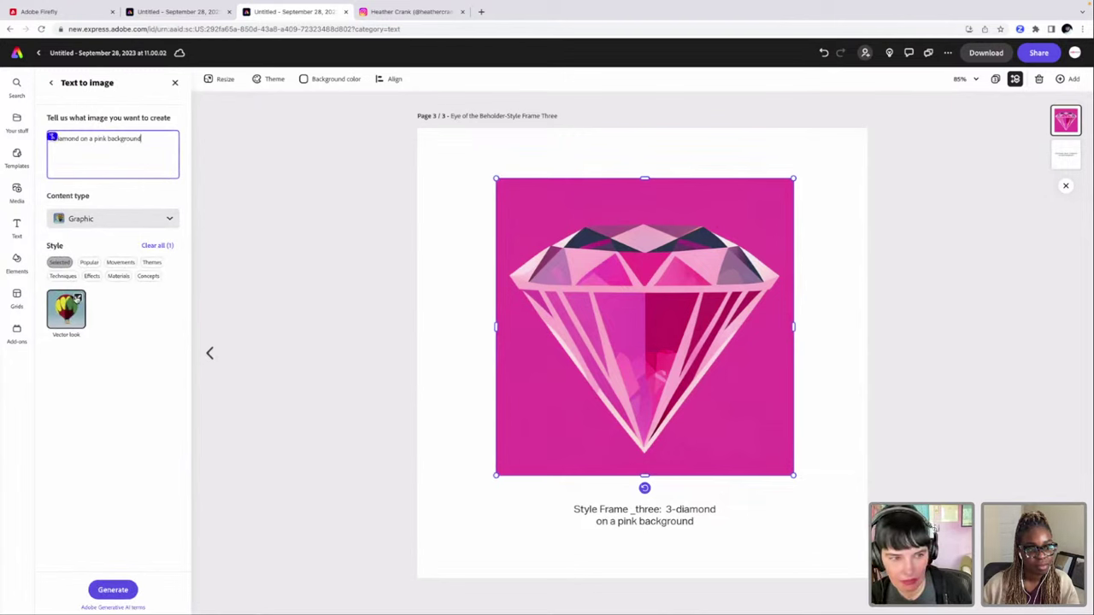
click(78, 297)
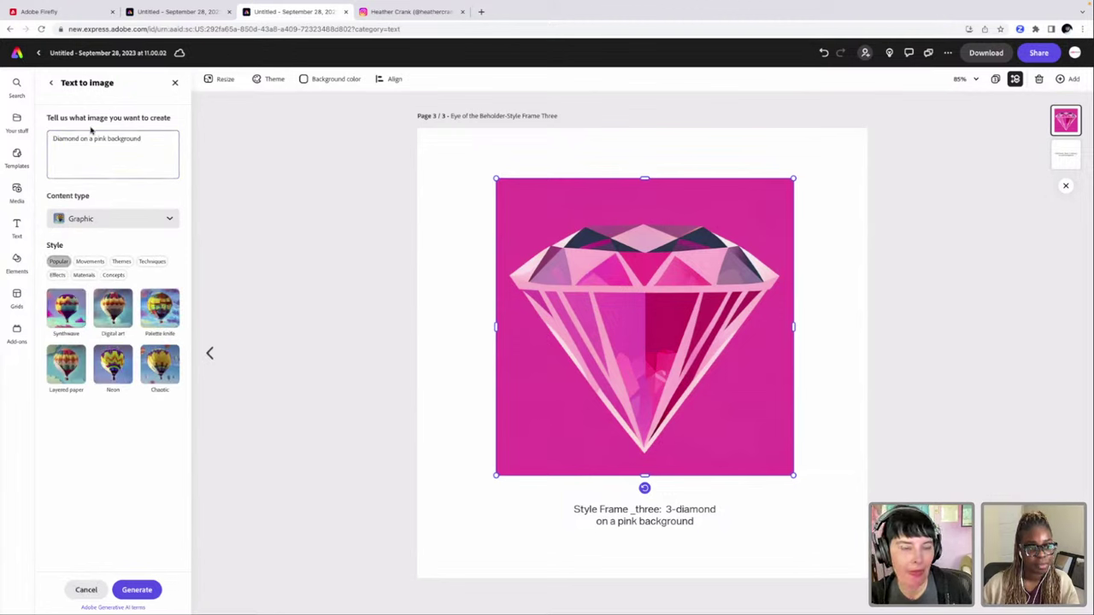
click(115, 220)
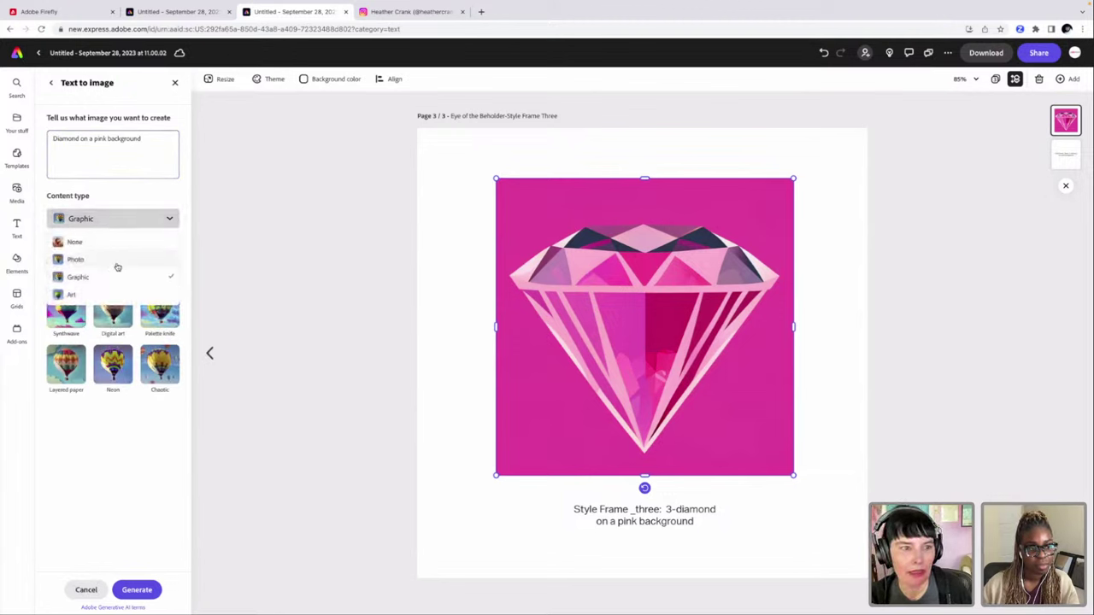
click(127, 162)
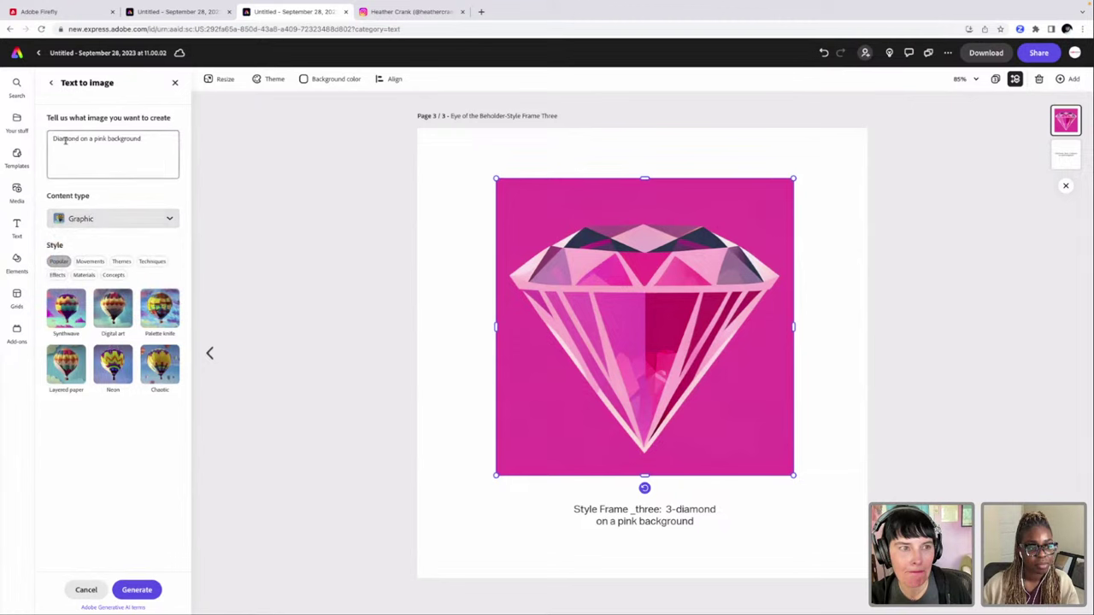
Step: Generate new diamond images from the prompt '3-d diamond on a pink background'
click(50, 138)
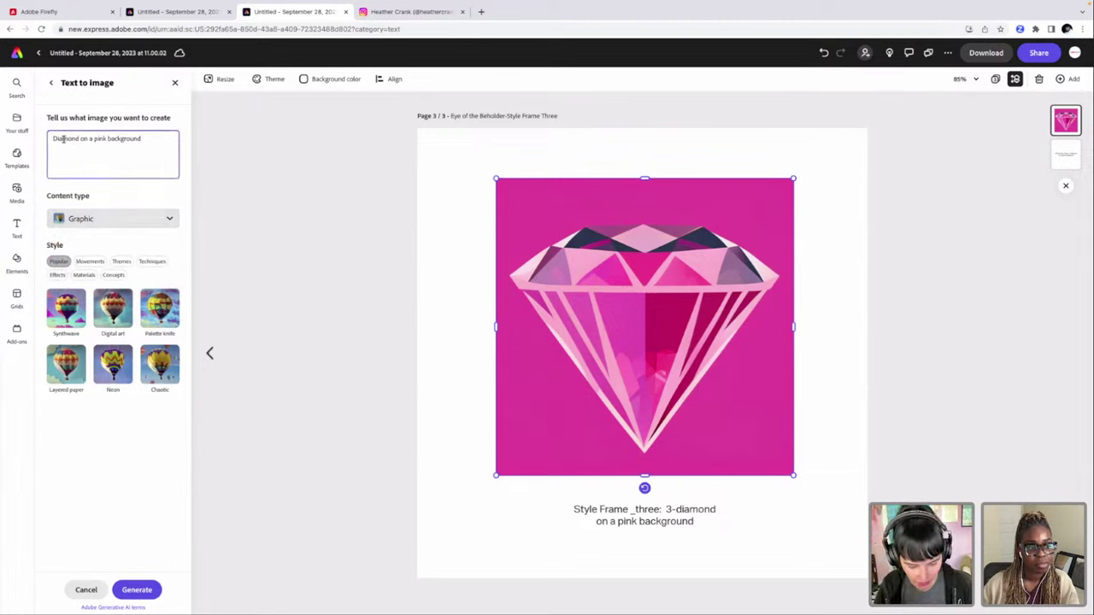
click(63, 139)
key(BackSpace)
text(3-d)
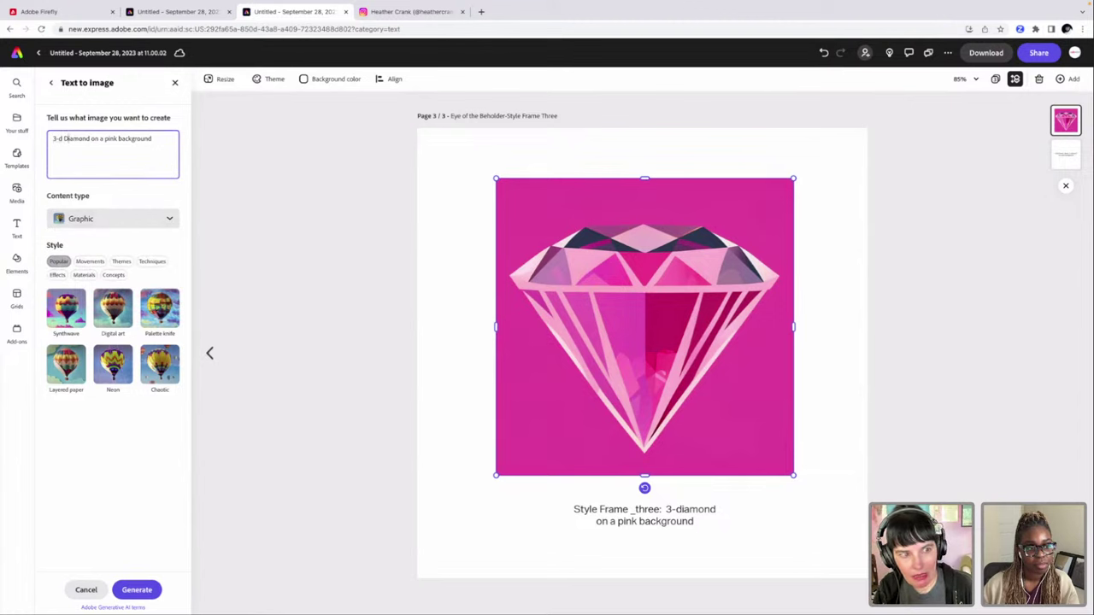
key(Delete)
text(d)
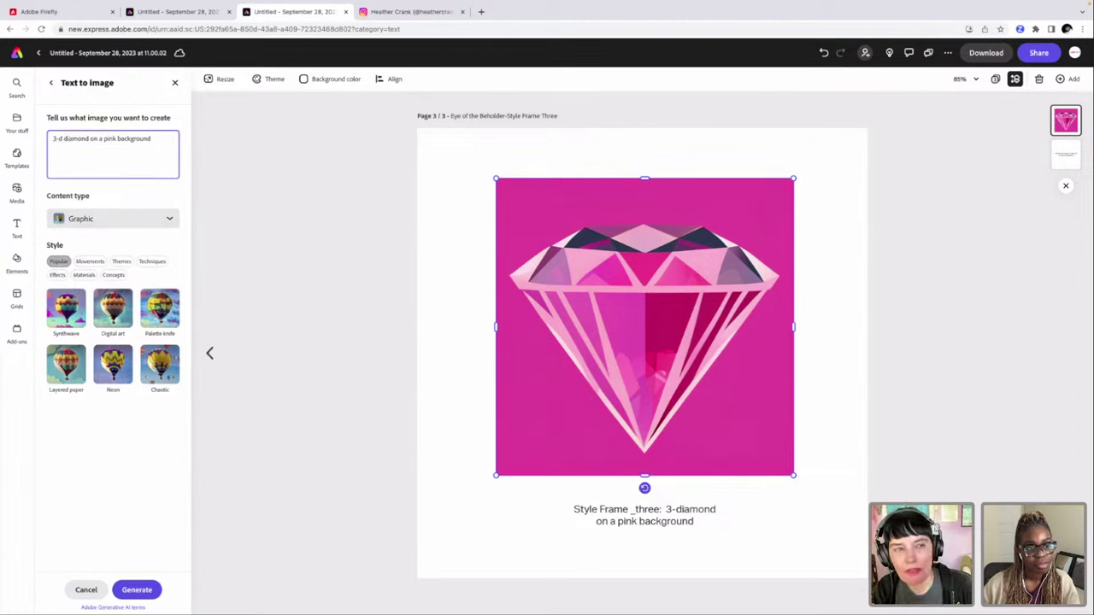
drag(48, 138, 58, 138)
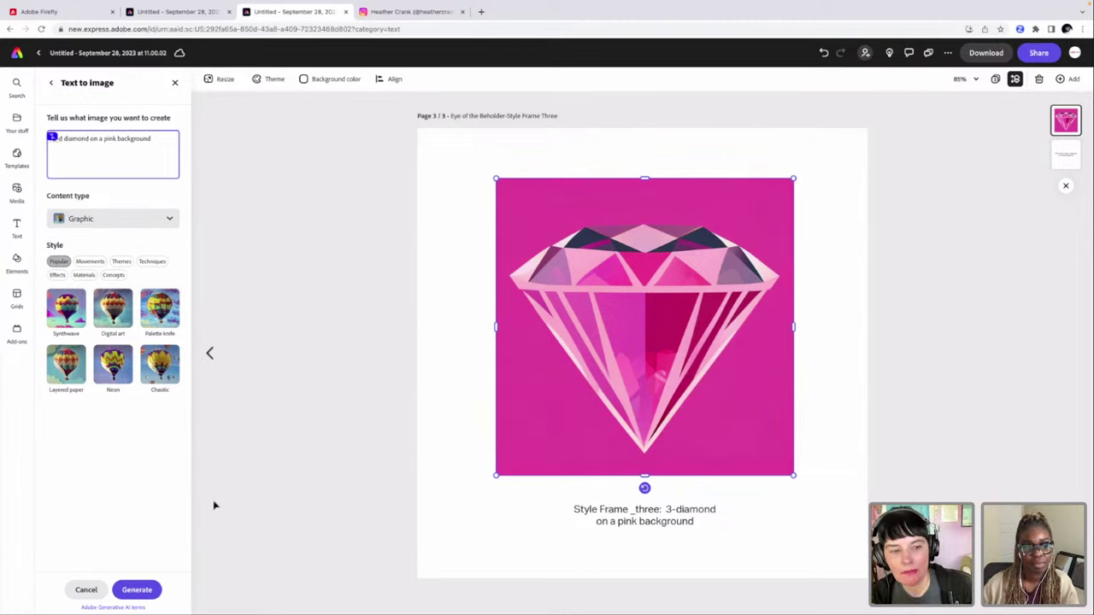
click(145, 590)
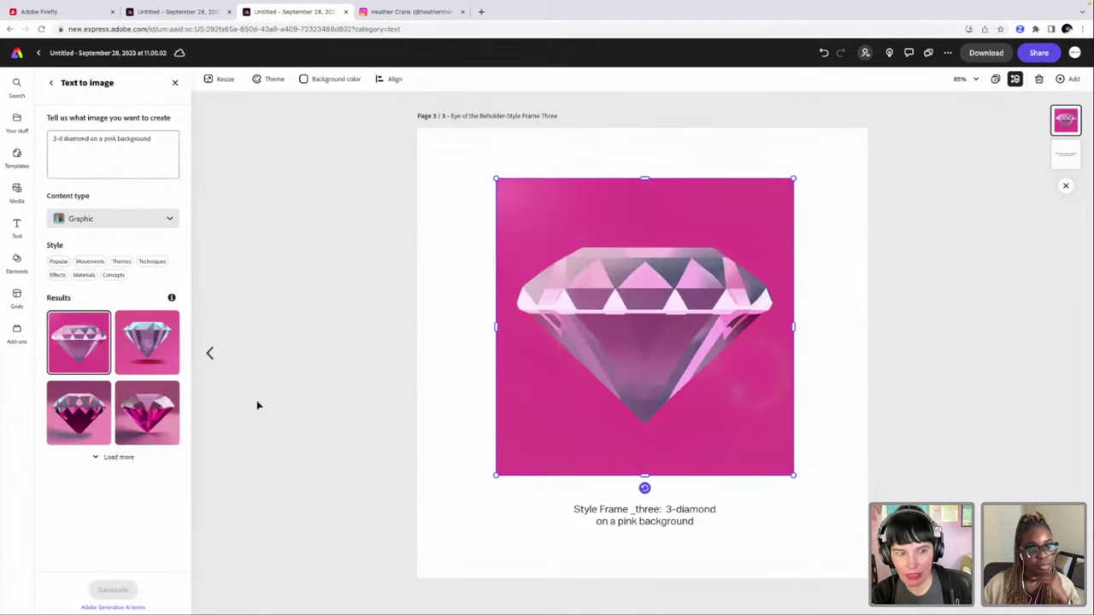
Step: Try the fourth and third generated diamonds on the page, settling on the fourth
click(155, 415)
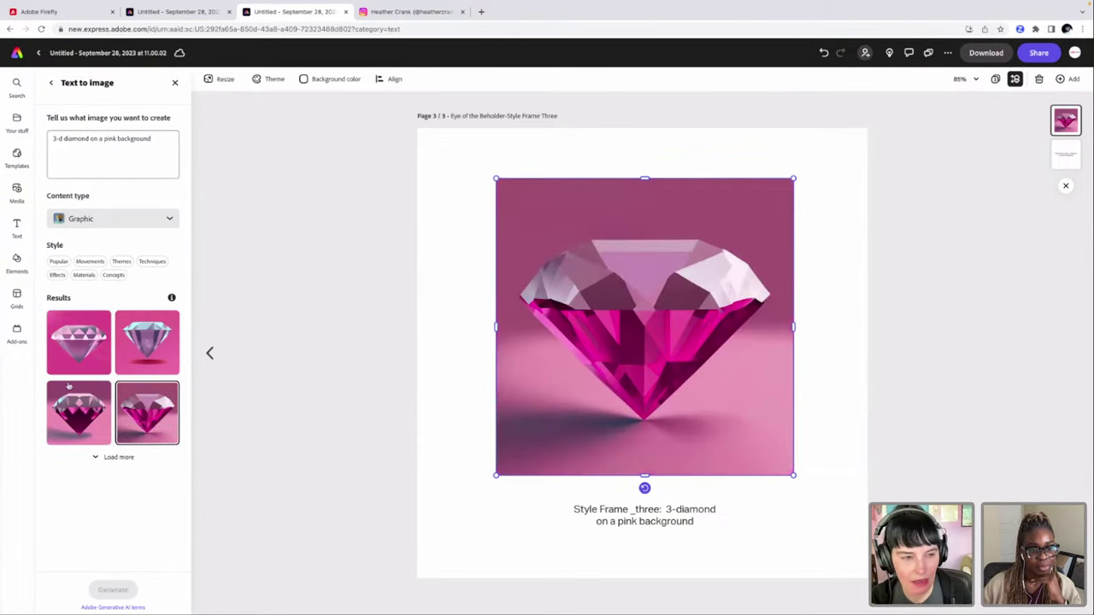
click(83, 415)
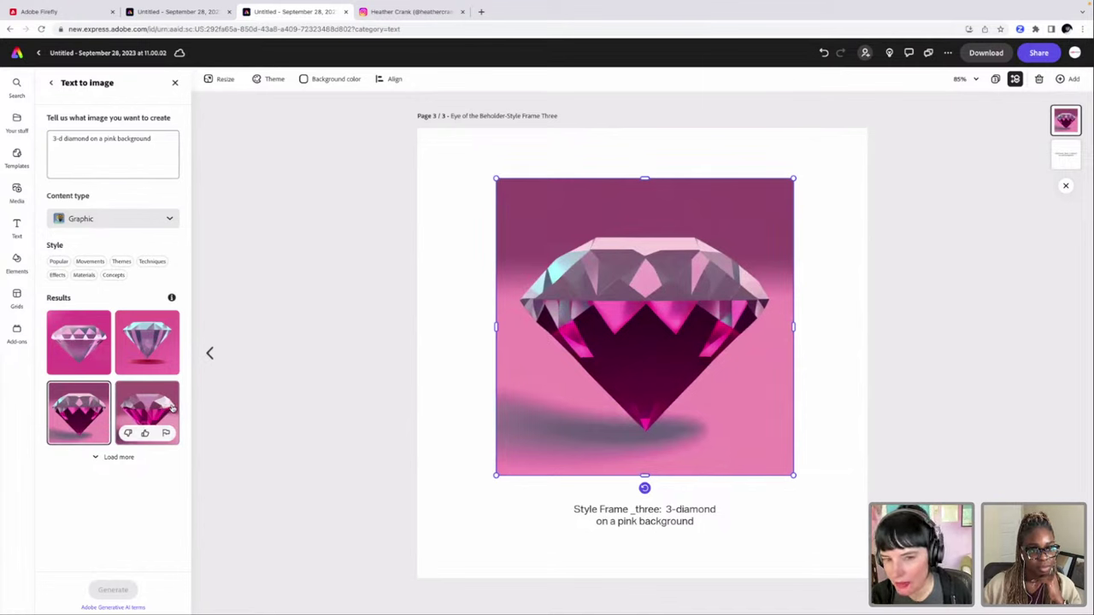
click(163, 405)
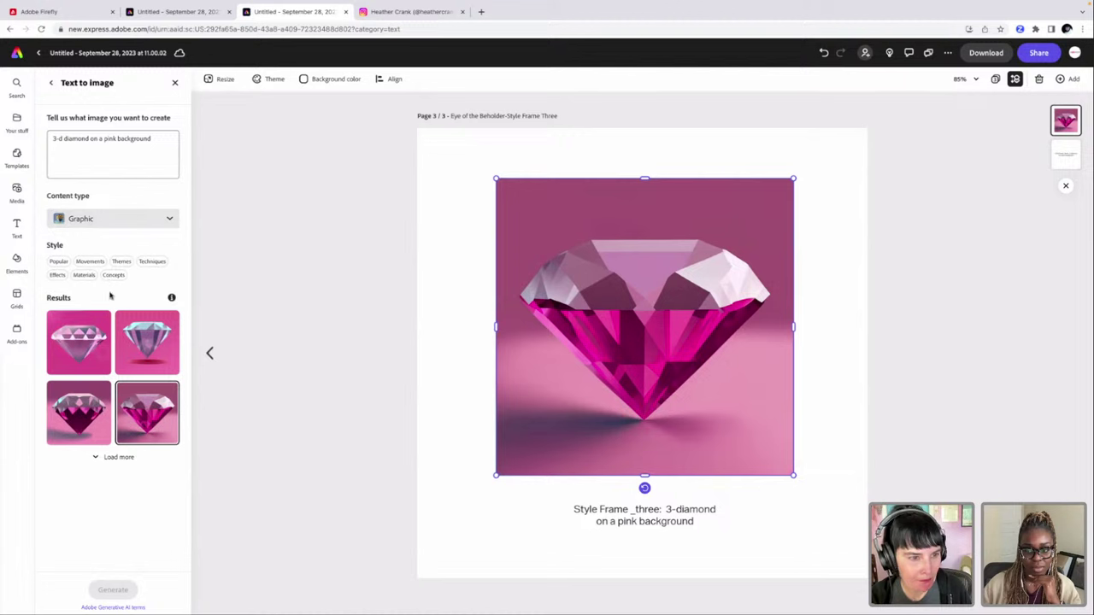
Step: Add the 3D art style, browse the other style categories, and regenerate the diamonds
click(121, 261)
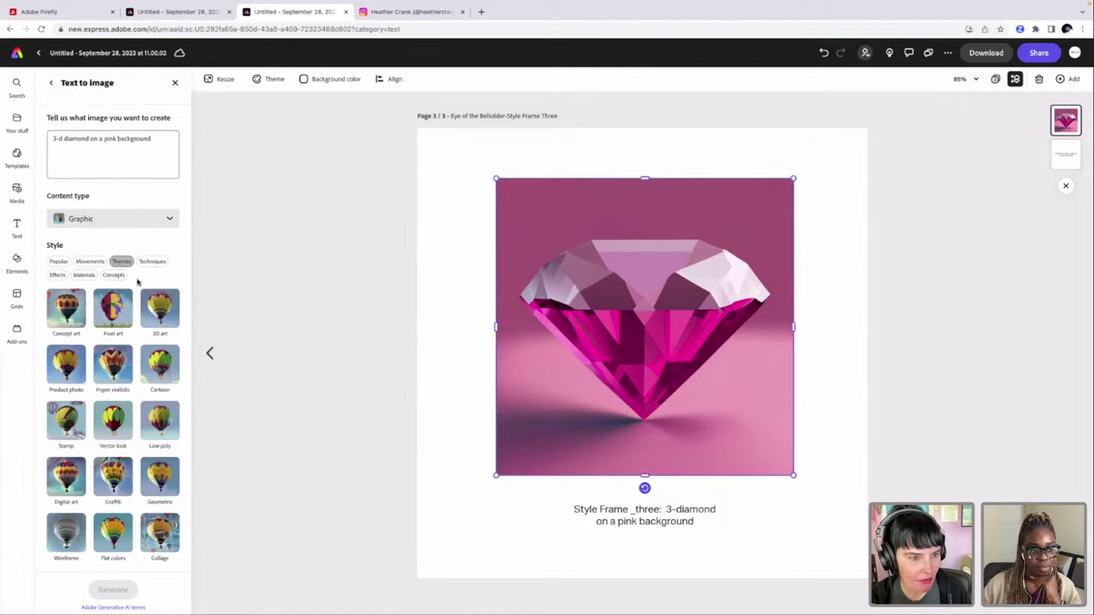
click(165, 313)
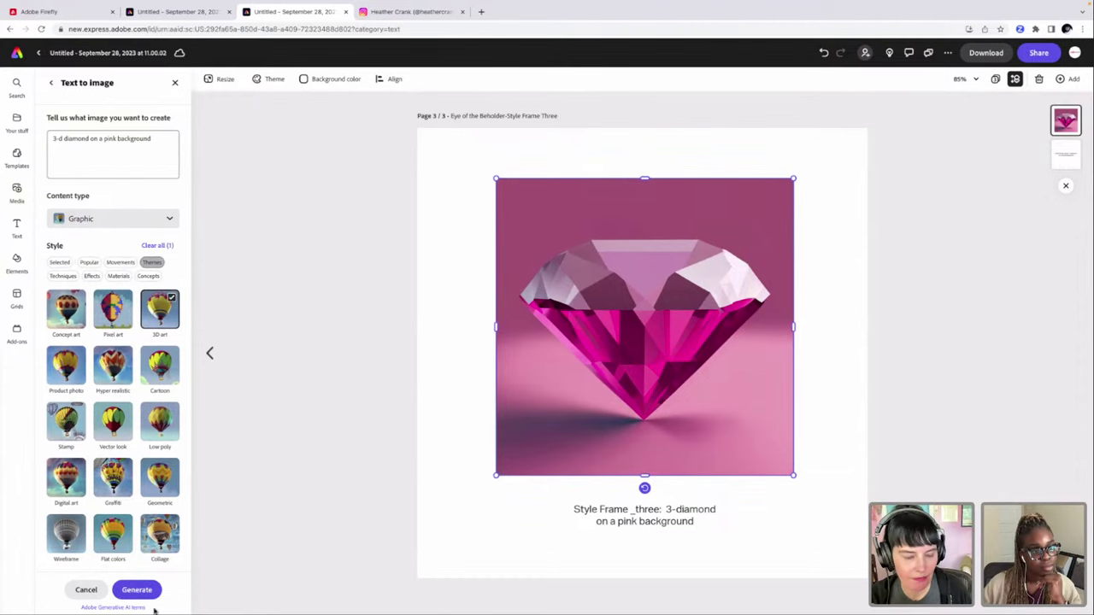
scroll(141, 511, down, 1)
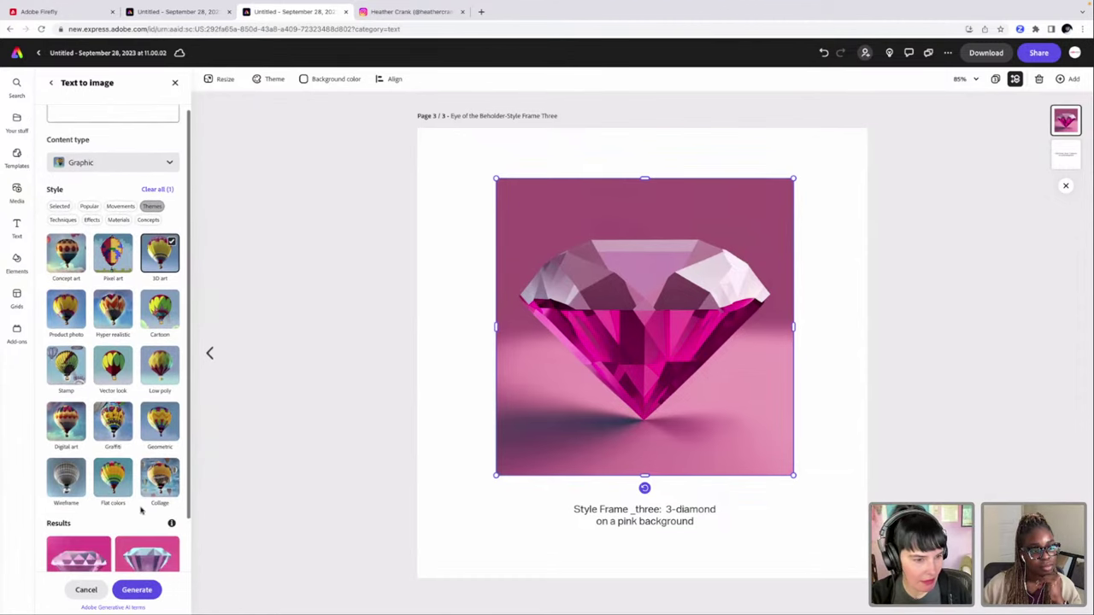
scroll(144, 510, up, 1)
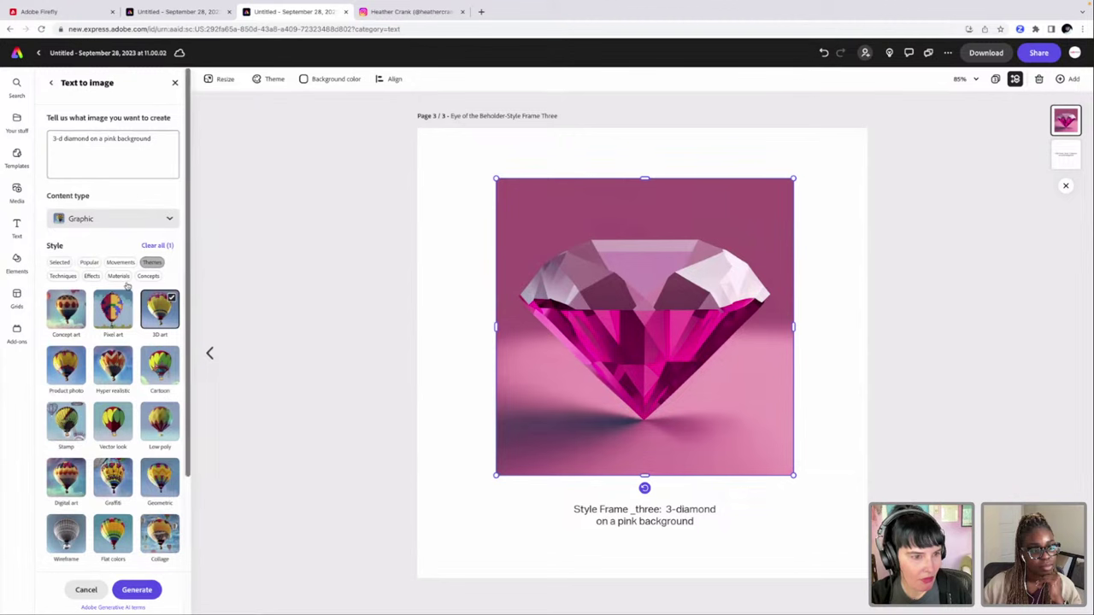
click(92, 276)
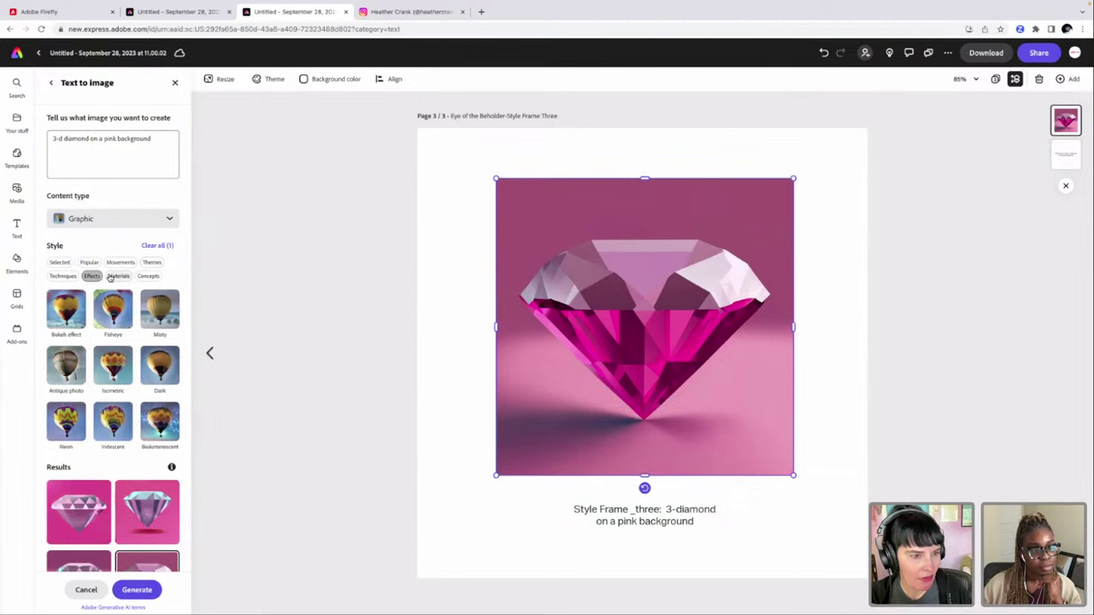
click(62, 276)
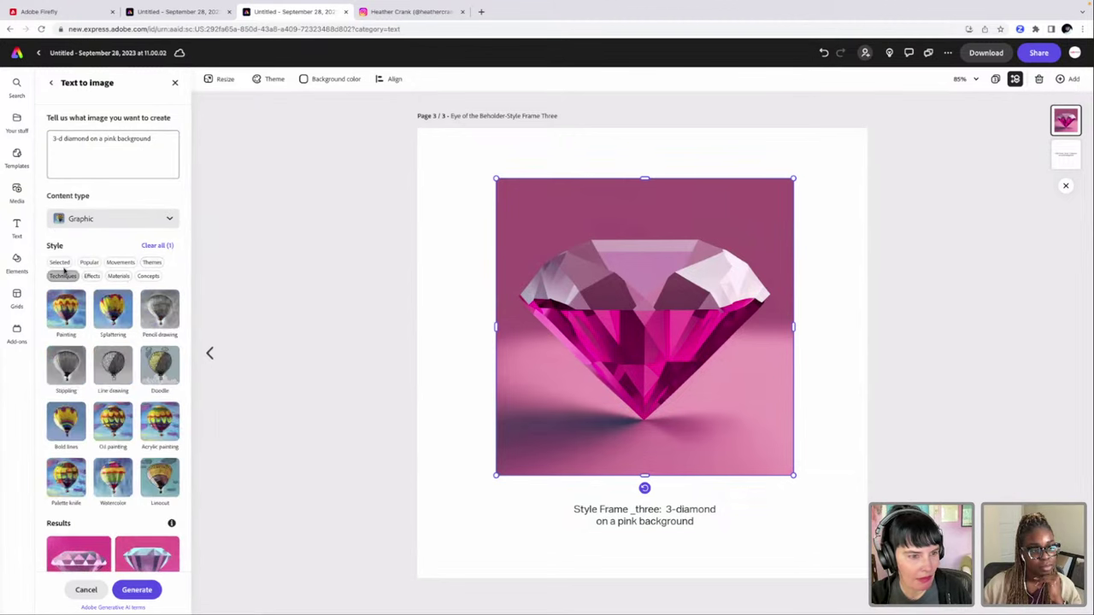
click(61, 264)
click(90, 264)
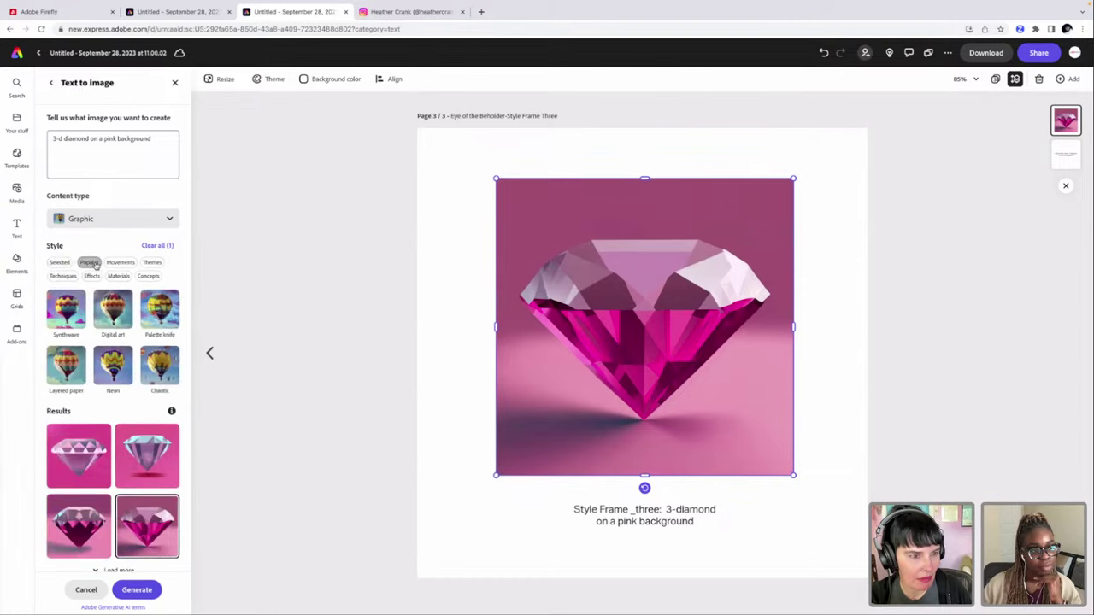
click(113, 264)
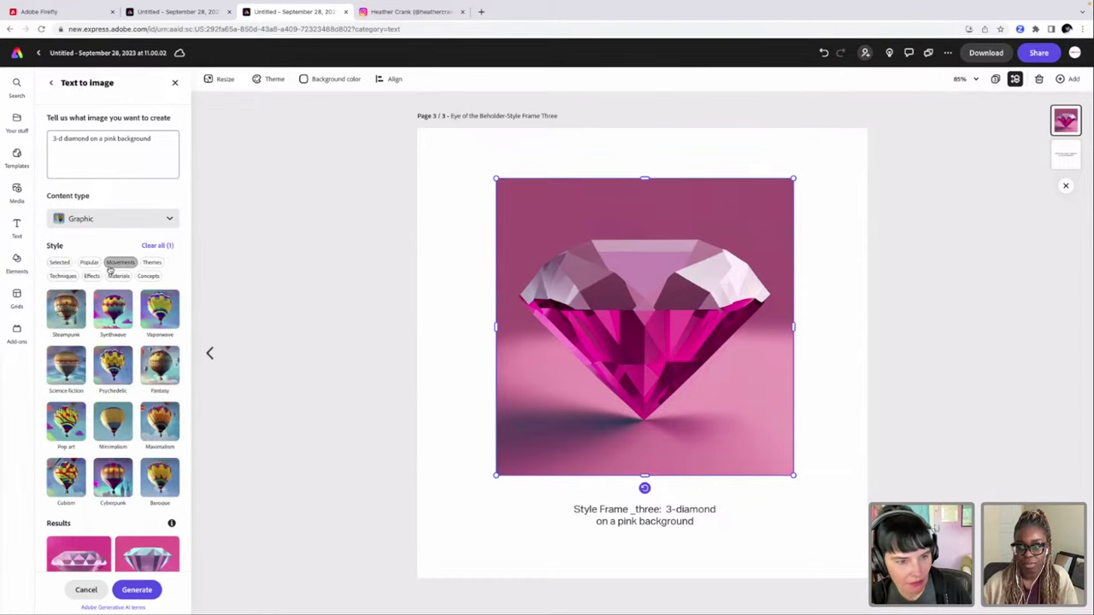
scroll(128, 359, down, 1)
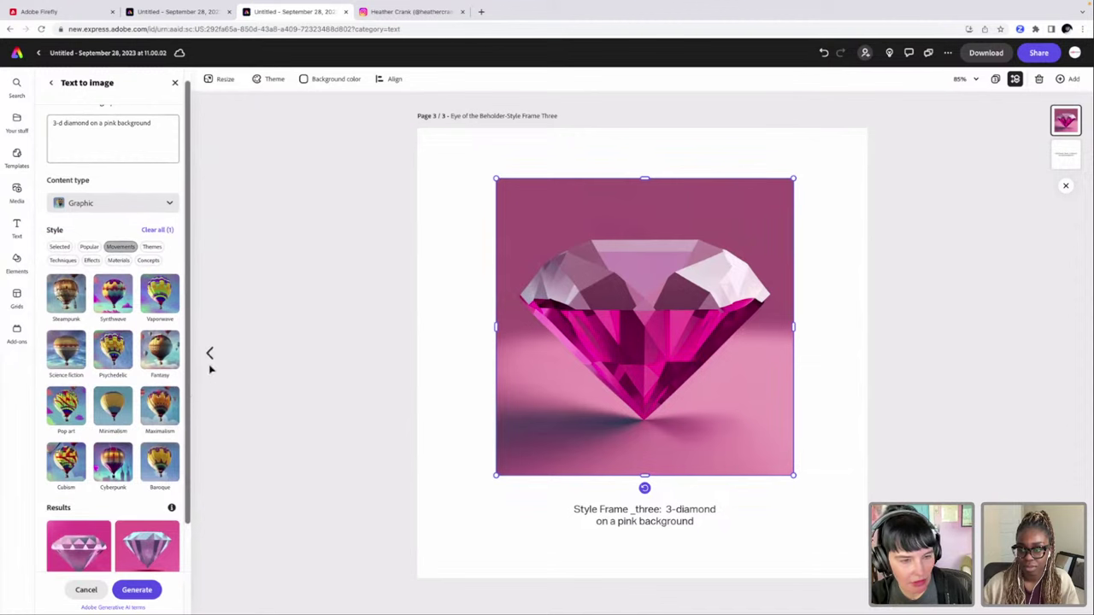
click(137, 590)
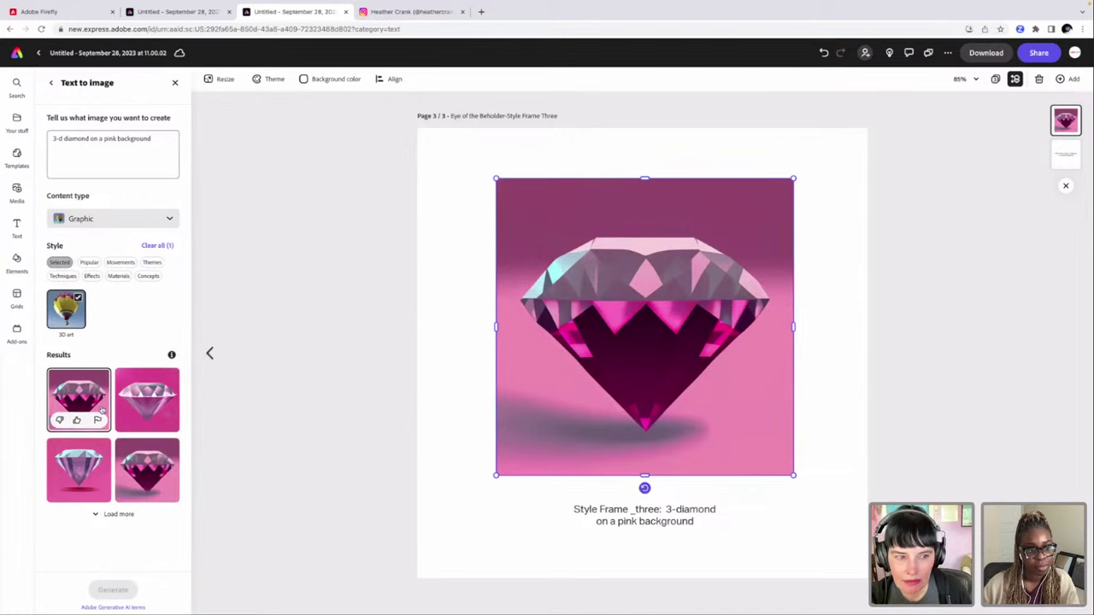
Step: Place the lighter pink second diamond, then regenerate using the prompt 'vray diamond on a pink background'
click(156, 459)
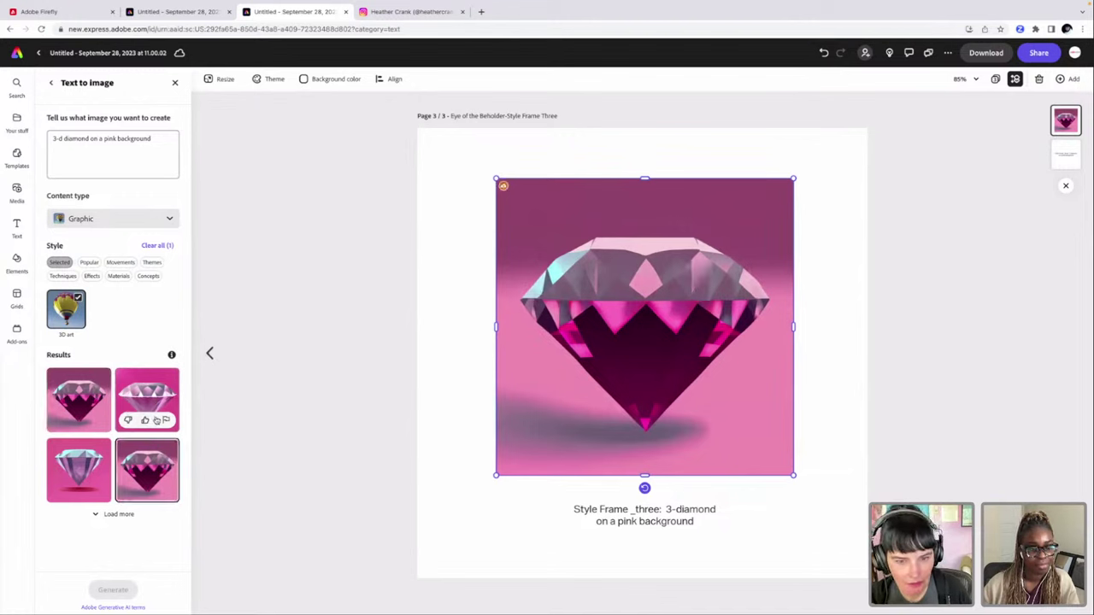
click(154, 412)
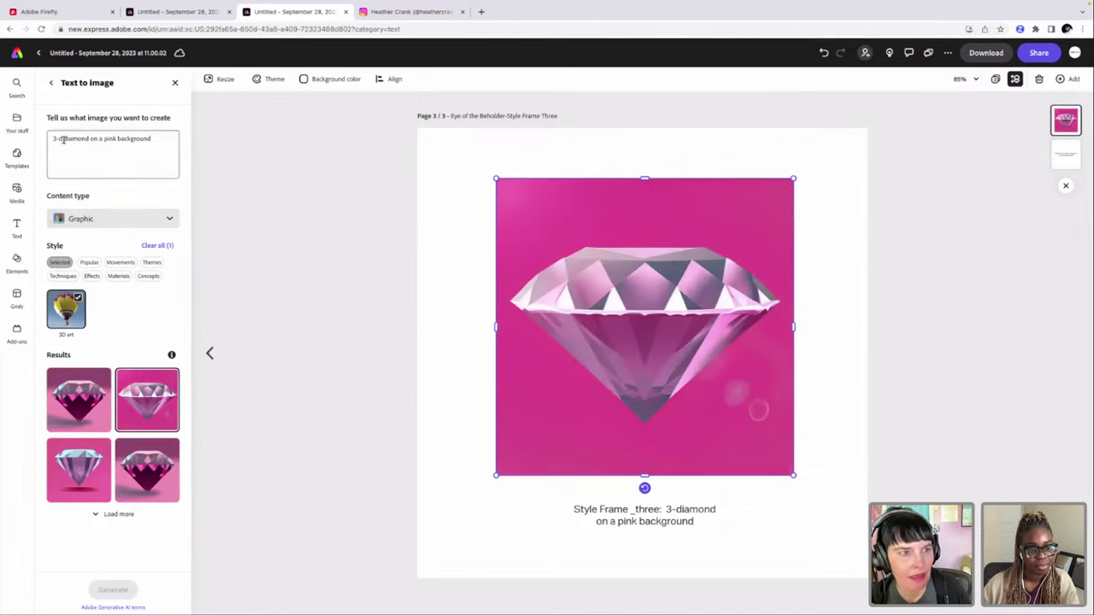
drag(62, 139, 28, 145)
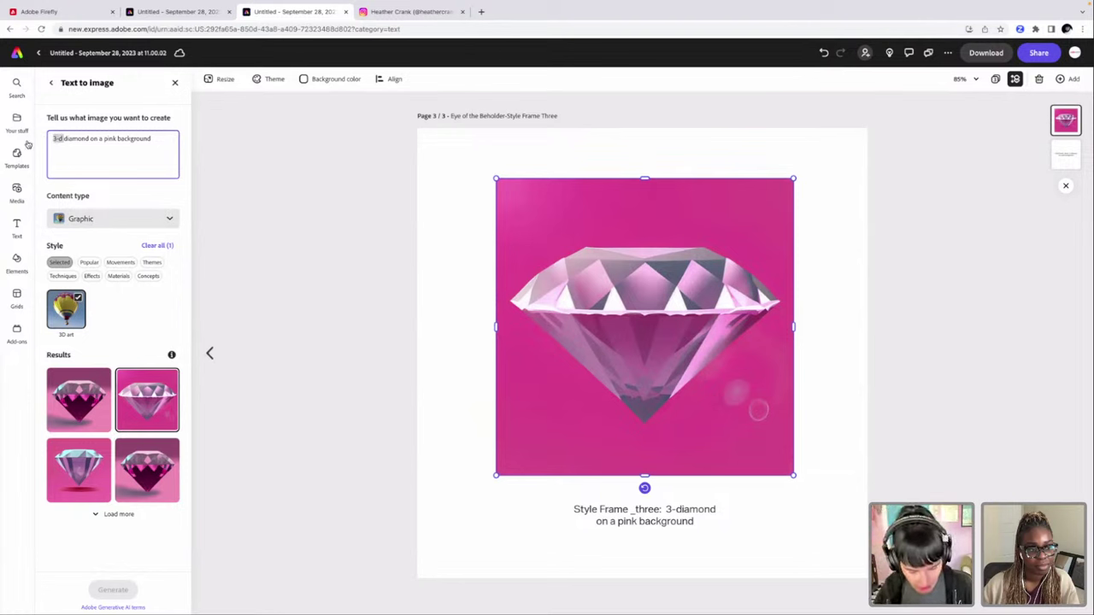
text(vray)
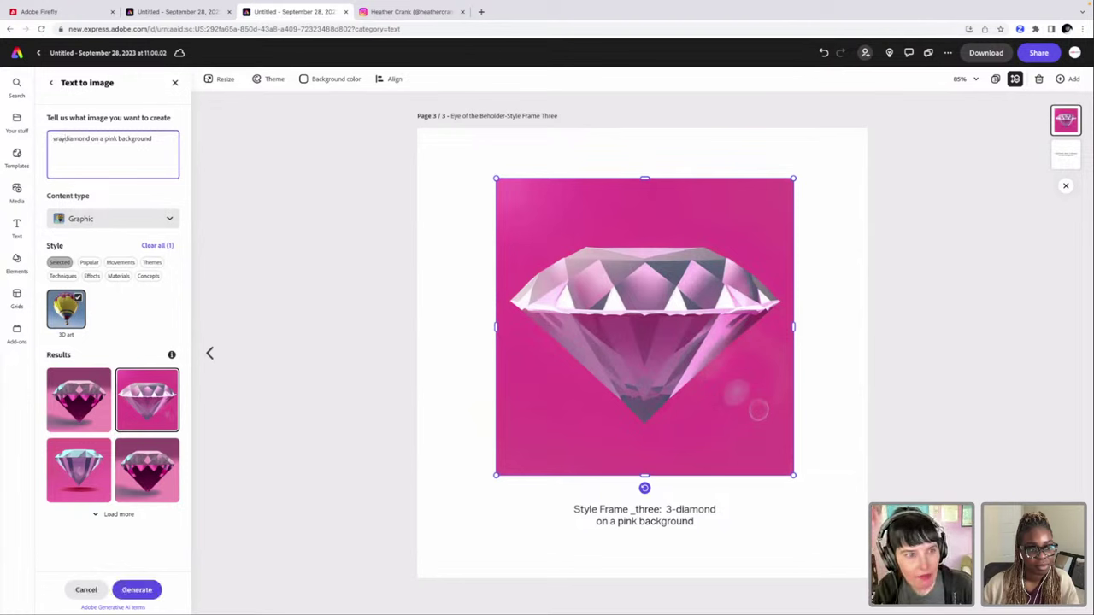
key(BackSpace)
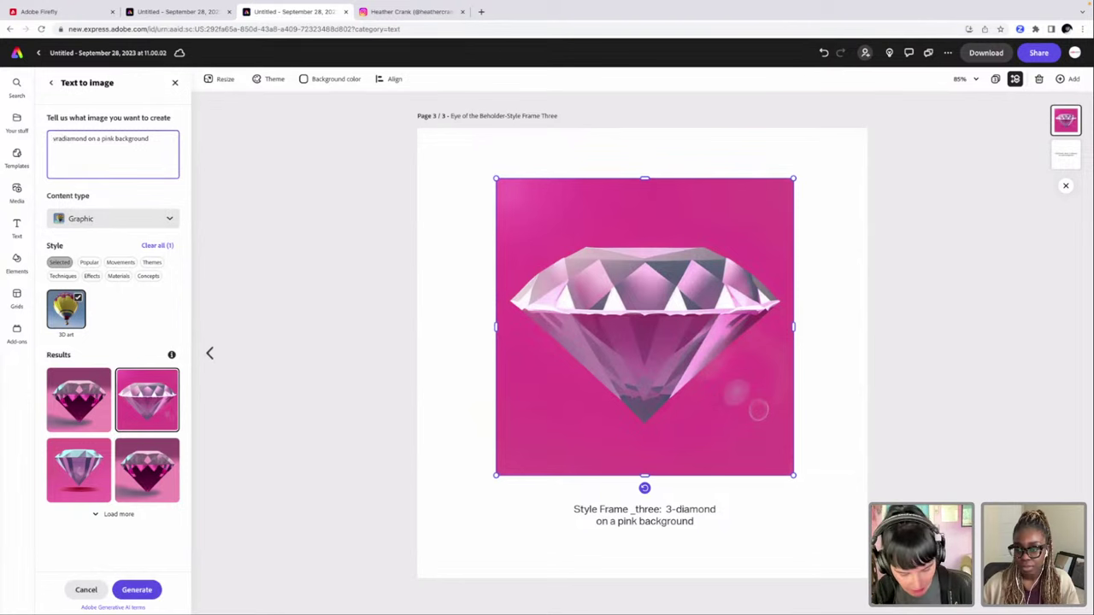
text(y)
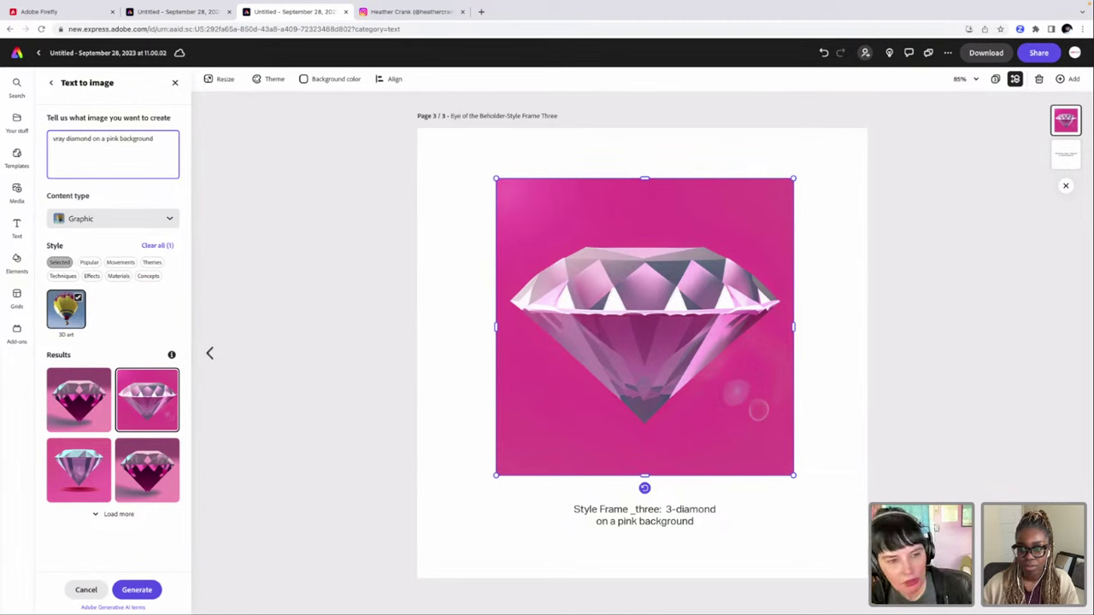
key(Return)
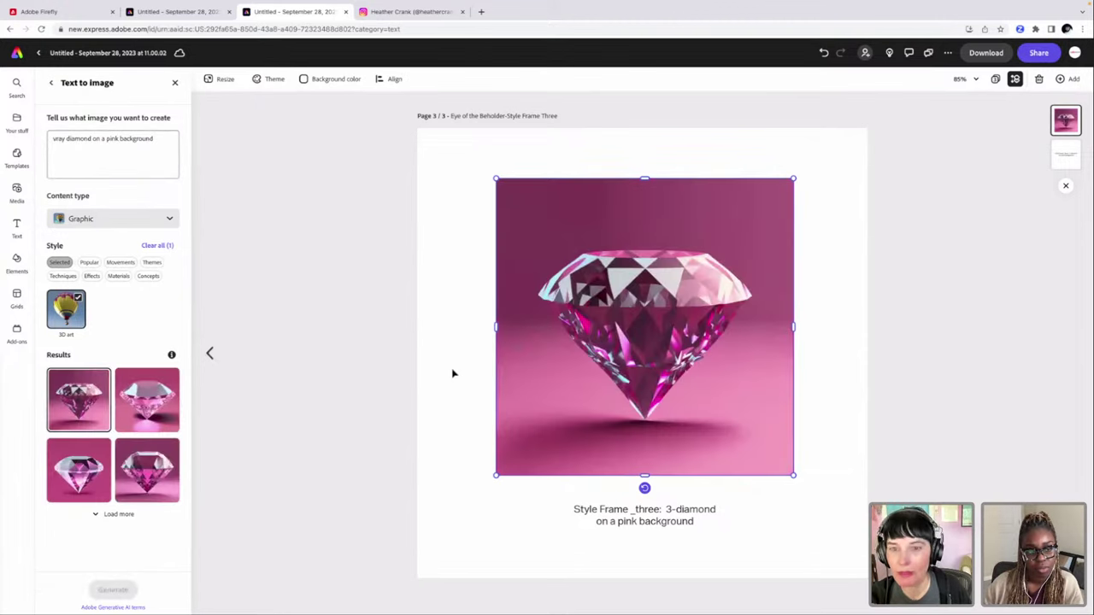
Step: Try the second vray result, then settle on the bottom-right diamond for page 3
click(167, 402)
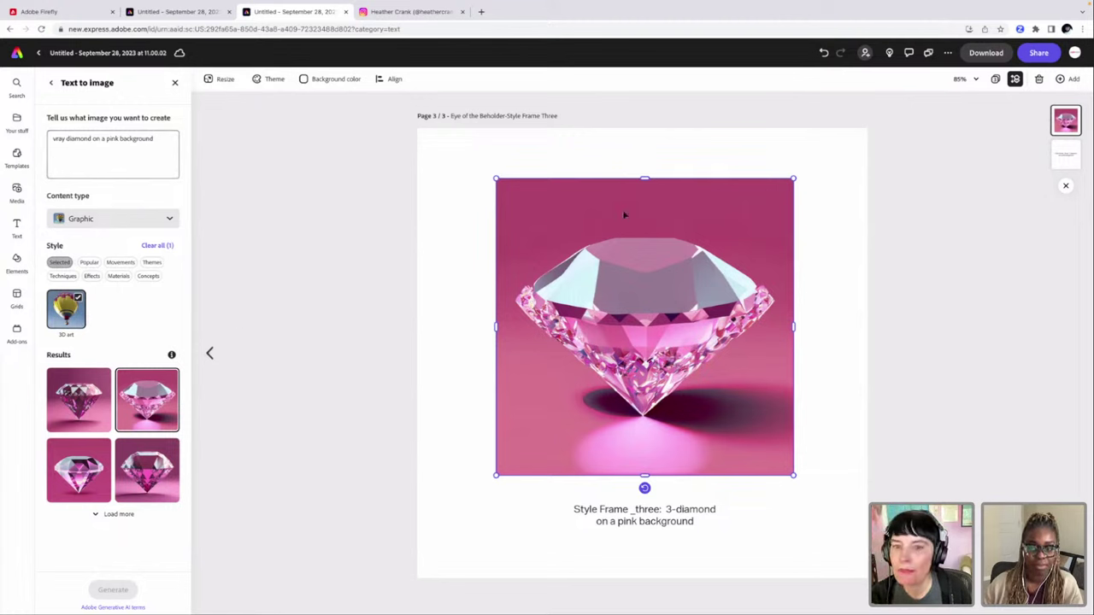
click(148, 473)
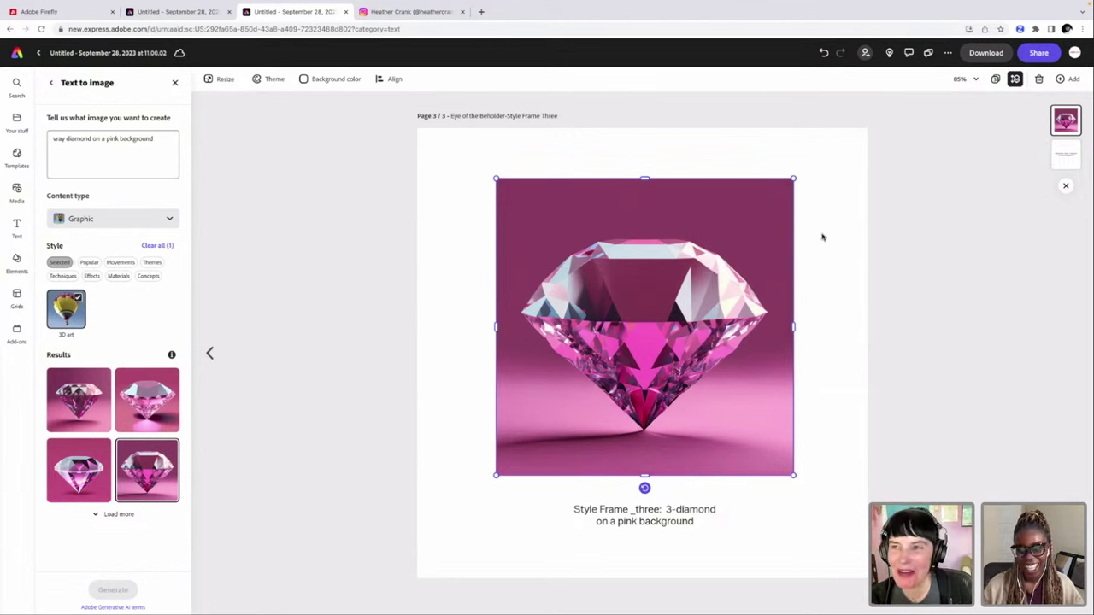
Step: Switch to the page grid to compare the three diamond pages, dismissing page 3's options menu
click(995, 79)
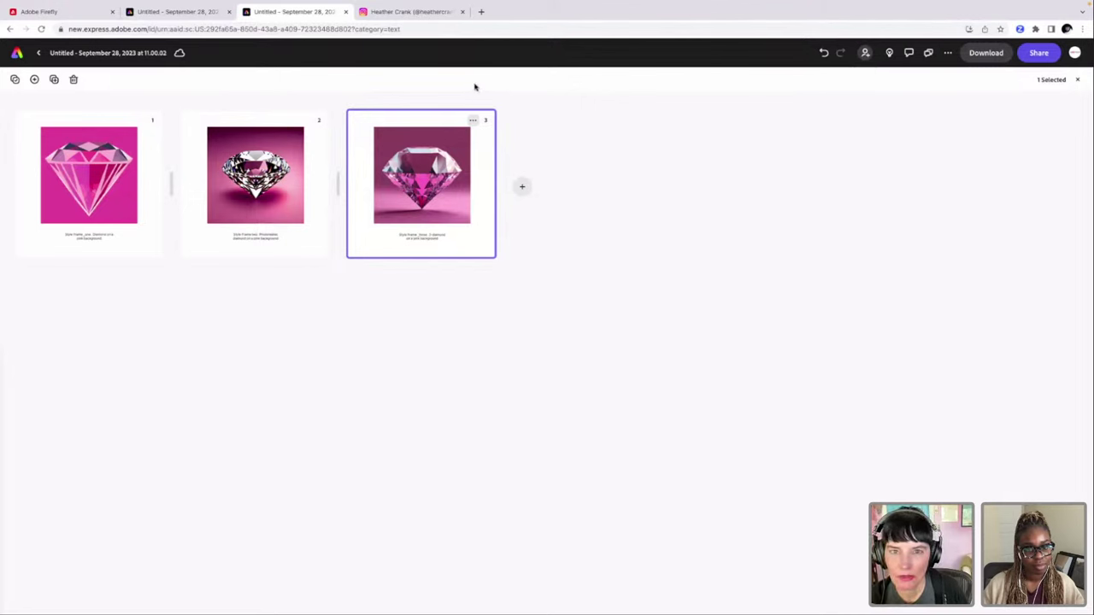
click(473, 120)
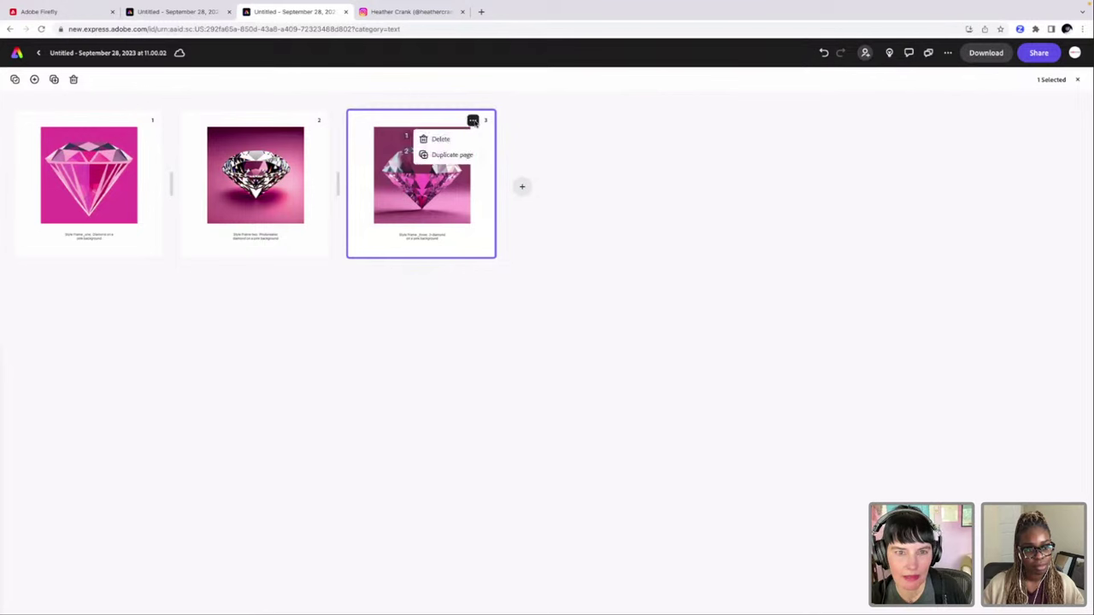
click(557, 244)
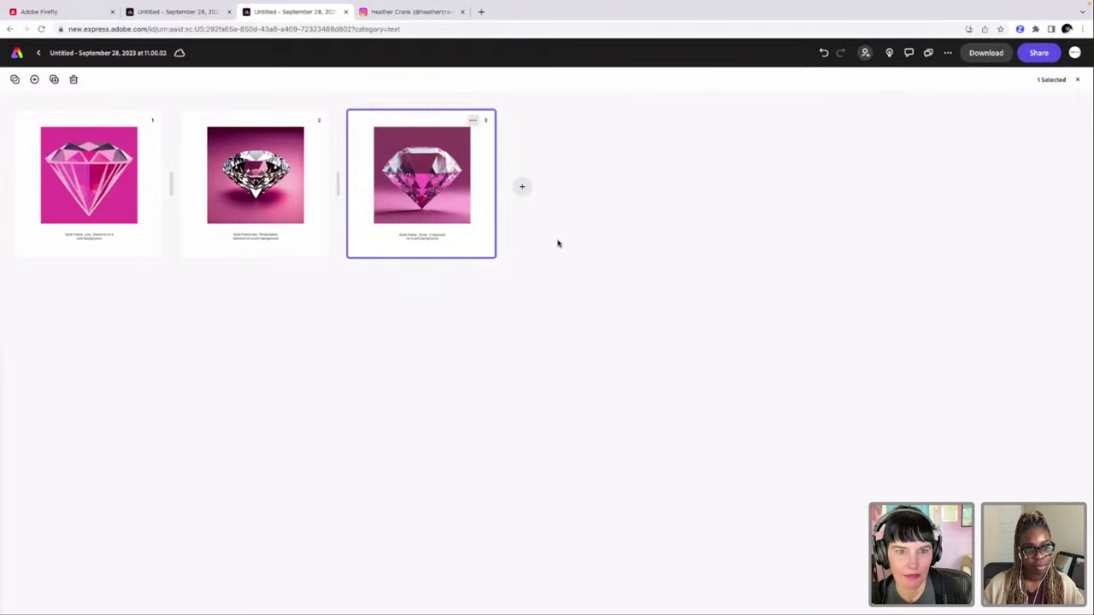
click(979, 53)
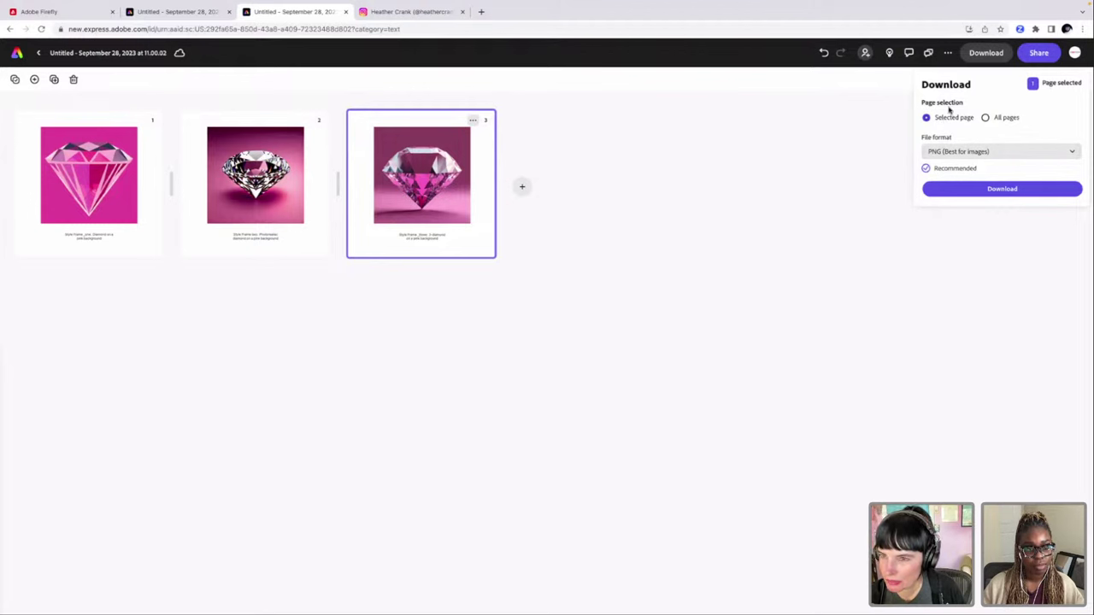
click(987, 117)
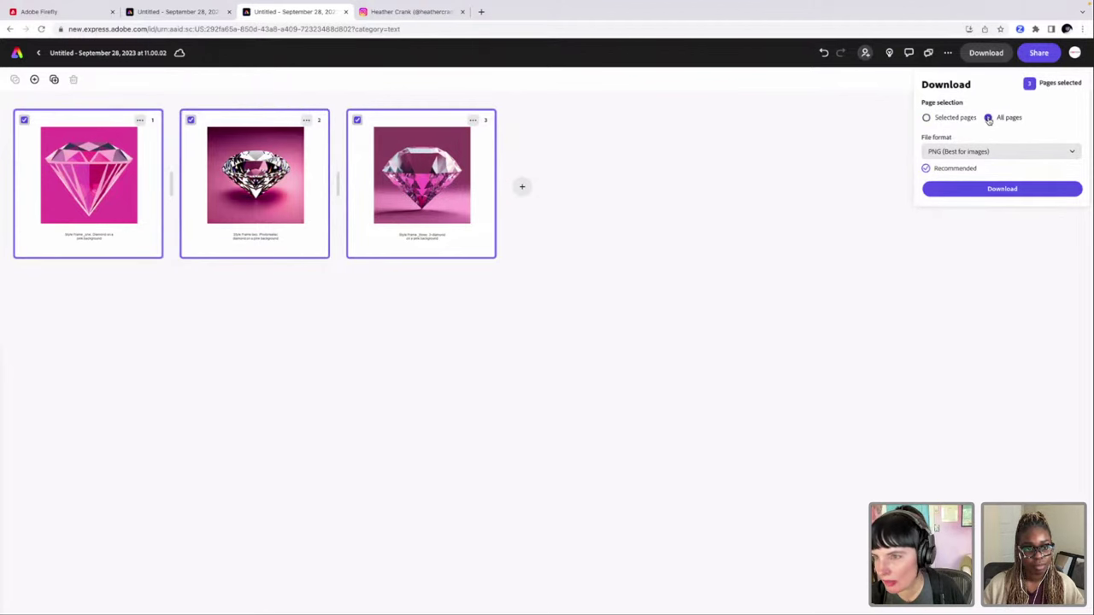
click(1025, 153)
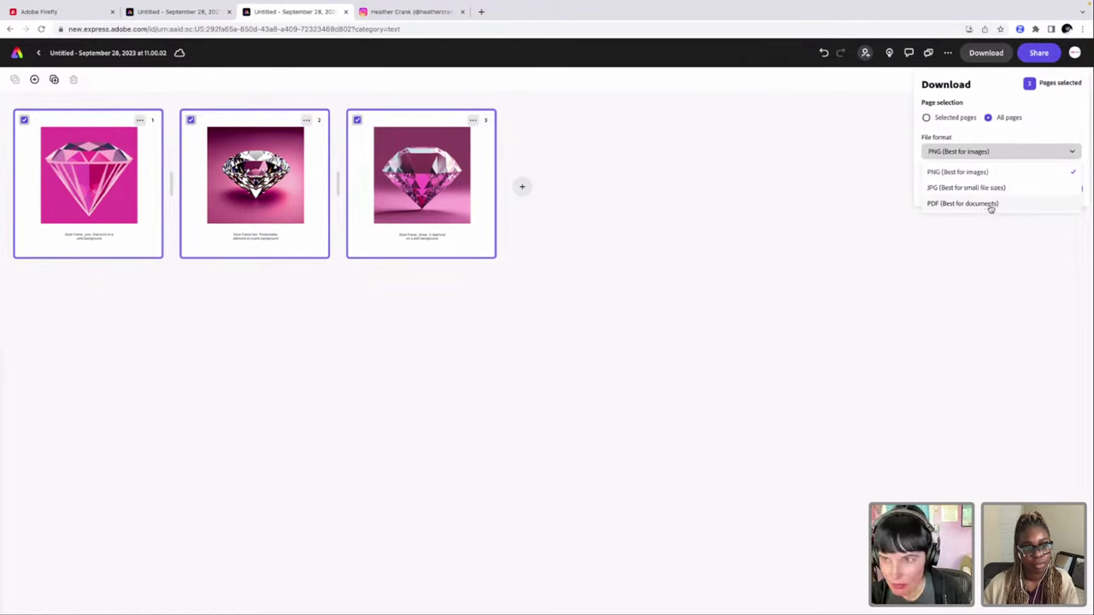
click(865, 55)
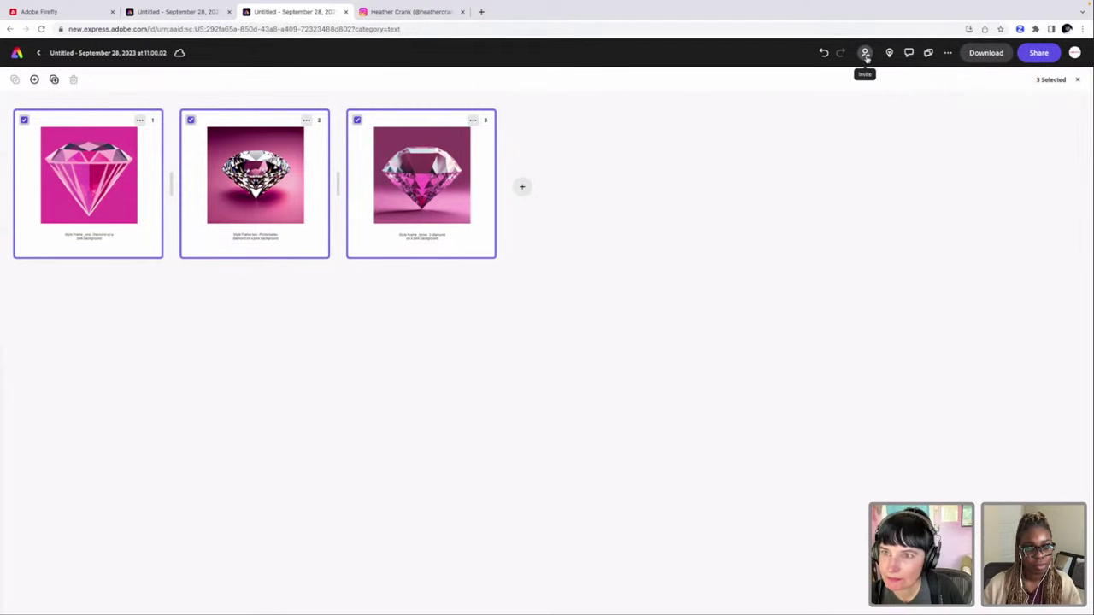
Step: View the file's Share settings, close them, and go back to the Express home page
click(865, 54)
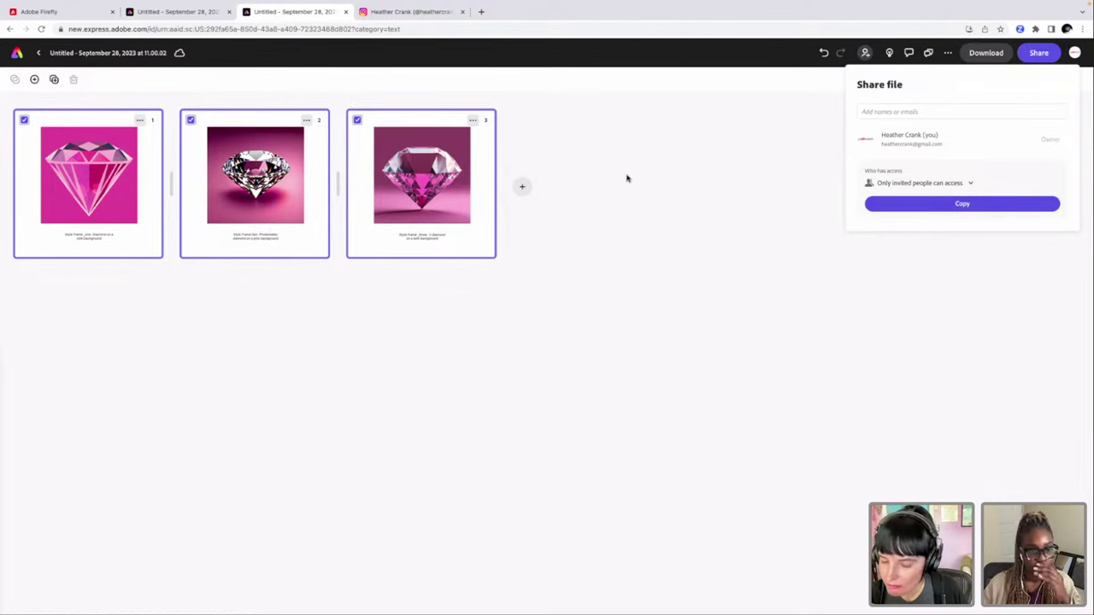
click(333, 86)
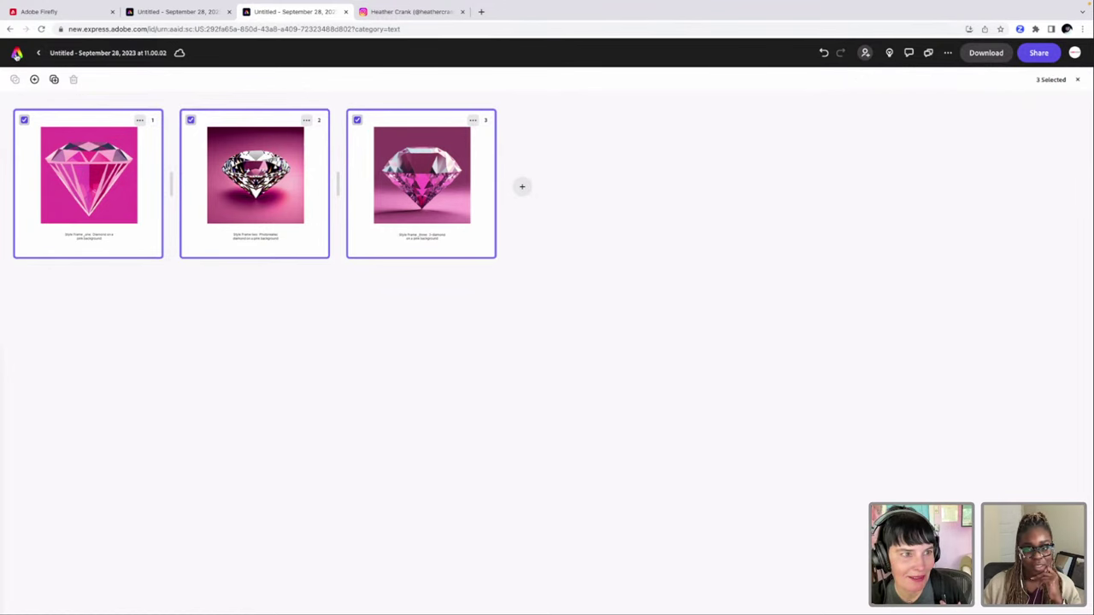
click(16, 54)
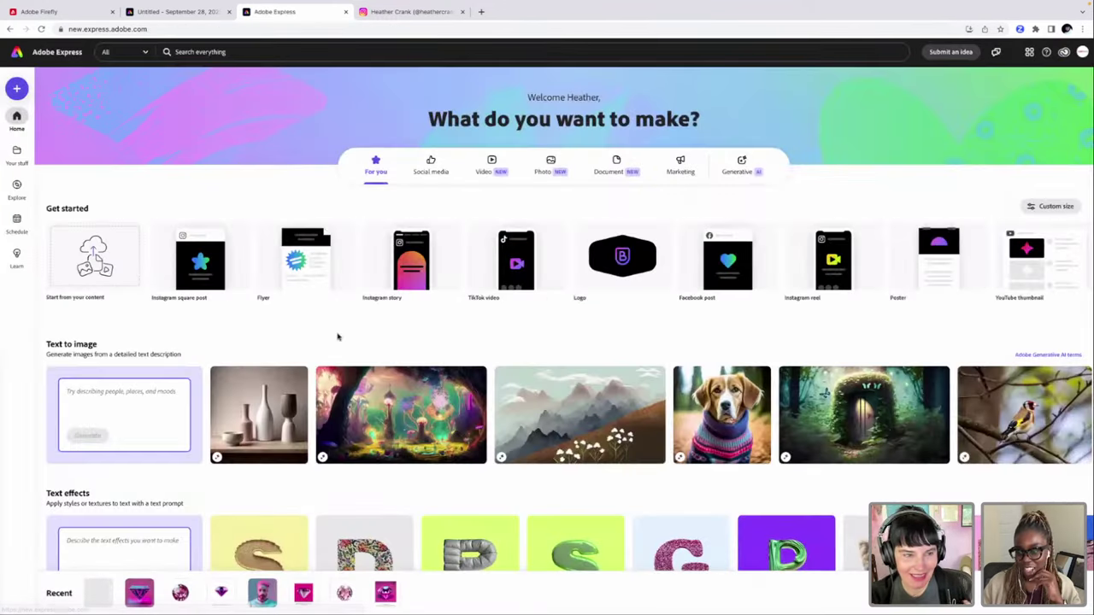
Step: Bring up the 'Untitled - September 28' neon diamond design, closing the Instagram tab and Text to image panel
mouse_move(240, 229)
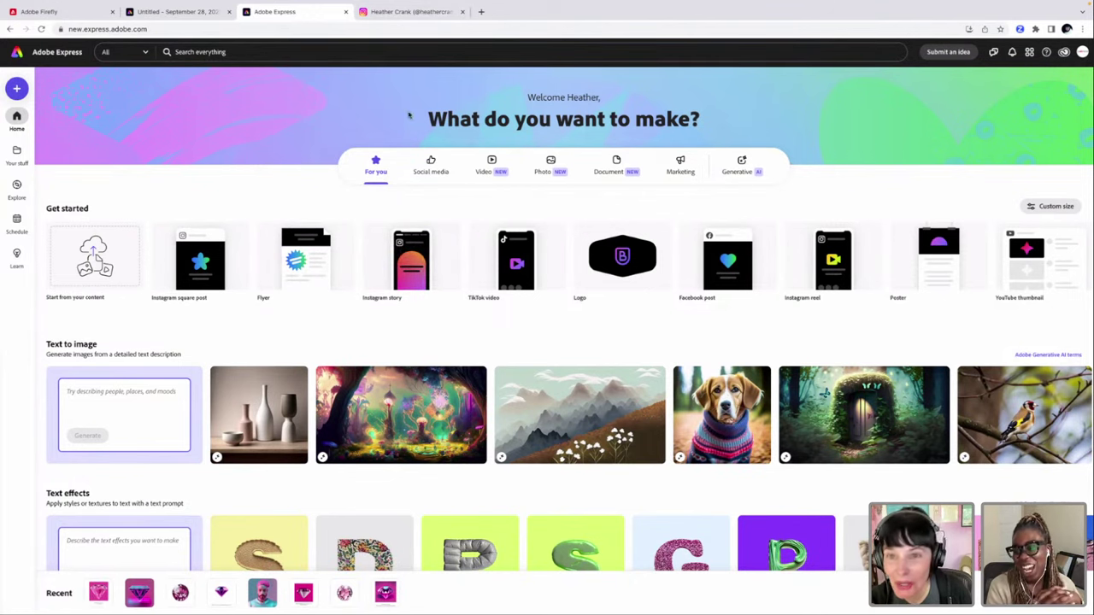
click(287, 28)
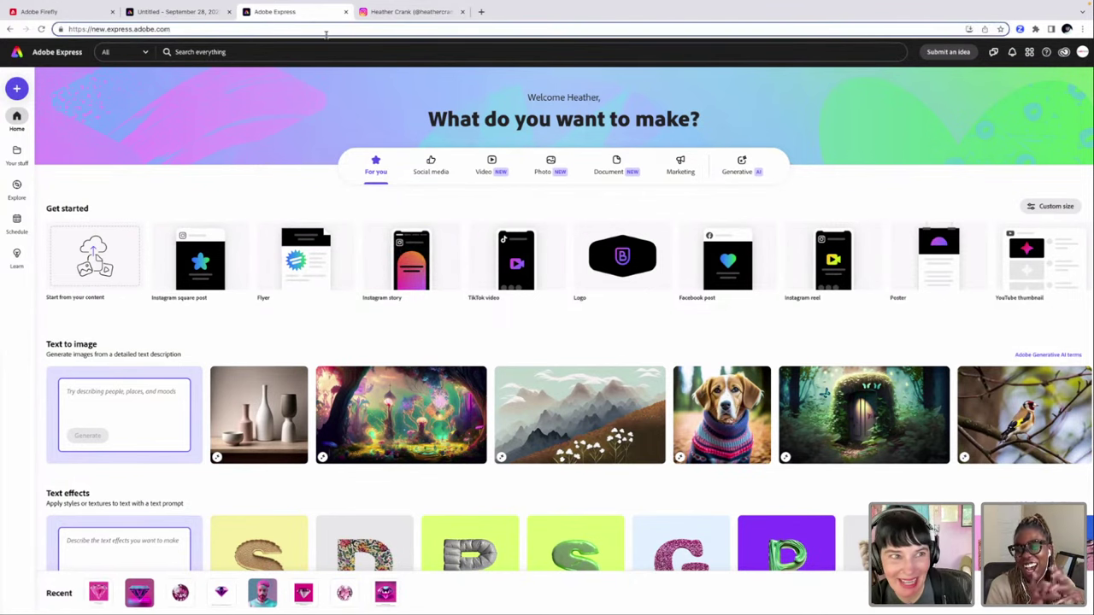
click(169, 12)
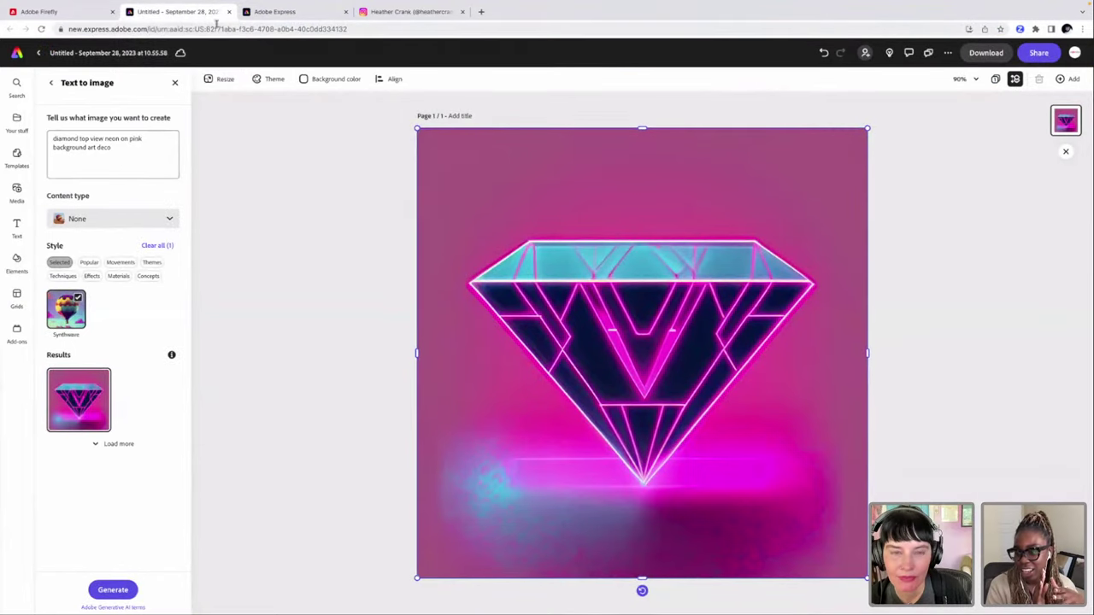
click(463, 12)
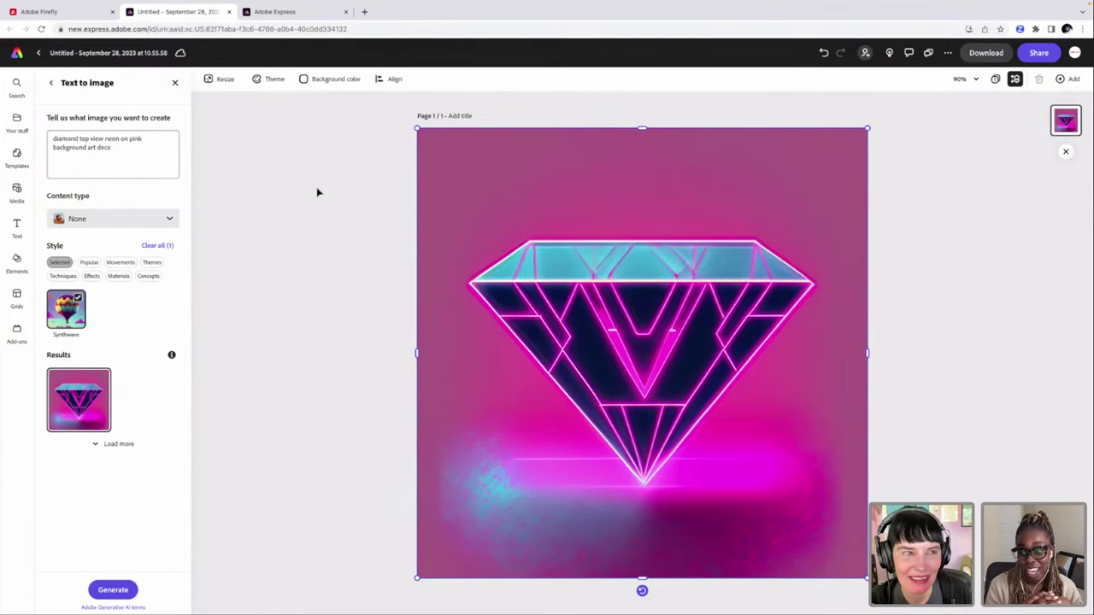
click(234, 203)
mouse_move(3, 283)
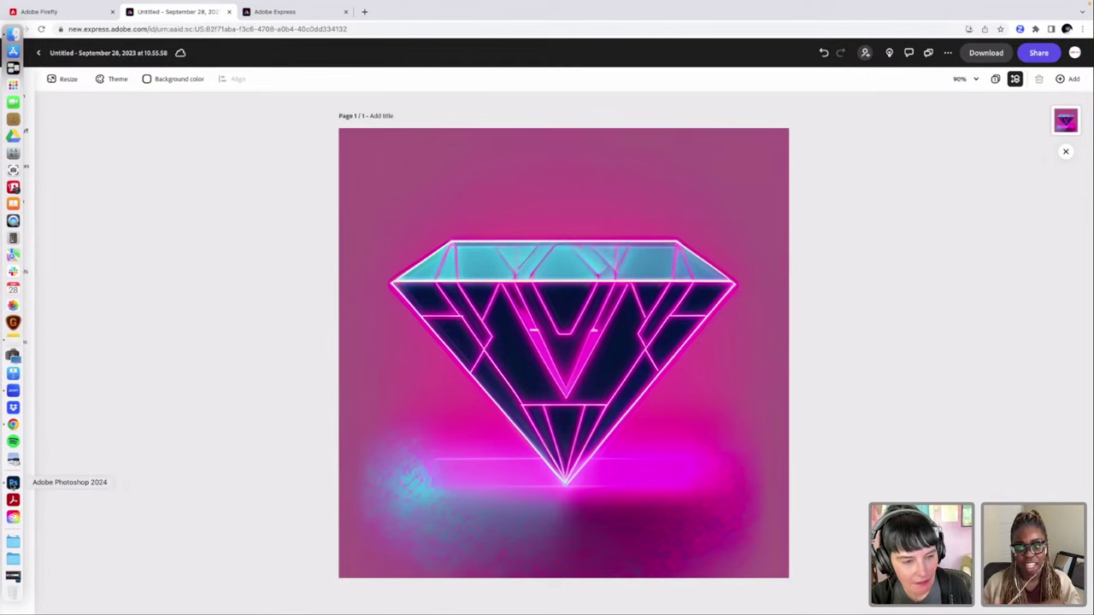
Step: Open the presentation PDF in Acrobat, scroll to page 15 Deconstructed Script, and maximize the window
click(13, 499)
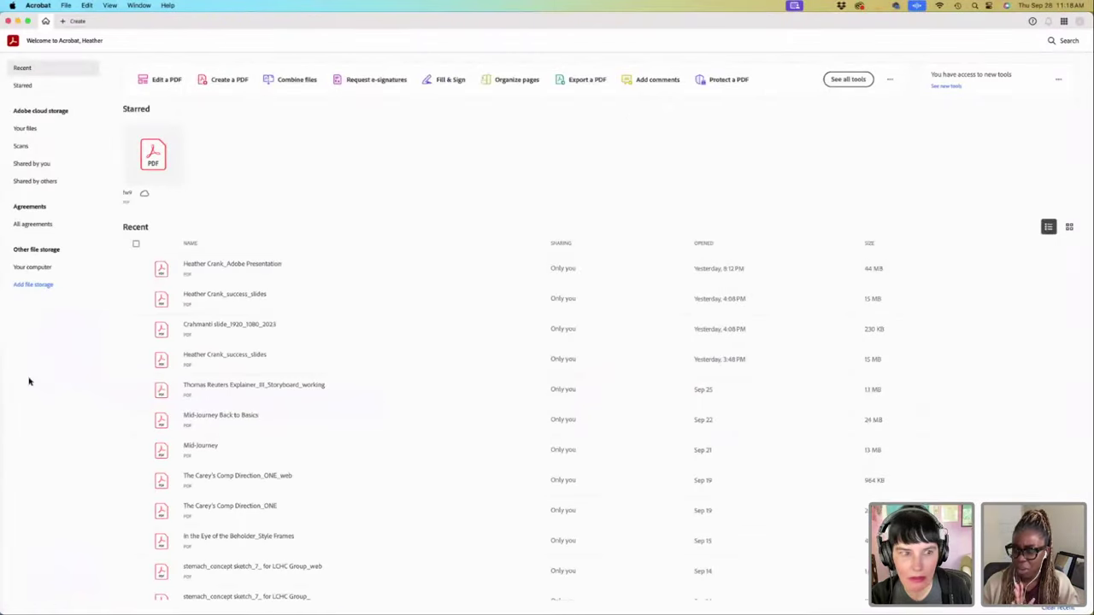
double_click(322, 271)
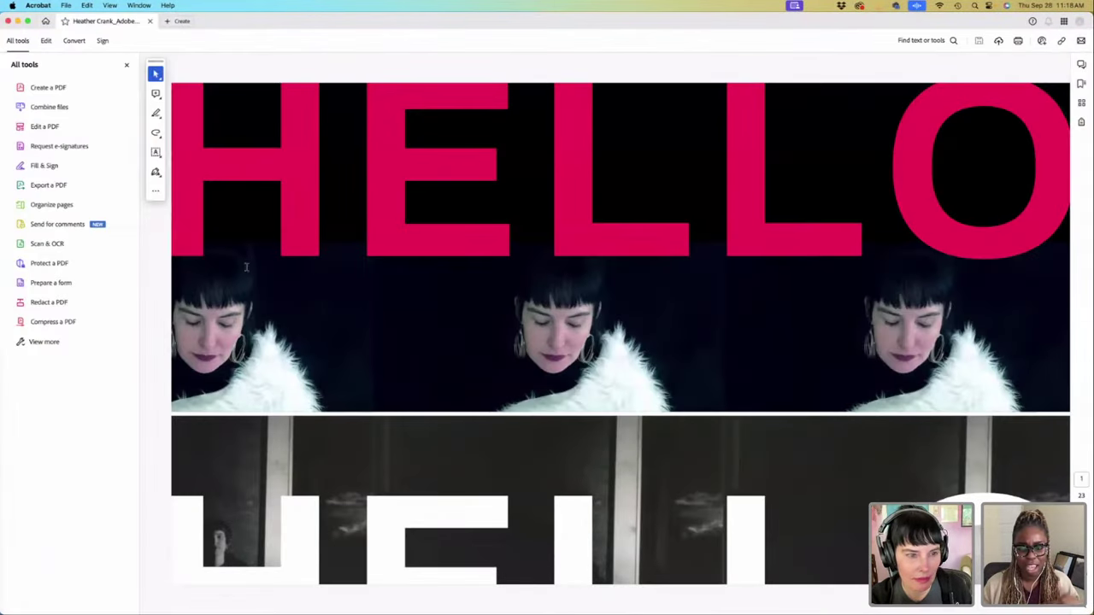
scroll(683, 330, down, 5)
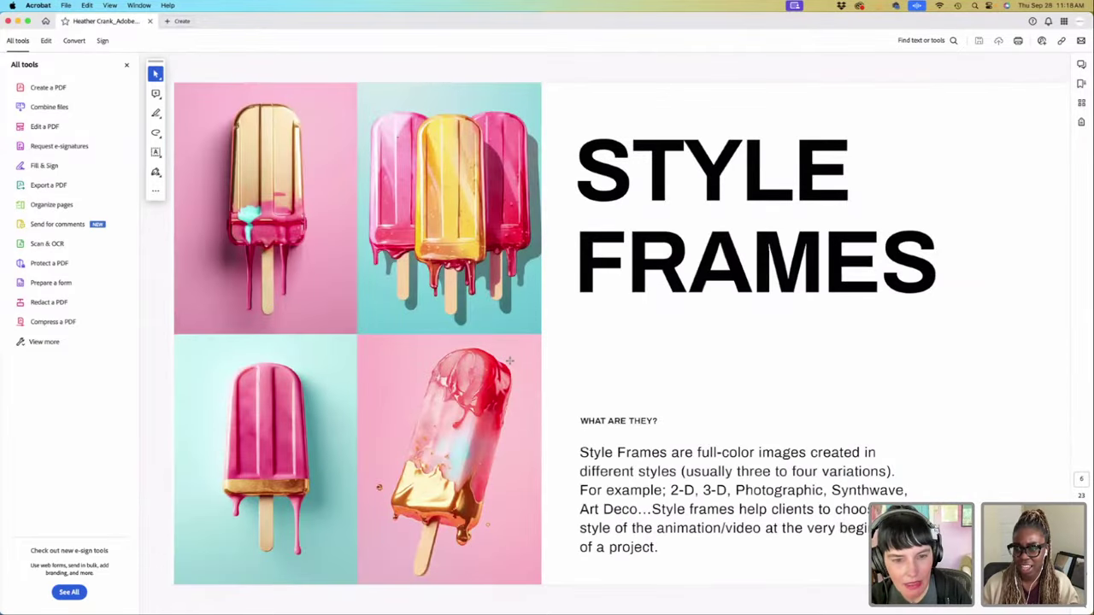
scroll(510, 363, down, 2)
scroll(509, 363, down, 3)
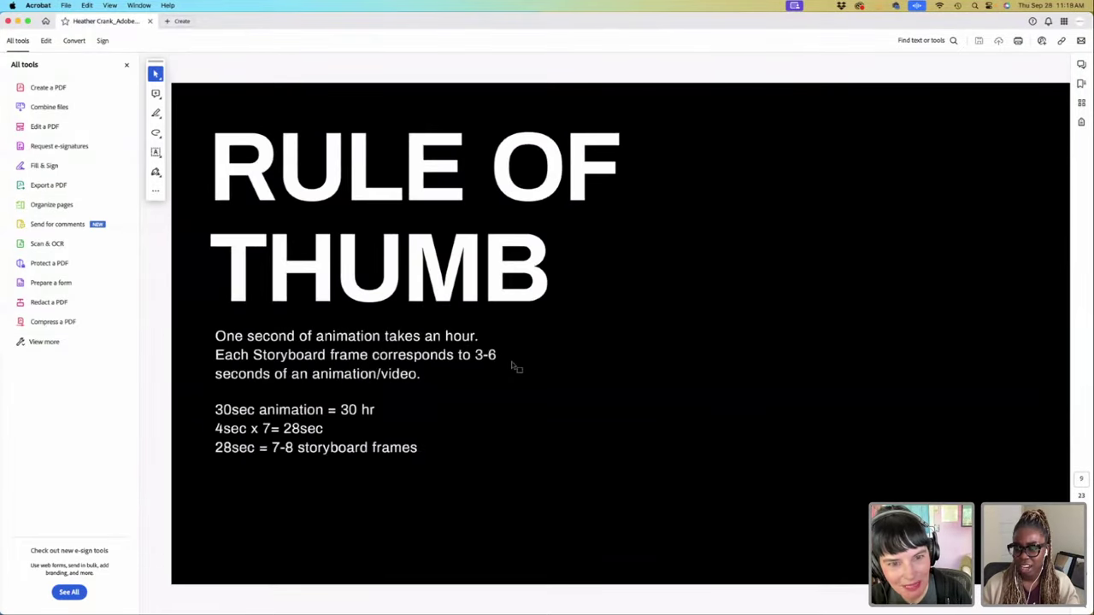
scroll(515, 367, down, 3)
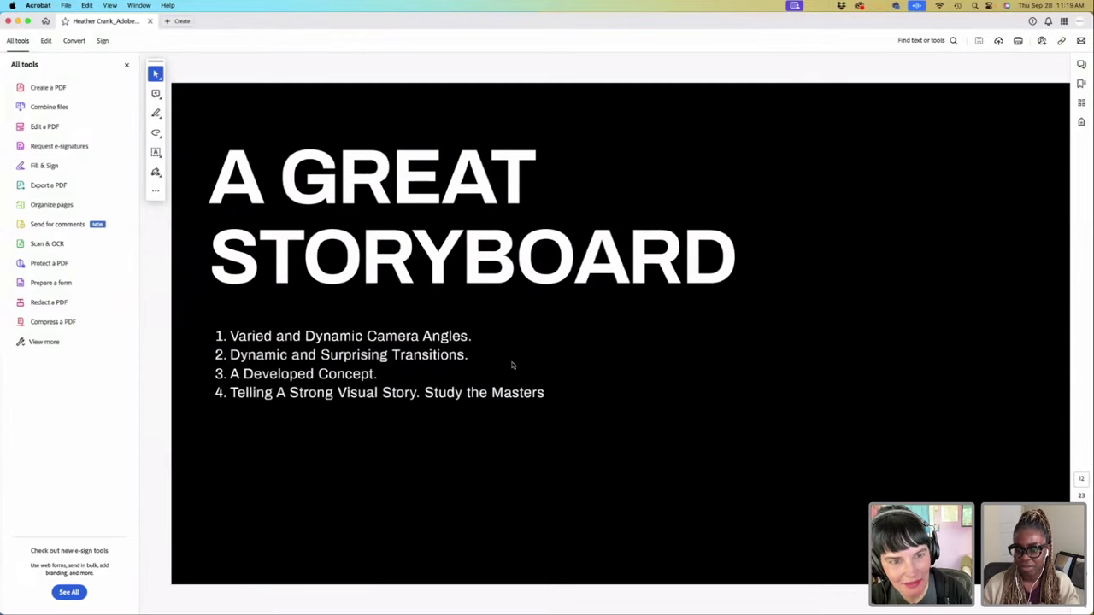
scroll(513, 366, down, 3)
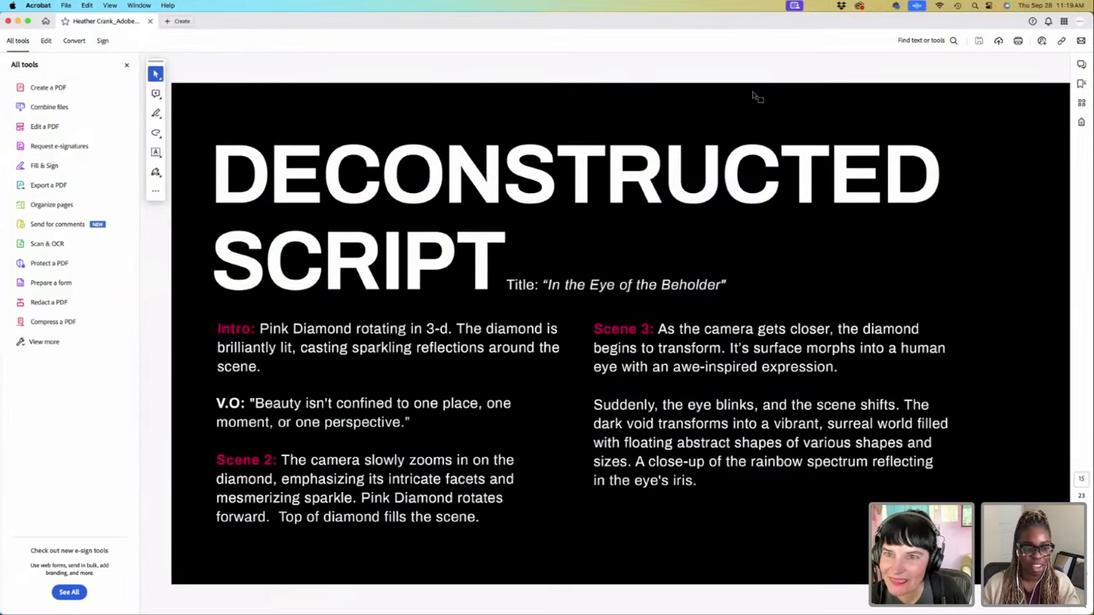
click(28, 21)
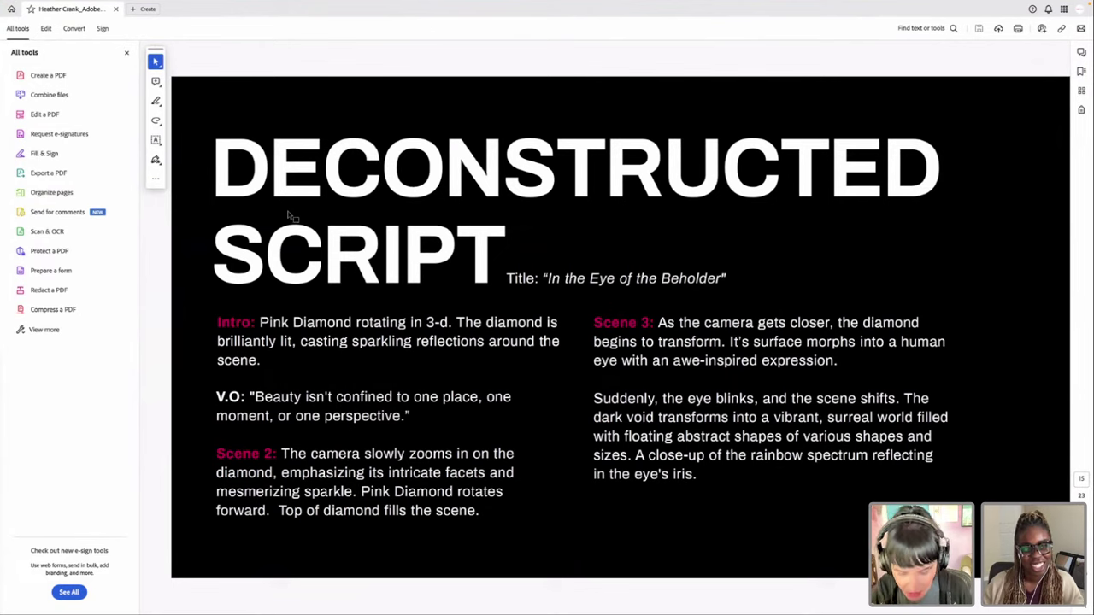
Step: Run the PDF full-screen with Cmd+L and advance past the Scenes 4–7 slide to TO RECAP
key(super+l)
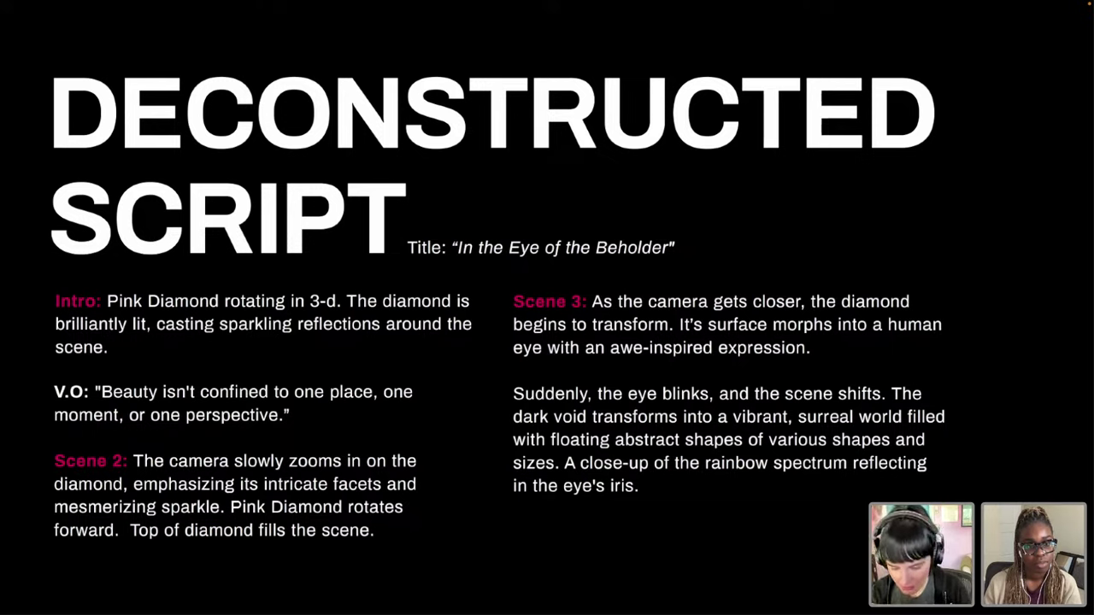
click(730, 556)
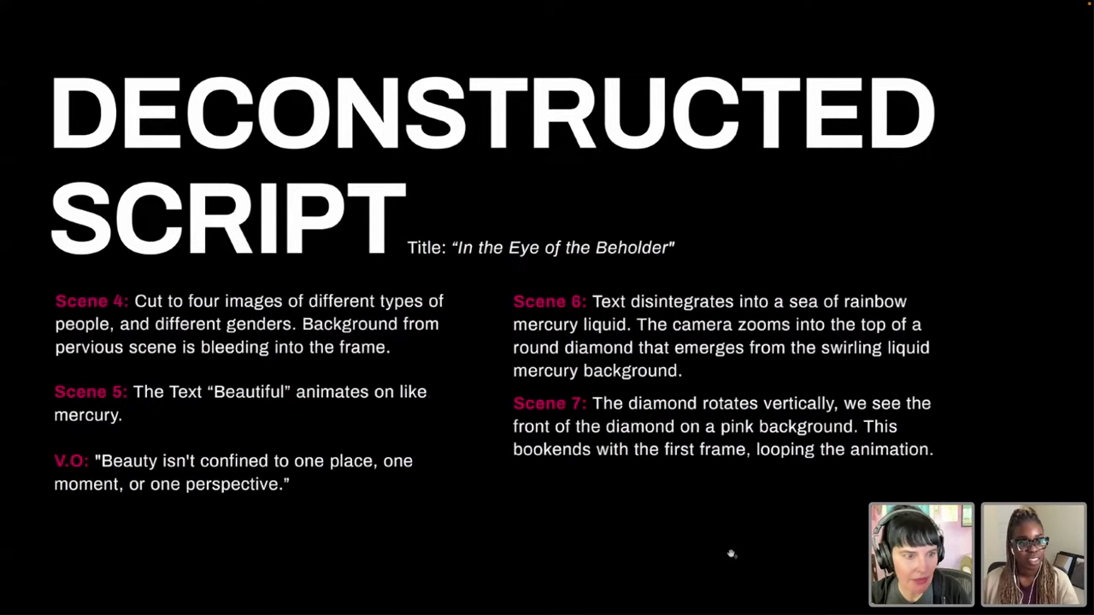
click(835, 610)
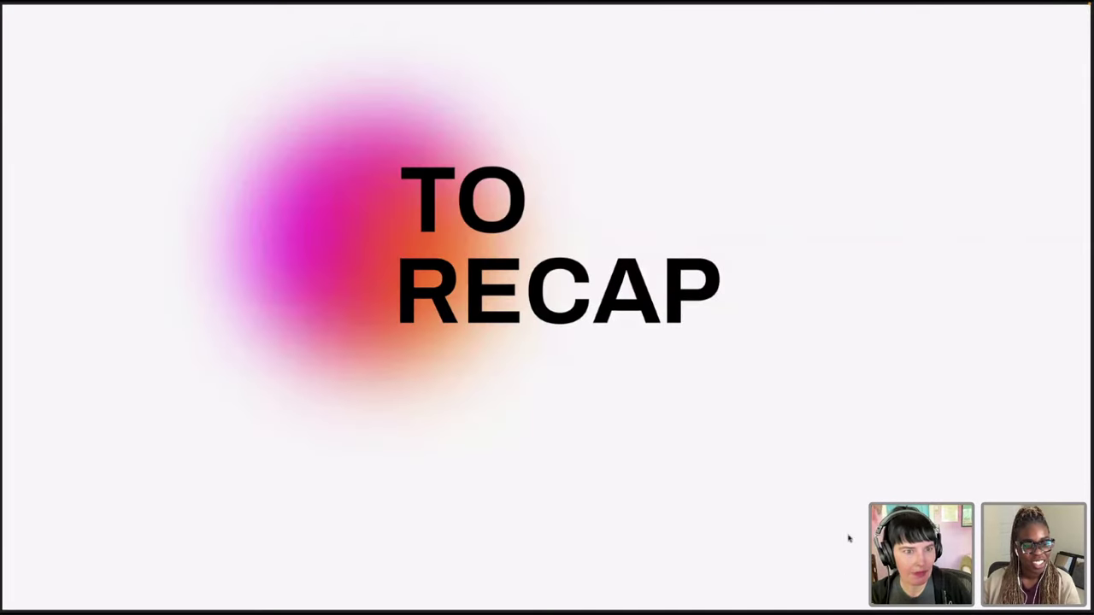
Step: Exit full-screen mode and bring the Photoshop 2024 halfway storyboard file to the front
key(Escape)
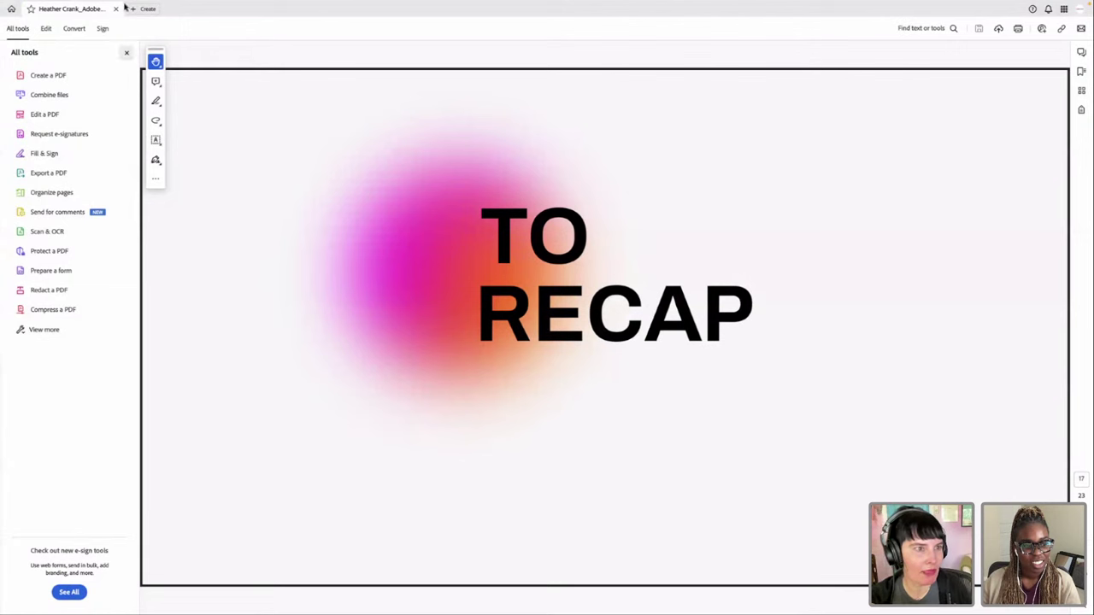
mouse_move(2, 227)
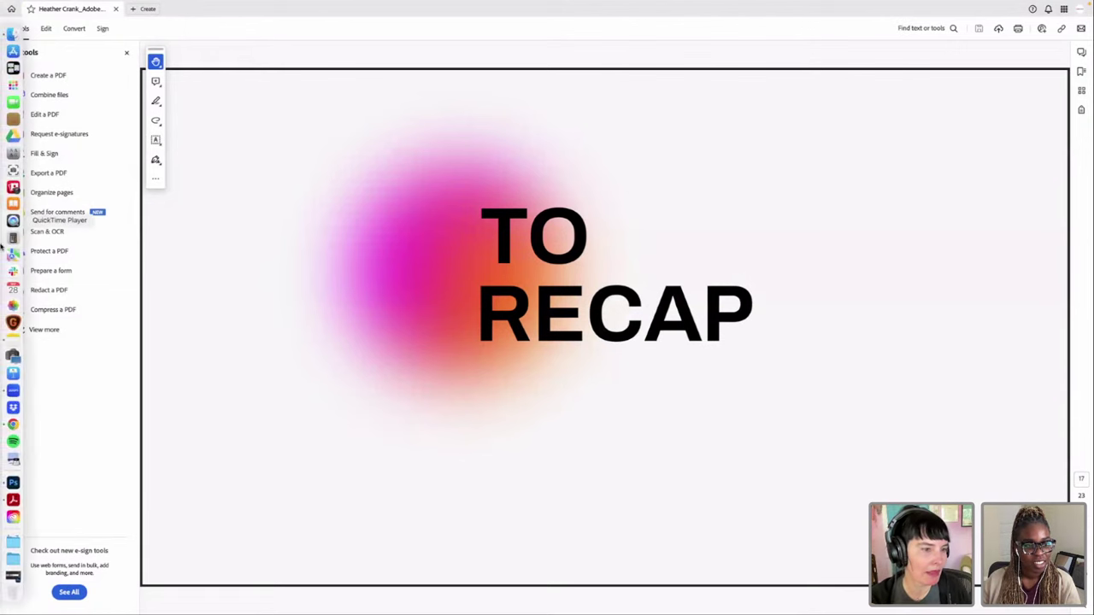
click(13, 483)
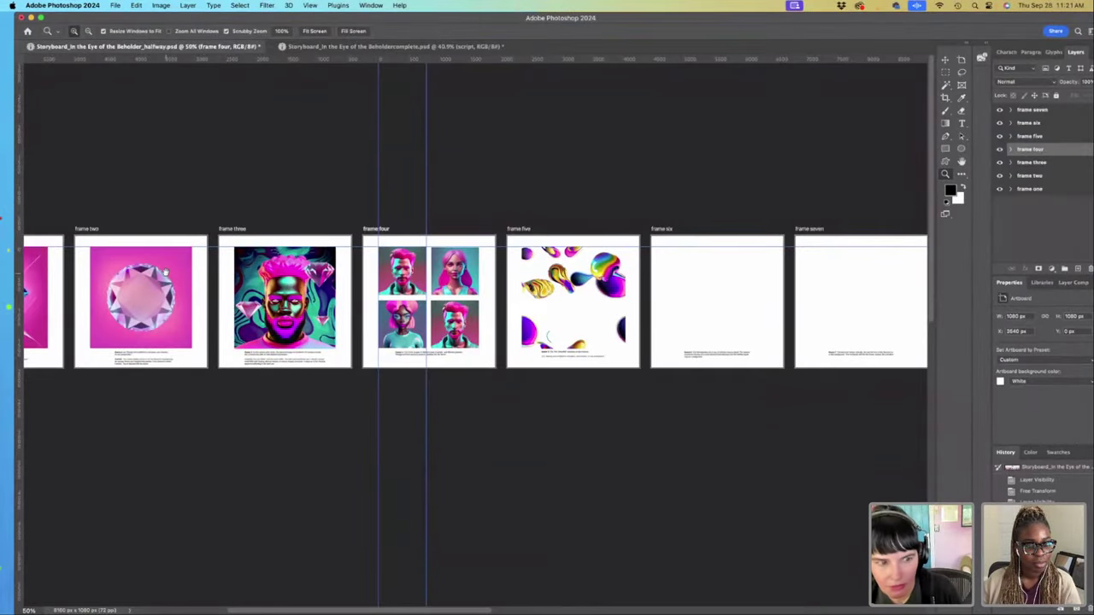
Step: Magnify the frame one and two diamond artboards with Scrubby Zoom, then open the File menu
scroll(165, 272, left, 5)
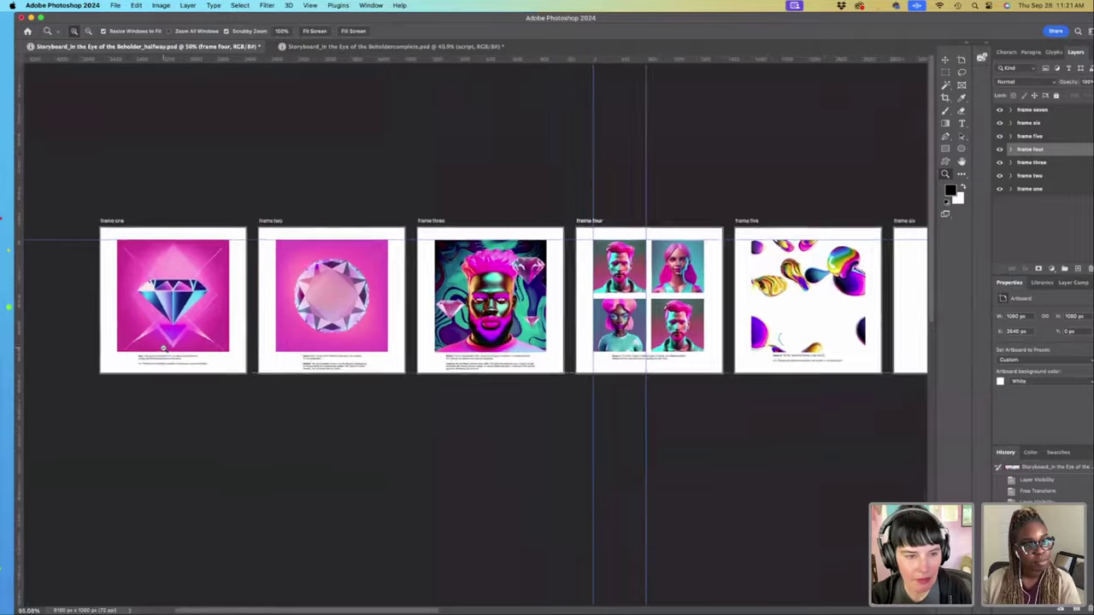
drag(163, 348, 300, 404)
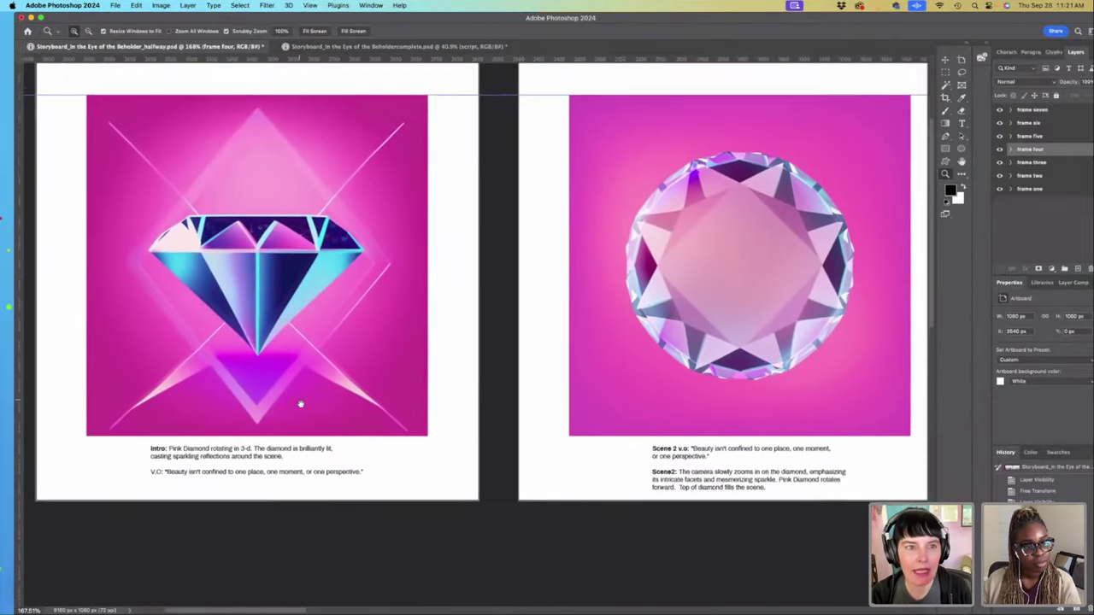
scroll(300, 404, left, 2)
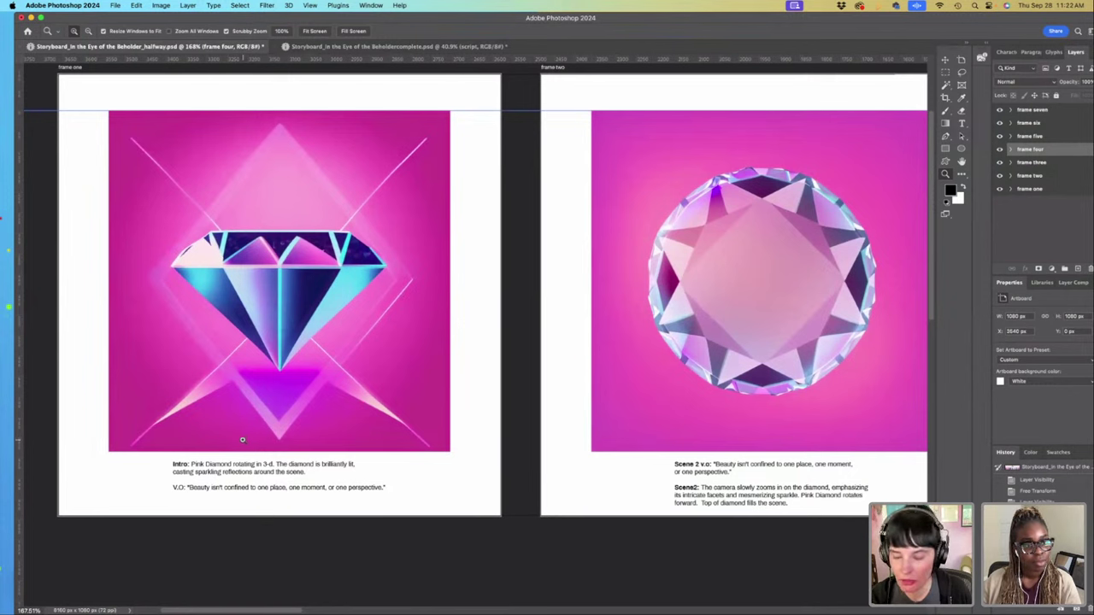
click(116, 7)
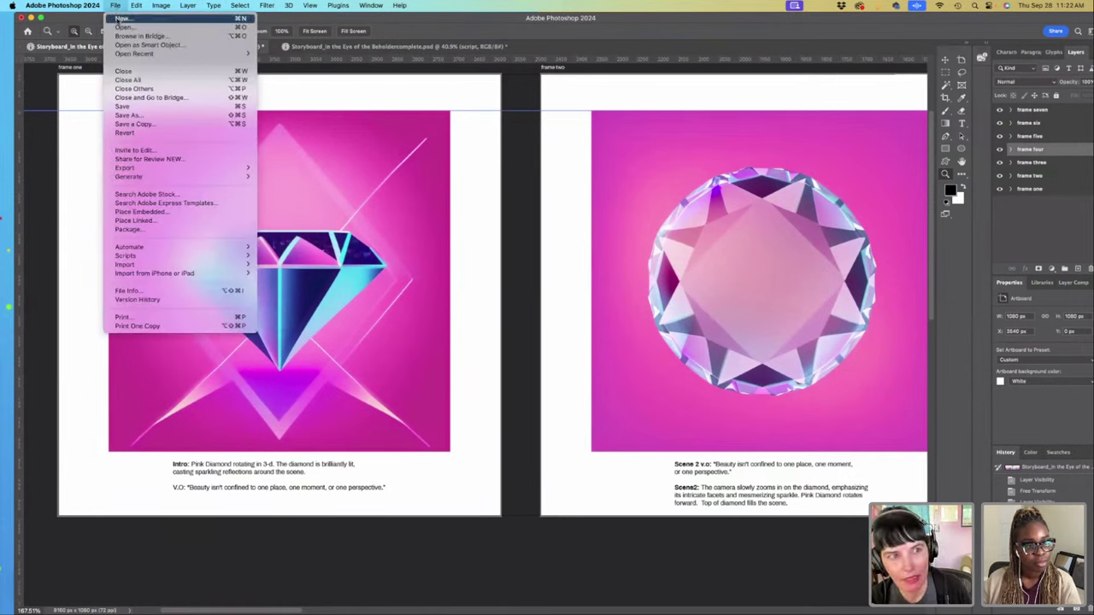
Step: Create a new Artboard-type document at Desktop HD 1440×1024
click(123, 18)
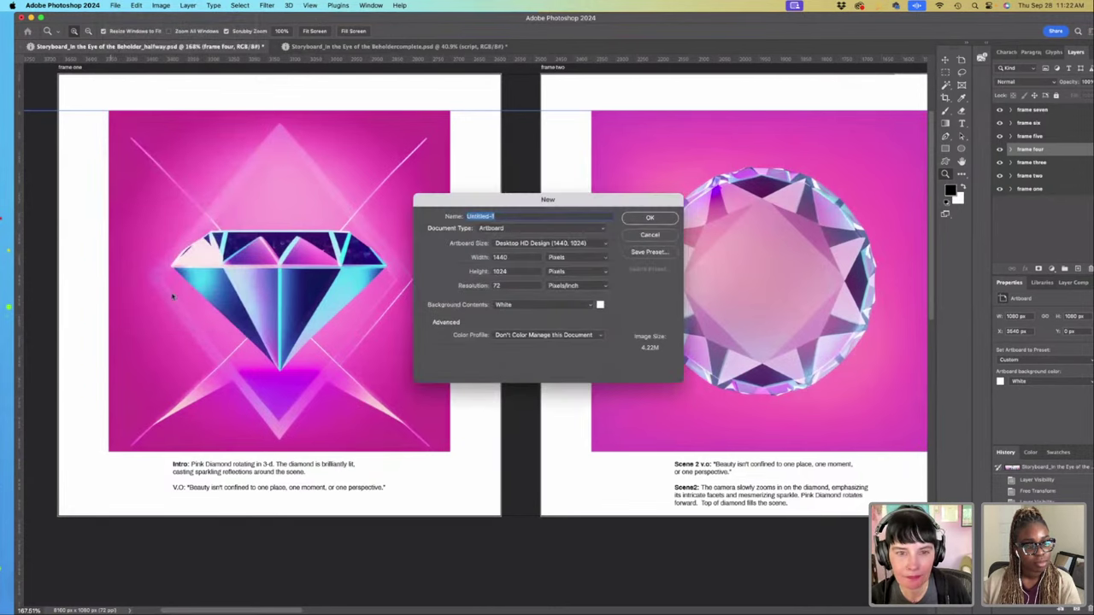
click(565, 229)
click(565, 230)
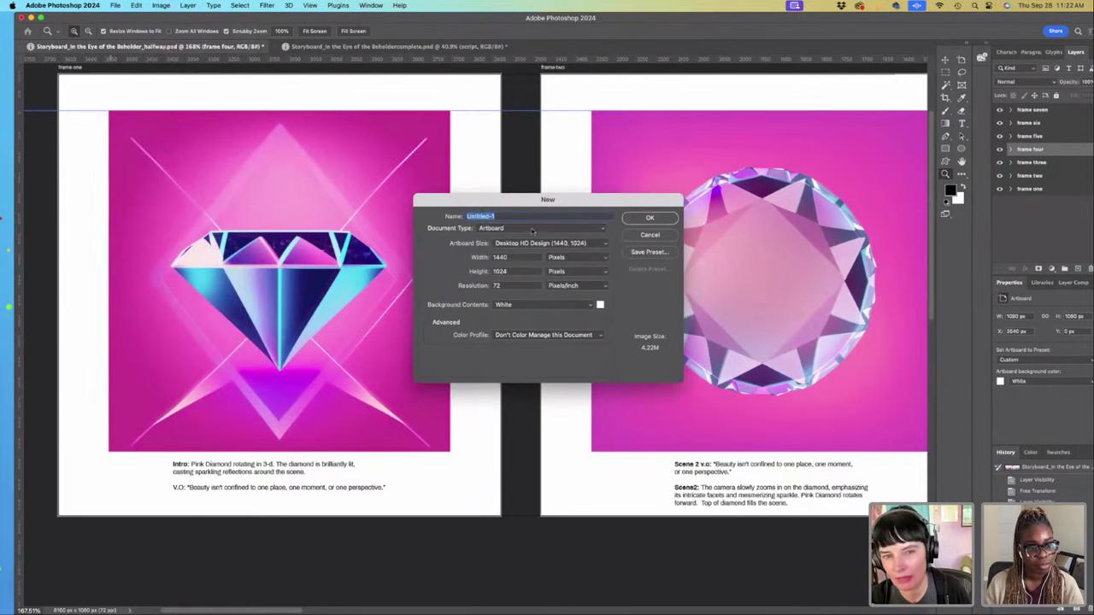
click(533, 229)
click(532, 227)
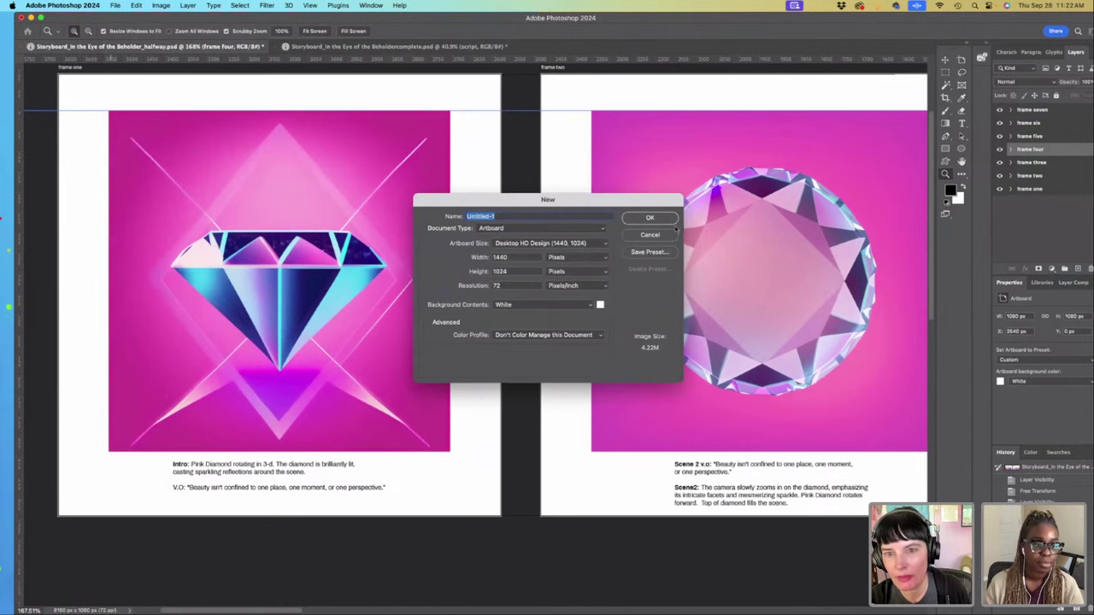
click(667, 219)
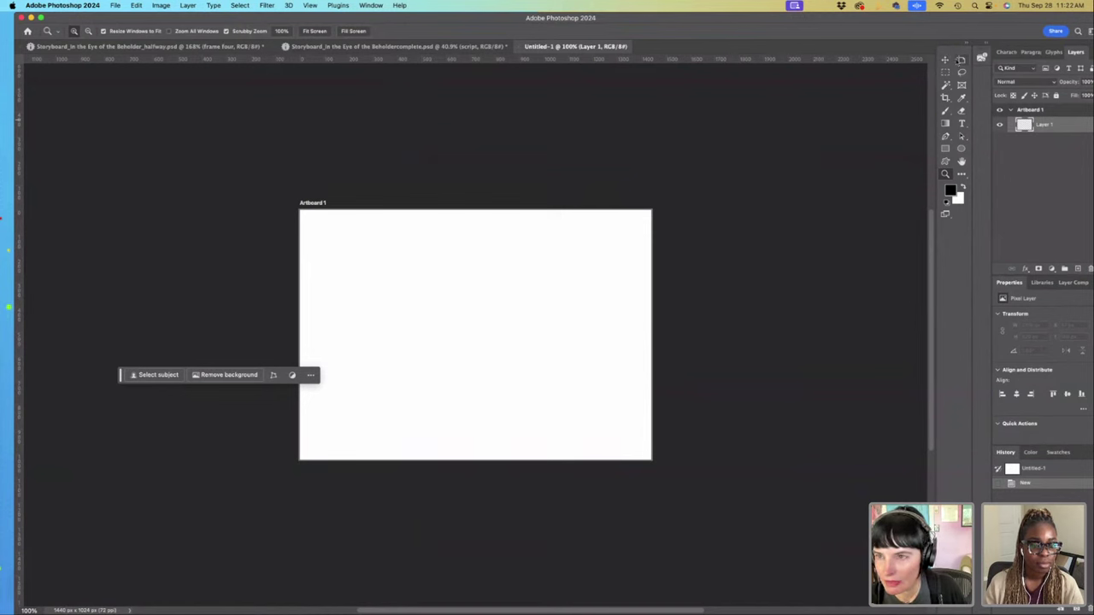
Step: Undo an accidental oversized artboard and select Artboard 1 with the Artboard tool
click(961, 59)
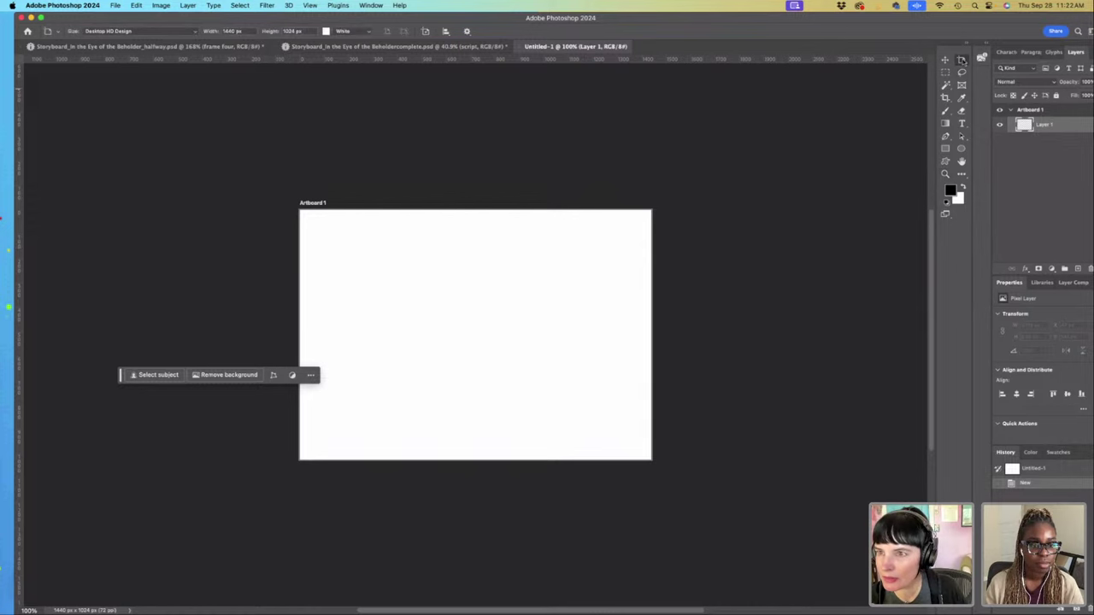
drag(289, 195, 700, 507)
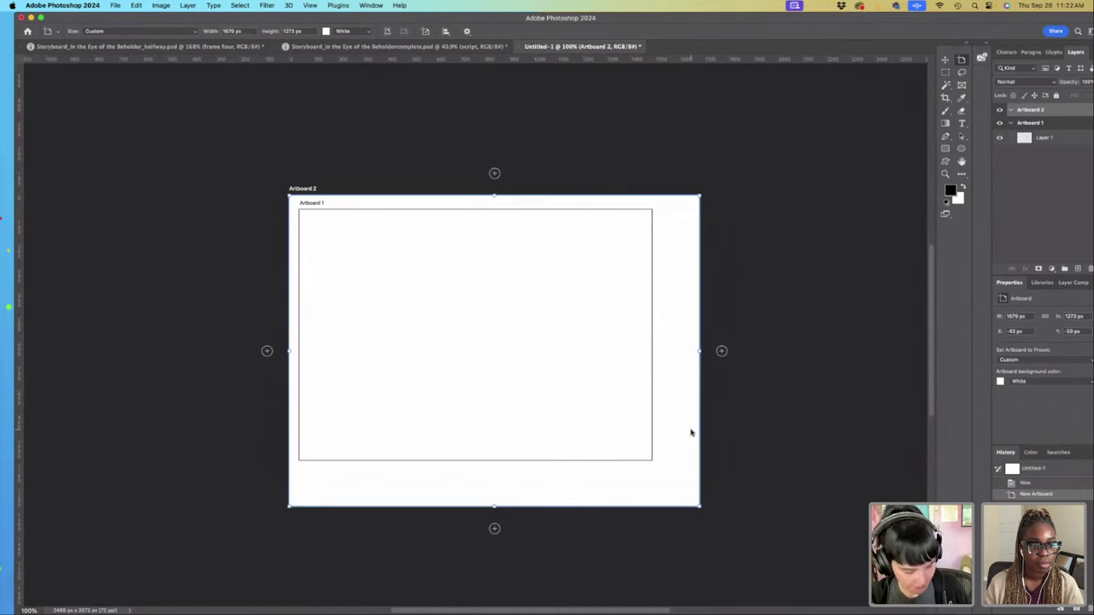
key(super+z)
key(v)
click(620, 324)
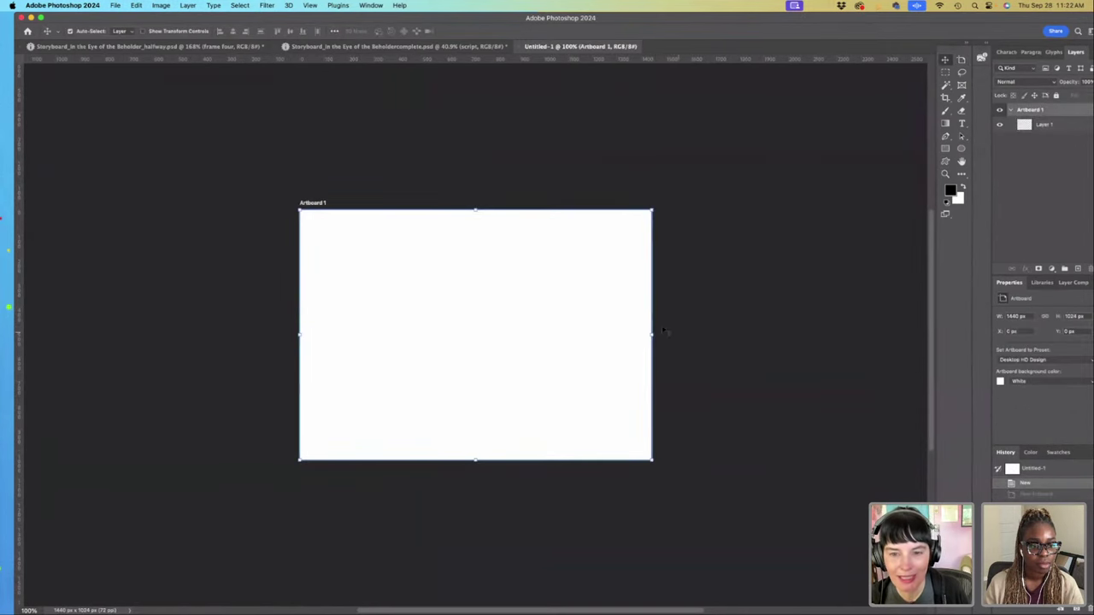
click(335, 225)
drag(286, 195, 650, 470)
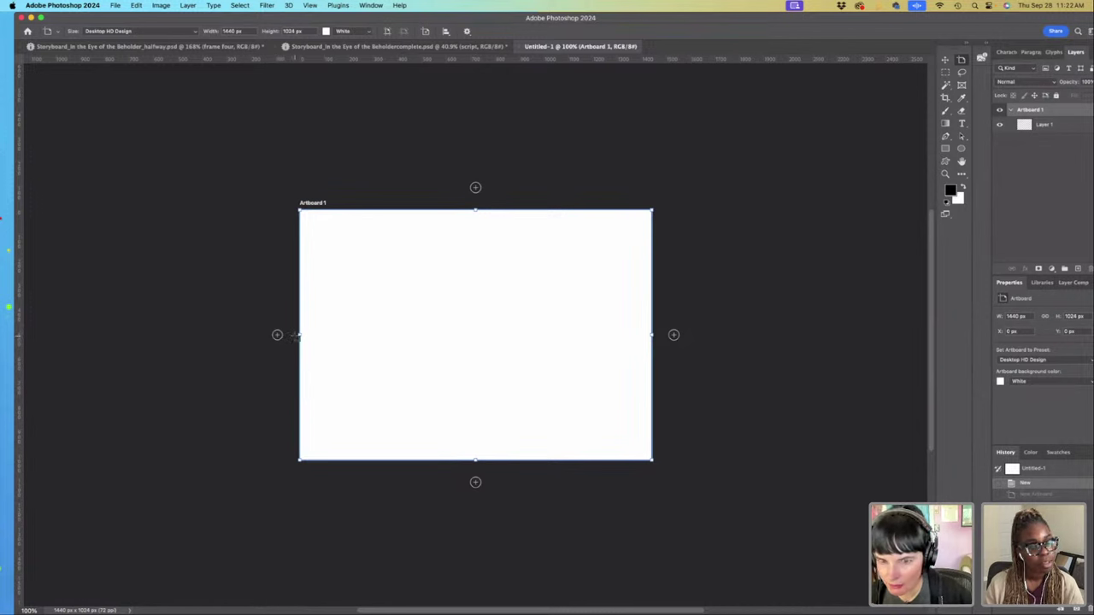
Step: Add artboards to the right of Artboard 1 until the row holds six
click(673, 335)
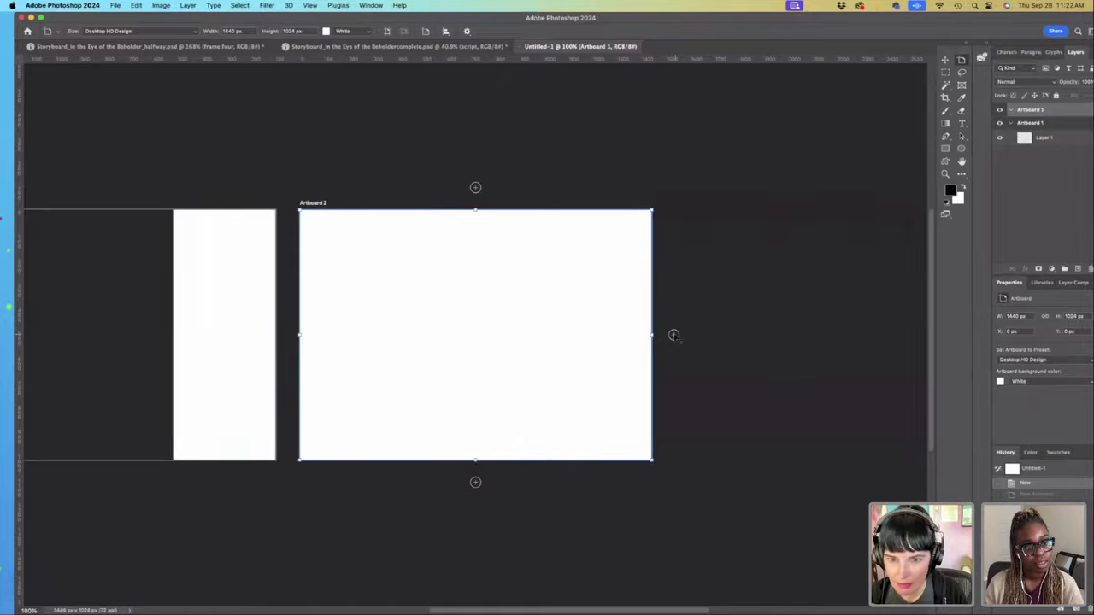
click(674, 335)
click(673, 335)
click(671, 335)
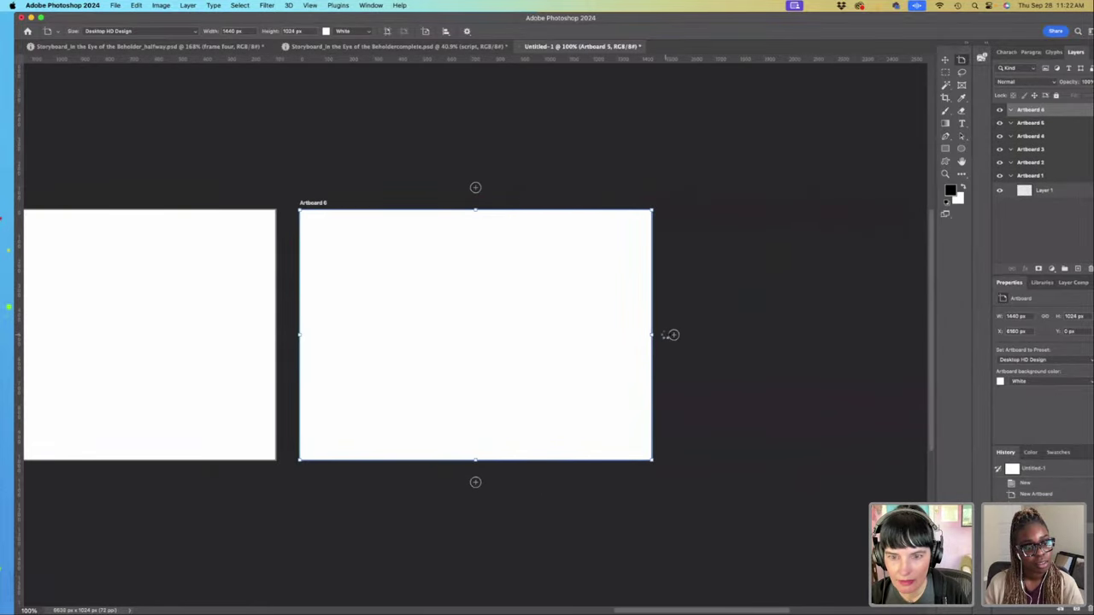
key(v)
drag(665, 334, 947, 178)
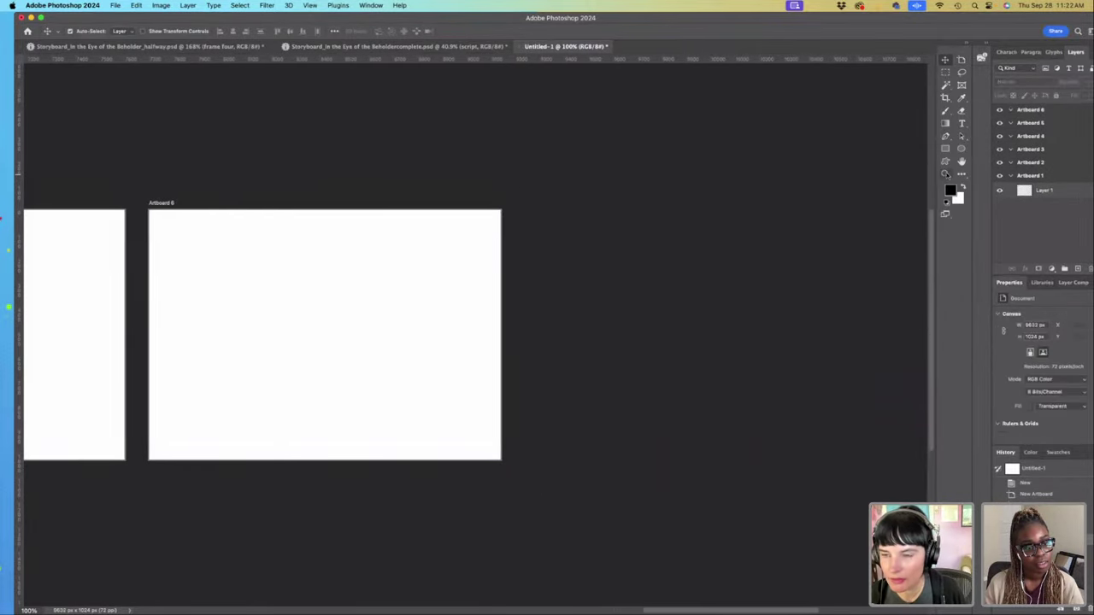
Step: Zoom out and pan to show all six artboards, collapsing Artboard 1's layer group
click(946, 175)
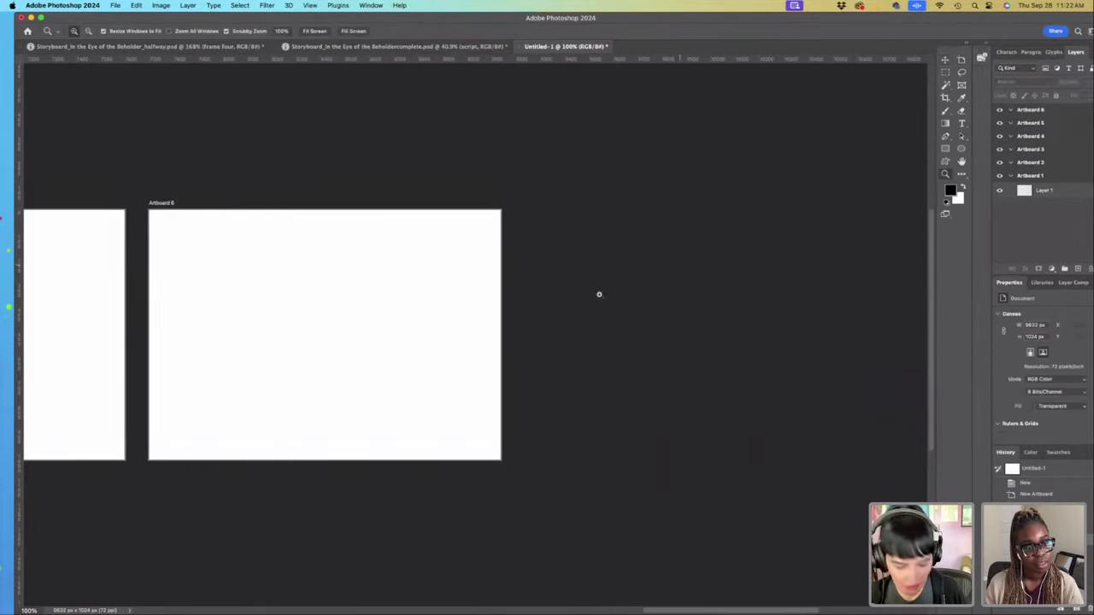
alt+click(357, 383)
alt+click(362, 384)
drag(288, 362, 682, 368)
scroll(439, 335, down, 5)
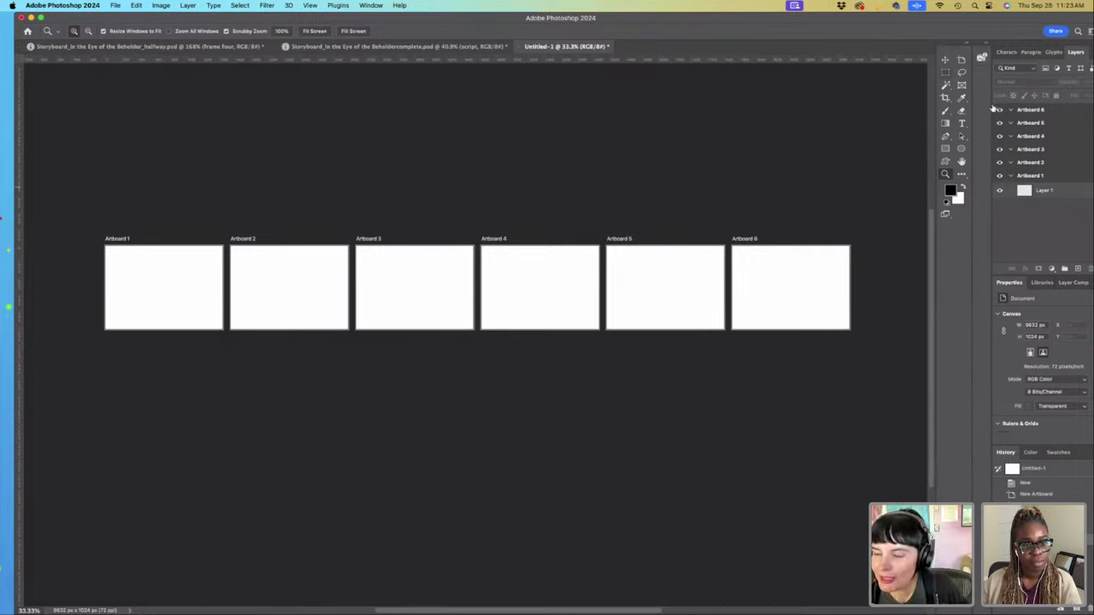
click(1011, 175)
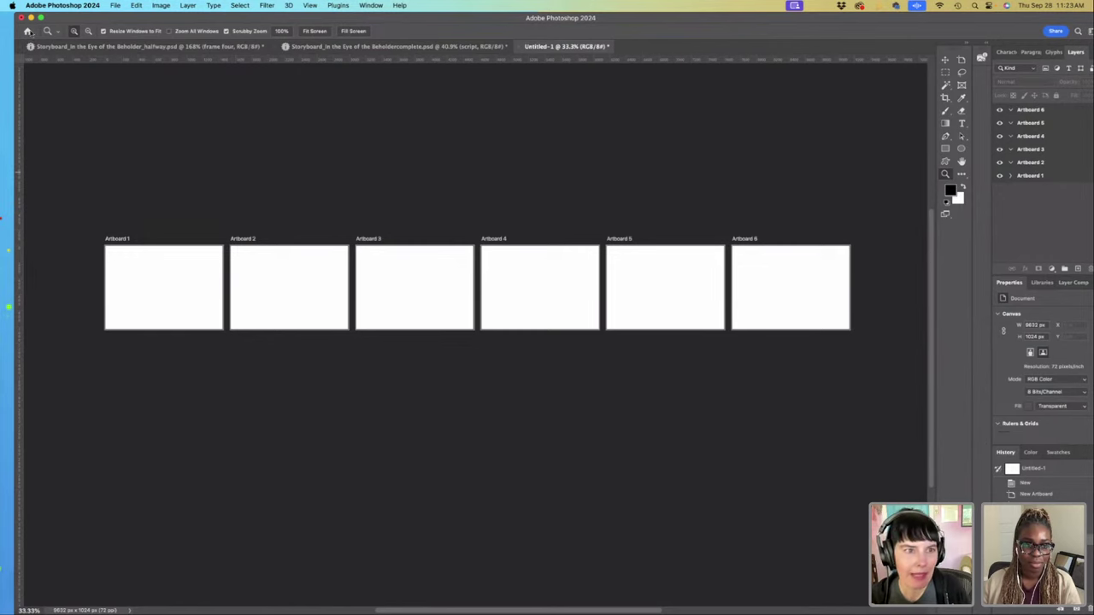
Step: Return to the halfway storyboard file and zoom out to view every frame
click(146, 46)
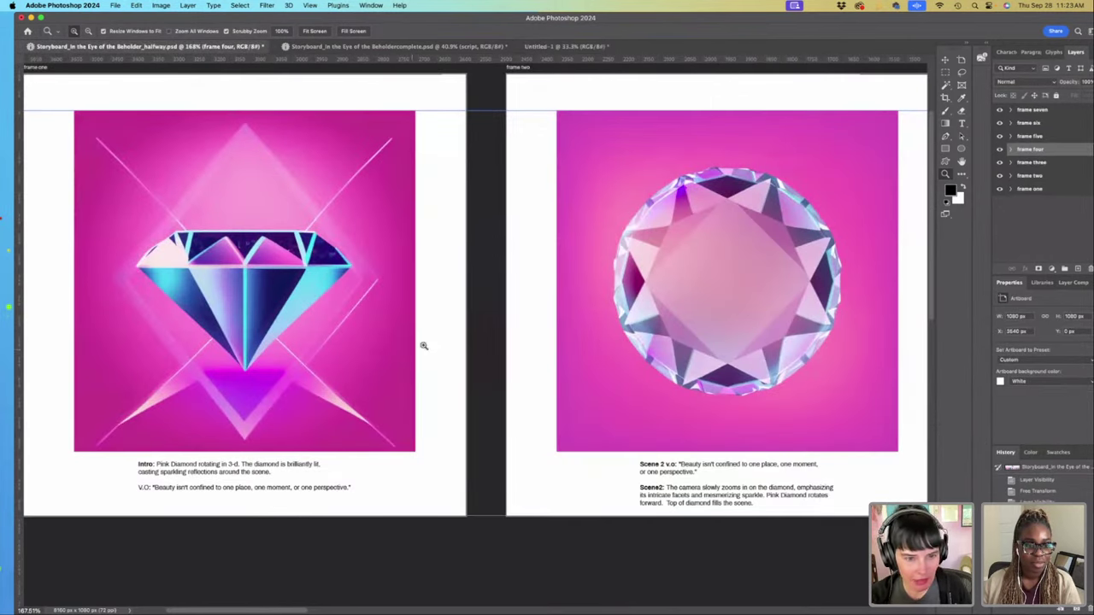
alt+click(449, 340)
alt+click(497, 341)
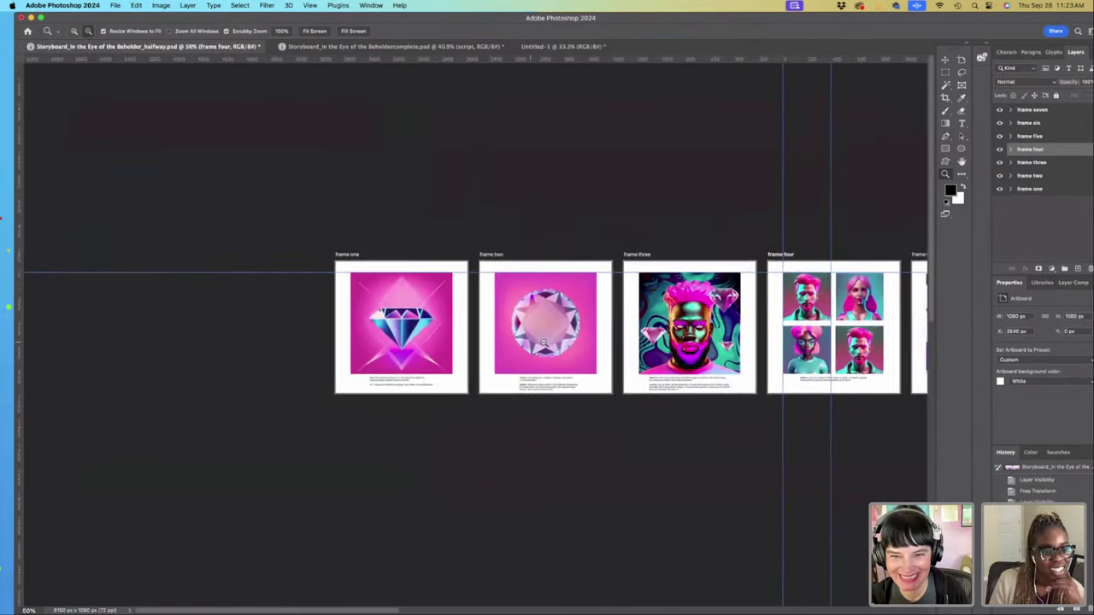
alt+click(539, 338)
scroll(603, 333, right, 3)
scroll(603, 332, right, 2)
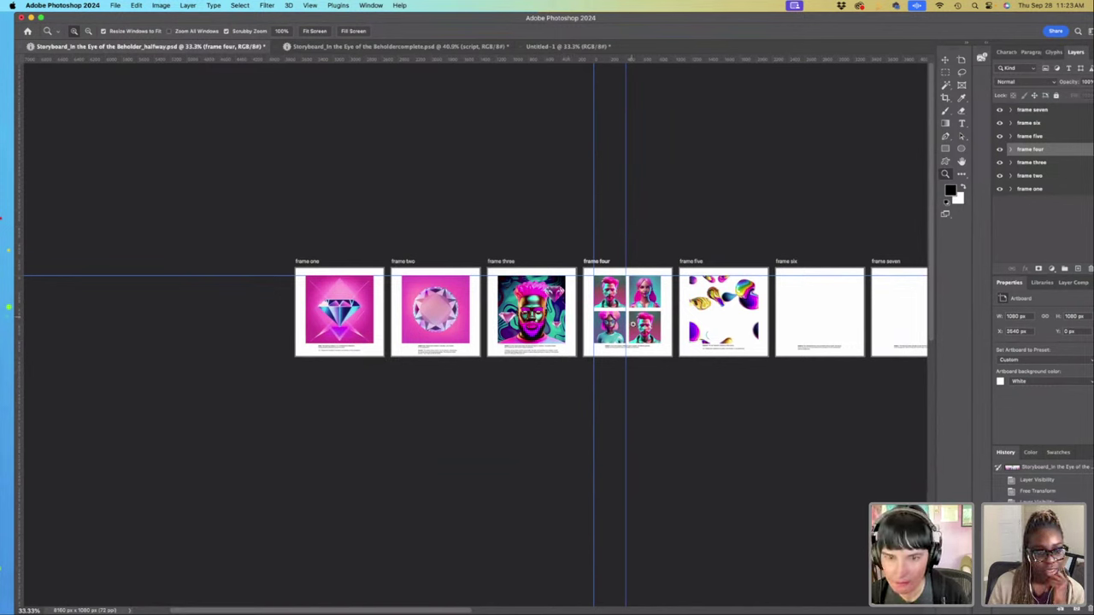
Step: Zoom in close on frame four's four neon portraits
drag(647, 328, 671, 348)
scroll(671, 348, right, 3)
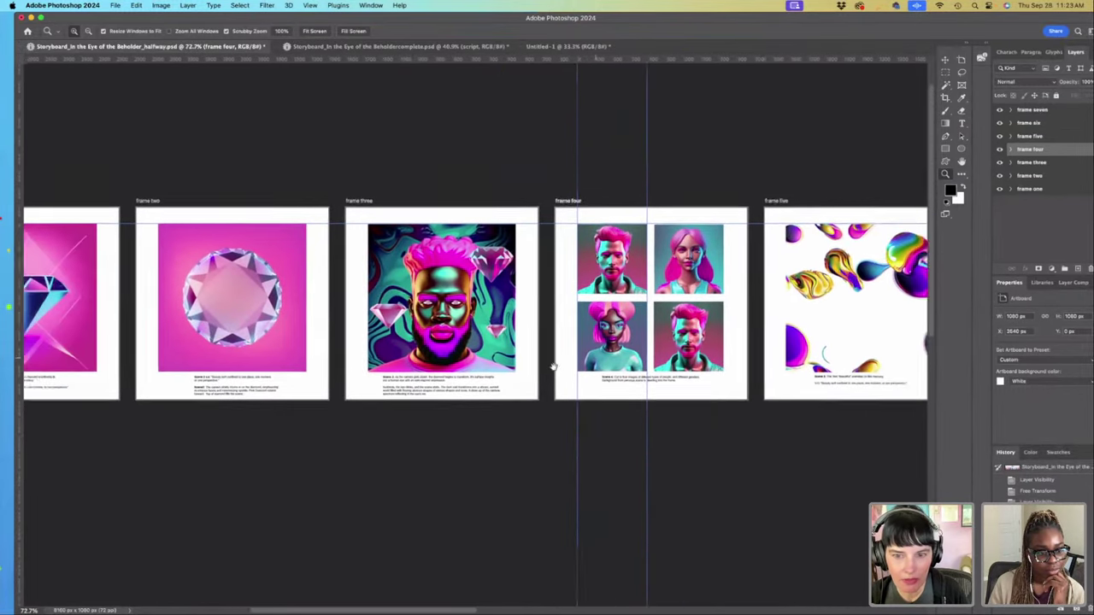
drag(599, 329, 614, 352)
scroll(612, 352, up, 3)
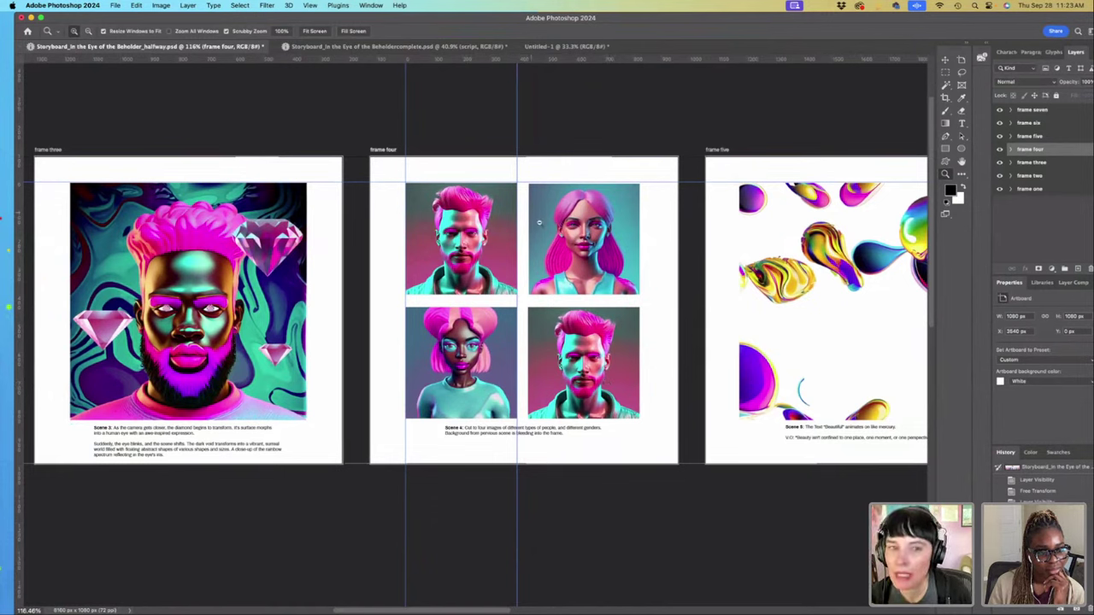
drag(498, 288, 498, 287)
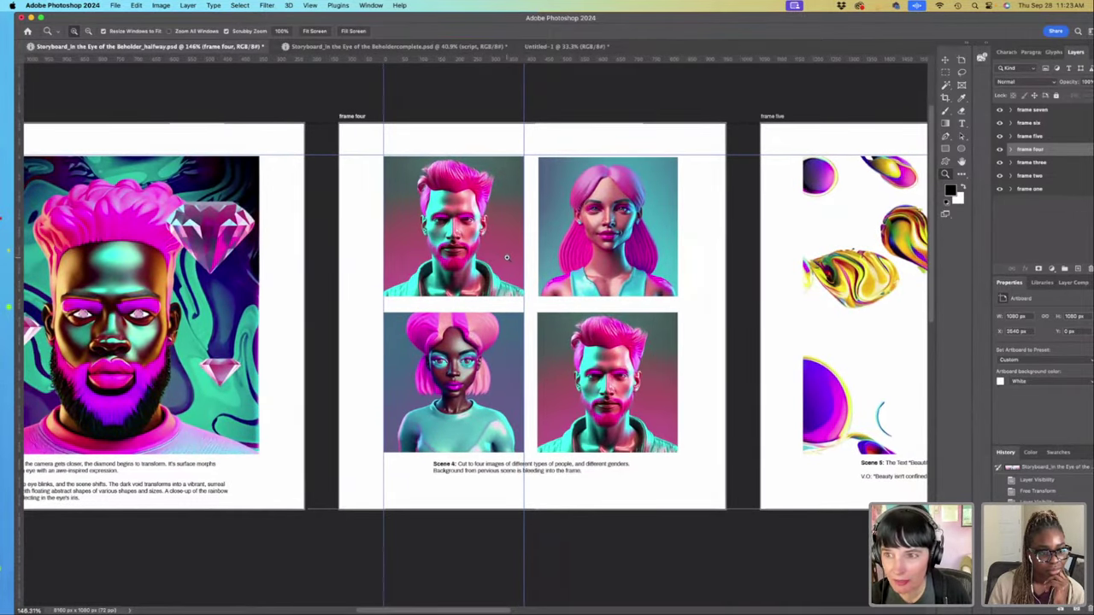
click(960, 71)
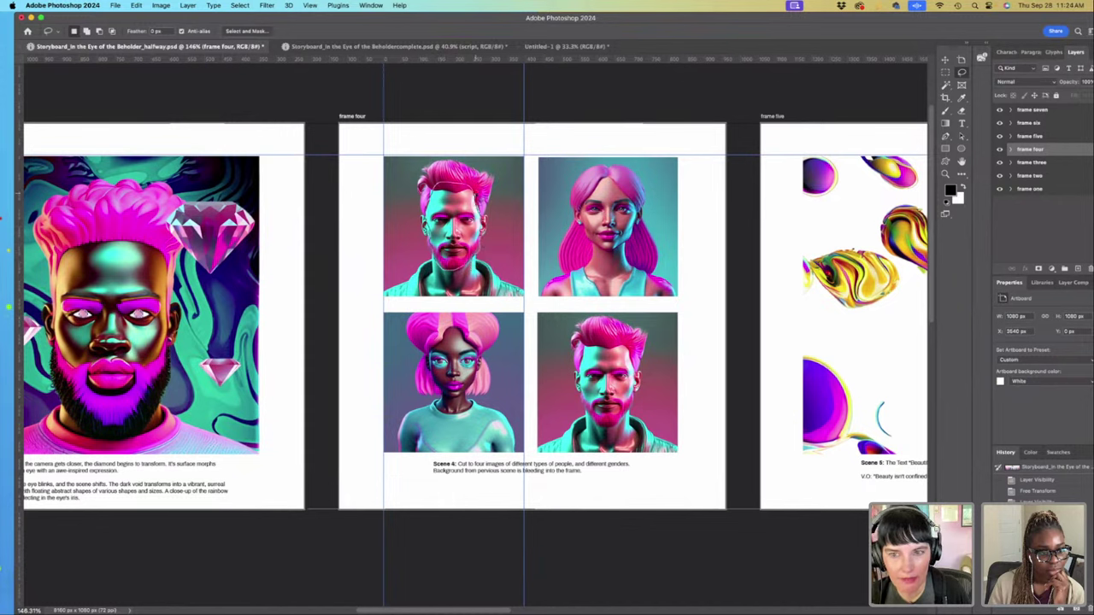
Step: Lasso the top-left man's head in frame four and Generative Fill it with 'asian man pink hair'
drag(449, 256, 440, 231)
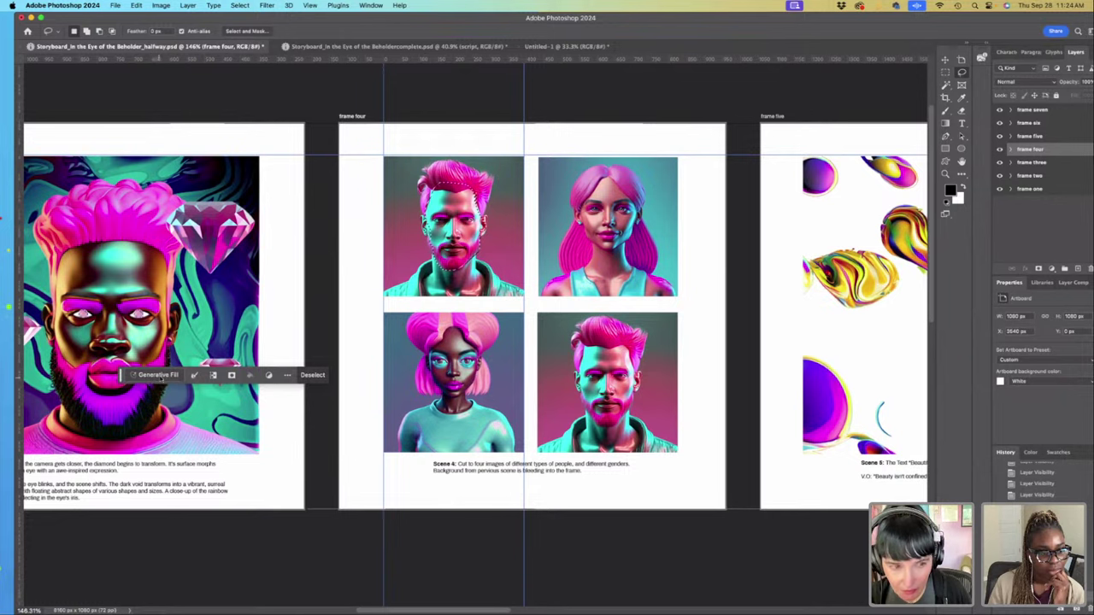
click(157, 376)
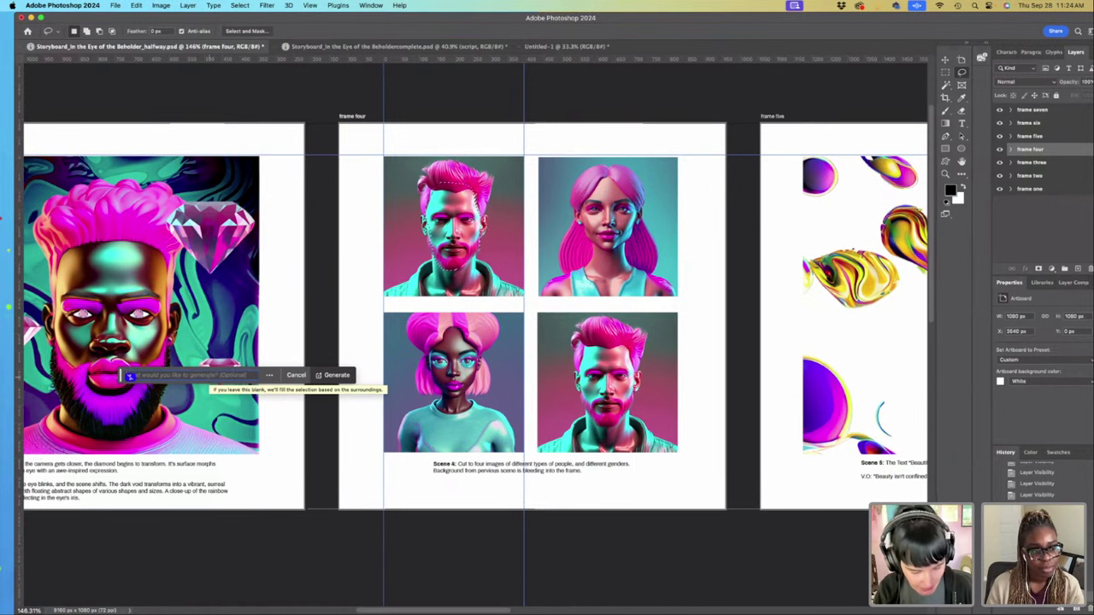
text(asian)
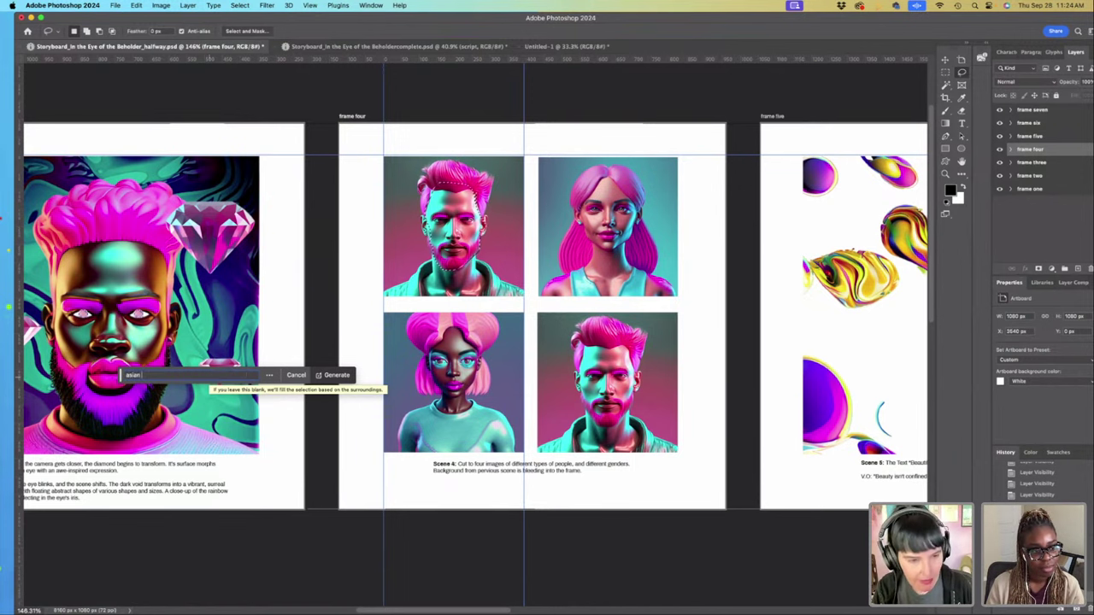
text( man)
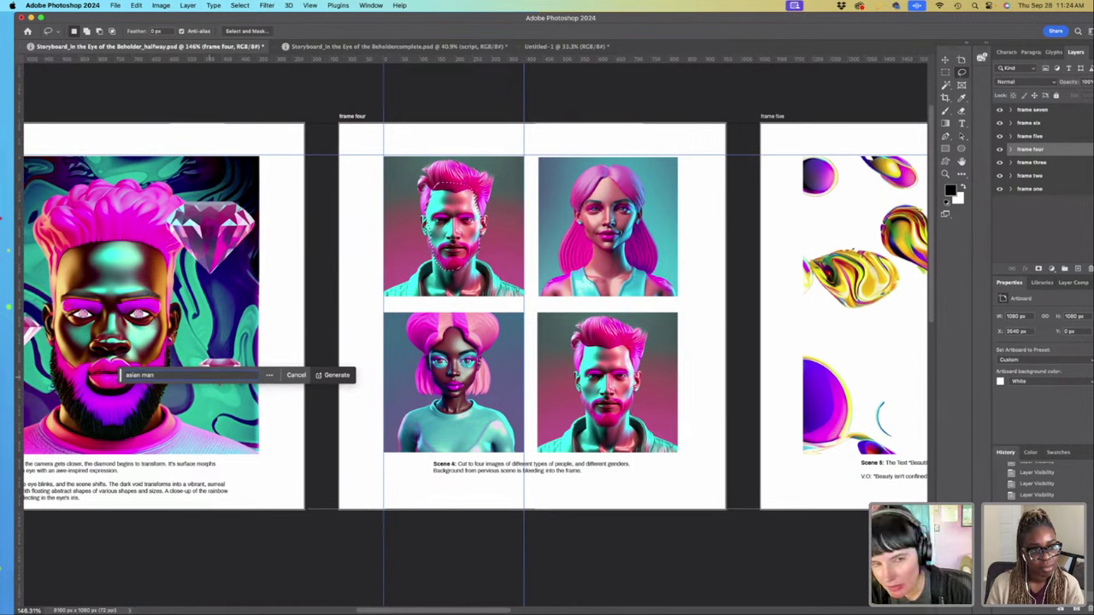
double_click(129, 376)
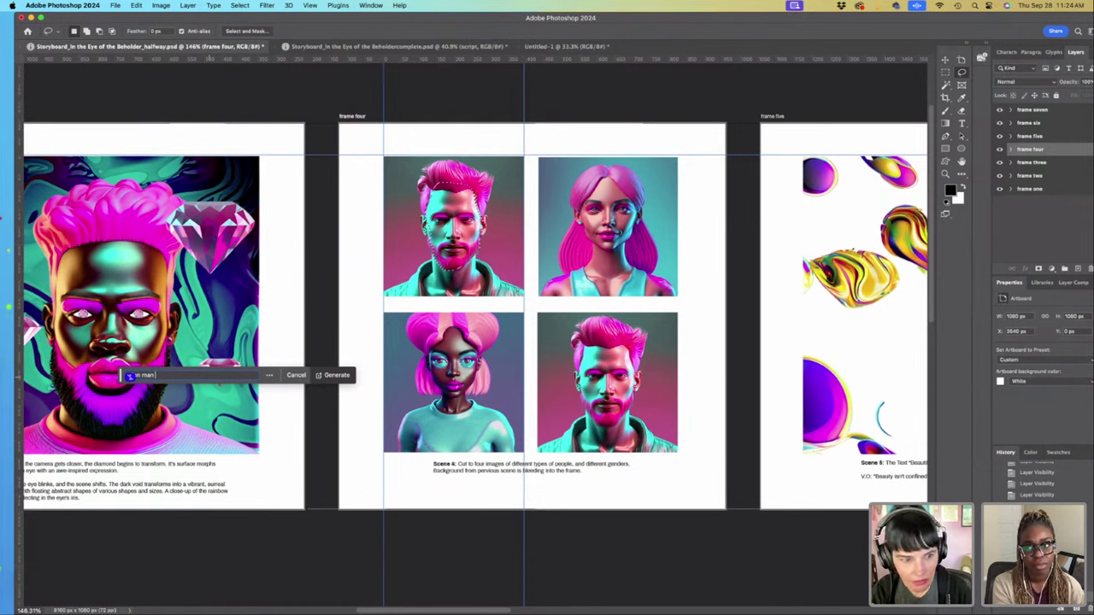
text(o)
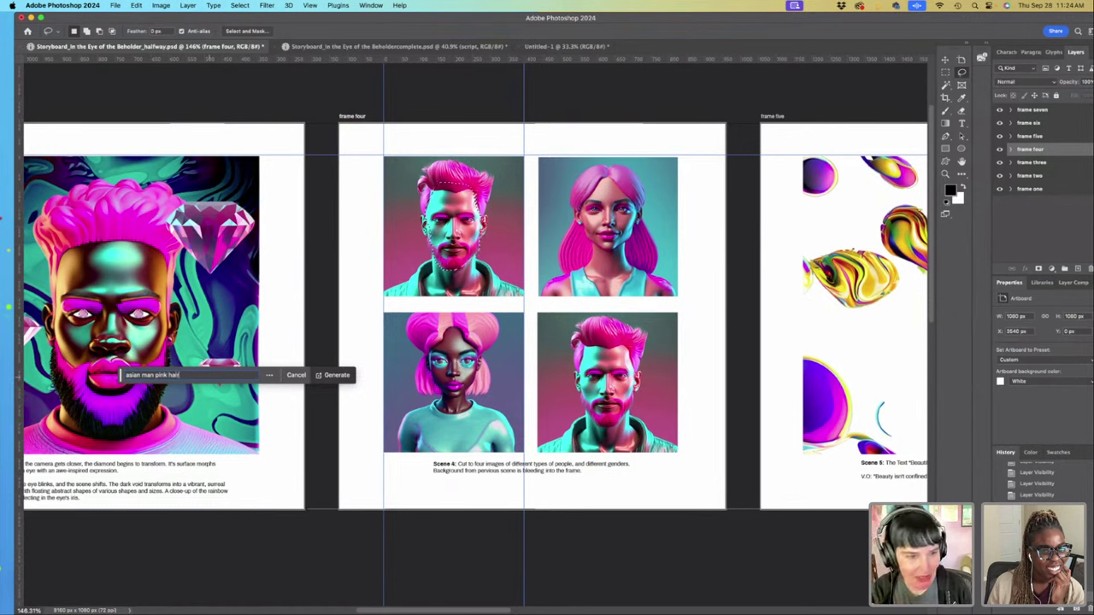
key(Return)
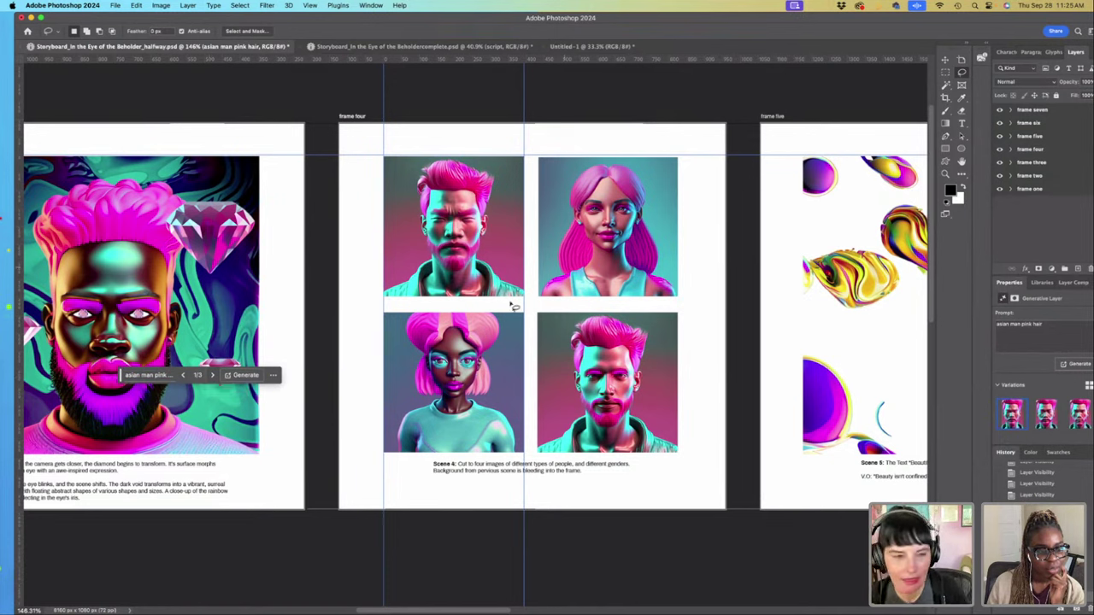
Step: Pick the next generated variation and toggle the generated layer's visibility to compare with the original
click(212, 375)
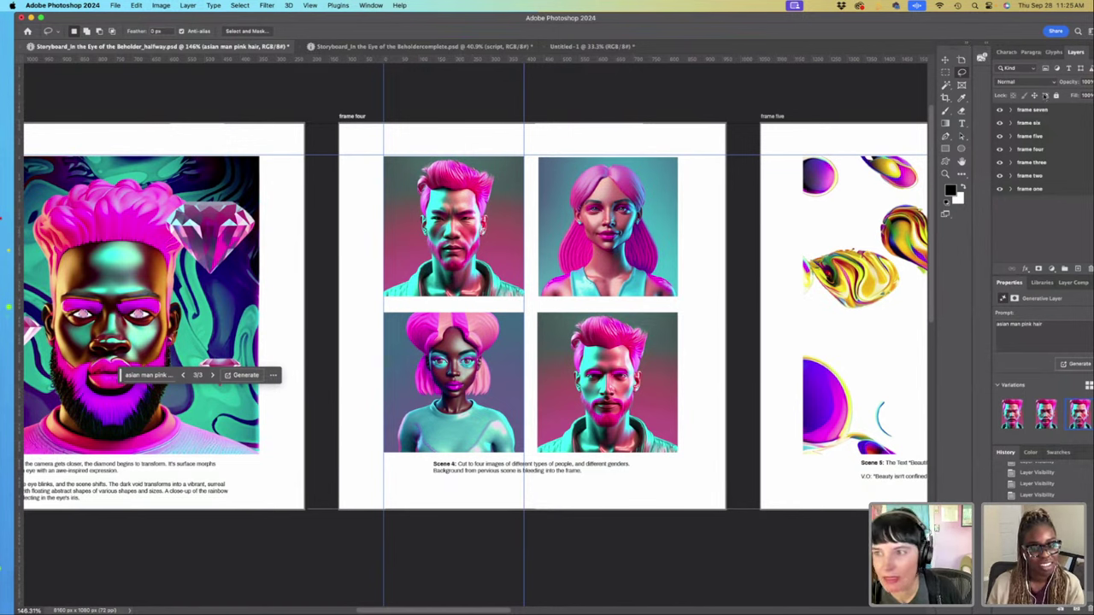
click(1011, 150)
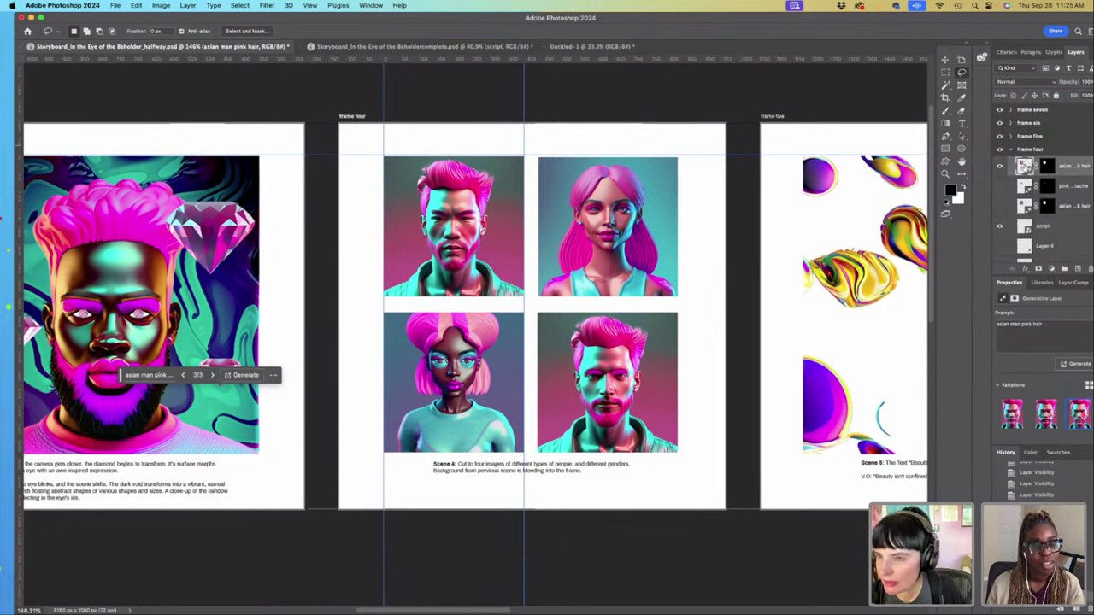
click(1001, 167)
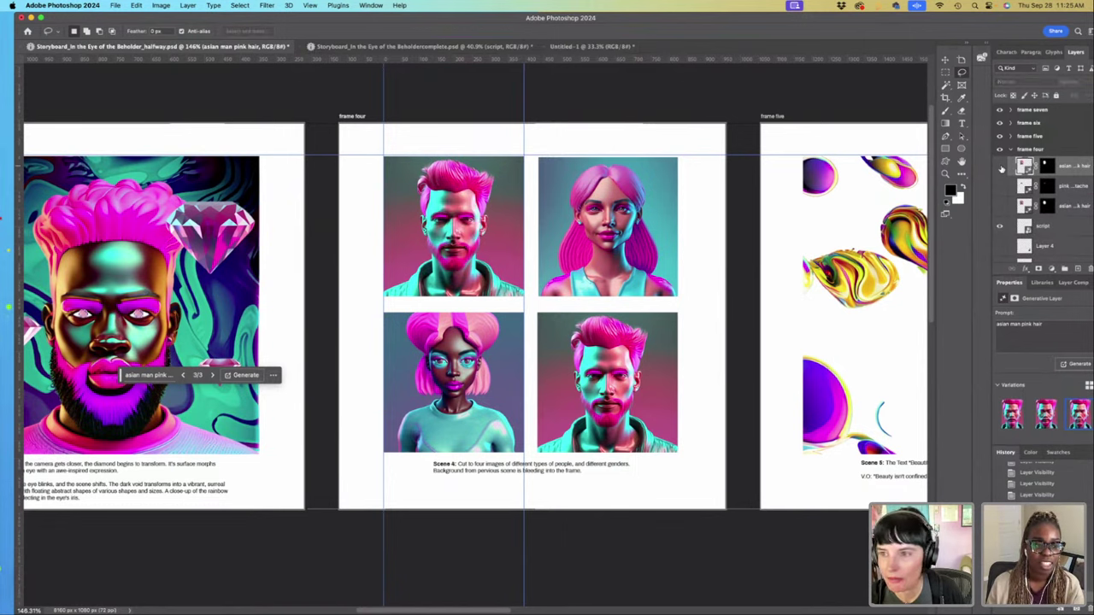
click(1001, 168)
click(1001, 167)
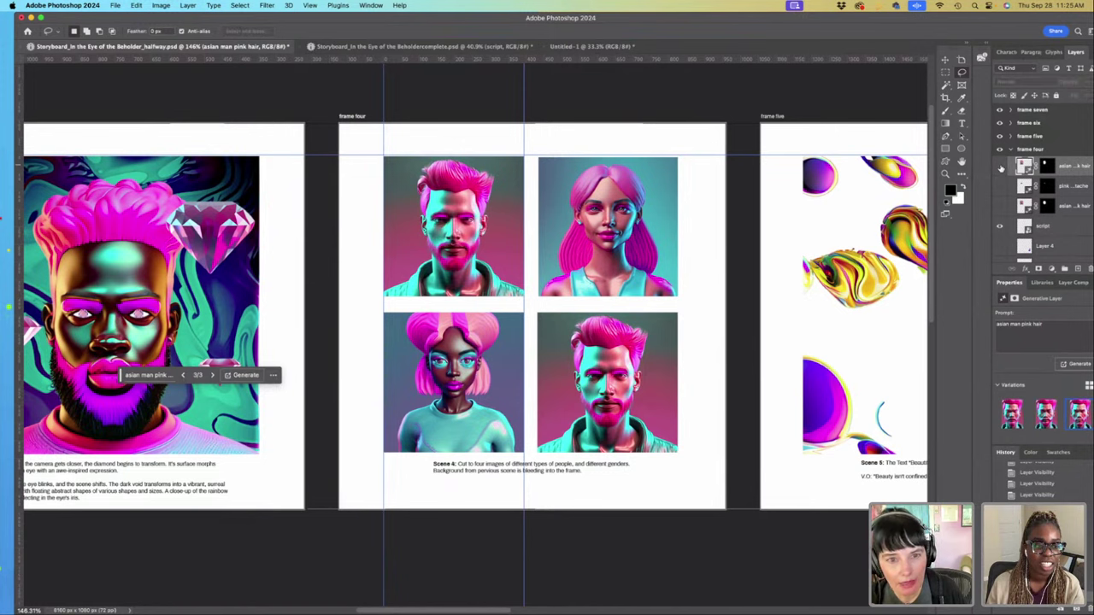
click(1001, 167)
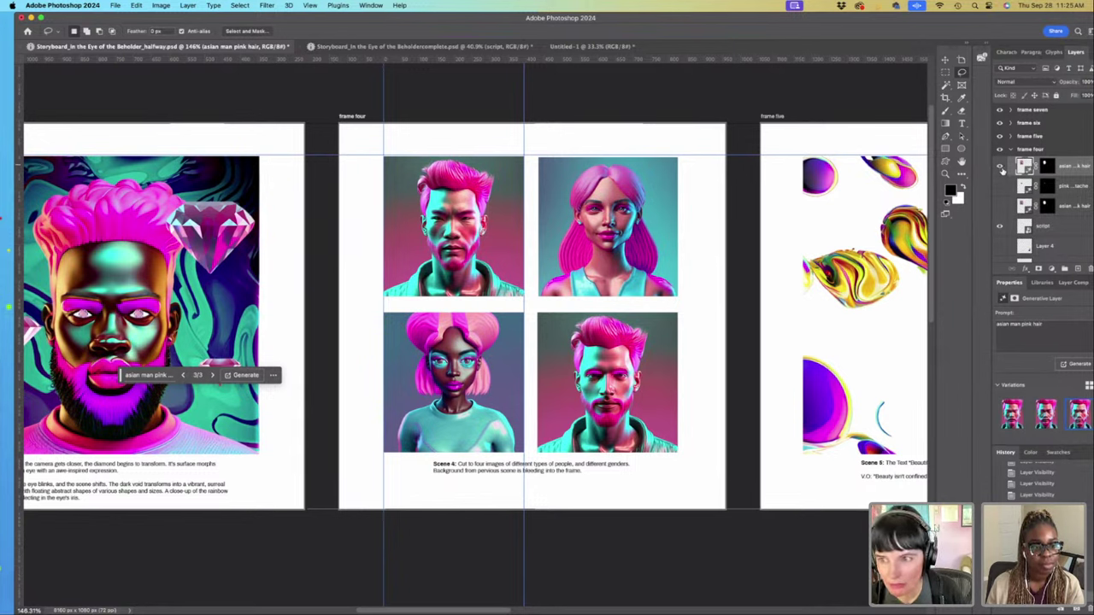
click(1002, 168)
click(1003, 168)
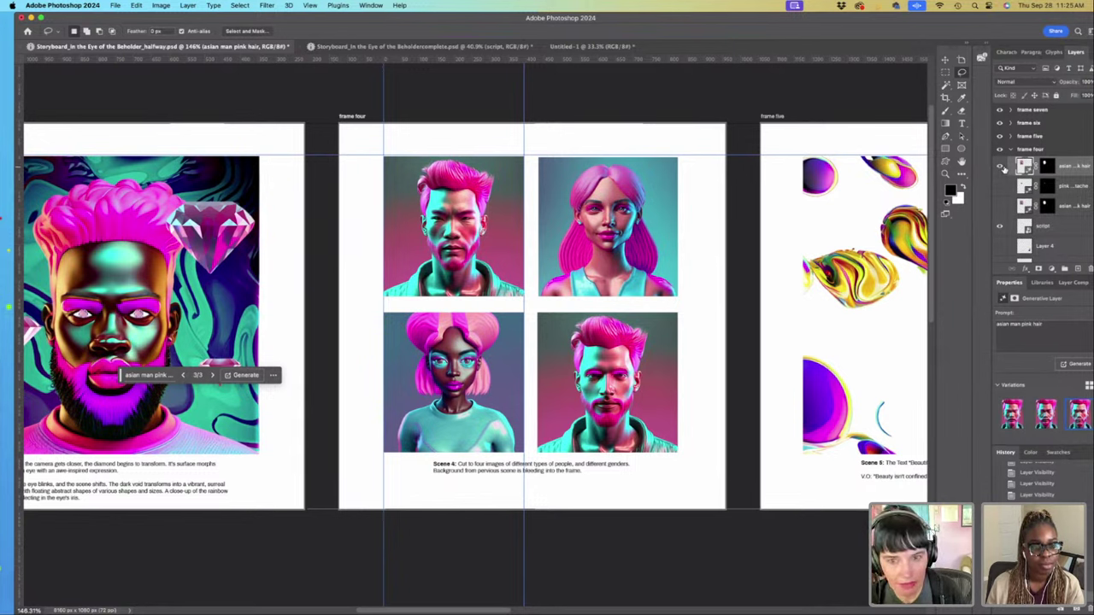
Step: Zoom out from frame four and zoom in on frame five's mercury shapes
click(945, 174)
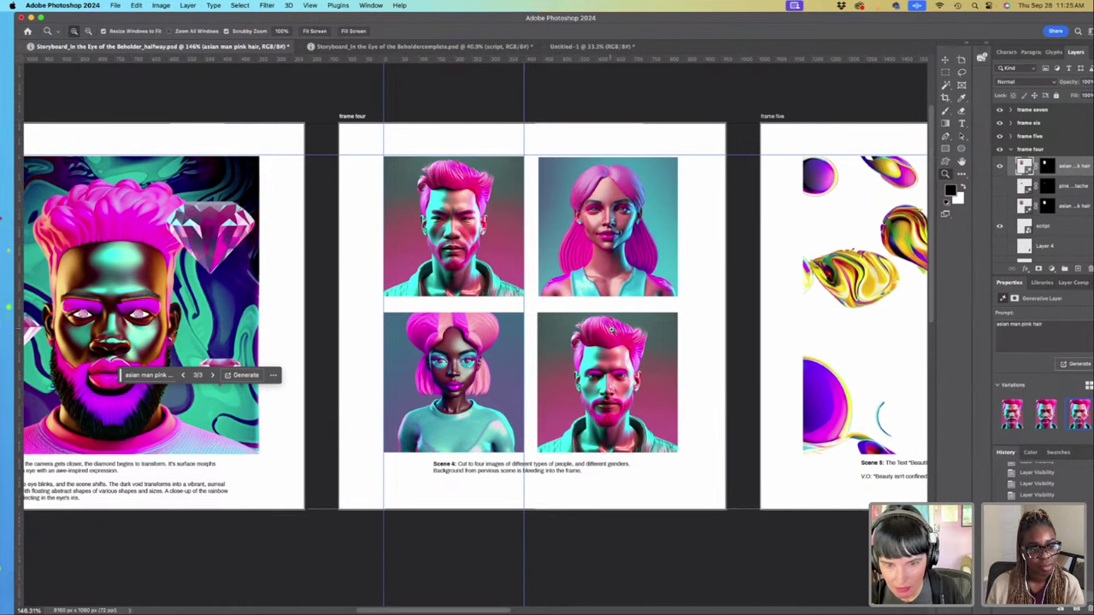
alt+click(612, 331)
alt+click(612, 331)
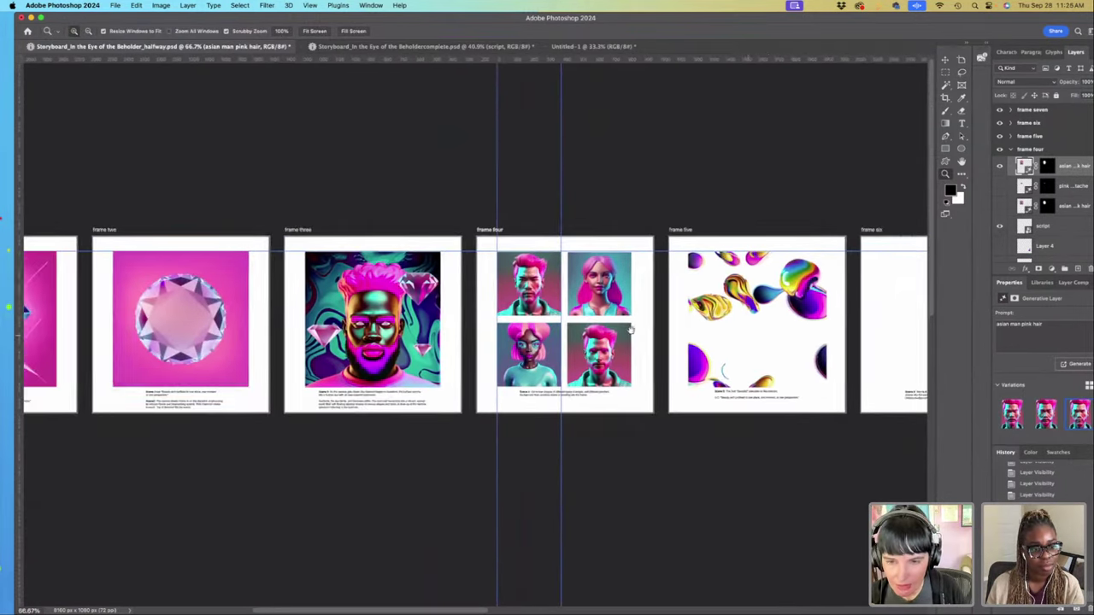
scroll(607, 359, right, 5)
drag(594, 310, 626, 333)
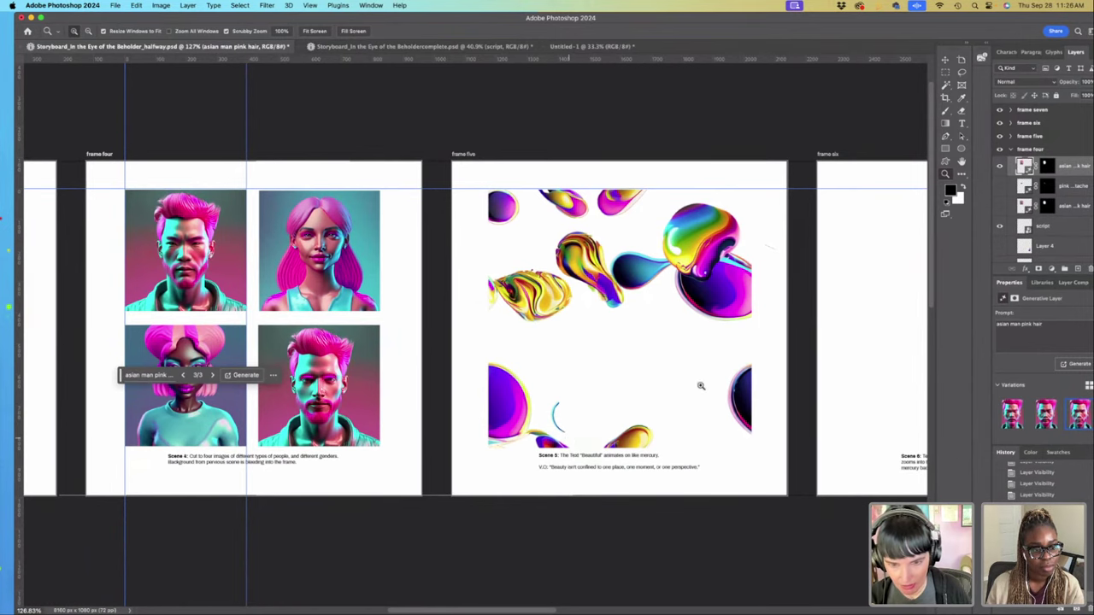
click(730, 473)
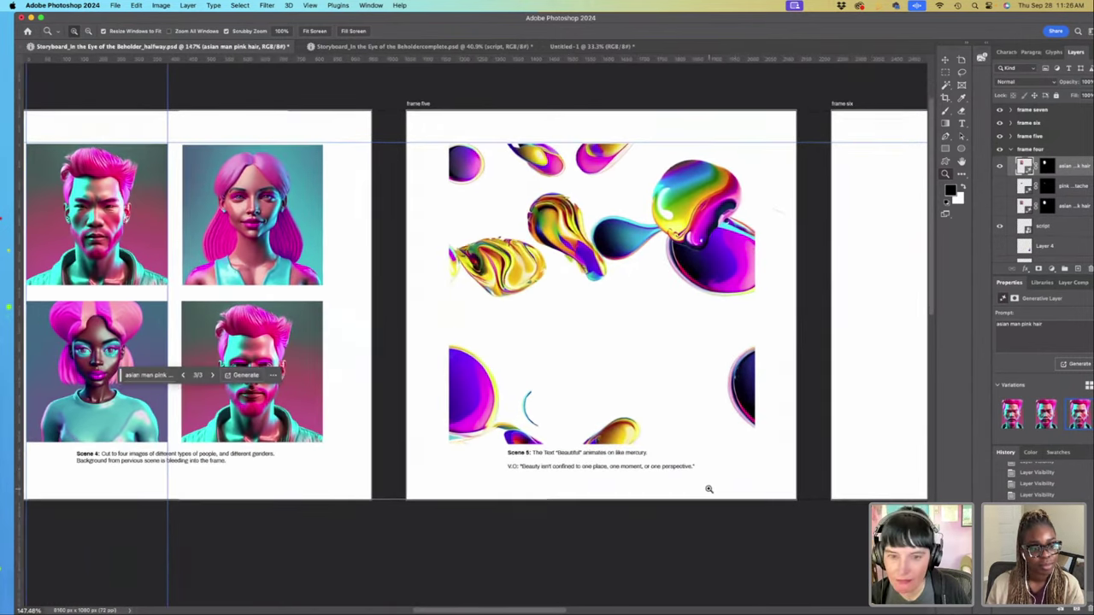
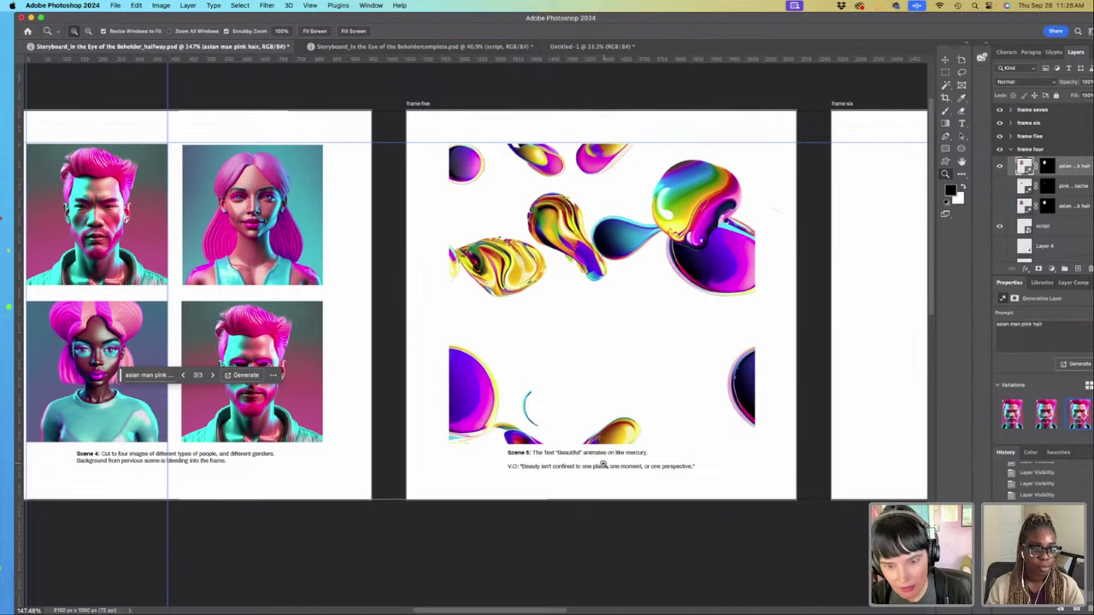
Step: Zoom out on the storyboard until all seven frames fit in a single row
drag(610, 365, 528, 413)
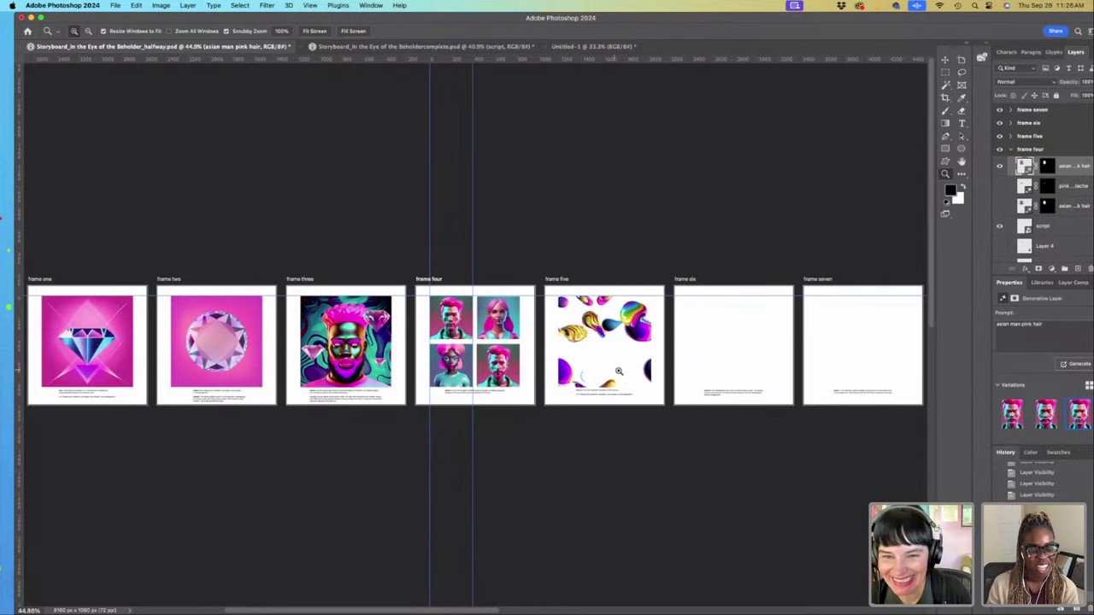
scroll(609, 372, up, 2)
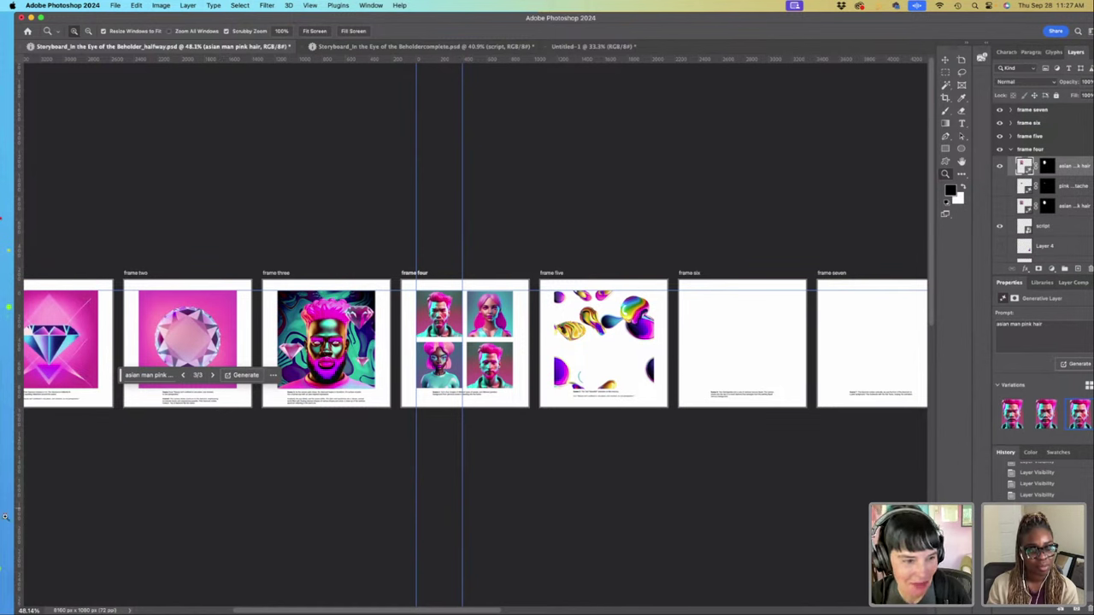
mouse_move(3, 523)
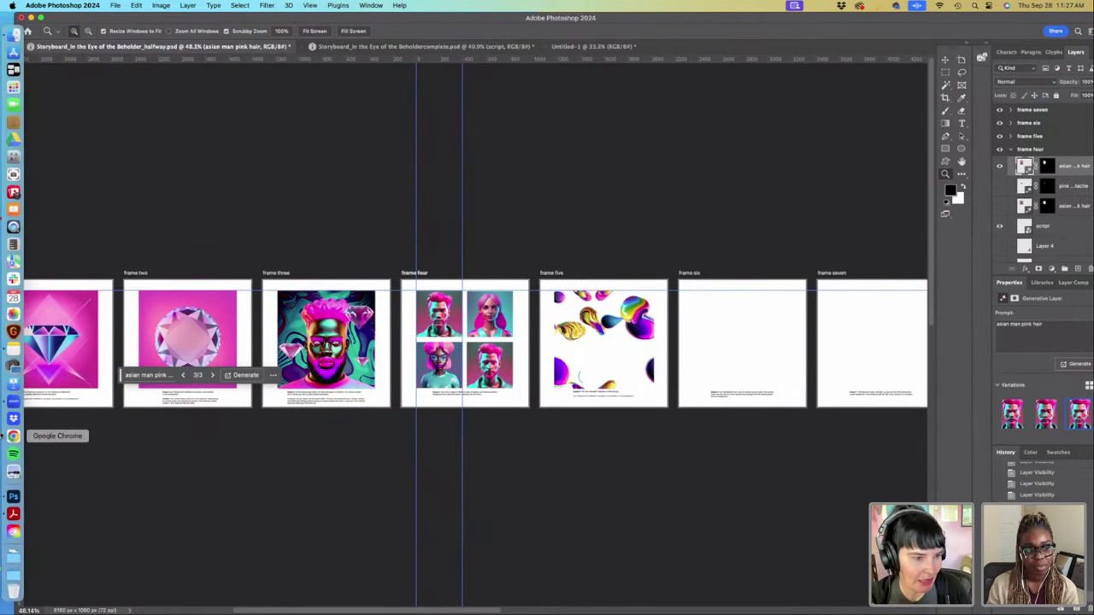
Step: Go from the Firefly diamond results back to the Firefly home page and launch Text effects
click(13, 436)
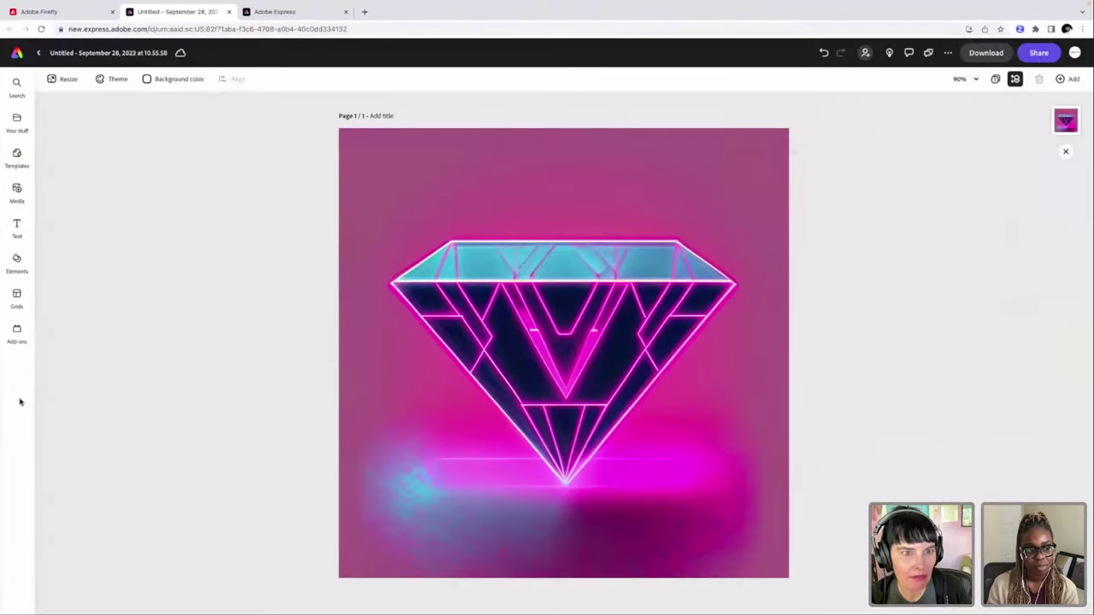
click(72, 10)
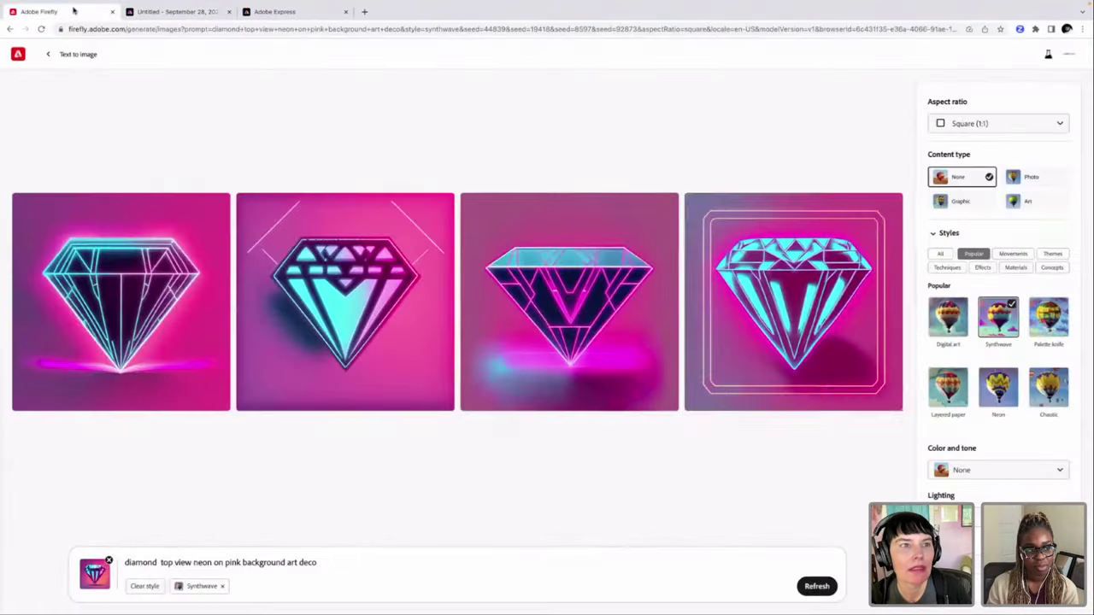
click(19, 54)
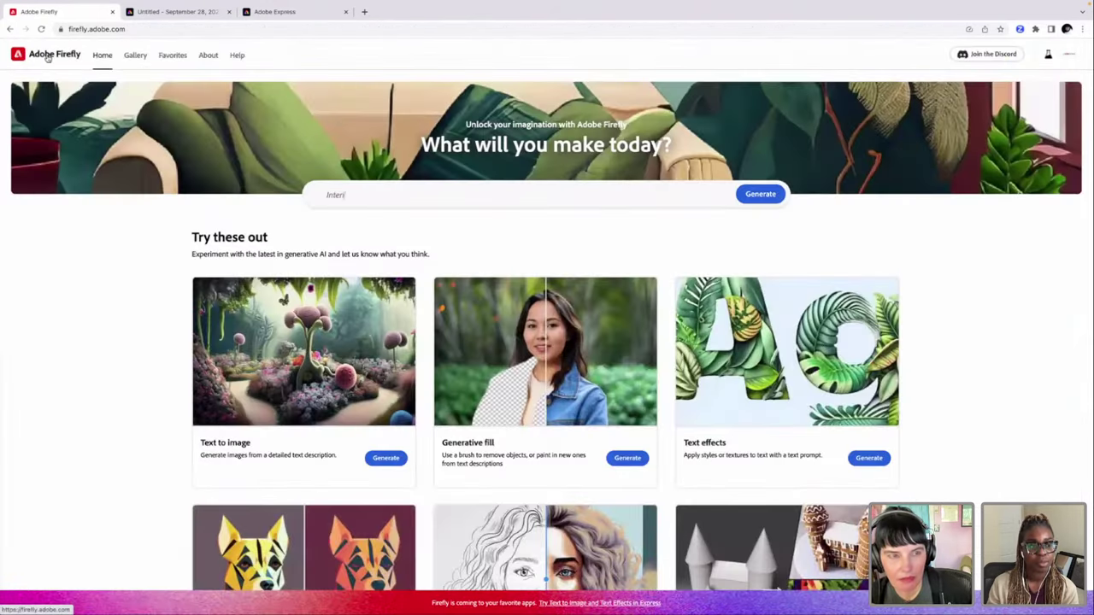
scroll(147, 361, down, 2)
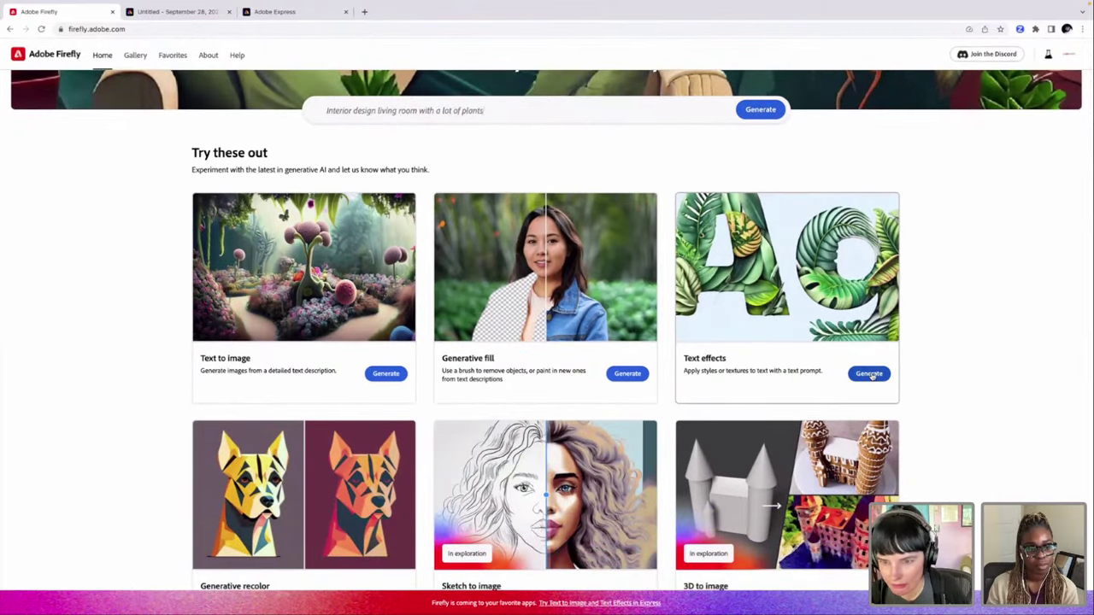
click(870, 374)
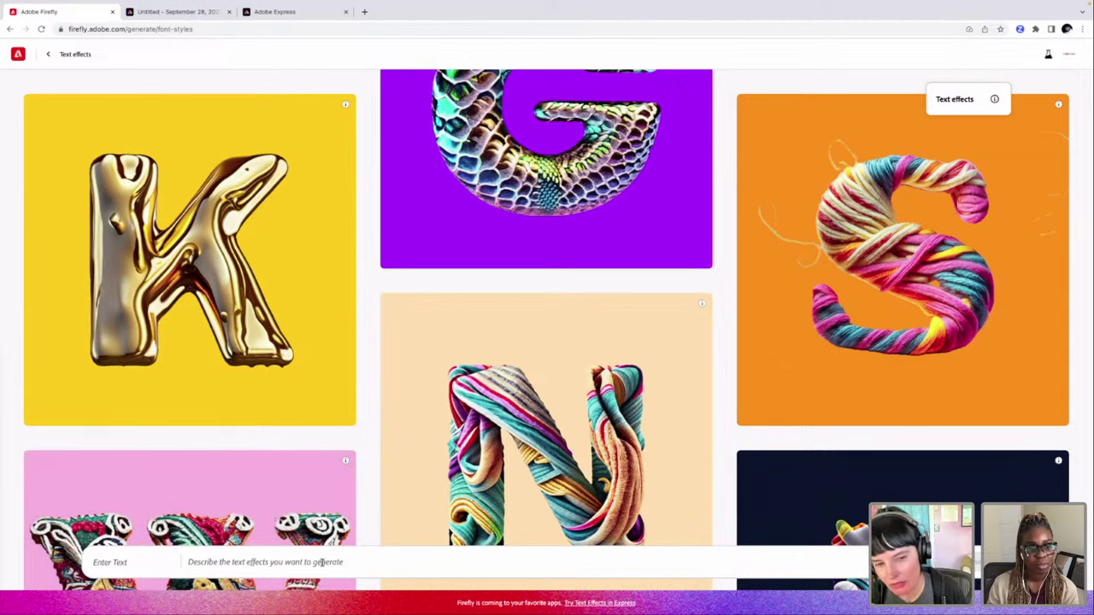
Step: Generate the word 'beaut' with the text-effect prompt 'liquid mercury rainbow'
click(141, 559)
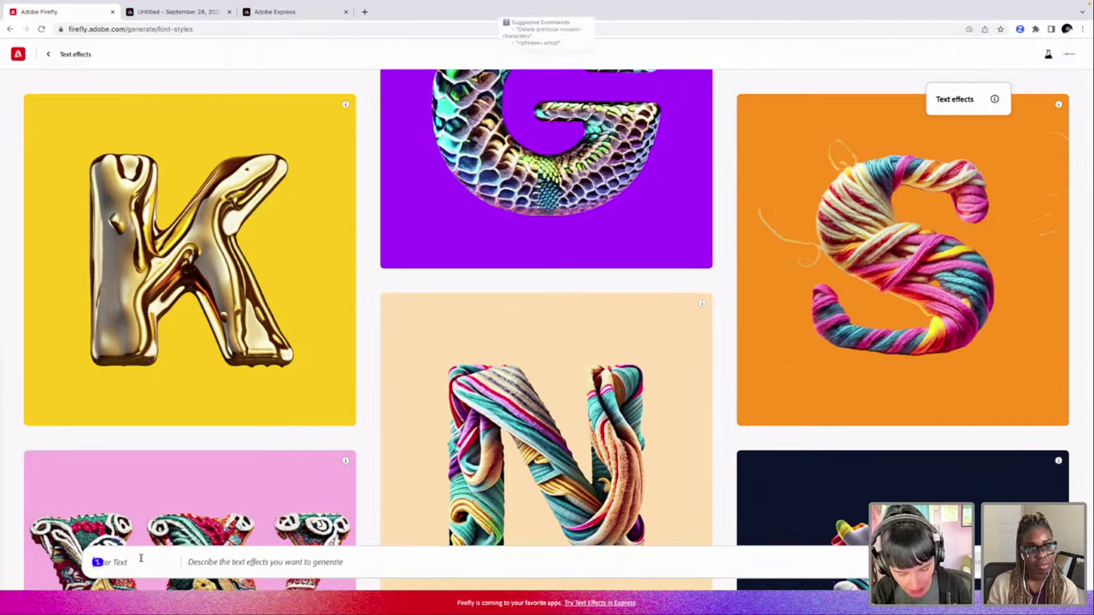
text(be)
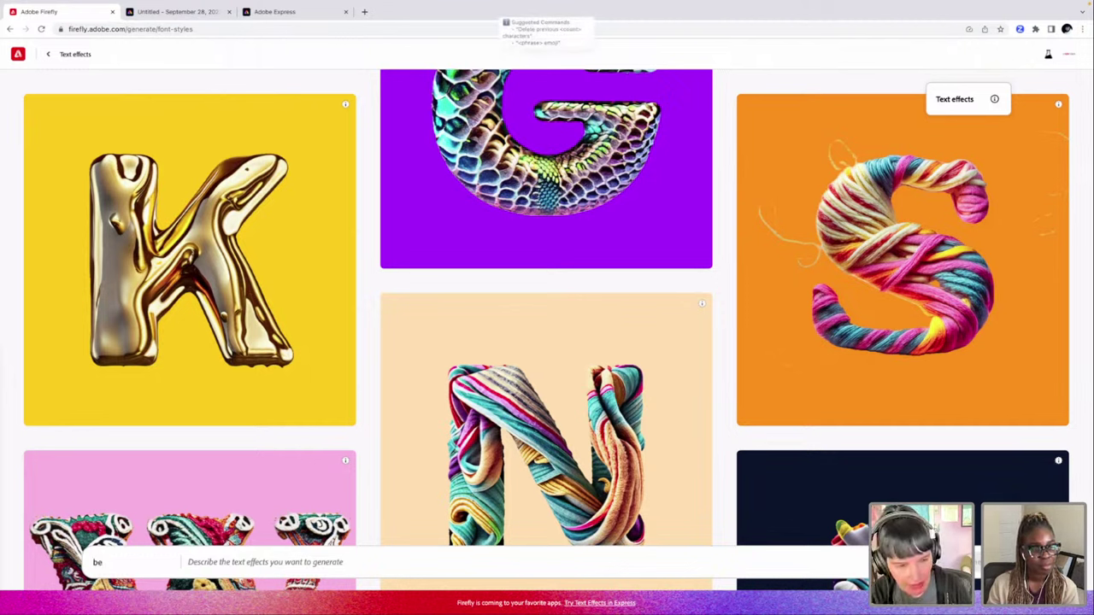
text(a)
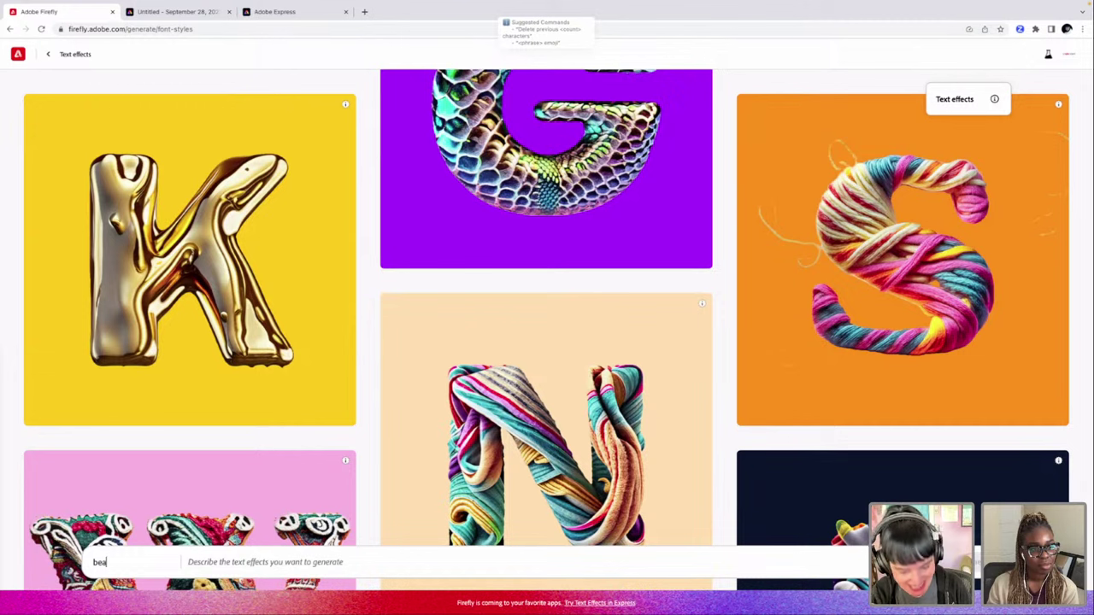
text(uti)
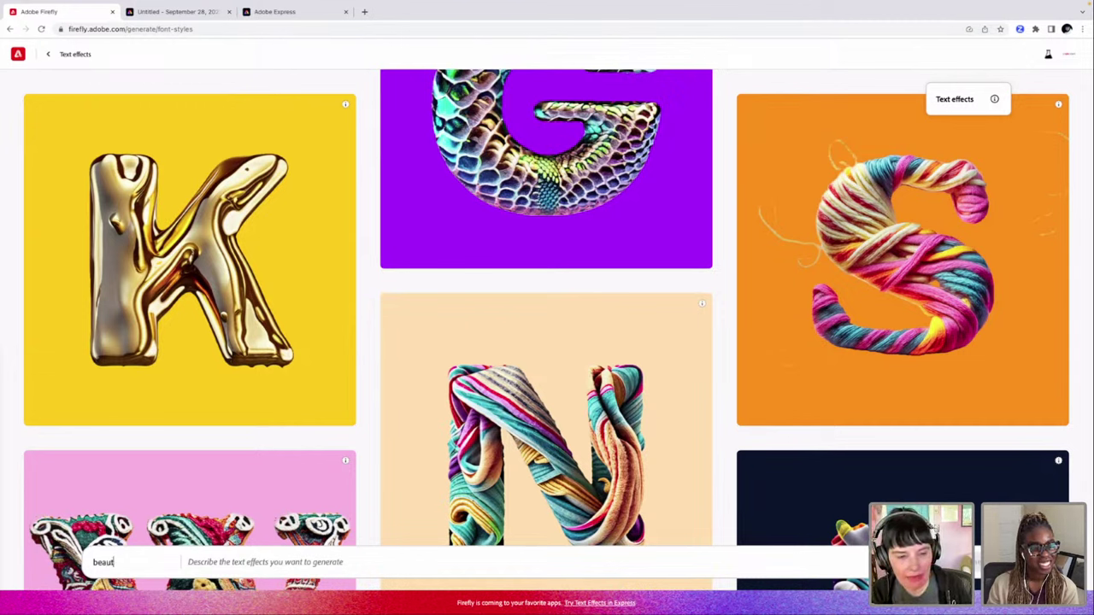
key(ctrl+a)
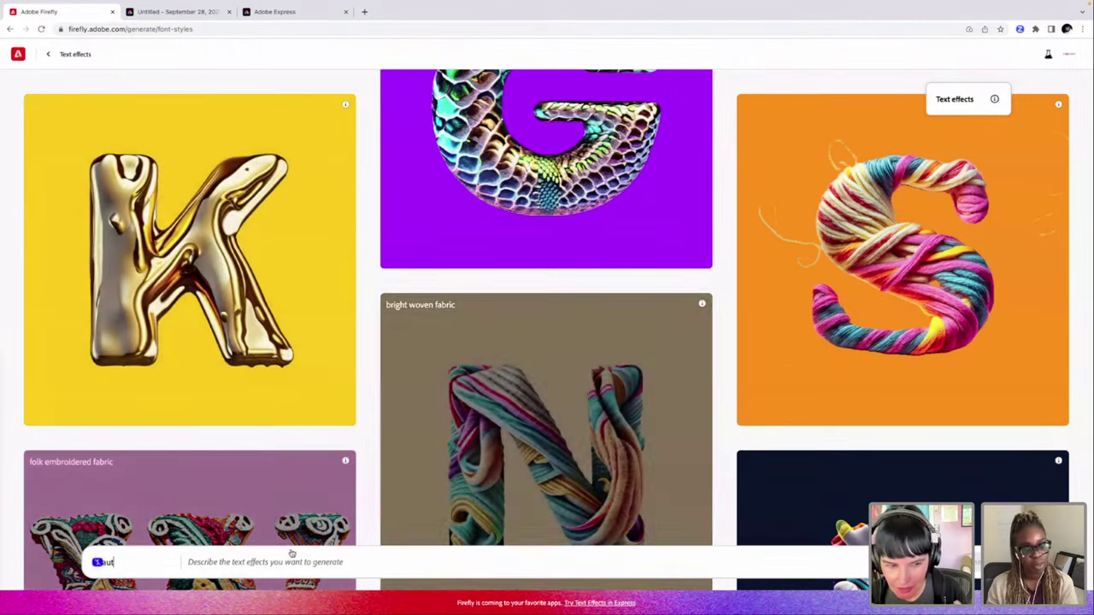
click(293, 561)
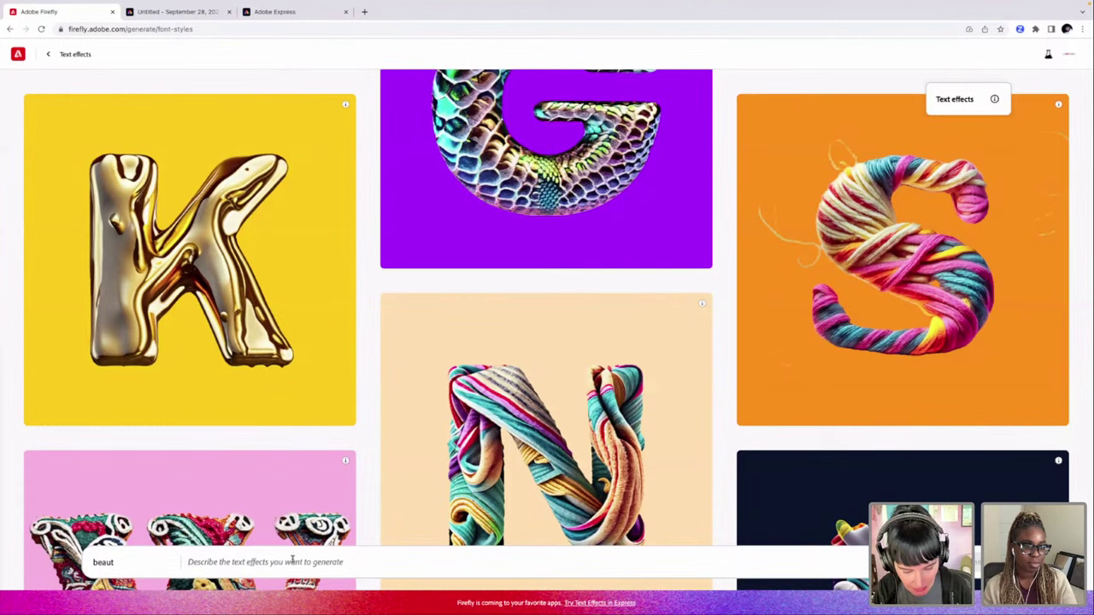
text(c)
text(l)
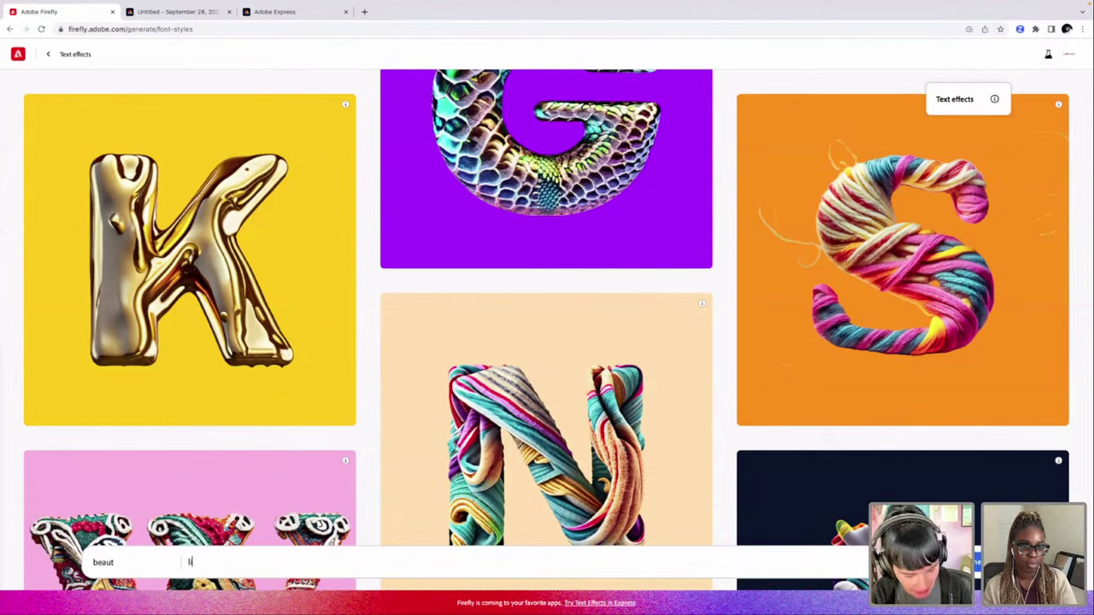
text(quid)
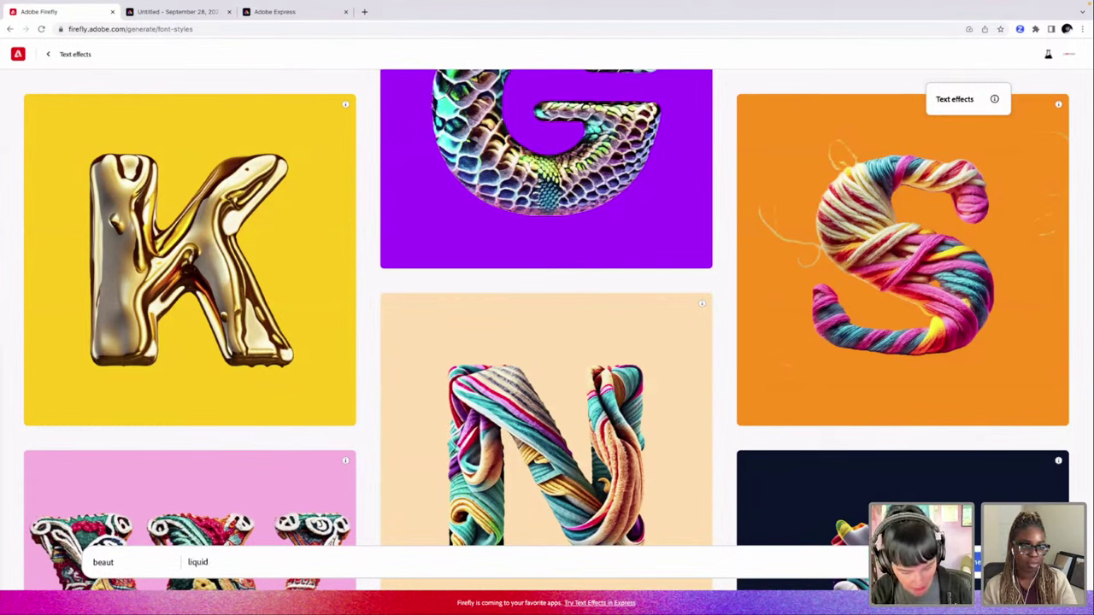
text( mercury)
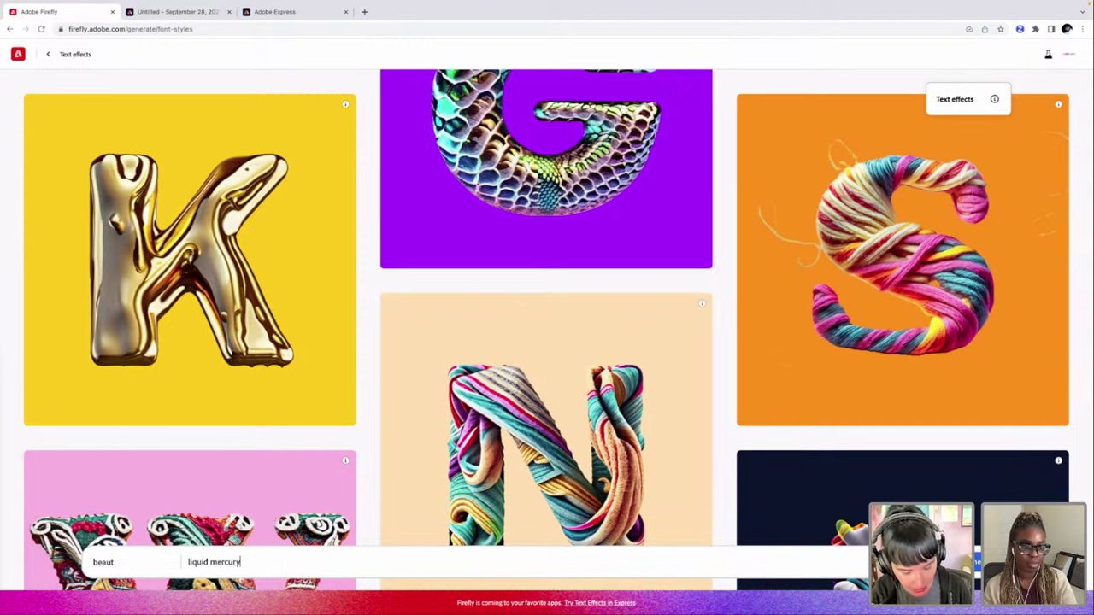
text( rainb)
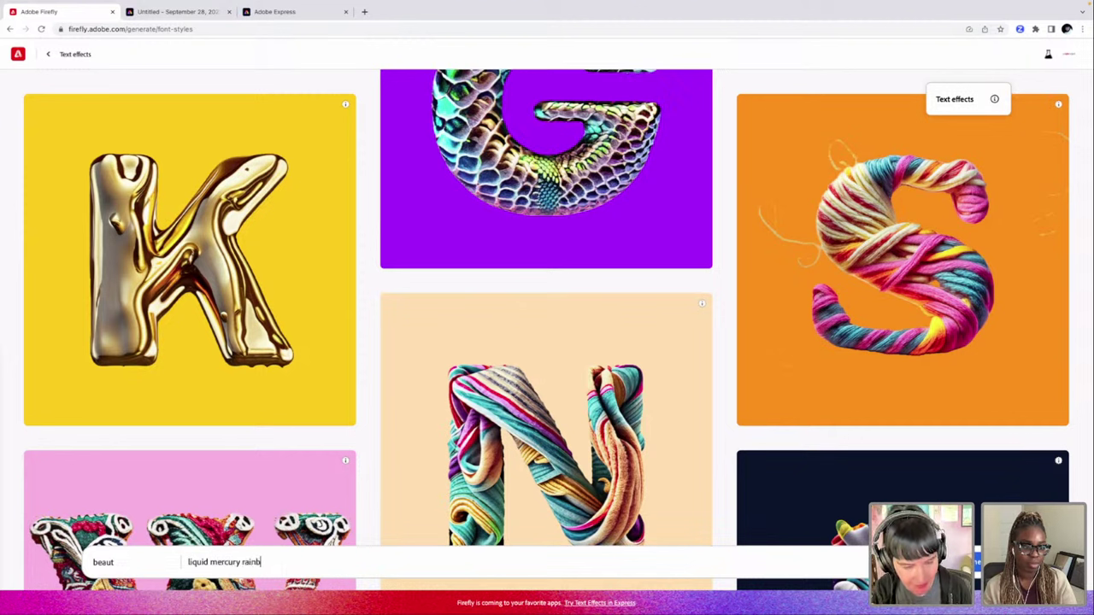
text(ow)
key(Return)
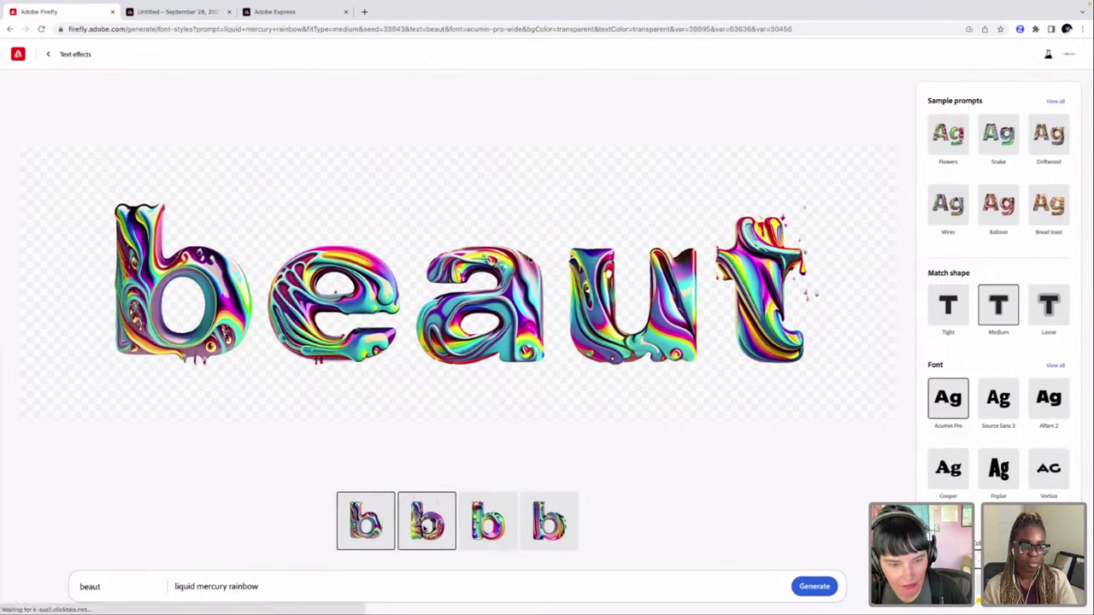
Step: Preview the second, third and fourth beaut variations, then return to the second one
click(427, 526)
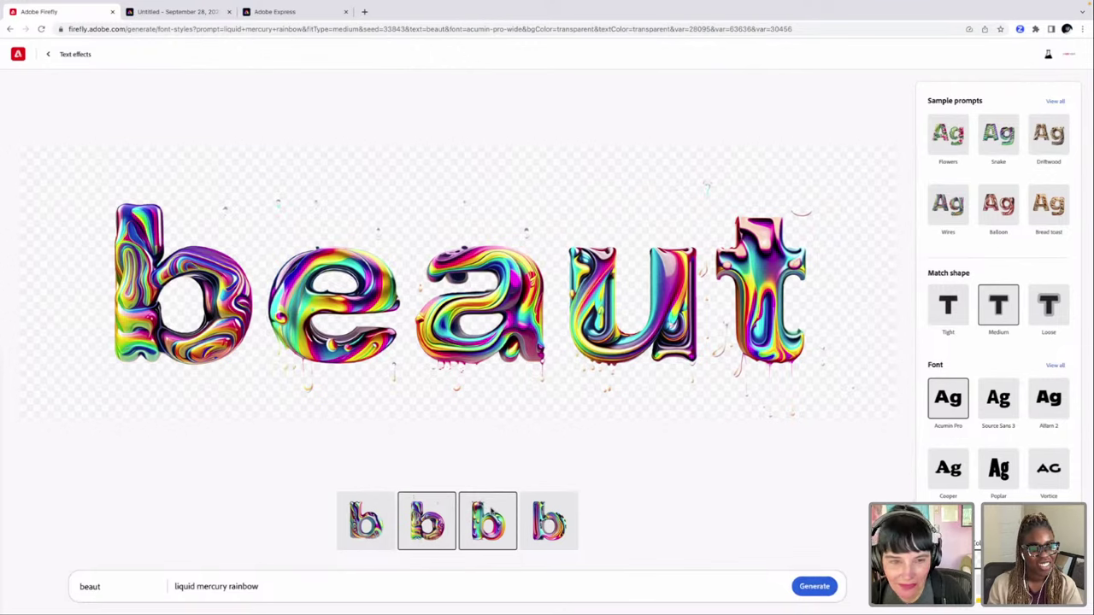
click(494, 523)
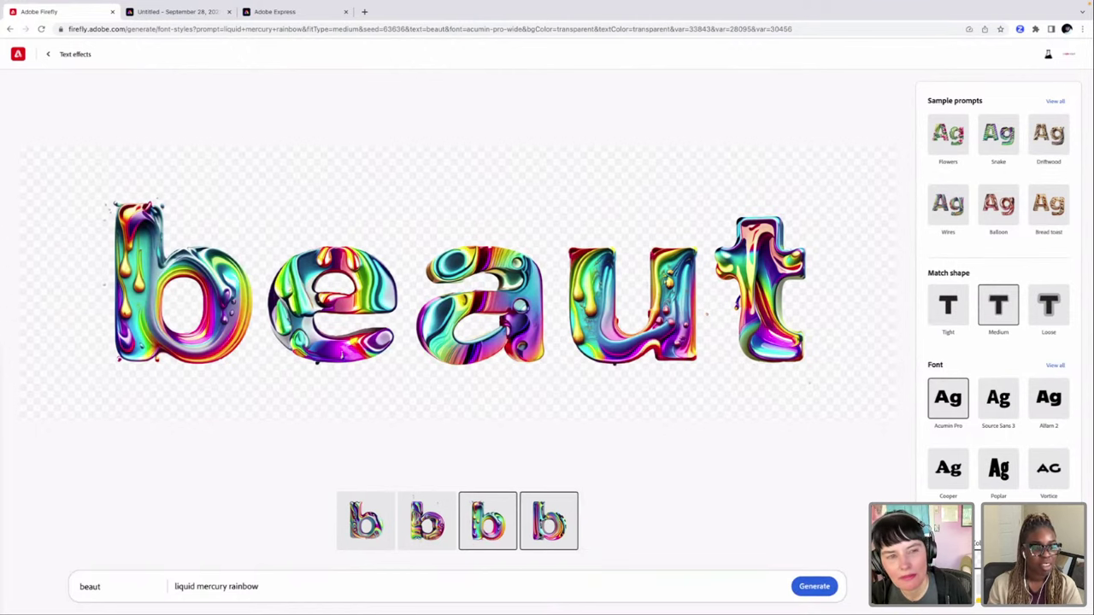
click(547, 523)
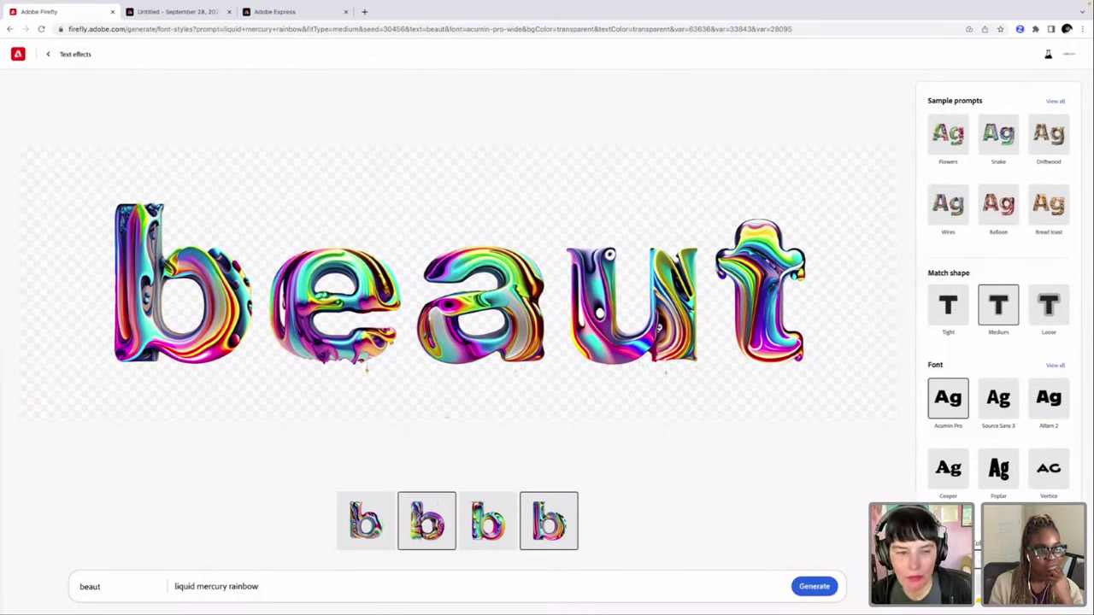
click(427, 521)
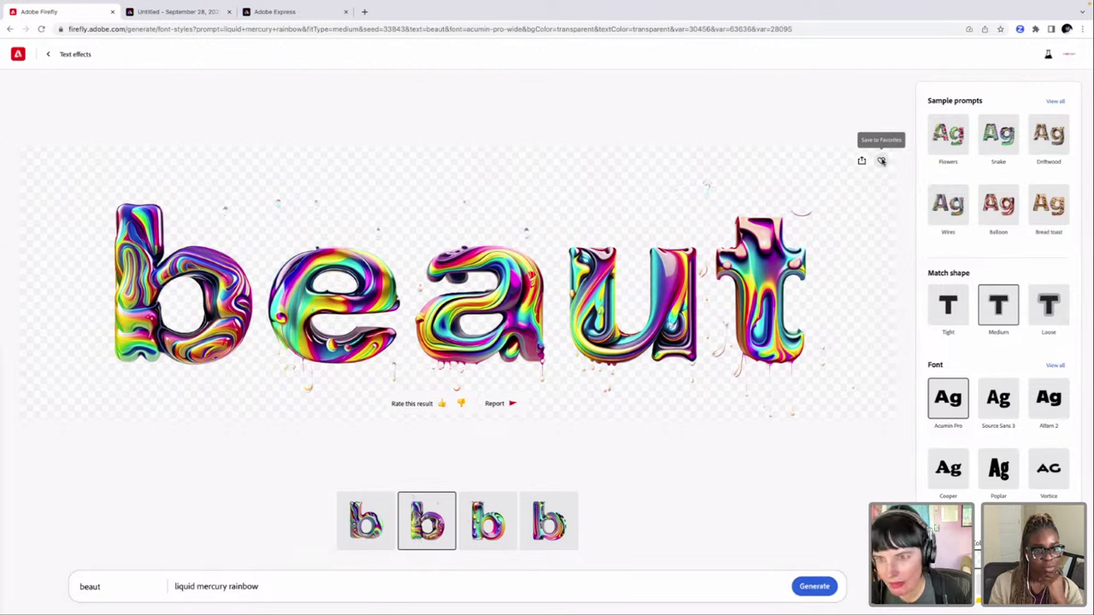
Step: Favourite the second beaut variation and download it as a PNG
click(882, 160)
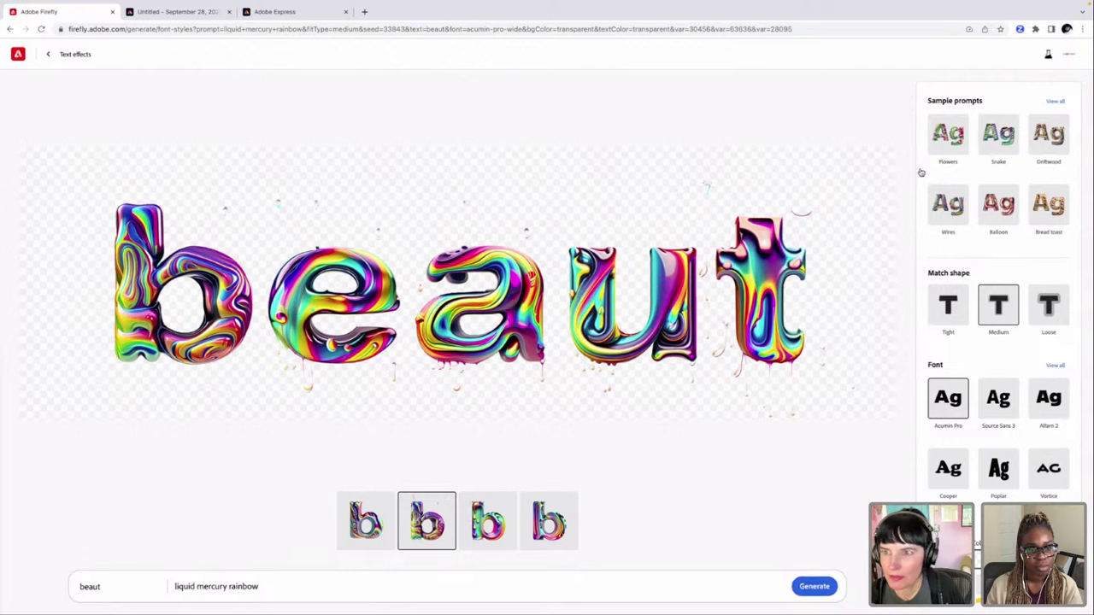
mouse_move(860, 162)
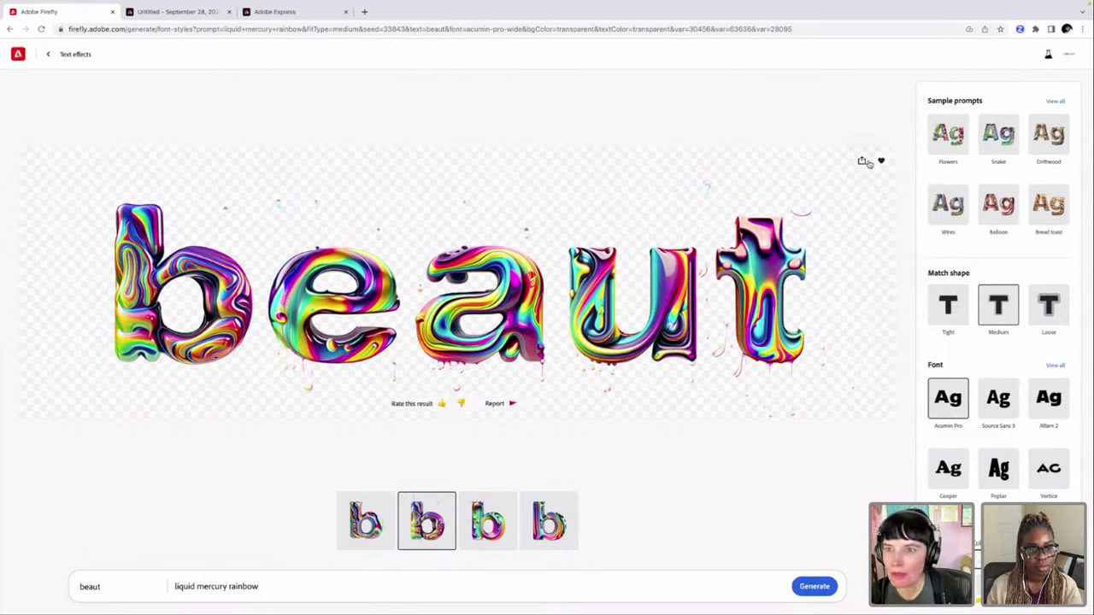
click(862, 162)
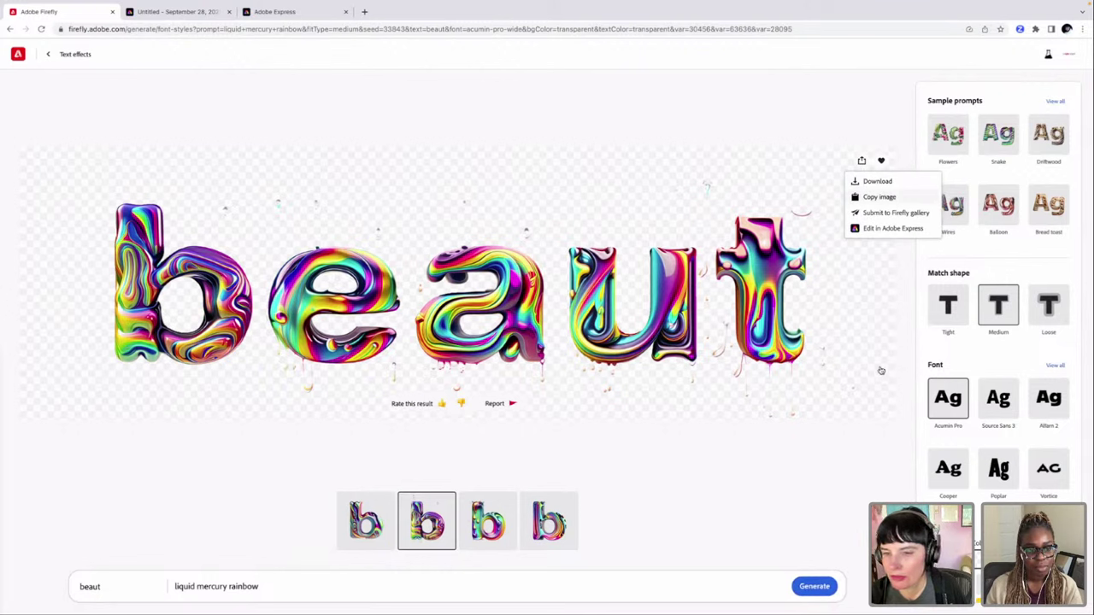
click(862, 162)
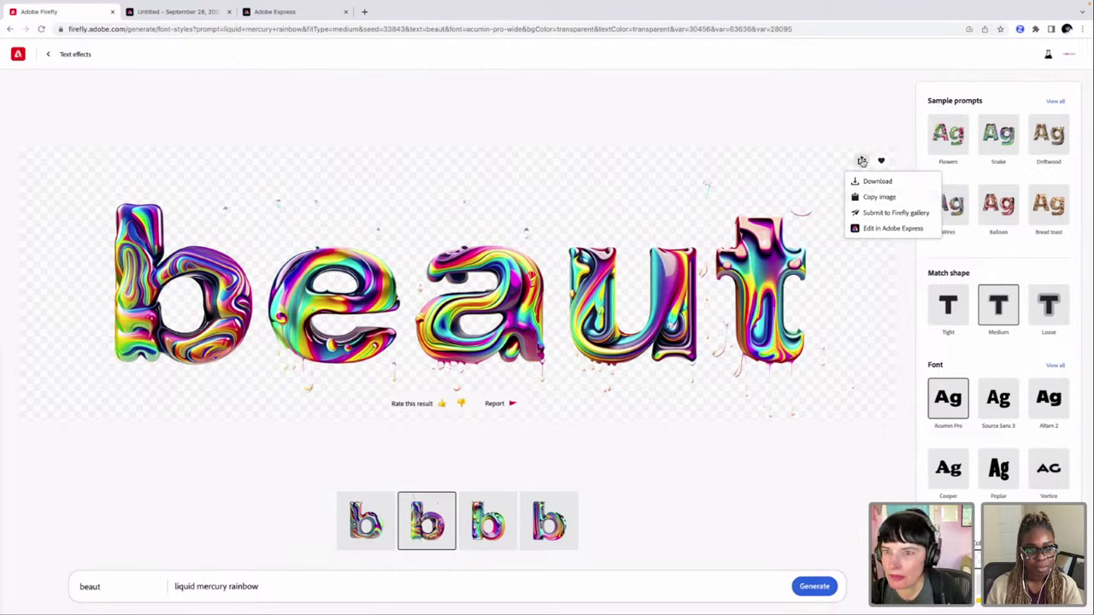
click(896, 182)
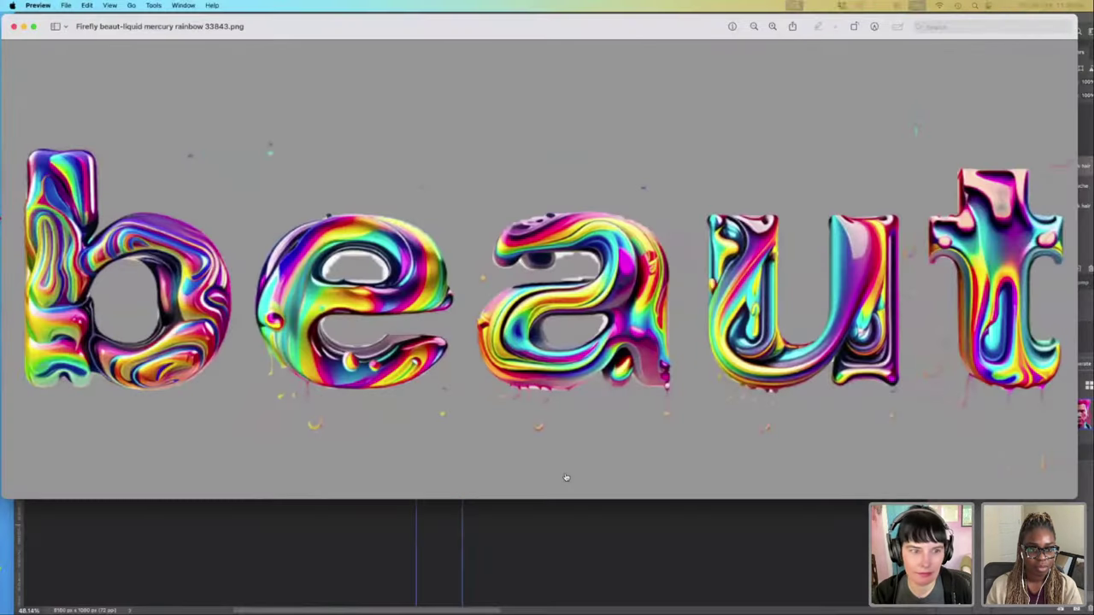
Step: Select the frame five artboard and place the downloaded Firefly beaut PNG into it
click(13, 27)
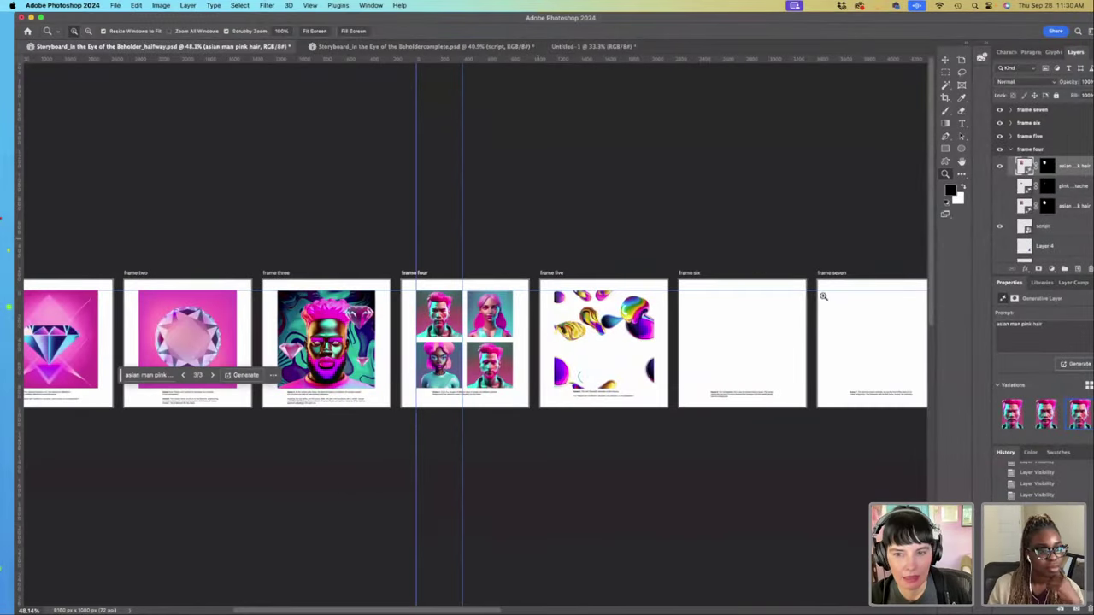
click(1036, 148)
scroll(599, 325, right, 2)
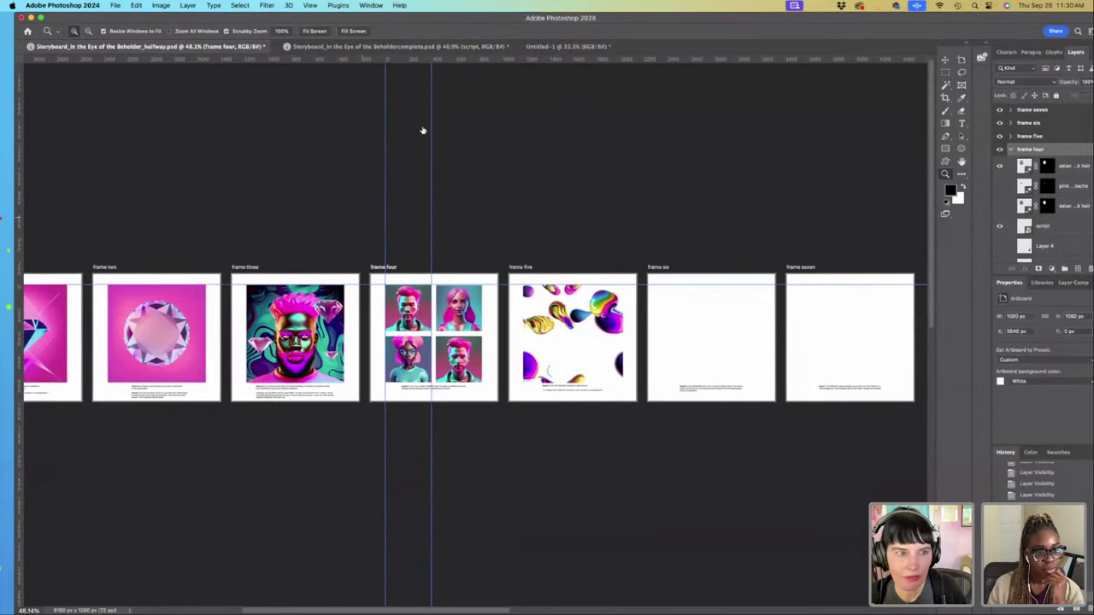
key(v)
click(521, 267)
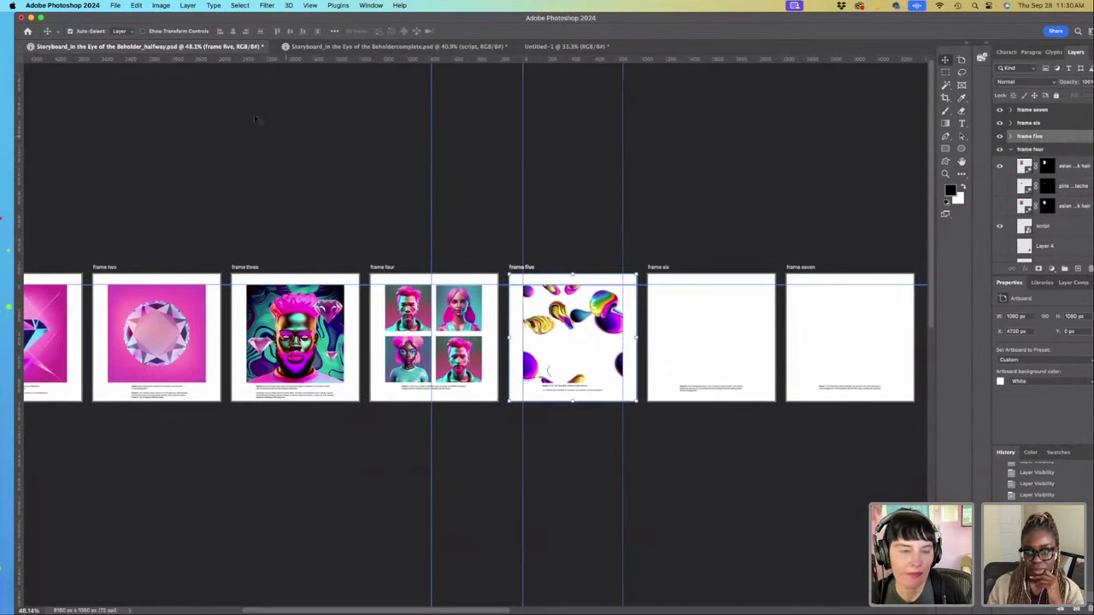
click(112, 5)
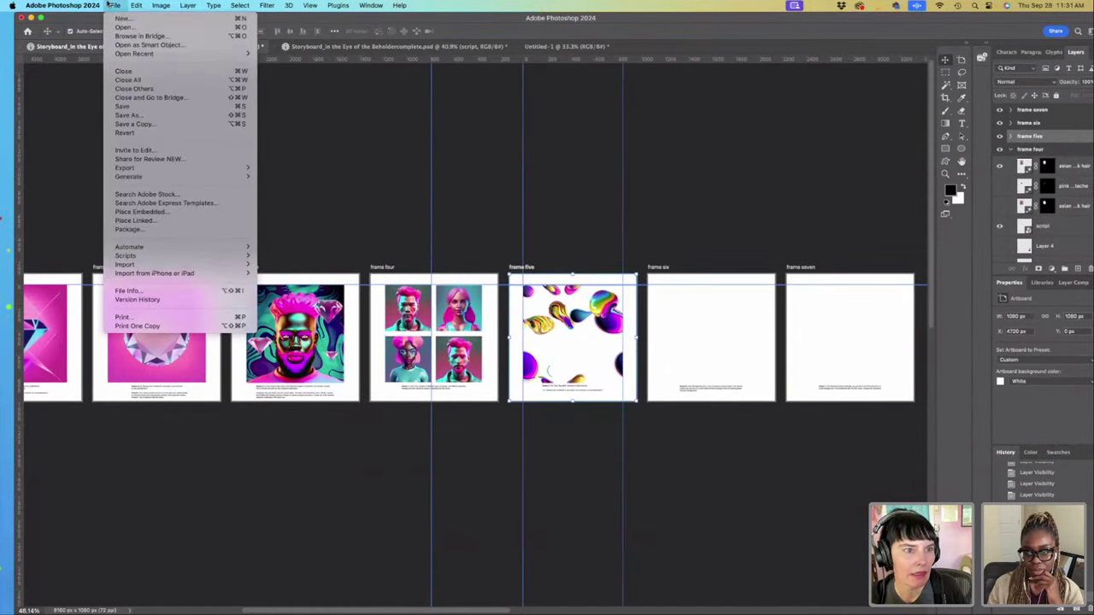
click(165, 221)
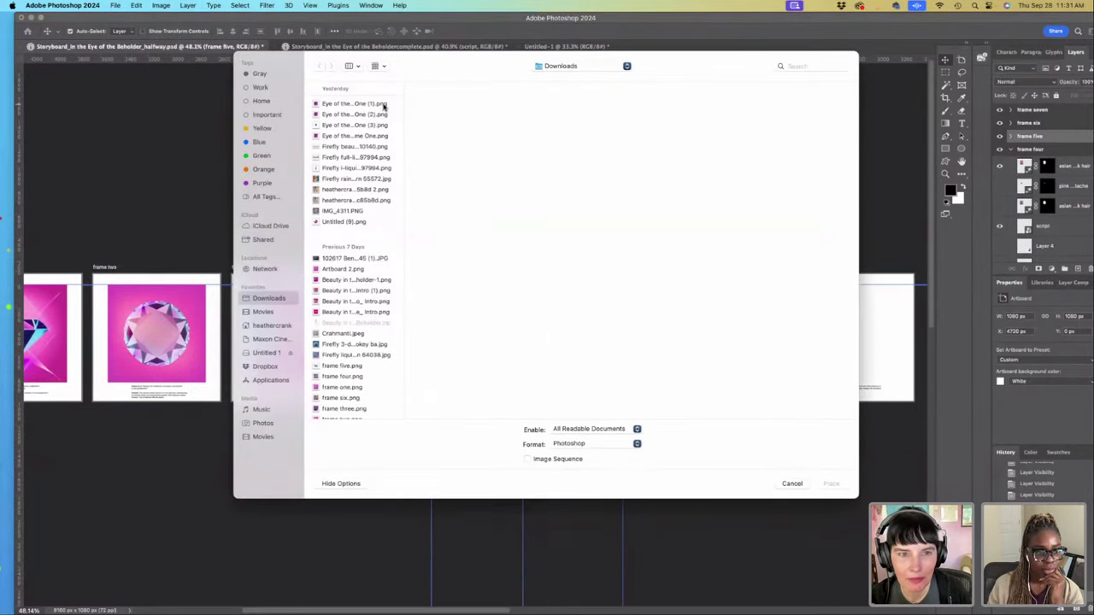
drag(524, 60, 435, 66)
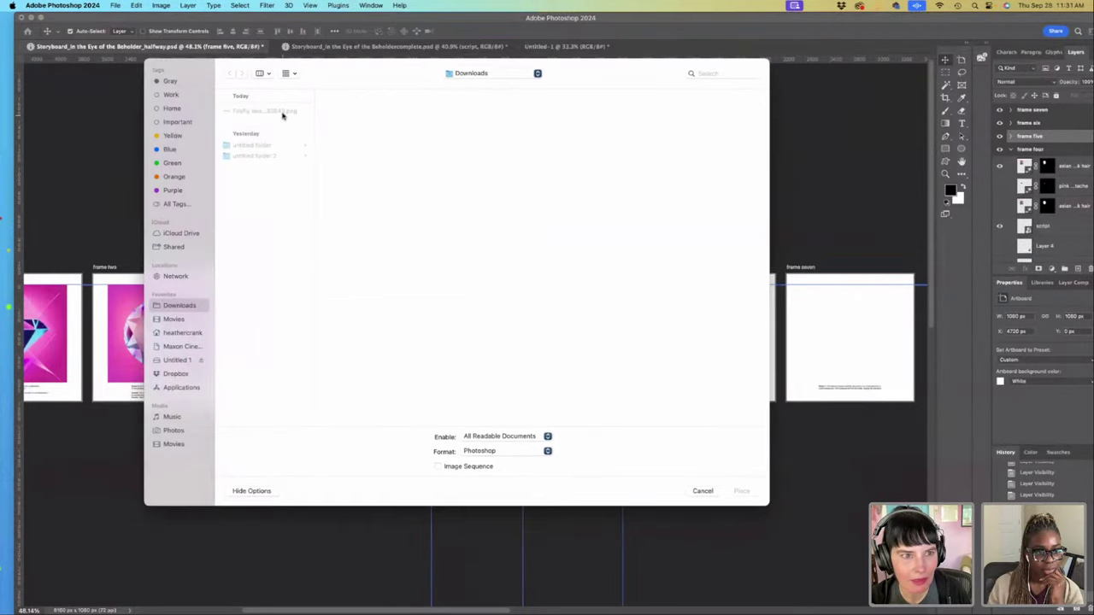
click(269, 111)
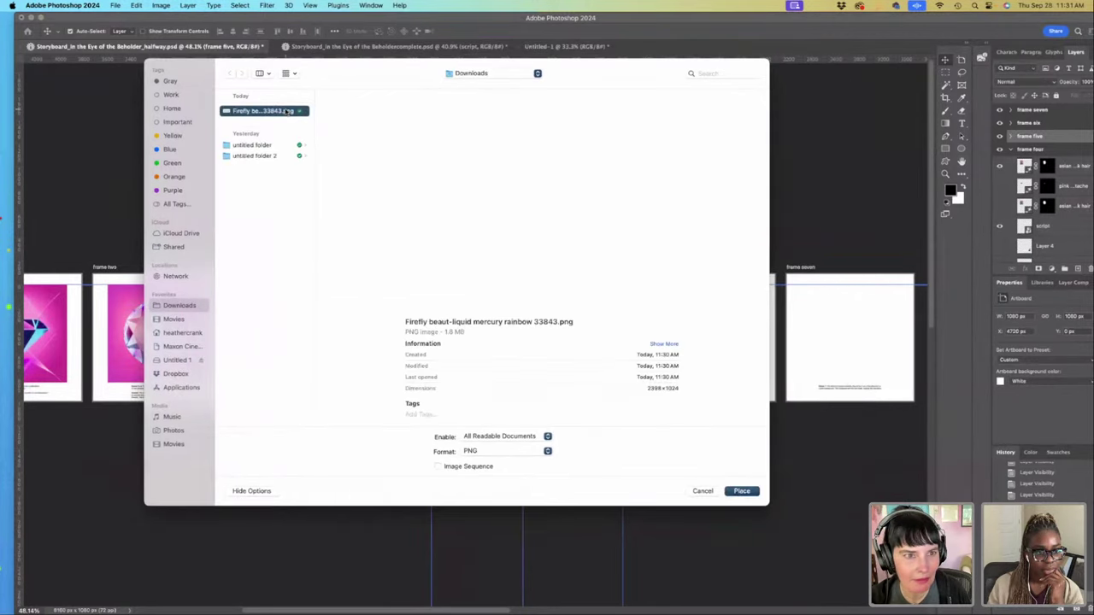
click(740, 491)
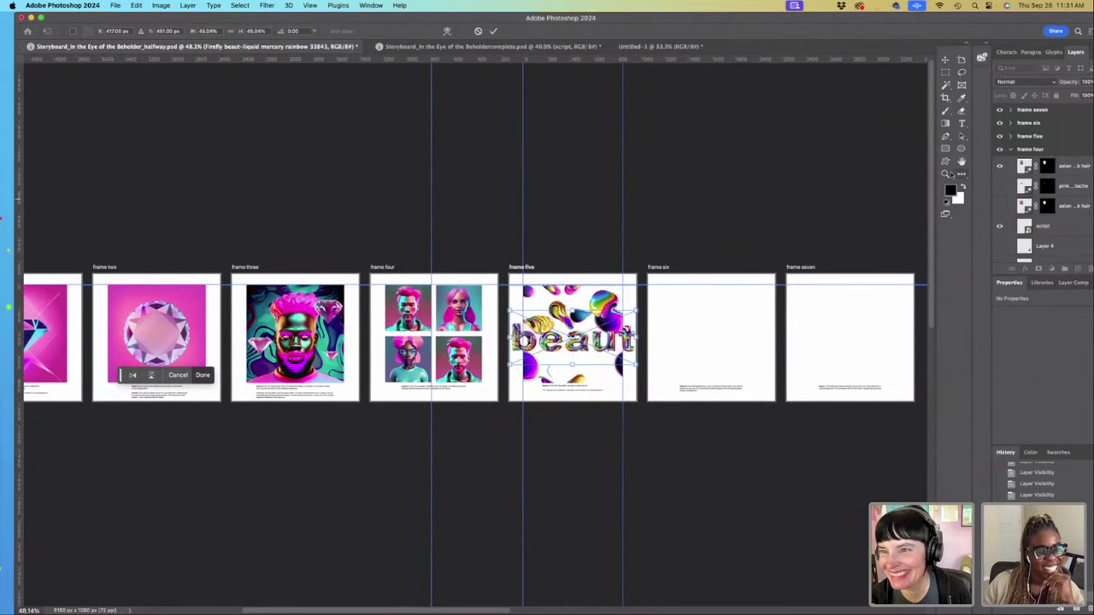
Step: Commit the placement, then scale the beaut lettering down across the middle of the mercury blobs
key(z)
key(Return)
click(609, 370)
drag(609, 370, 689, 313)
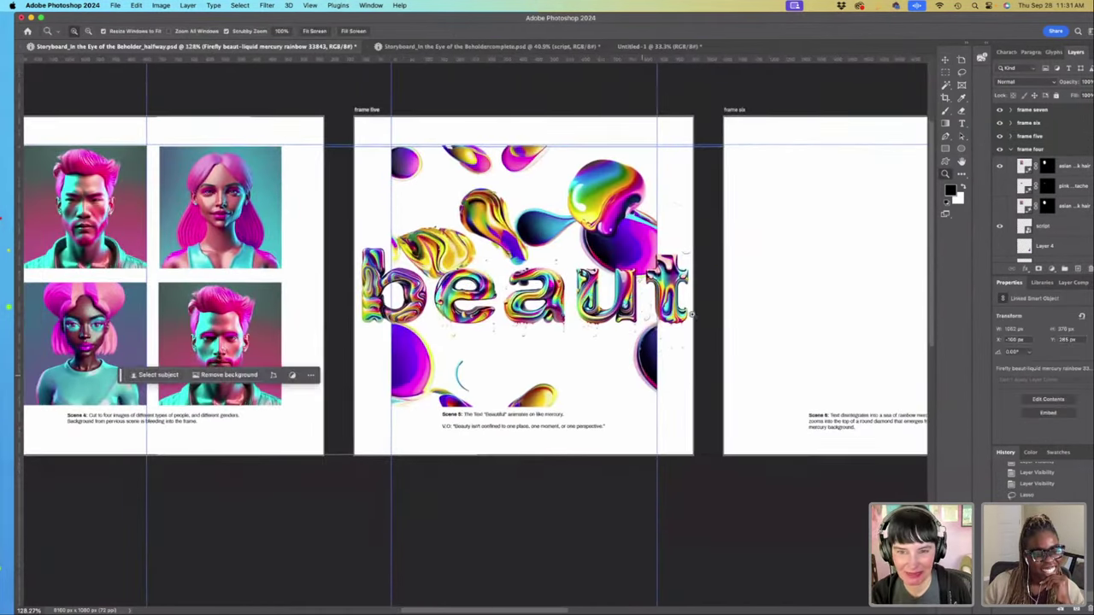
key(v)
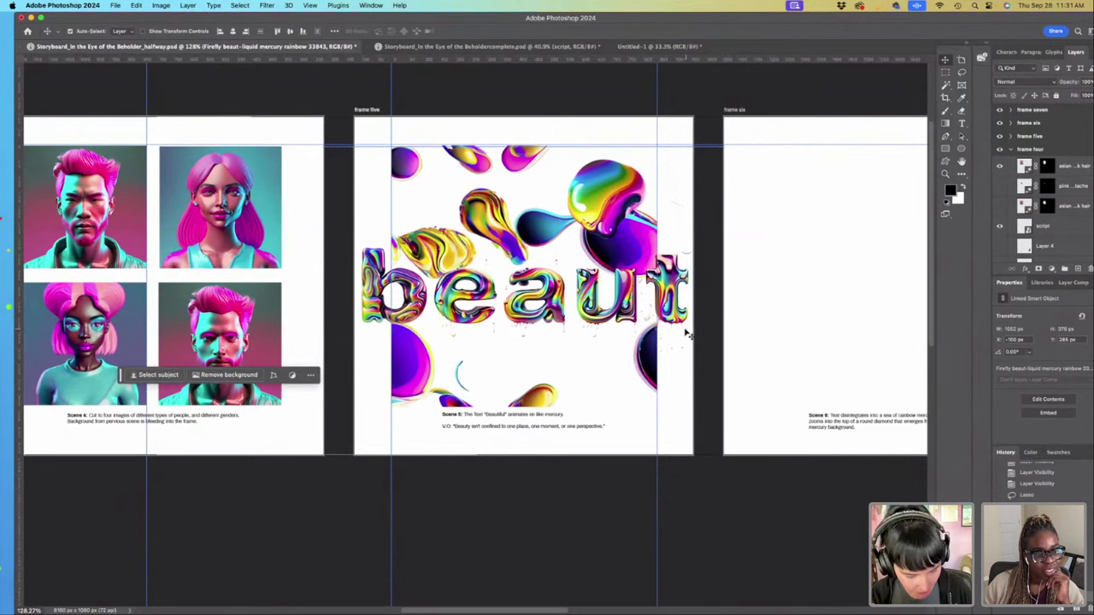
drag(677, 319, 696, 293)
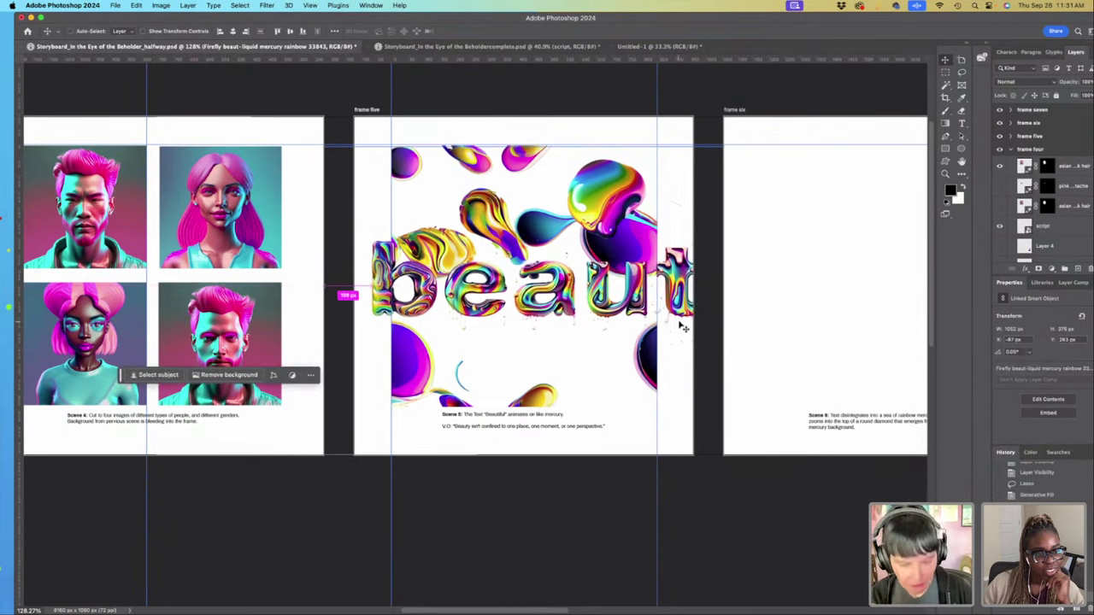
key(super+t)
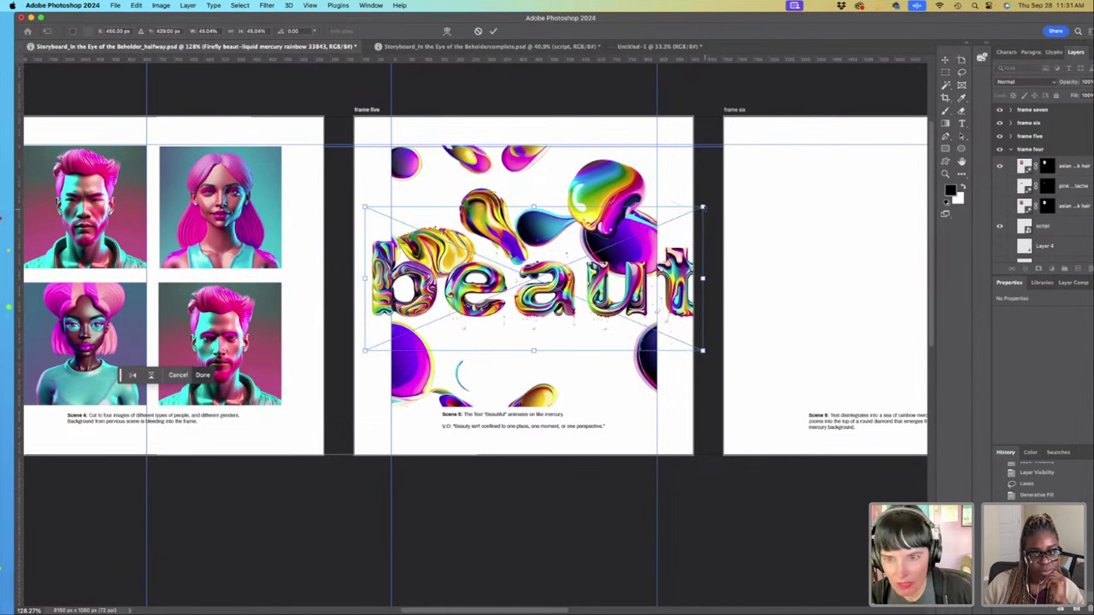
drag(702, 208, 642, 232)
drag(606, 278, 609, 295)
key(Return)
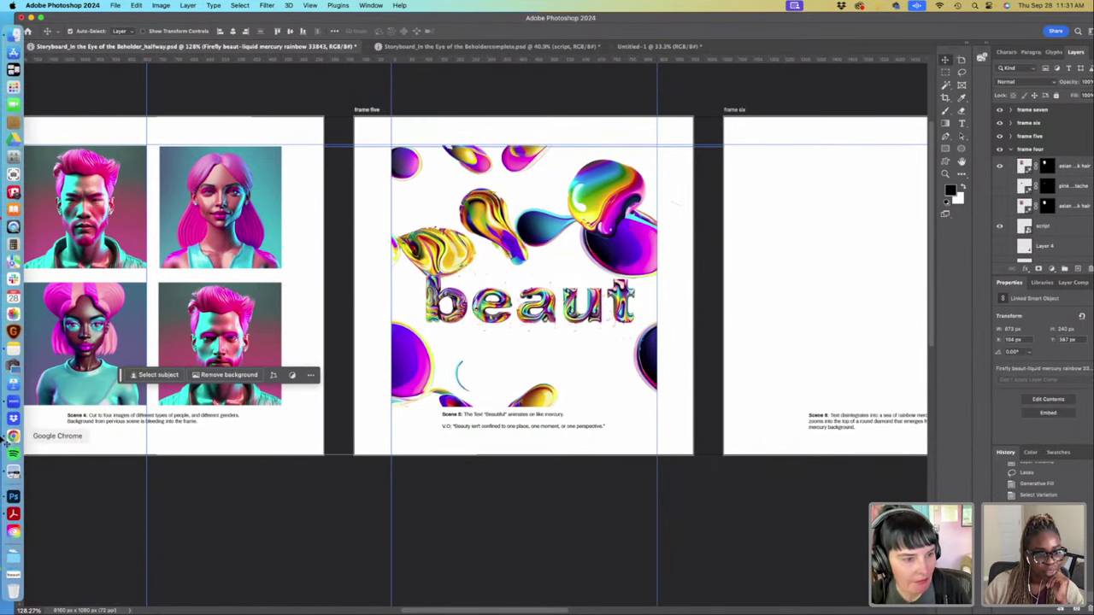
Step: Replace 'beaut' with a capital 'I' and generate it, previewing the second variation
click(13, 438)
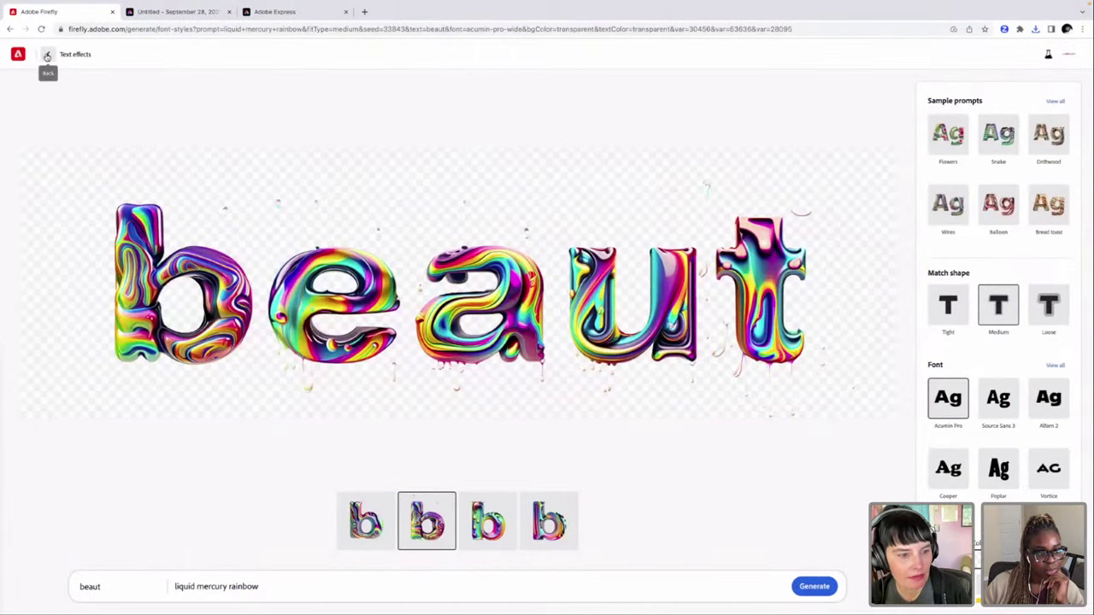
drag(117, 586, 71, 607)
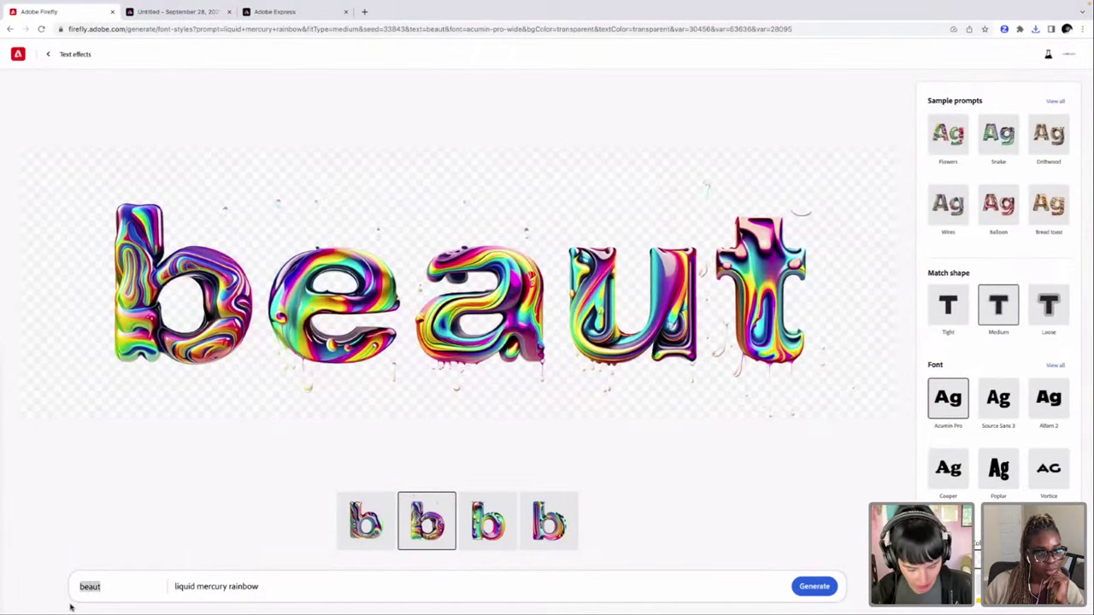
key(BackSpace)
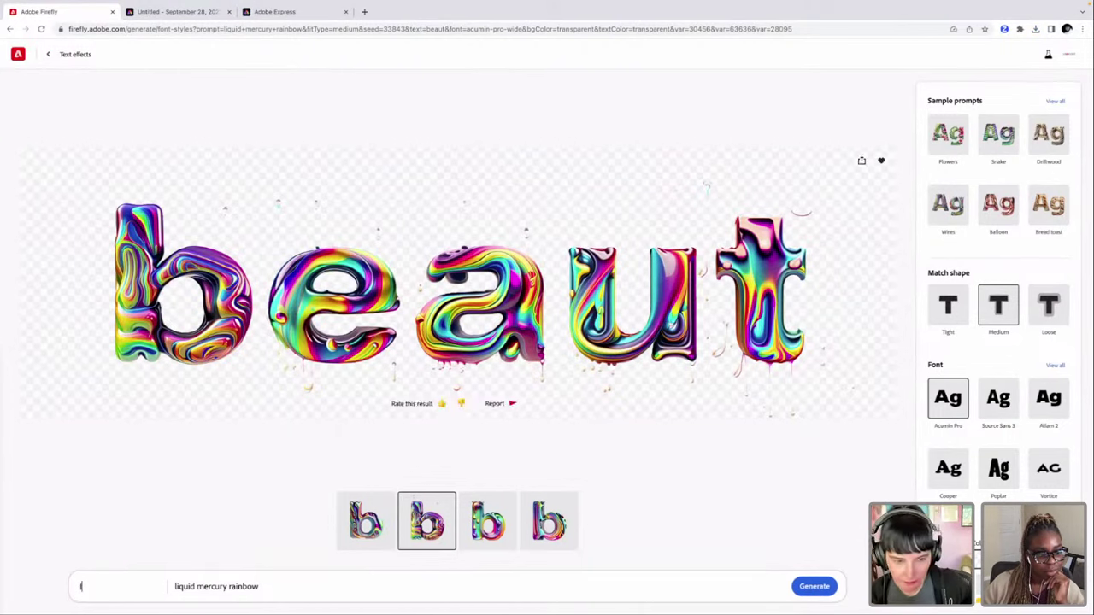
text(I)
click(814, 586)
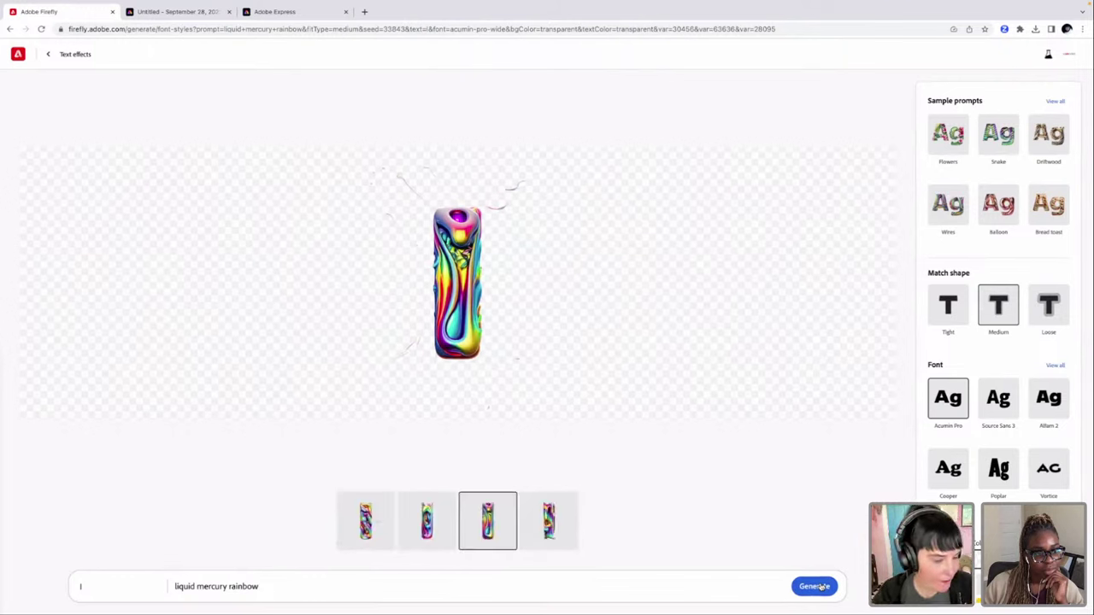
click(428, 520)
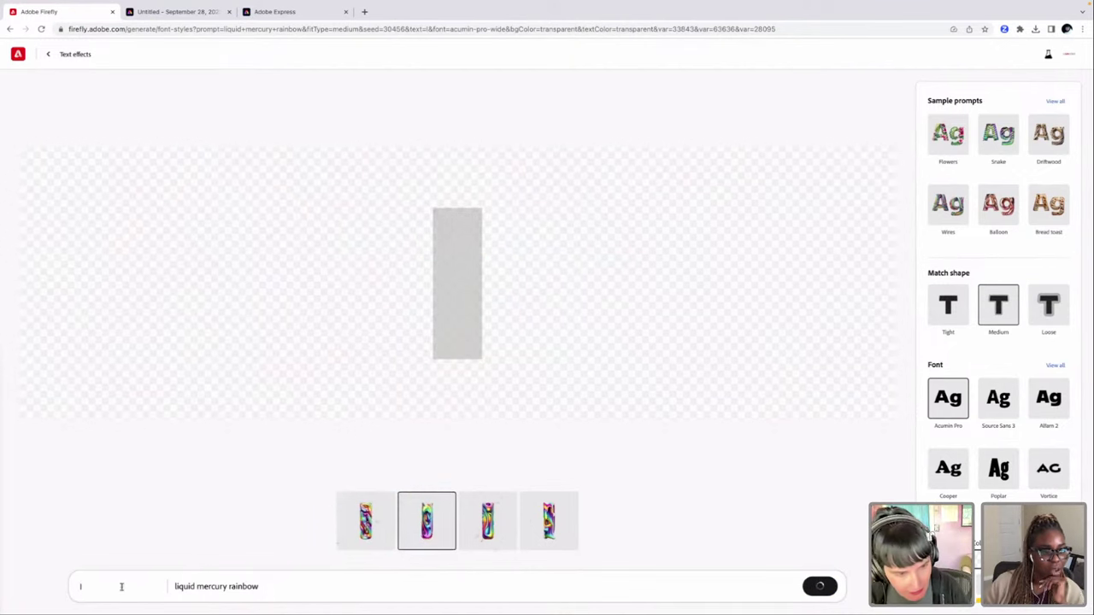
Step: Regenerate as a lowercase 'i', compare variations, and settle on the dripping third one
key(BackSpace)
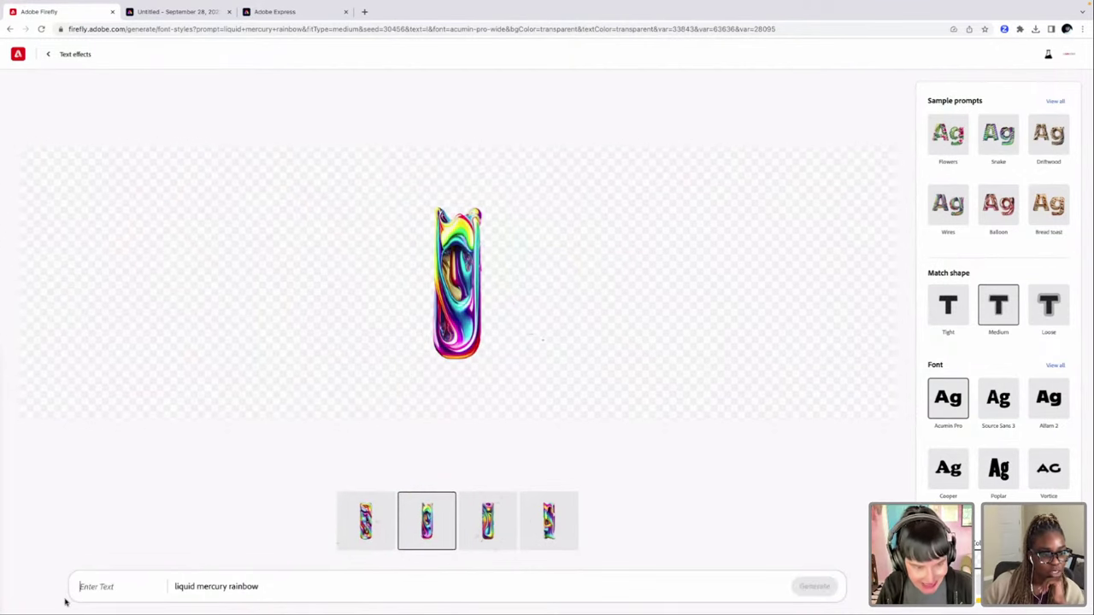
text(l)
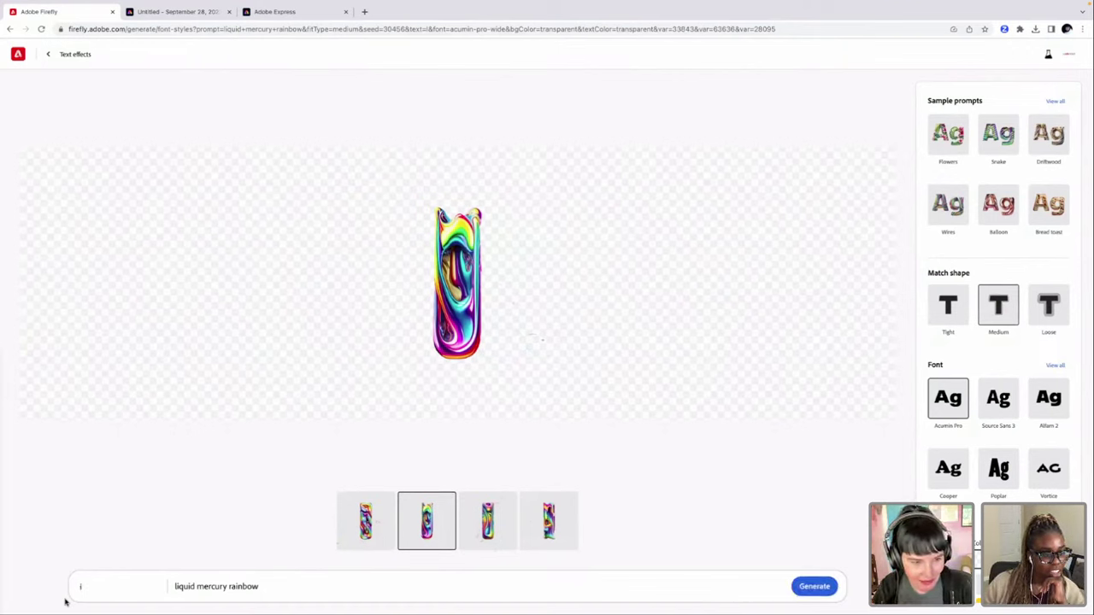
click(812, 587)
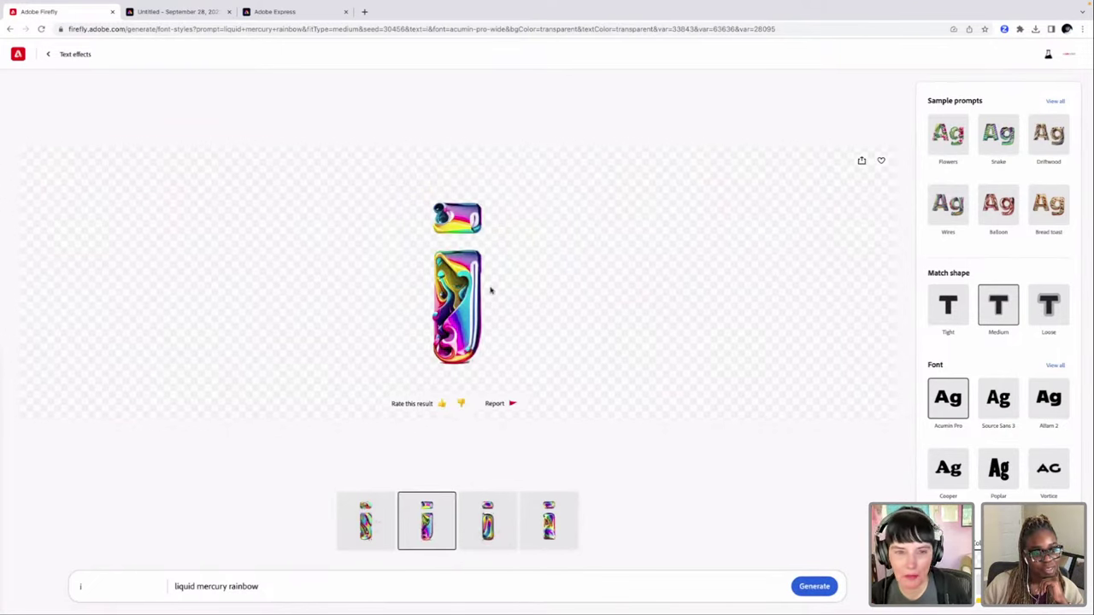
click(502, 520)
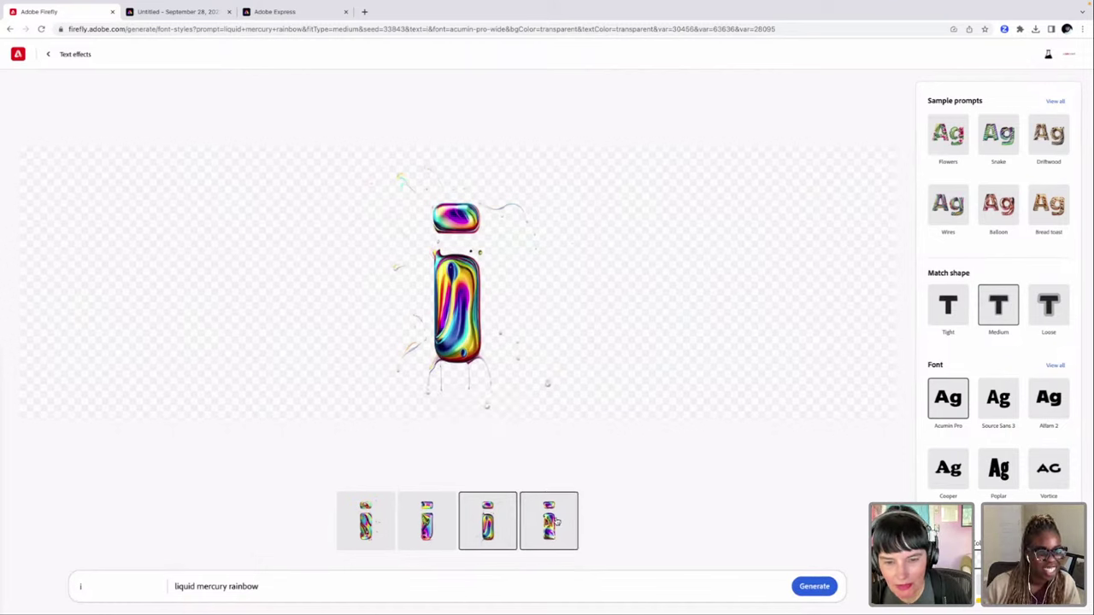
click(556, 526)
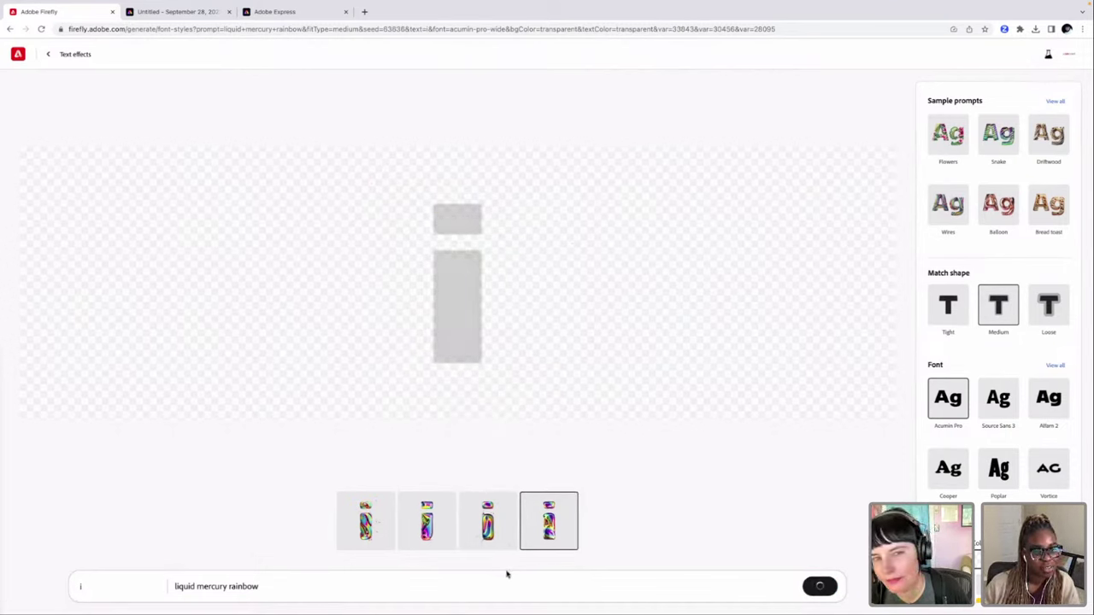
click(492, 531)
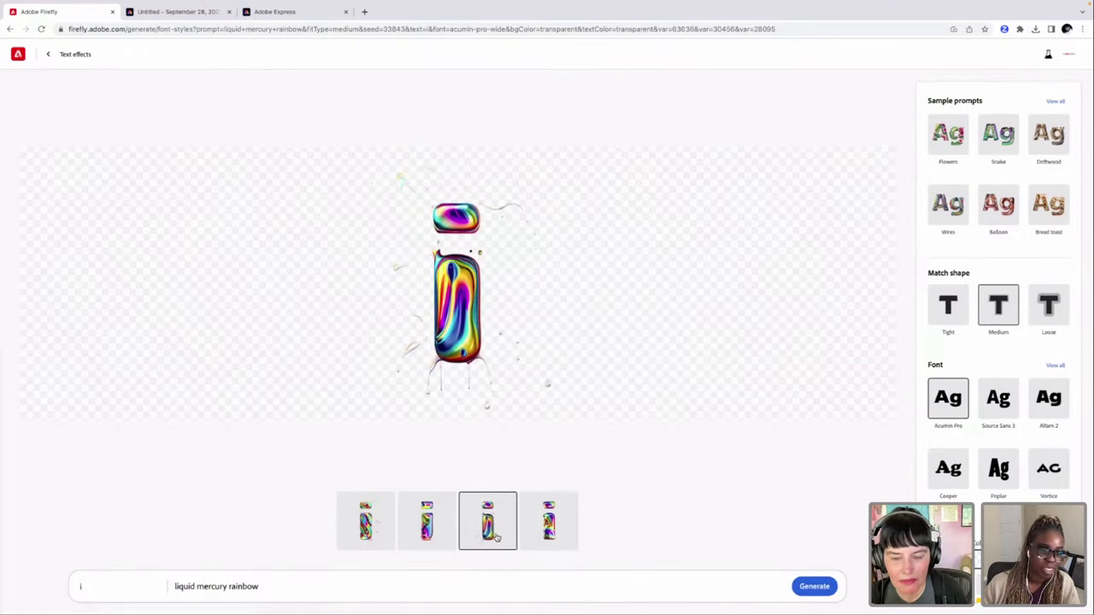
Step: Favourite the dripping 'i' variation and download it
mouse_move(883, 161)
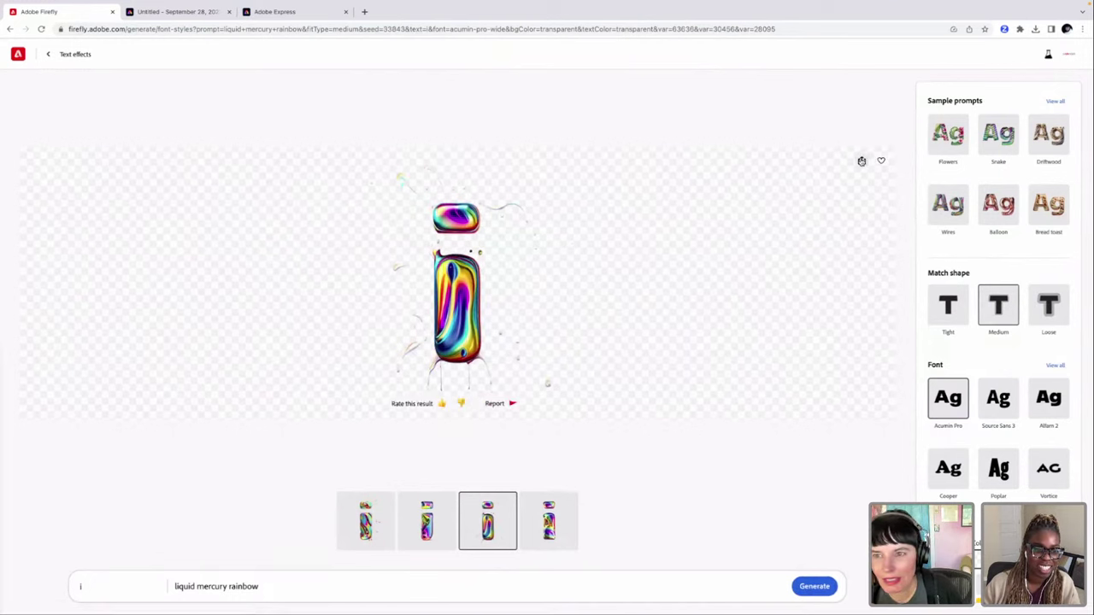
click(883, 161)
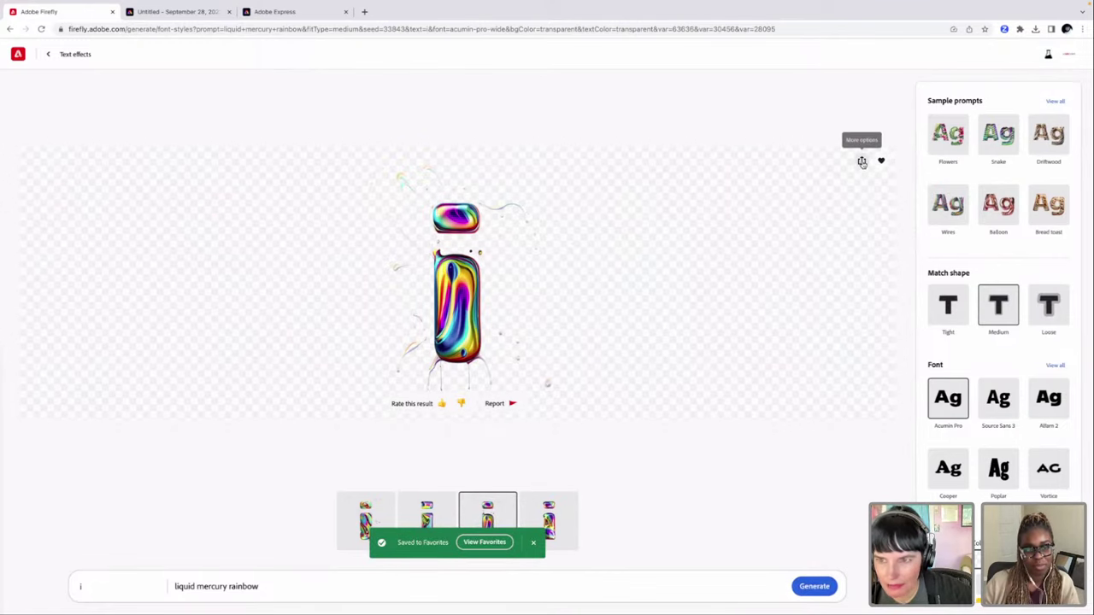
click(862, 162)
click(891, 180)
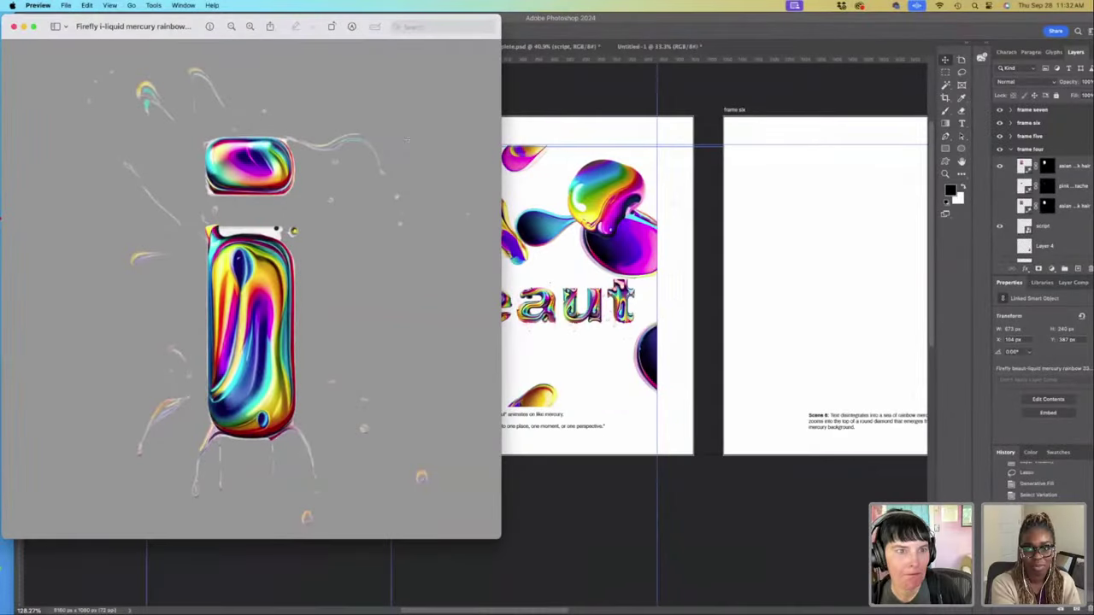
Step: Back in Photoshop, place the downloaded Firefly 'i' PNG as a linked image
click(13, 26)
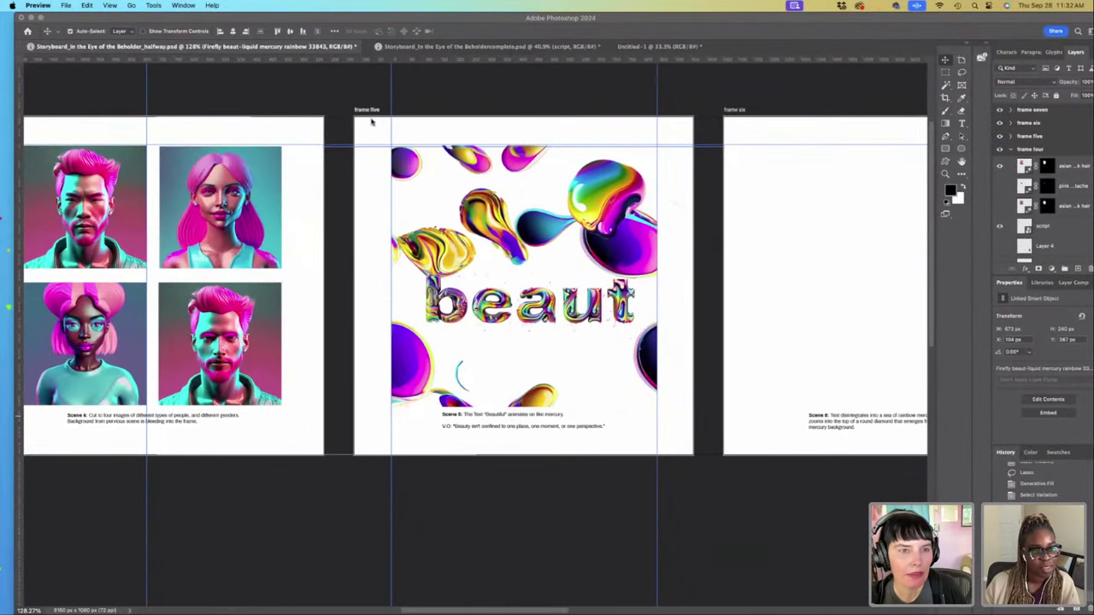
click(65, 5)
click(48, 122)
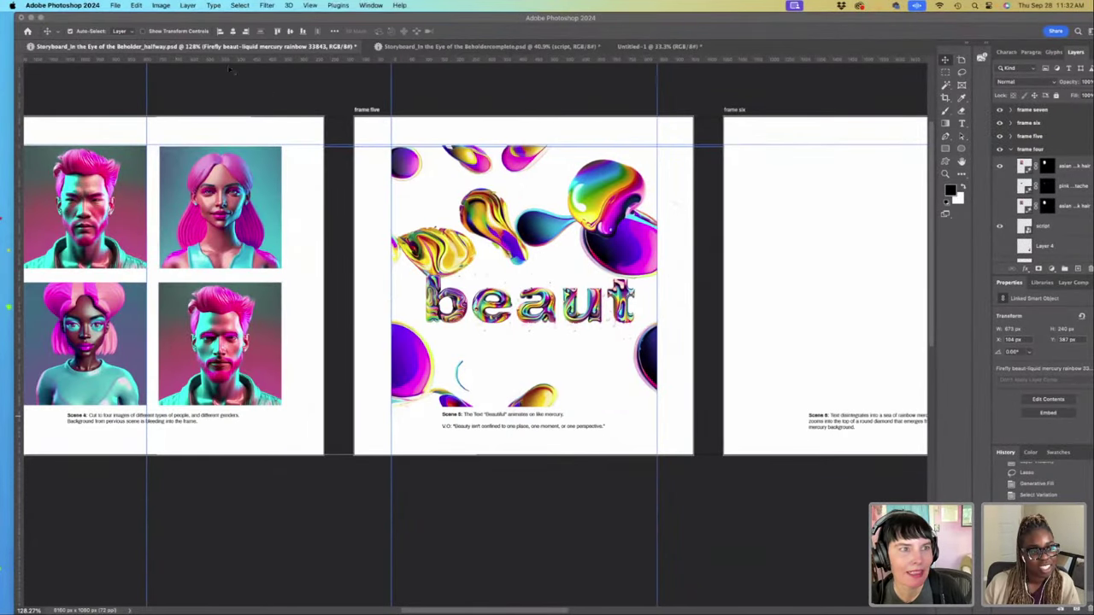
click(115, 5)
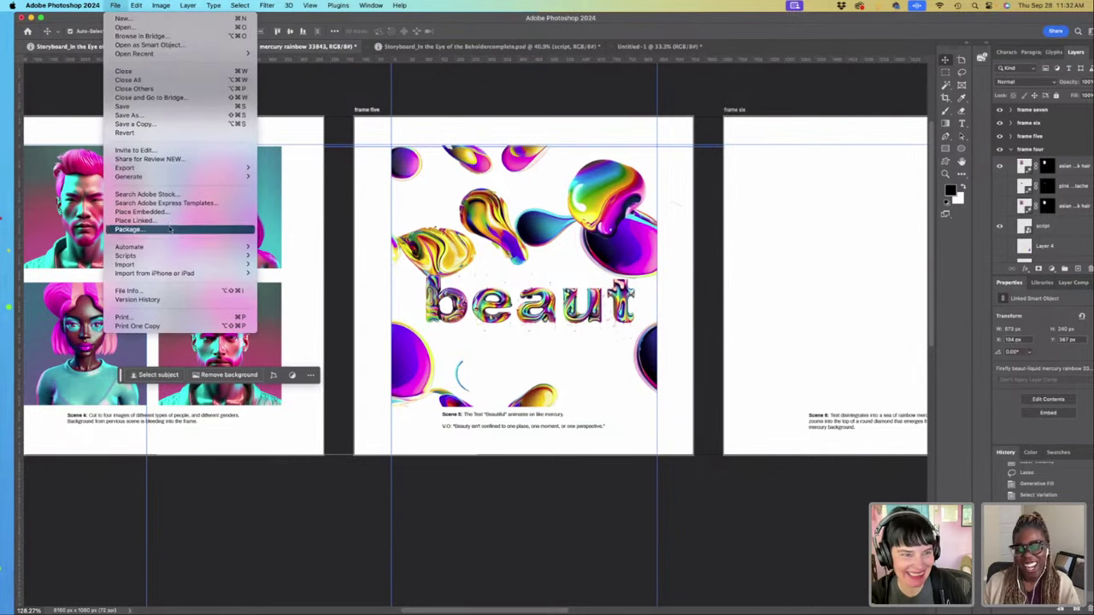
click(136, 229)
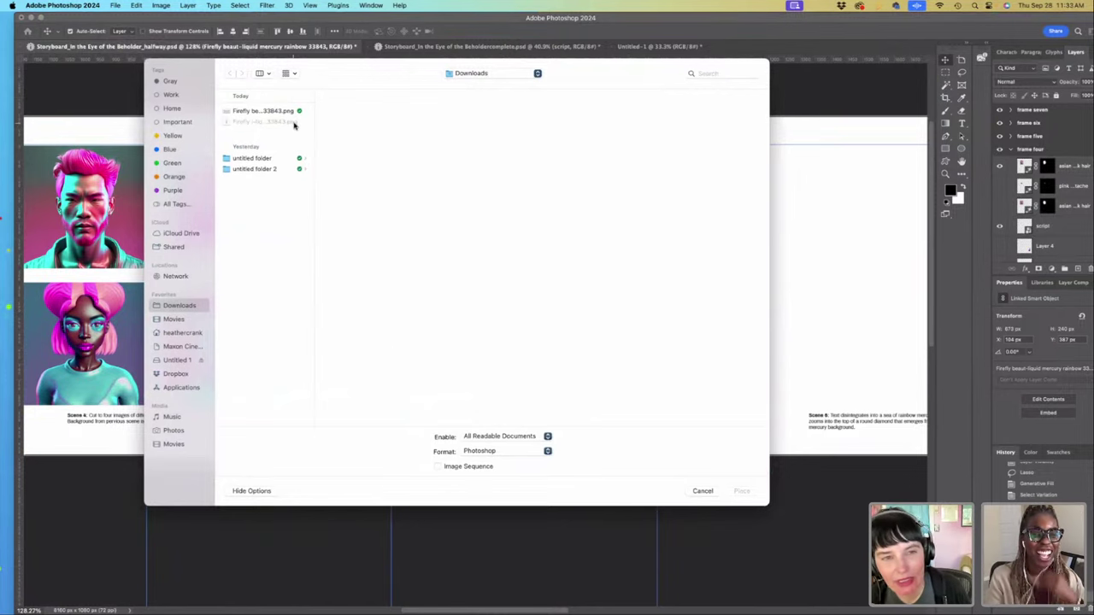
click(297, 122)
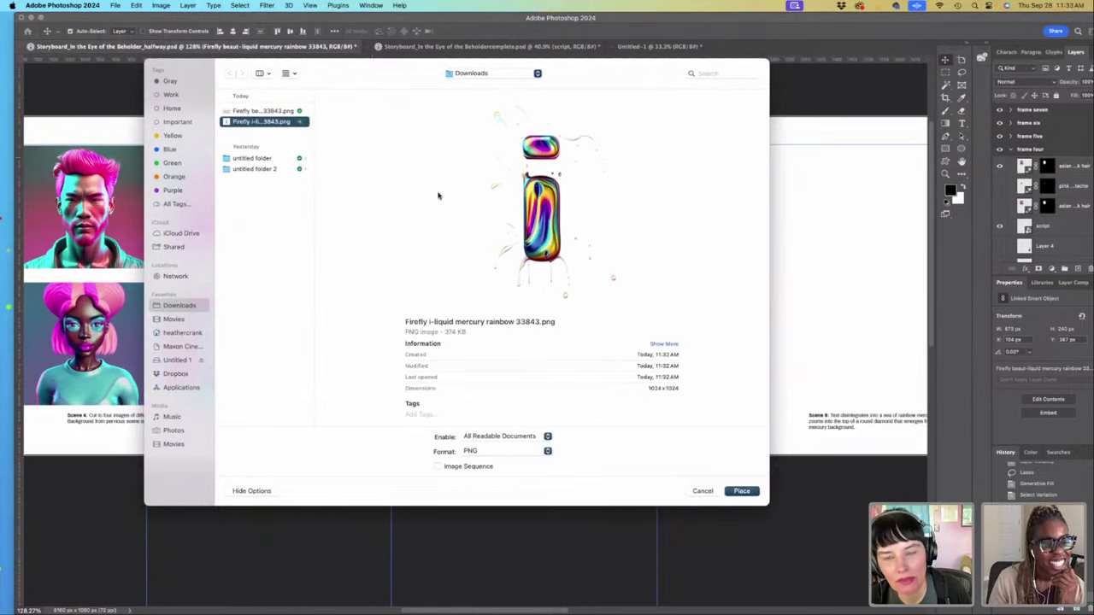
click(741, 490)
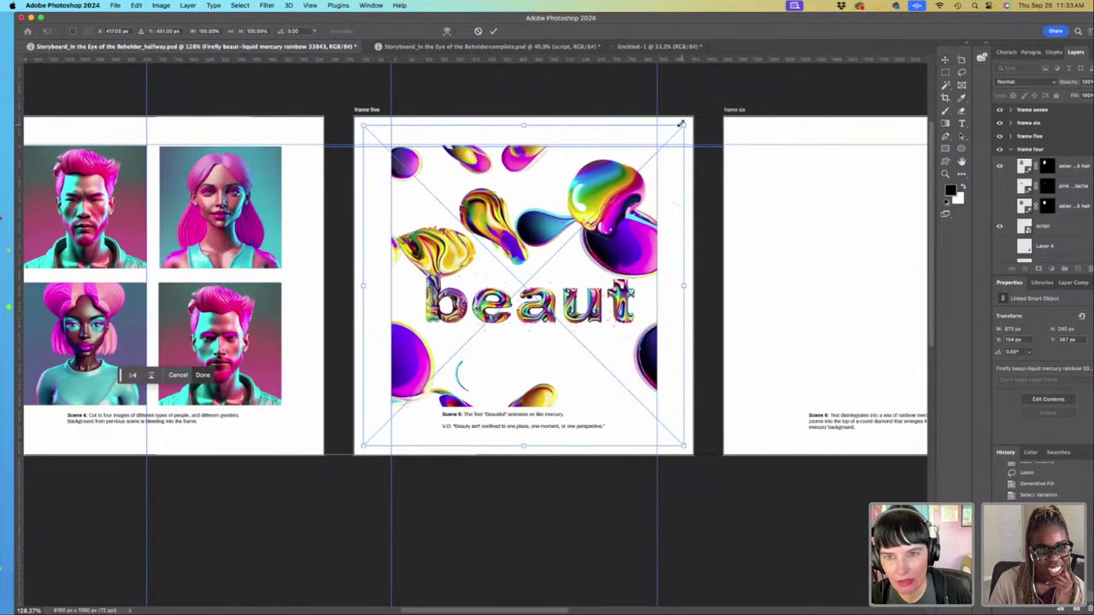
Step: Shrink the 'i' and position it beneath 'beaut' on the left of frame five
key(Return)
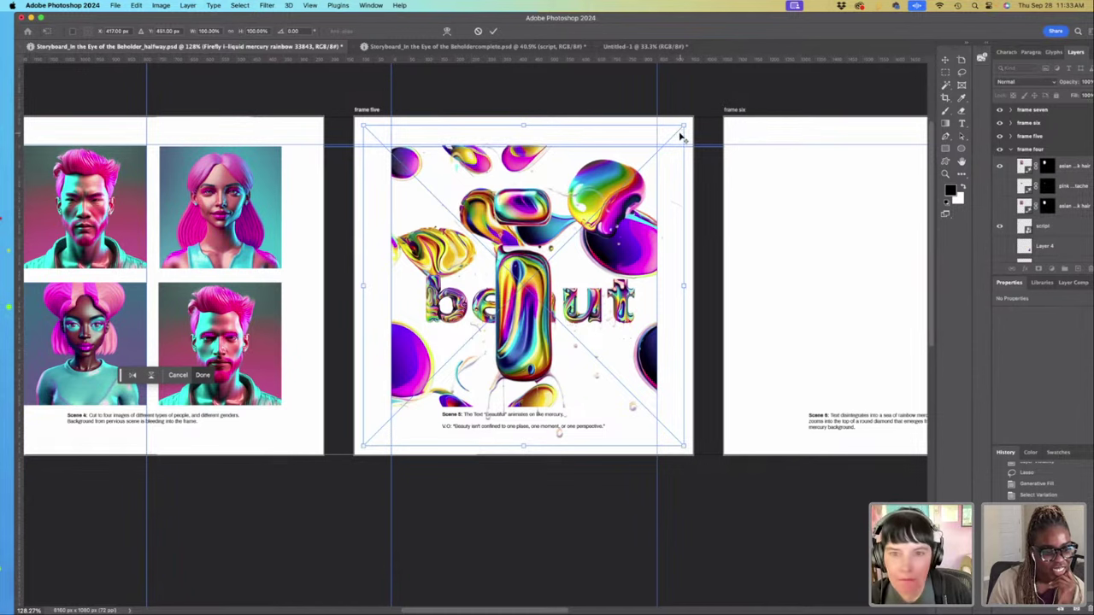
drag(684, 129, 568, 242)
drag(526, 291, 453, 360)
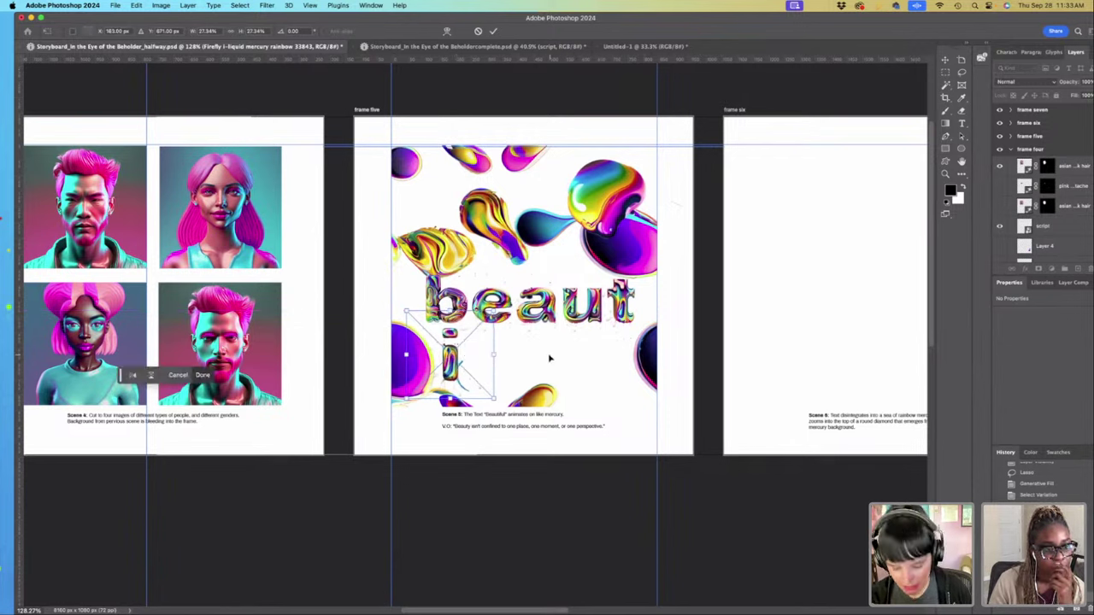
click(541, 358)
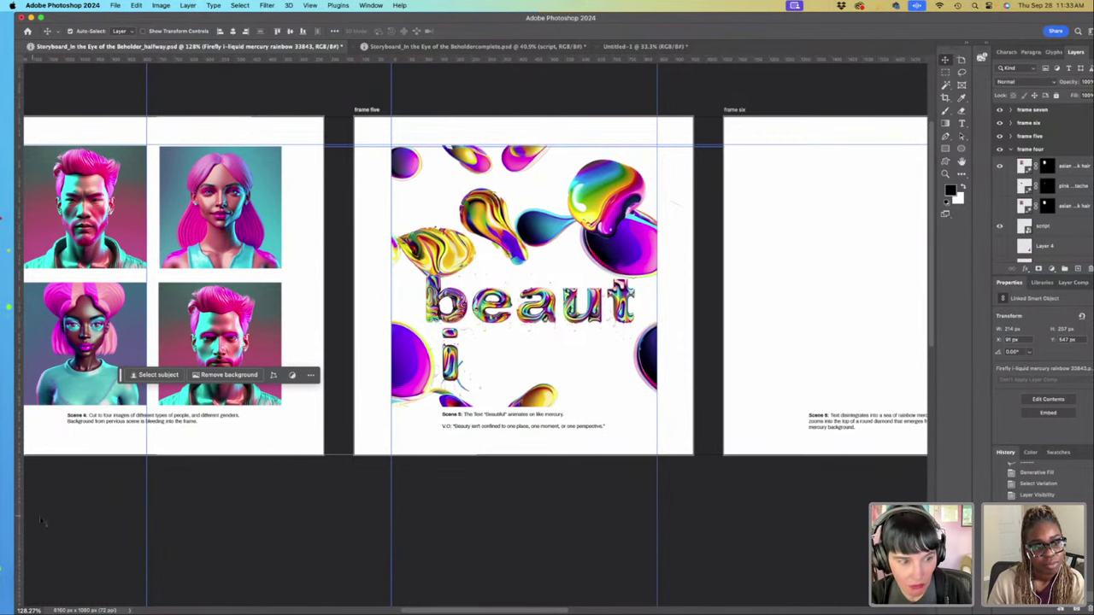
Step: Change the Text effects word to 'full' and generate it in liquid mercury rainbow
mouse_move(3, 511)
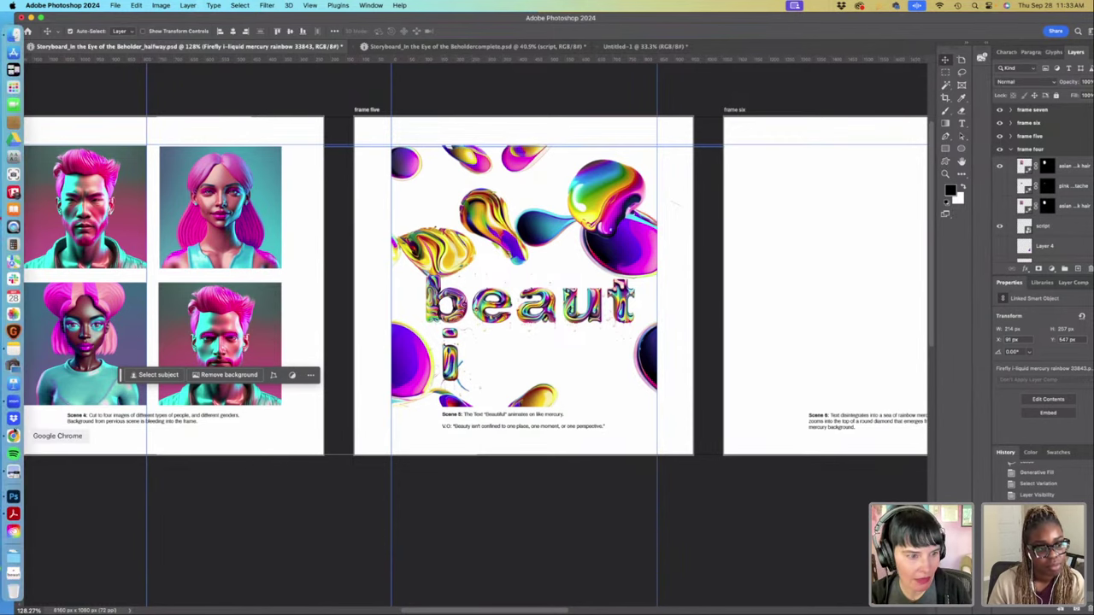
click(13, 437)
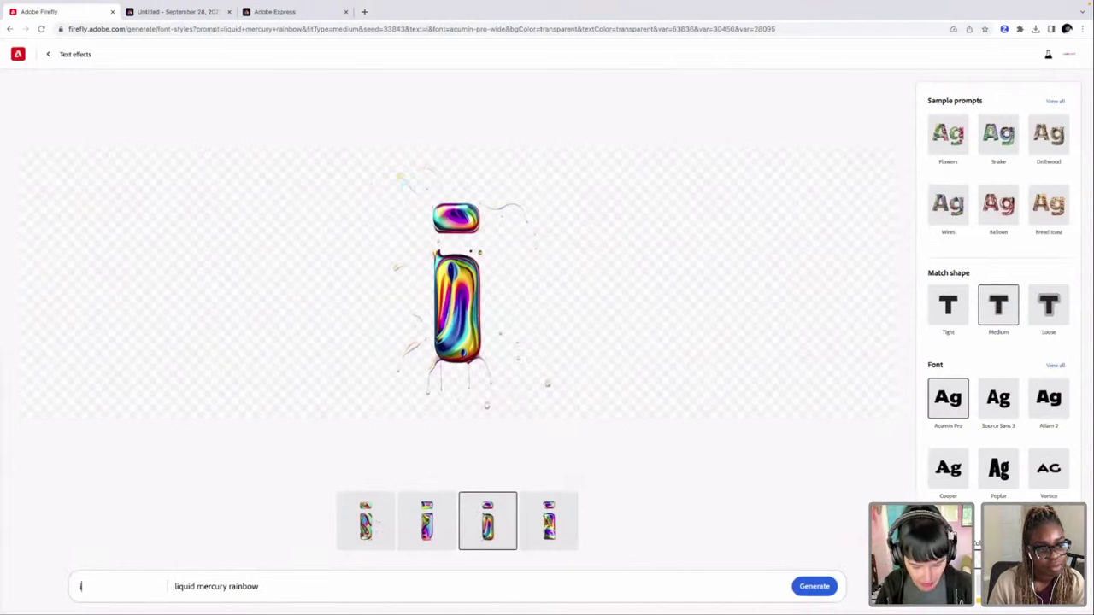
text(full)
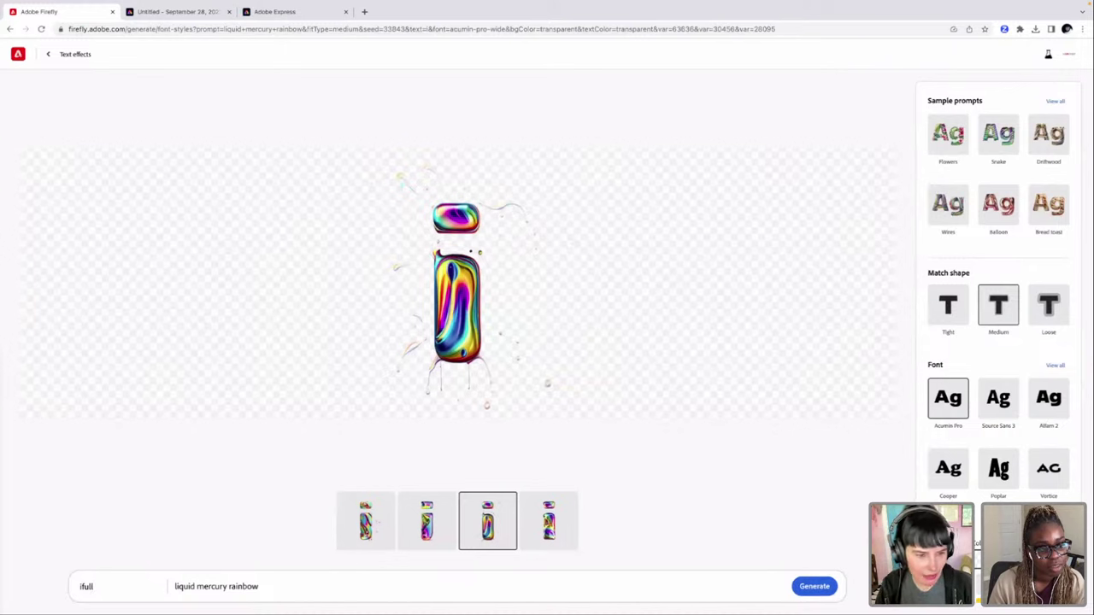
click(82, 586)
key(BackSpace)
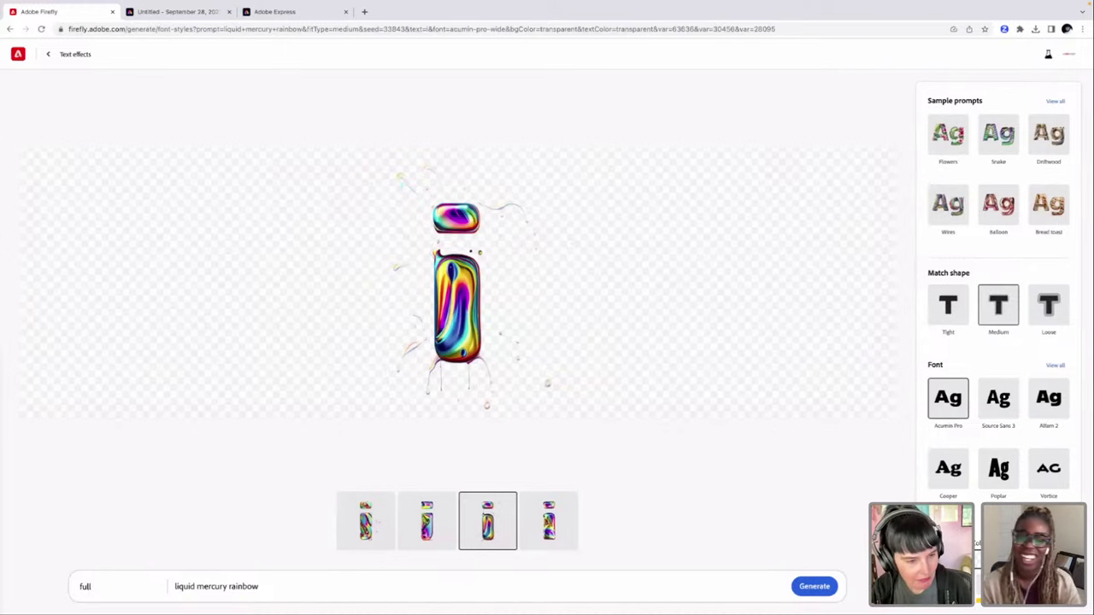
click(814, 586)
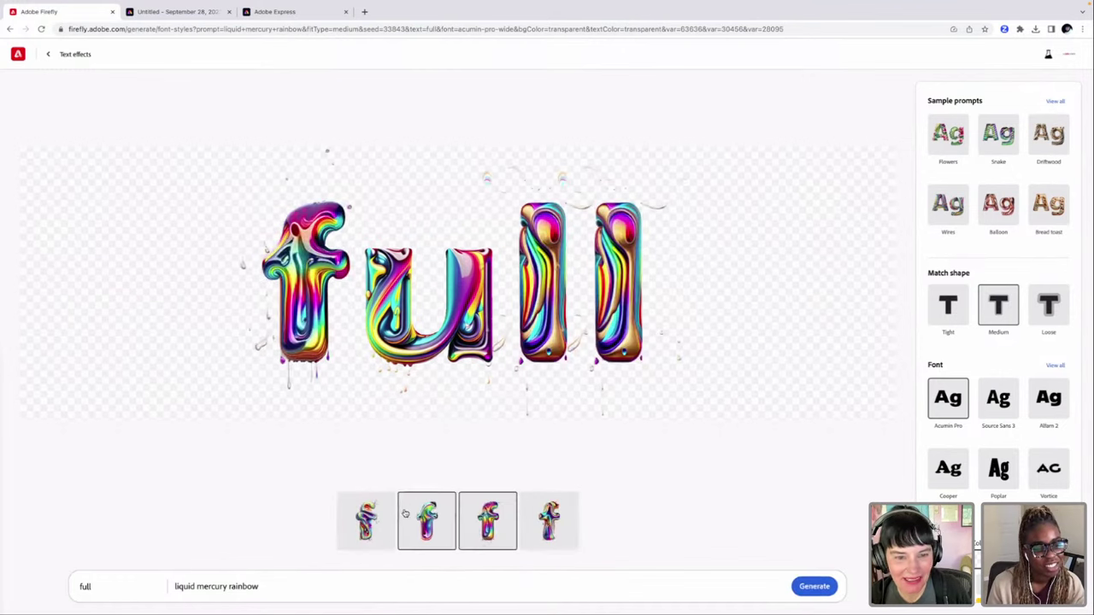
Step: Compare the four 'full' variations and settle on the third one
click(370, 531)
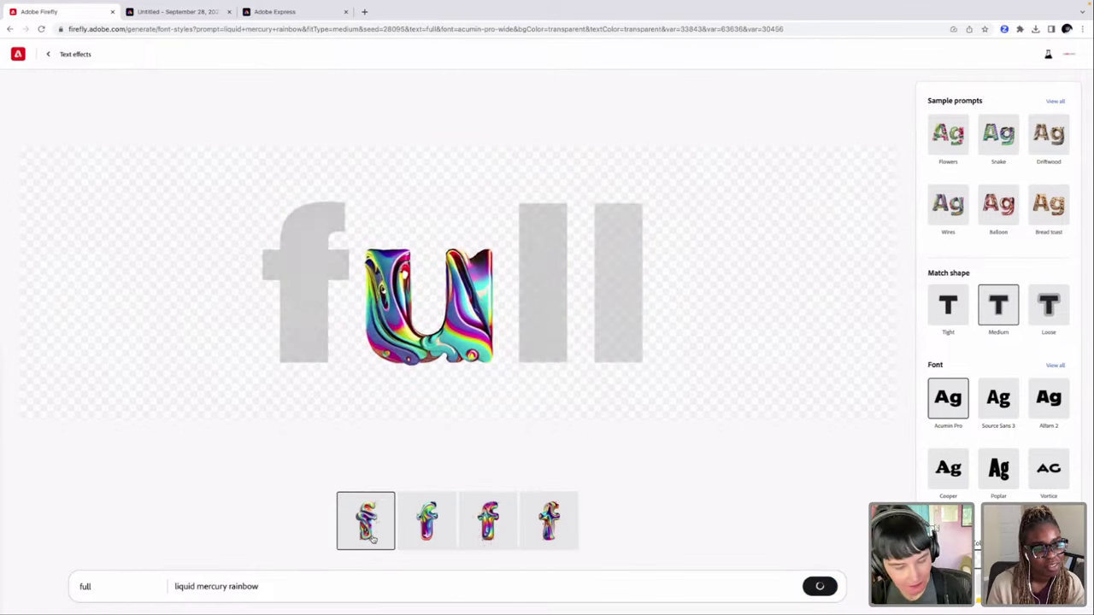
click(427, 530)
click(505, 533)
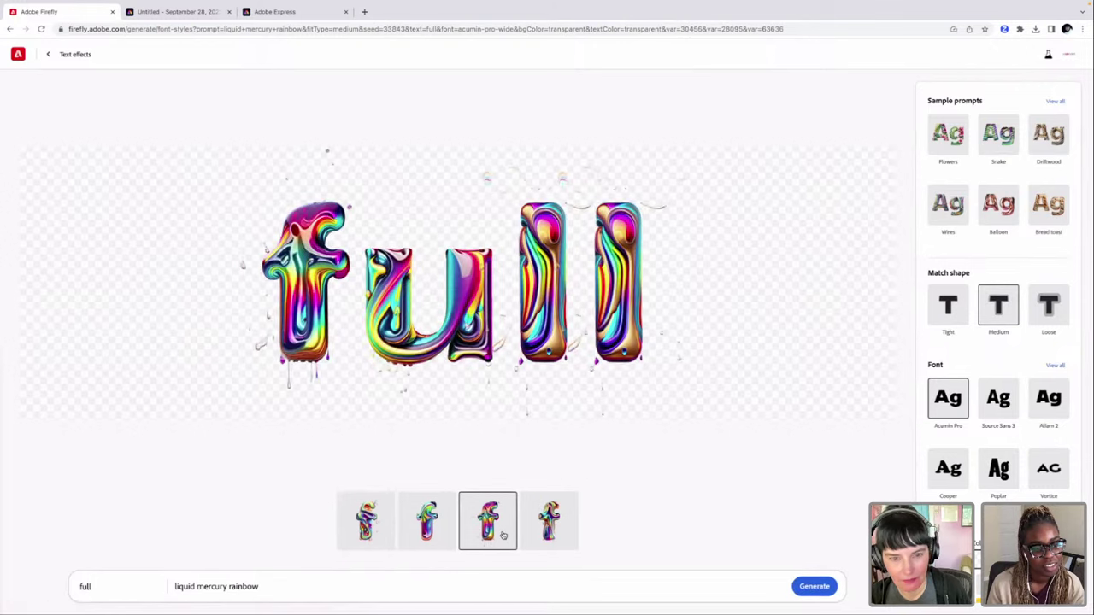
click(555, 536)
click(496, 535)
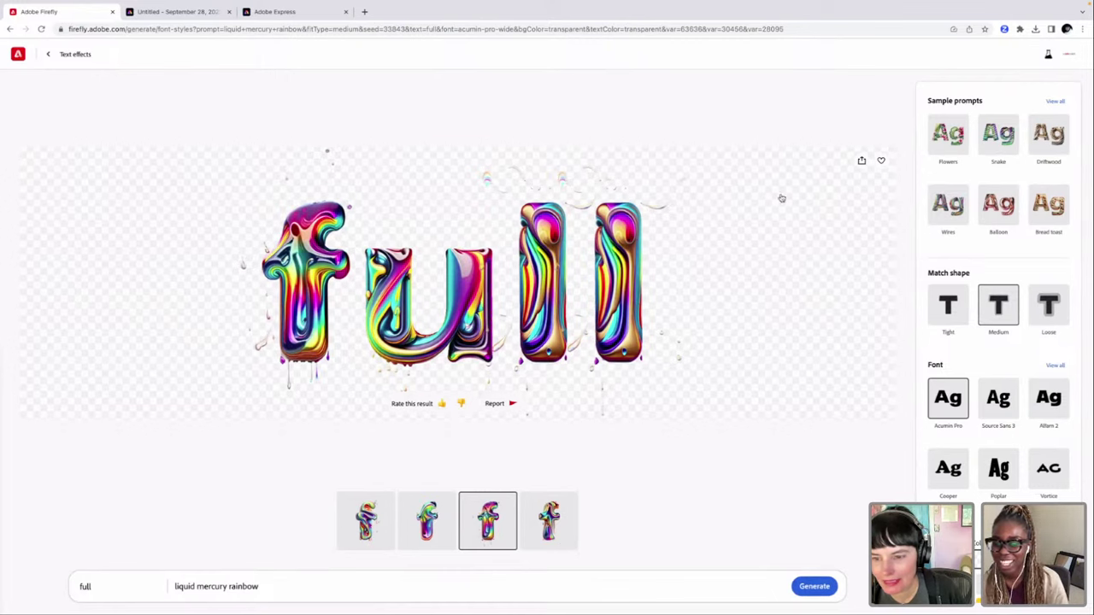
Step: Favourite the third 'full' variation, download it, and return to Photoshop
click(881, 162)
click(861, 161)
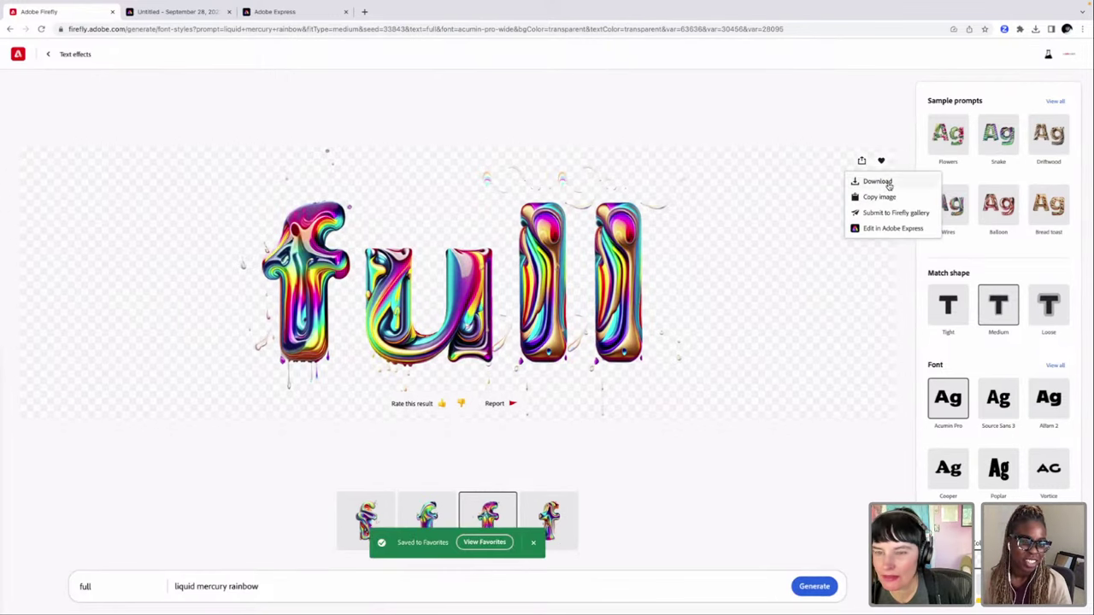
click(880, 181)
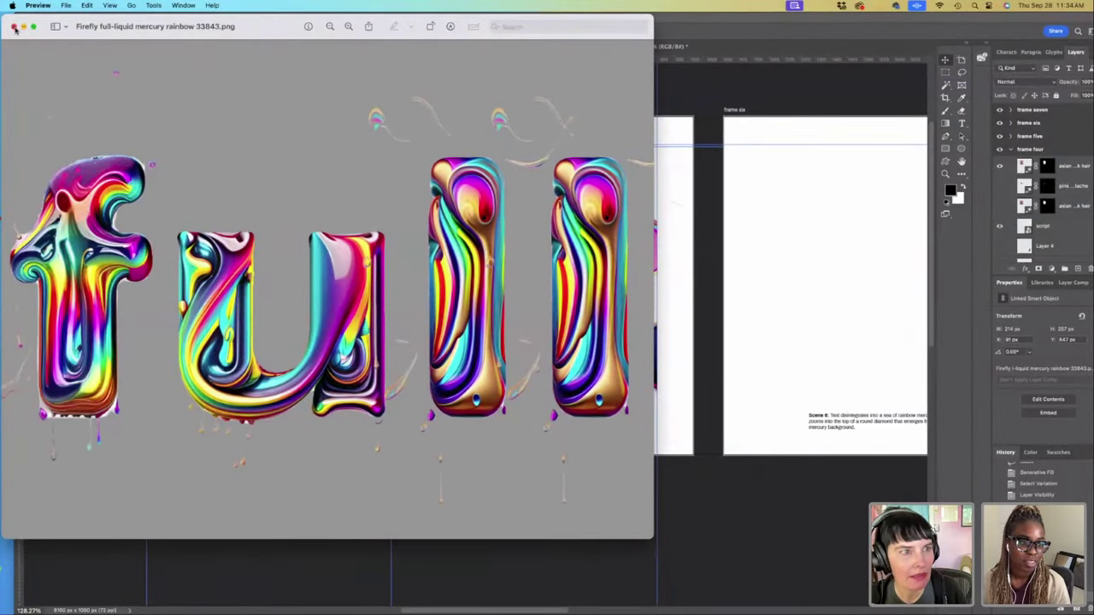
click(14, 28)
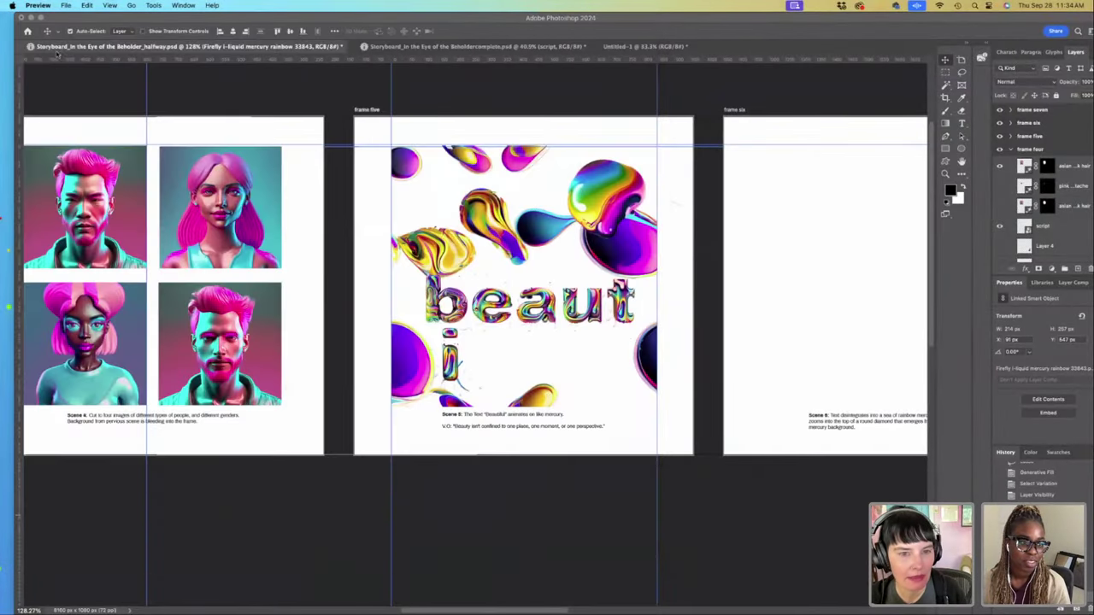
click(320, 102)
click(114, 6)
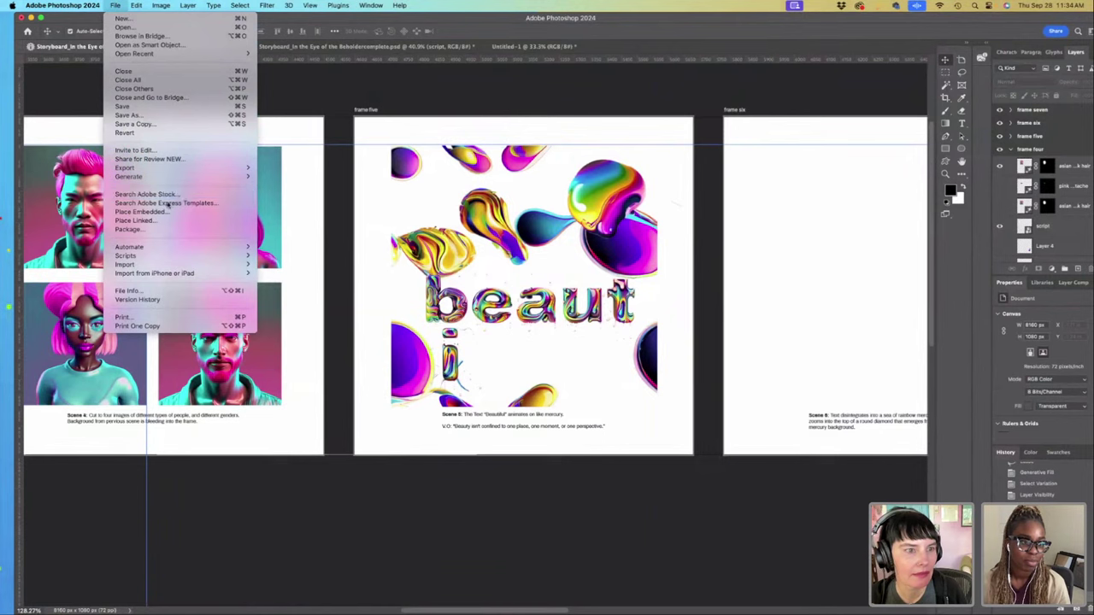
Step: Place the Firefly 'full' PNG, scale it to about 31% and set it beside the 'i'
click(141, 221)
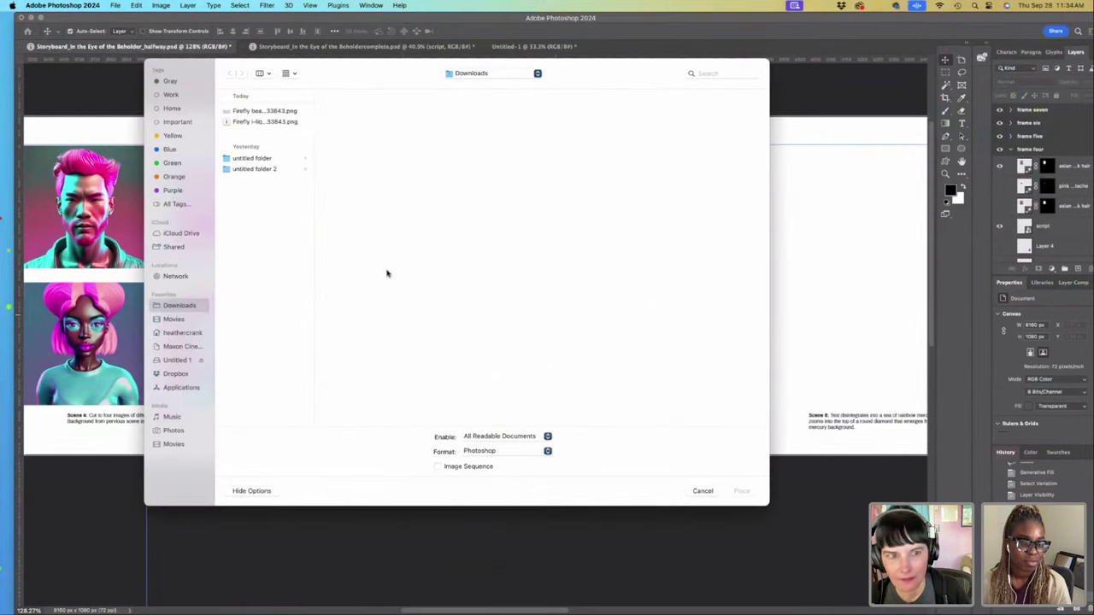
click(290, 123)
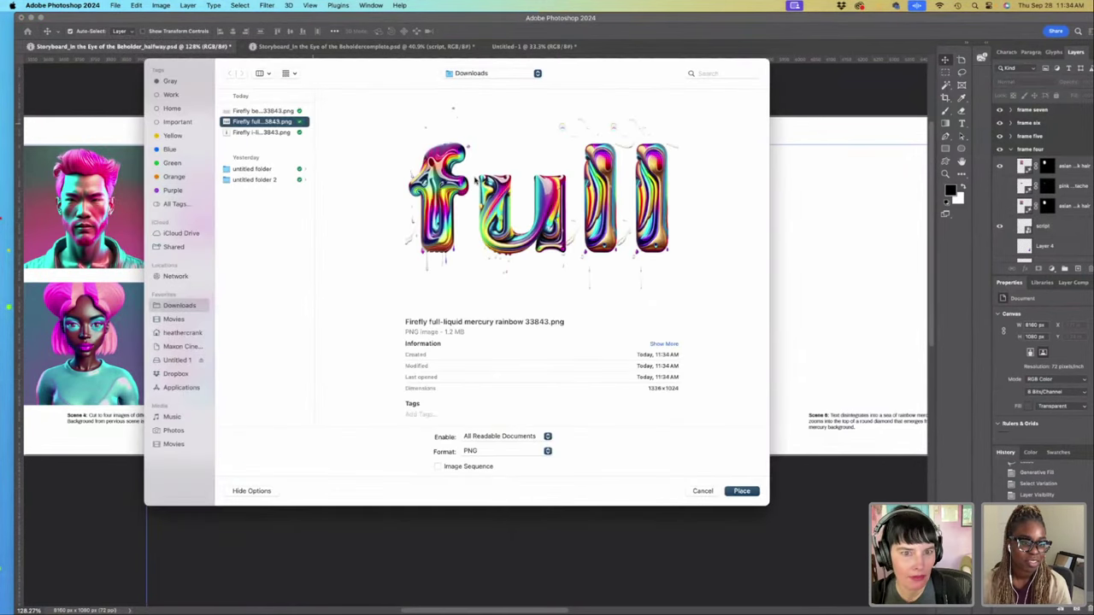
click(741, 491)
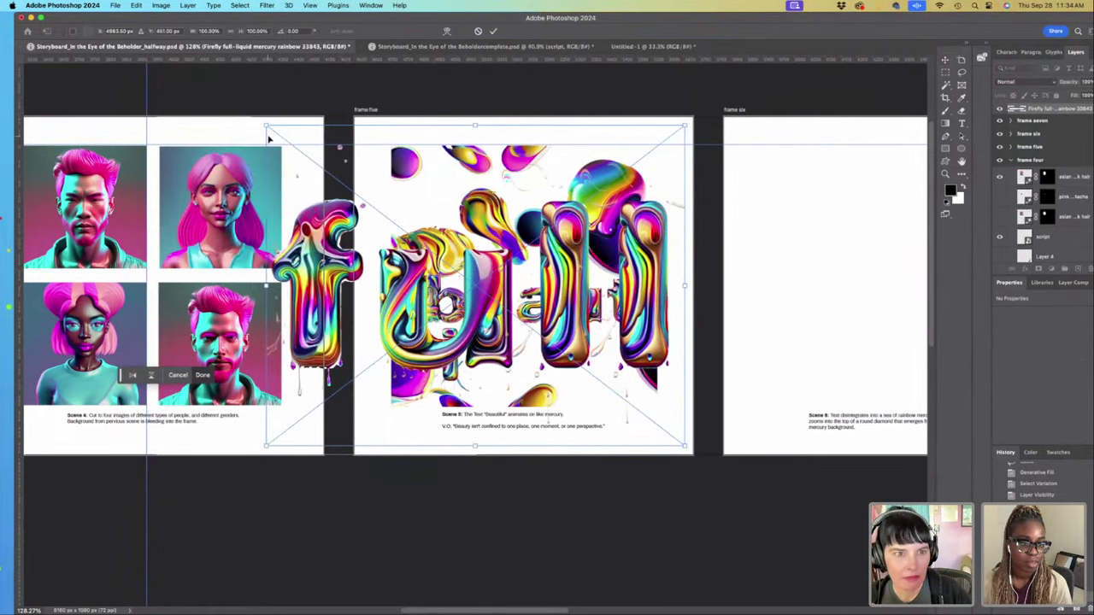
drag(267, 125, 477, 253)
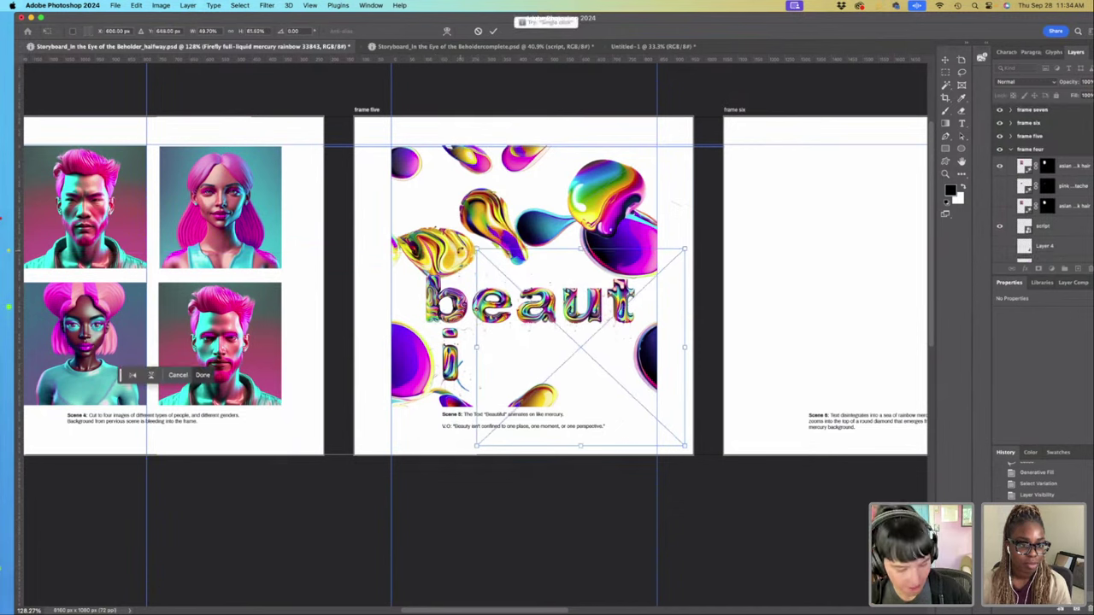
key(super+z)
drag(267, 125, 426, 239)
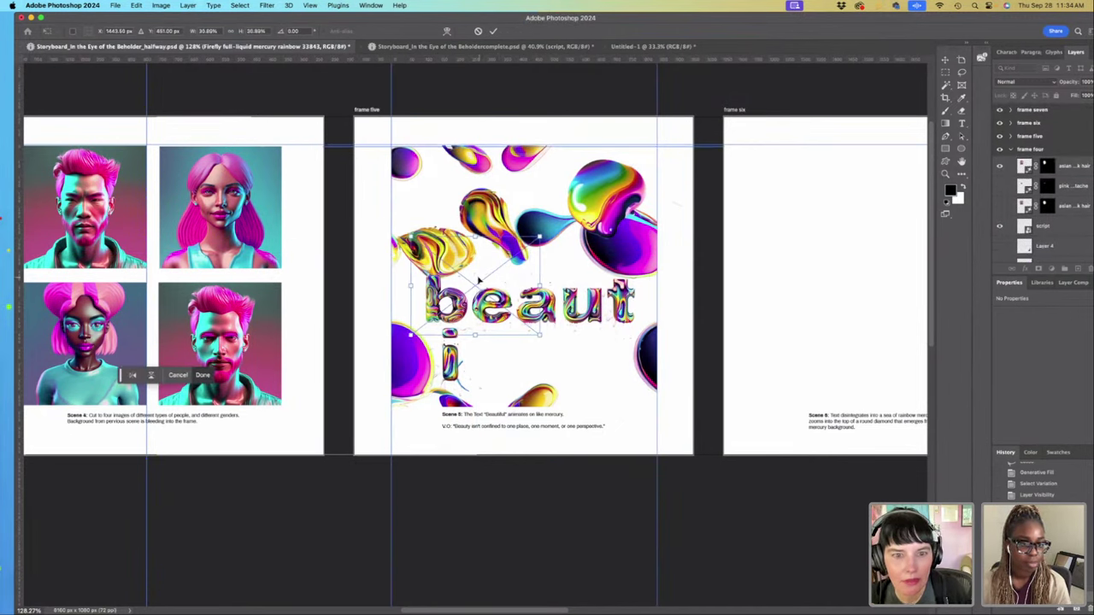
drag(487, 278, 571, 354)
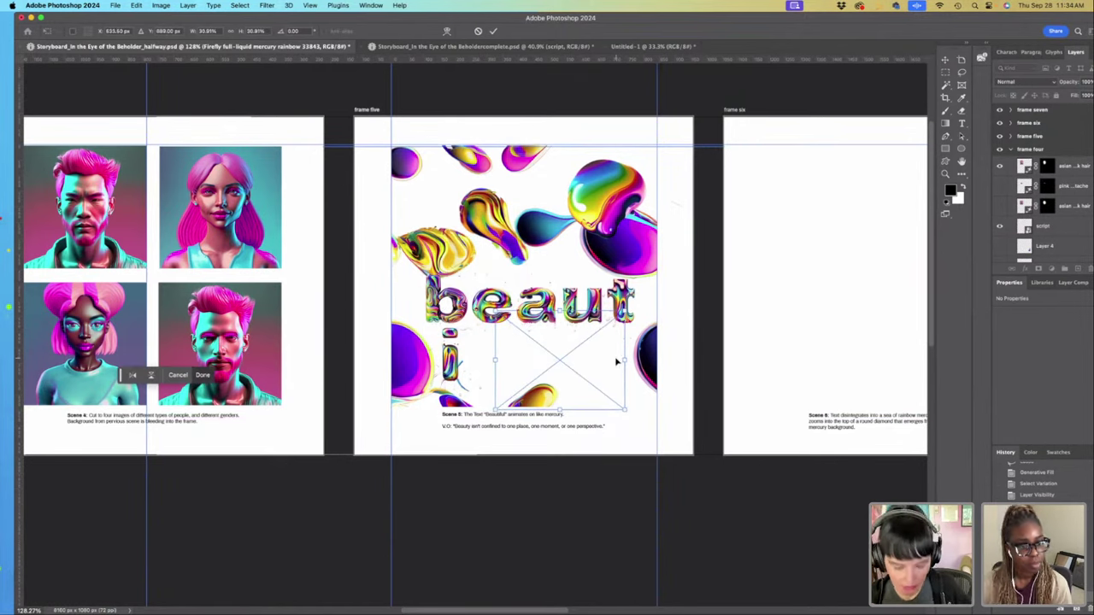
key(Return)
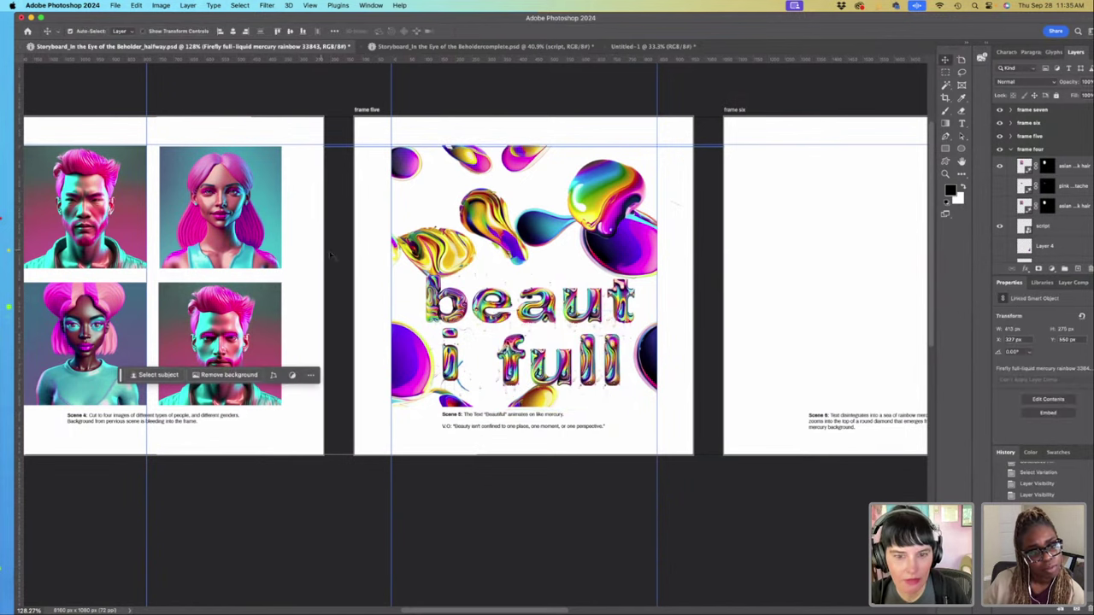
Step: Nudge the 'full' lettering left toward the 'i', then zoom in to about 100% on the frame three portrait
drag(594, 373, 573, 346)
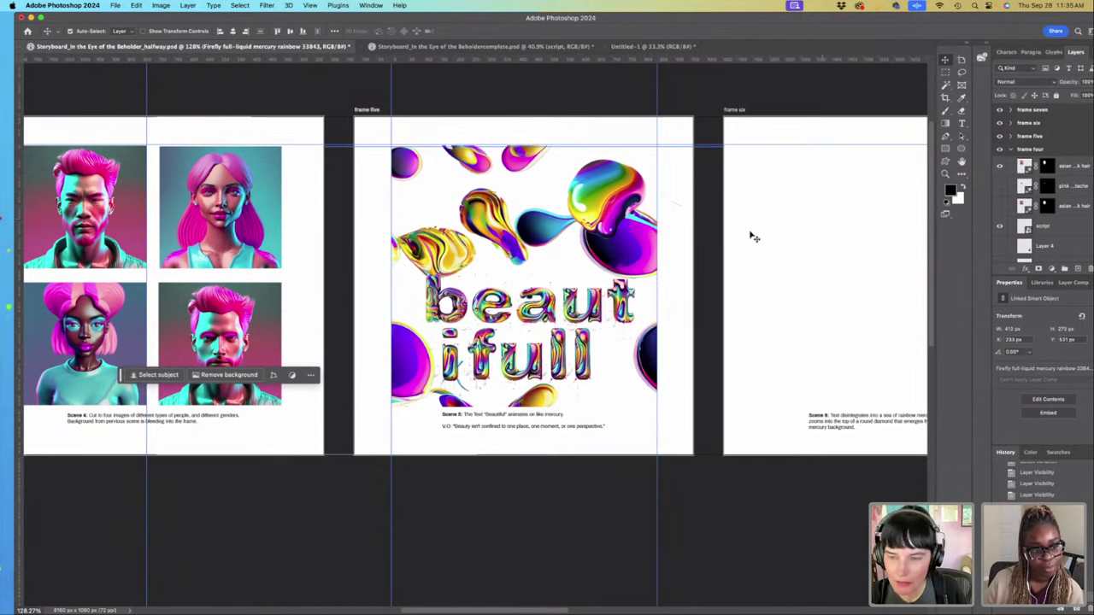
click(945, 174)
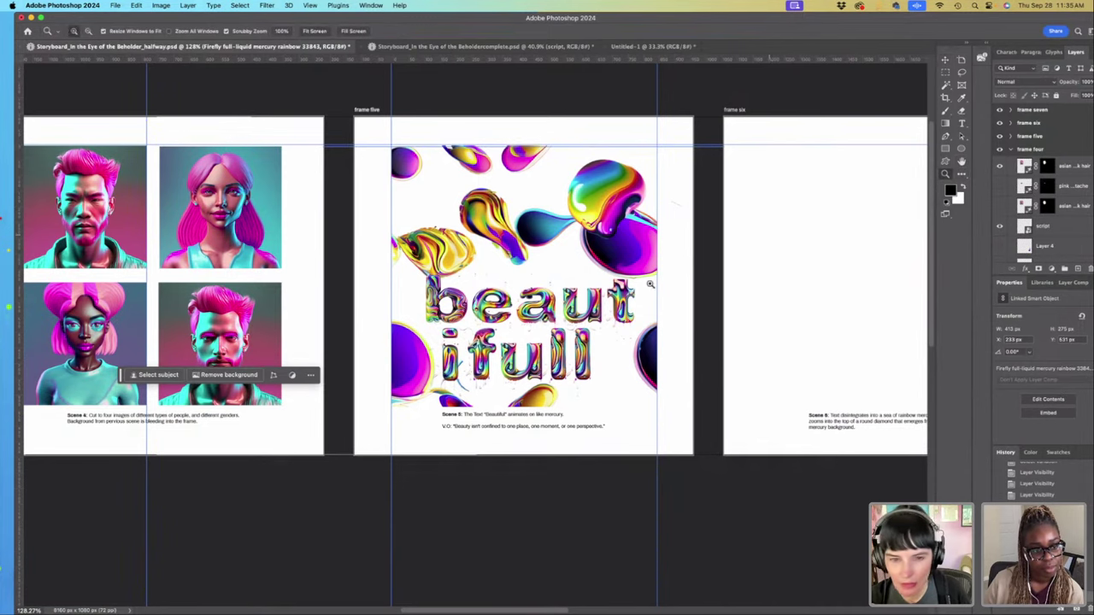
drag(650, 284, 545, 346)
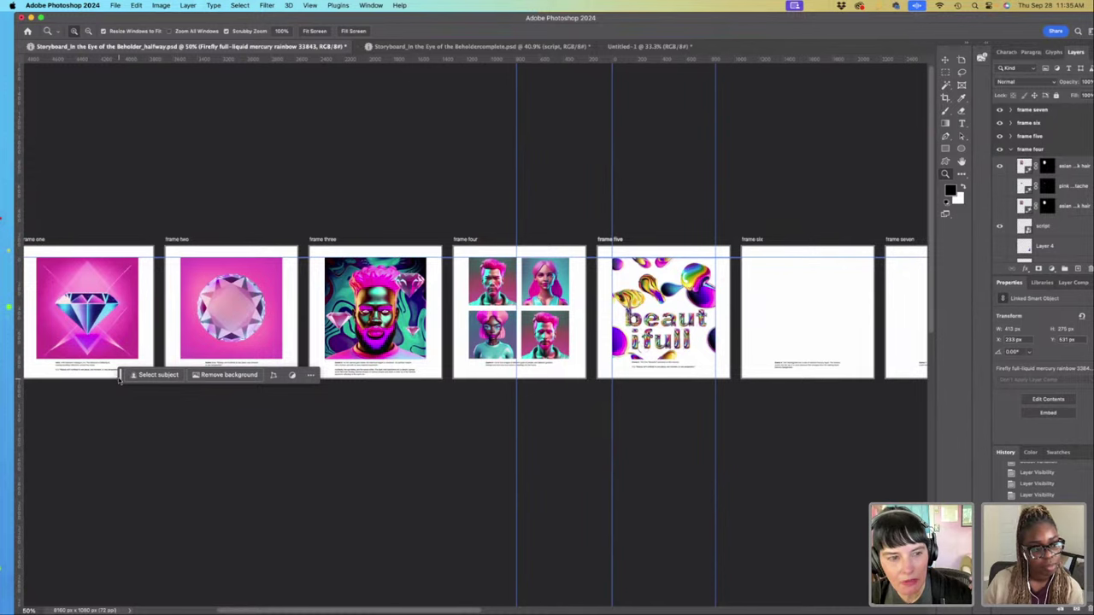
drag(119, 378, 112, 419)
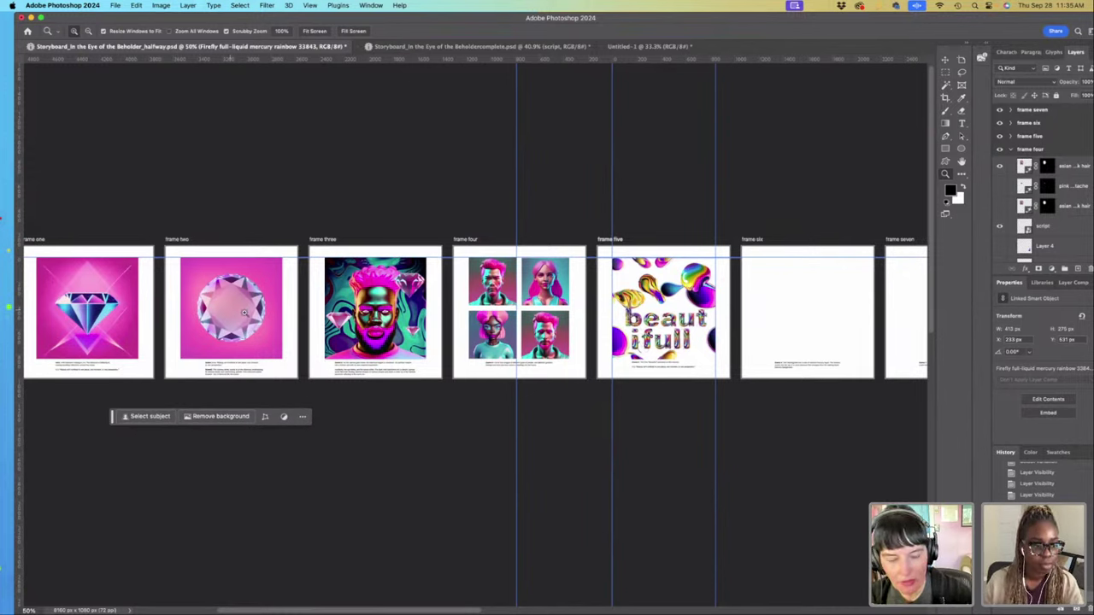
drag(369, 327, 481, 284)
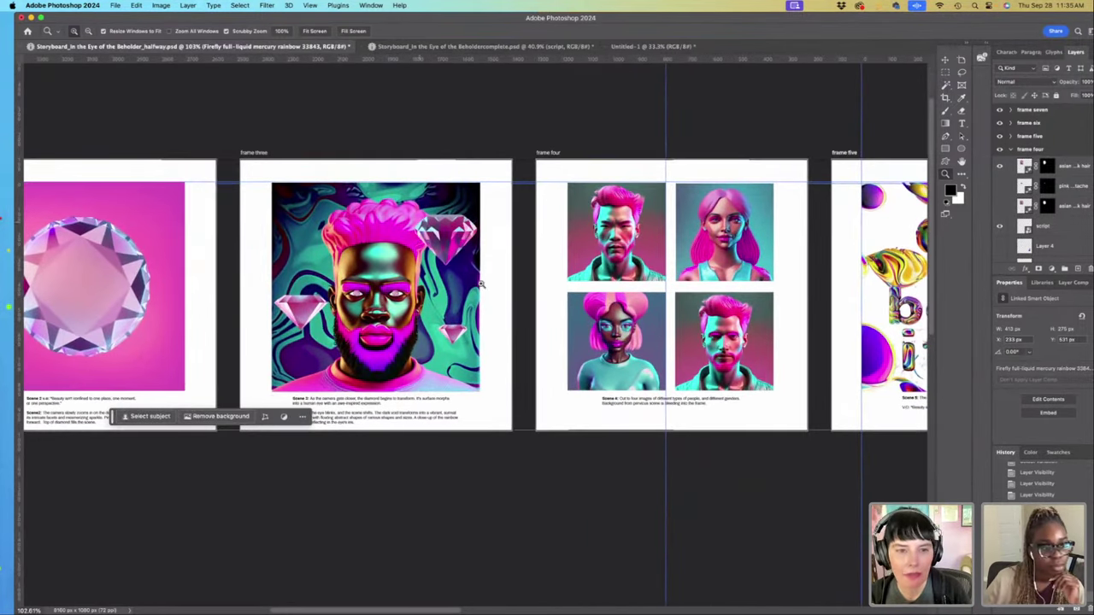
Step: Expand the frame three group and toggle the man portrait and both diamond layers off and on
click(1012, 147)
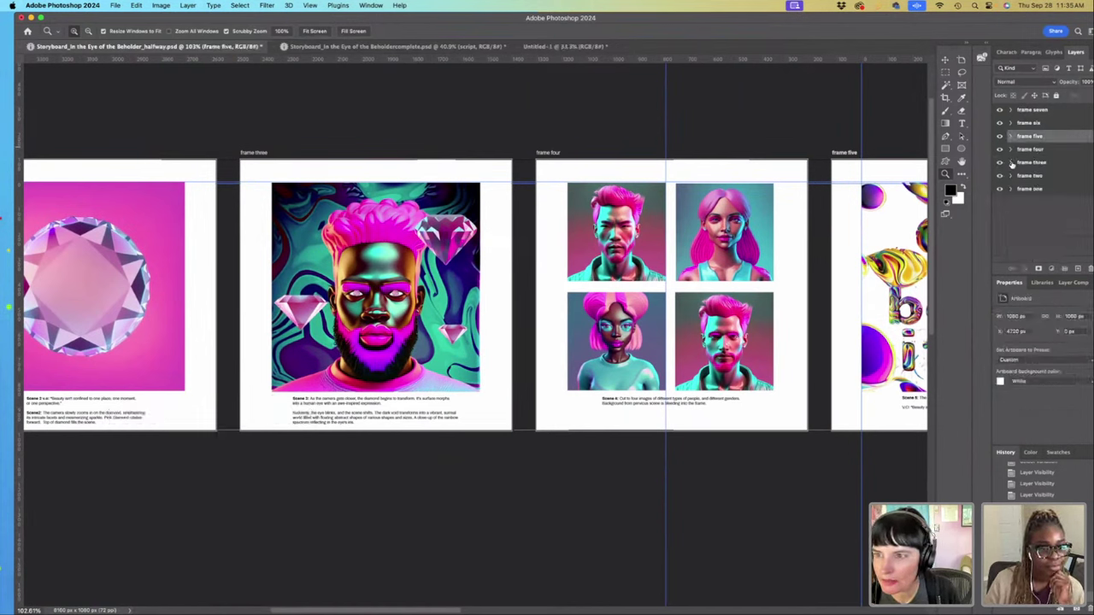
click(1011, 162)
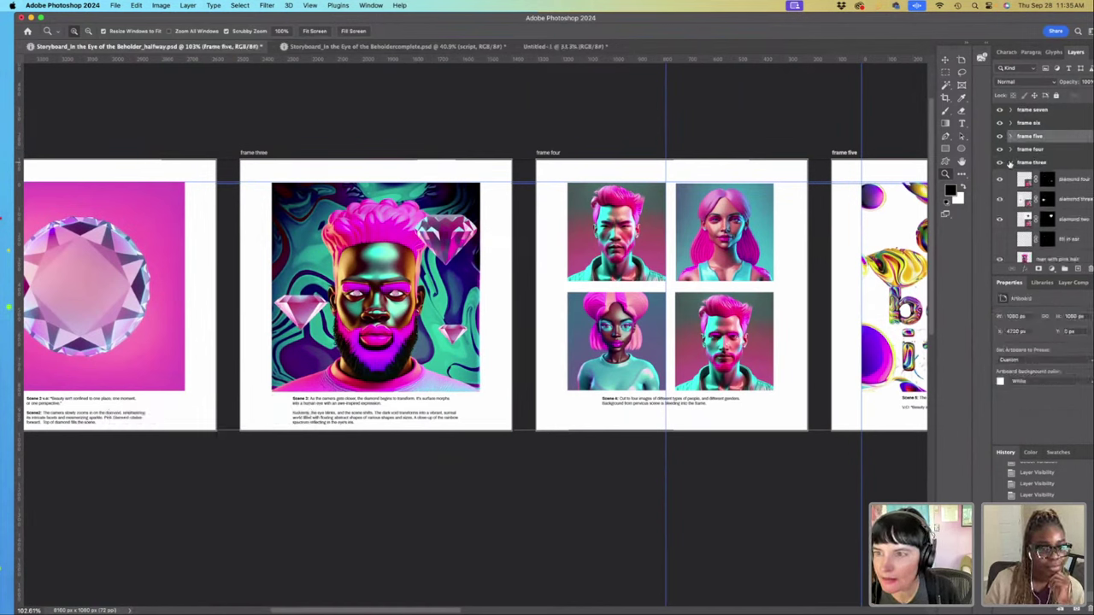
click(1000, 259)
click(1000, 259)
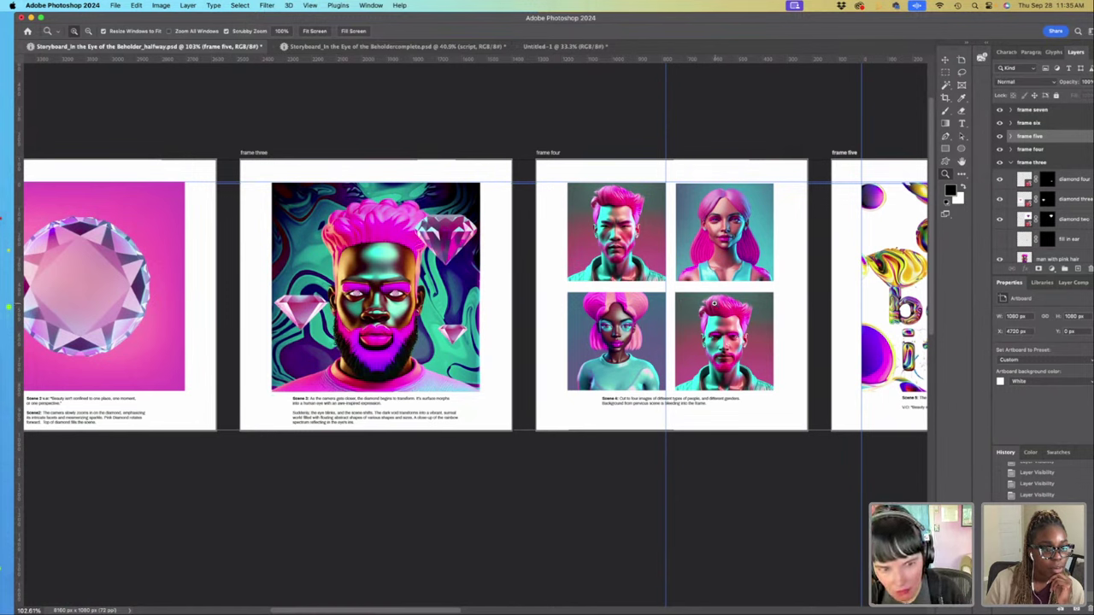
click(999, 220)
click(998, 220)
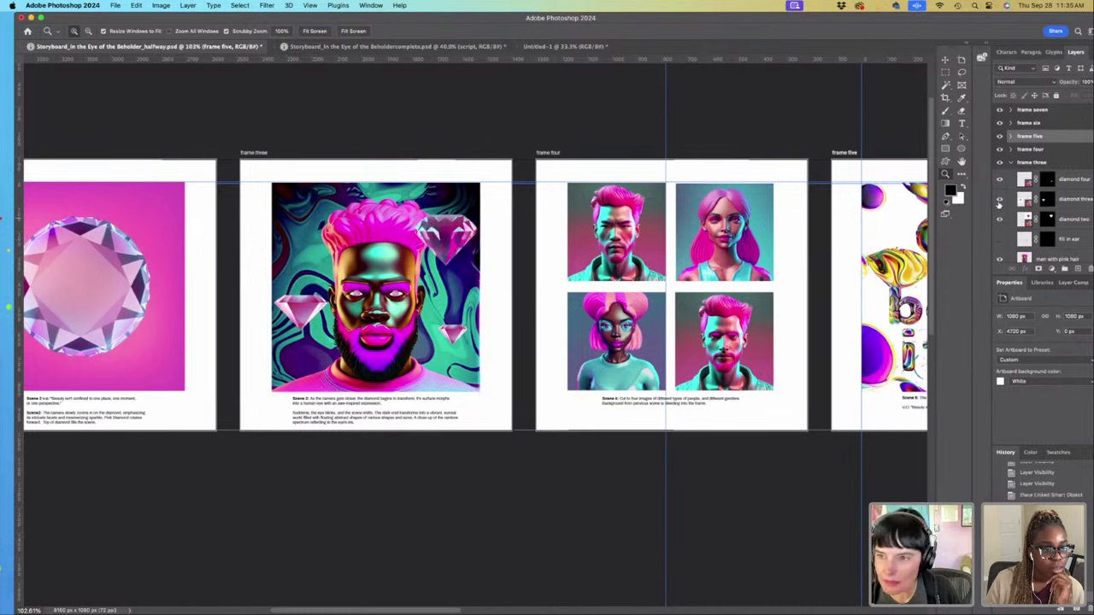
click(1001, 201)
click(1000, 201)
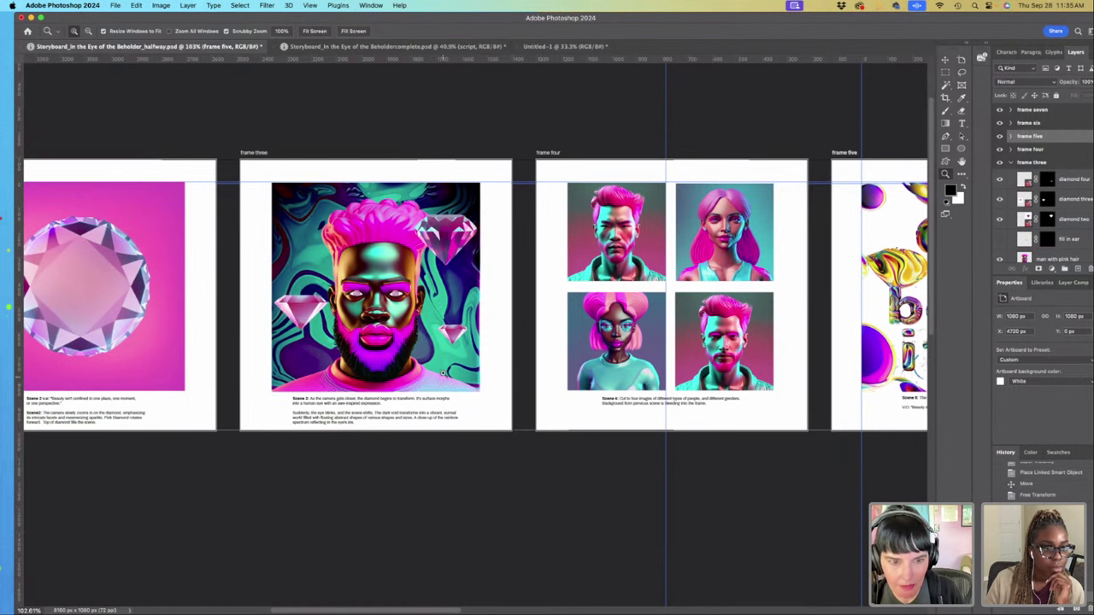
Step: Toggle the swirly Firefly background off and on, select its layer, and zoom to 100%
scroll(1012, 231, down, 3)
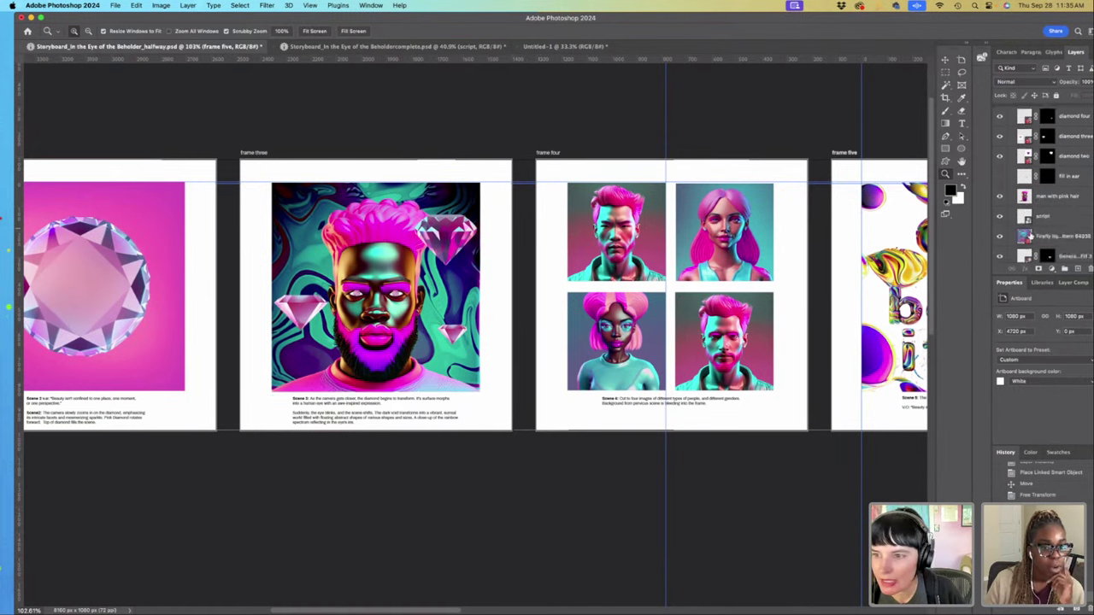
click(1000, 226)
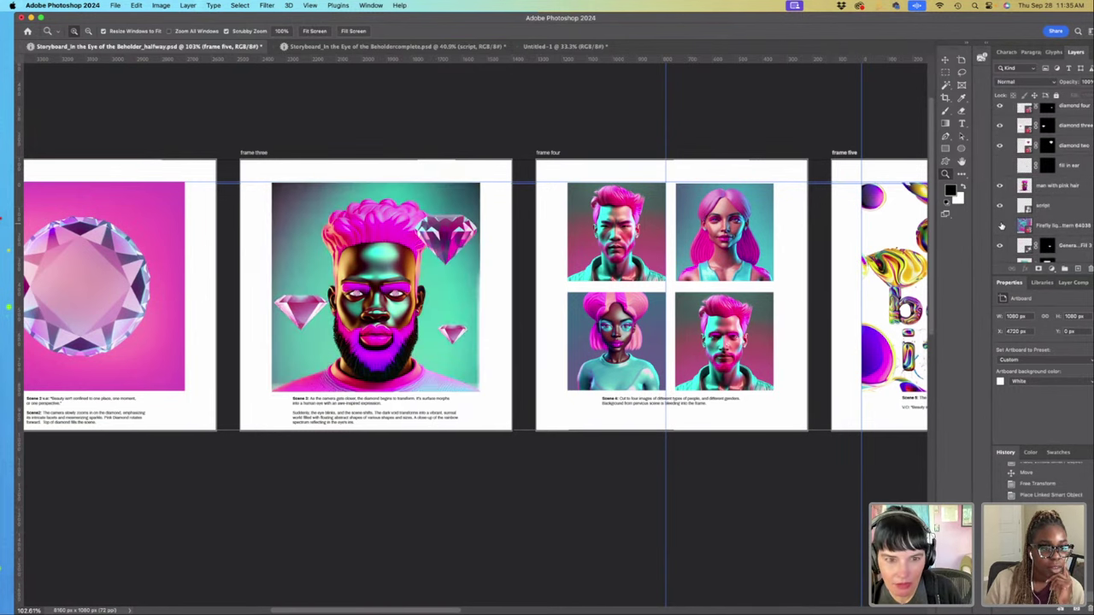
click(1001, 226)
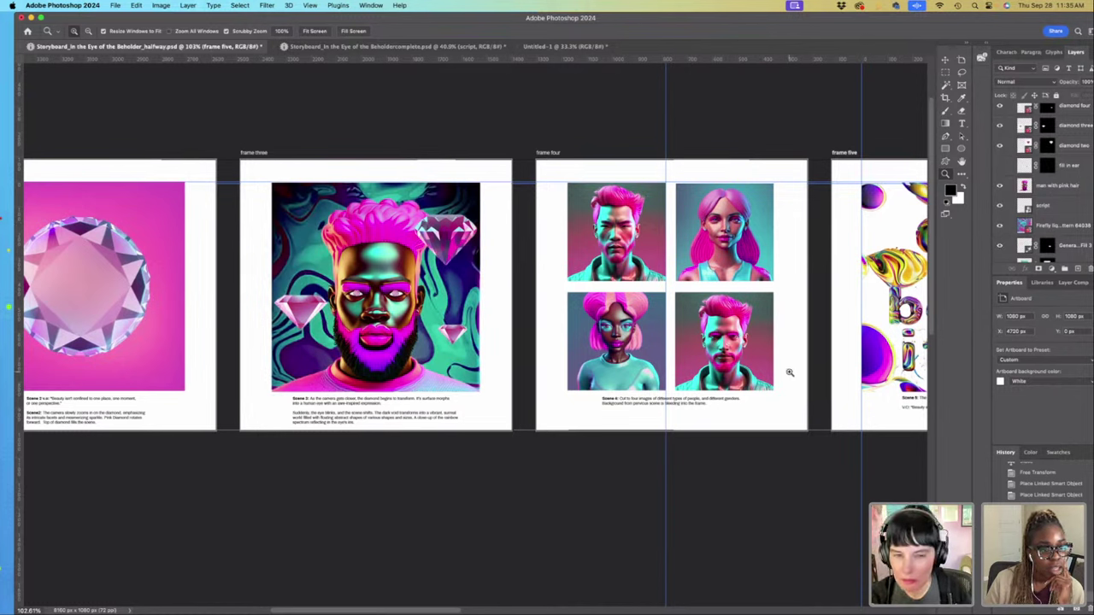
click(1060, 227)
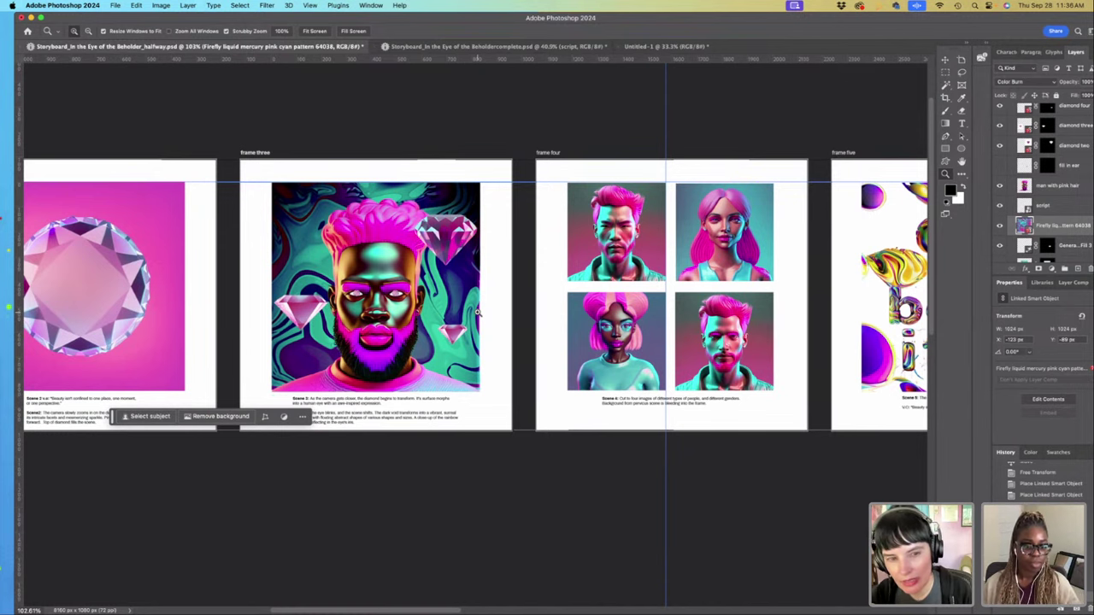
alt+click(590, 327)
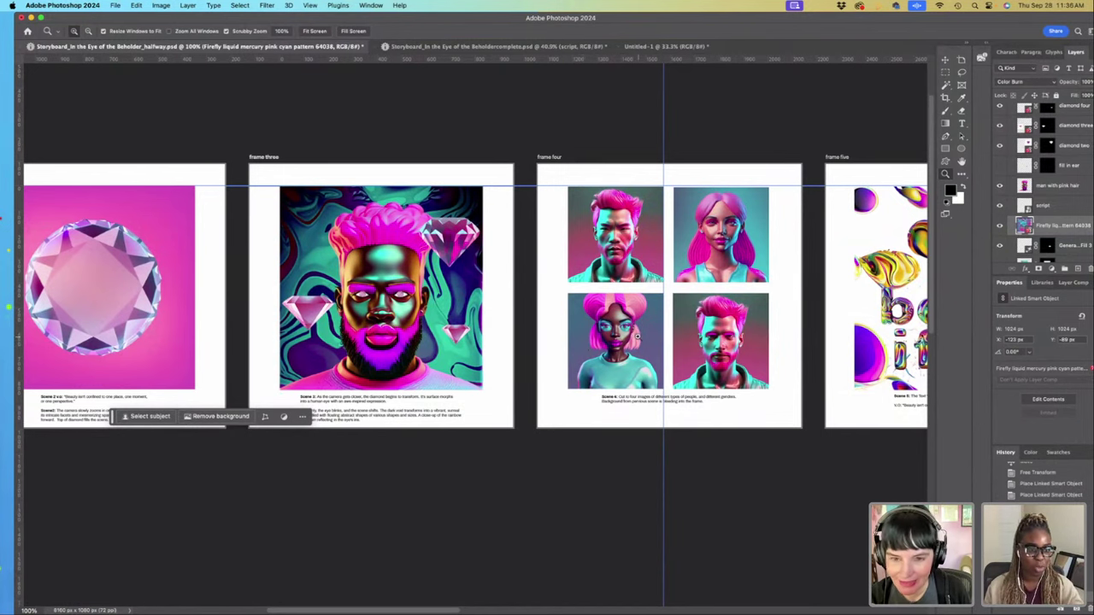
Step: Zoom out over the whole row, pan to frames six and seven, then zoom to about 115% on frames five and six
scroll(639, 336, down, 5)
scroll(647, 327, up, 1)
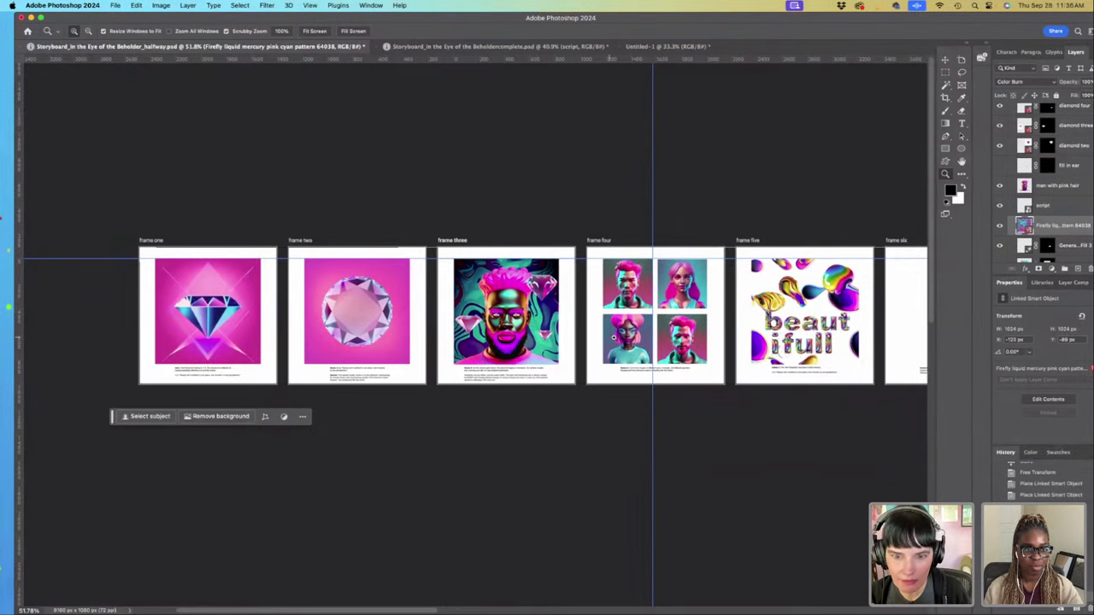
scroll(781, 317, right, 5)
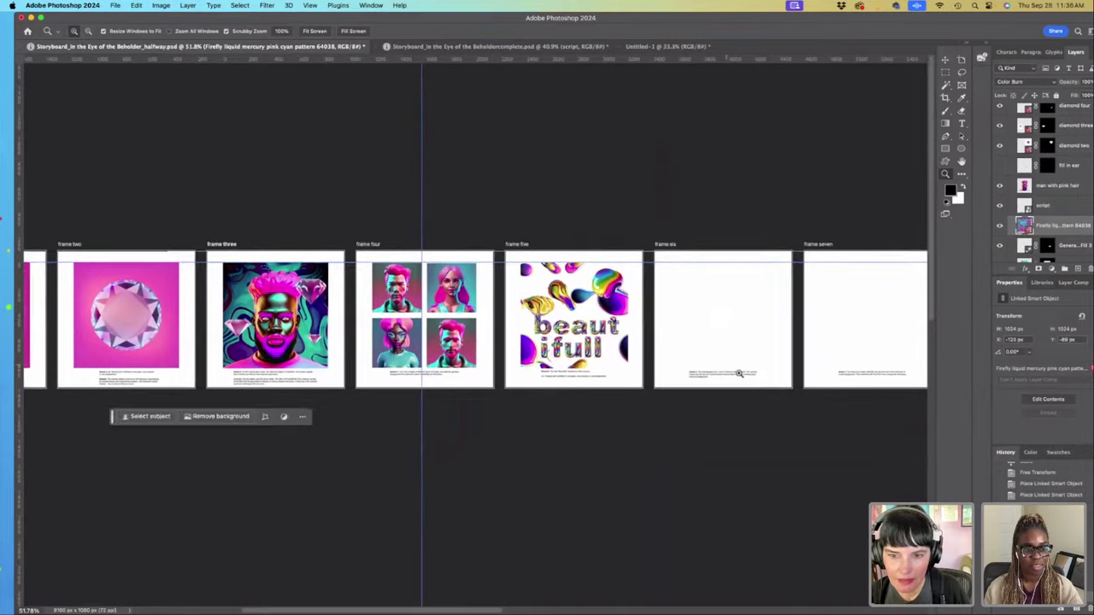
scroll(756, 385, up, 5)
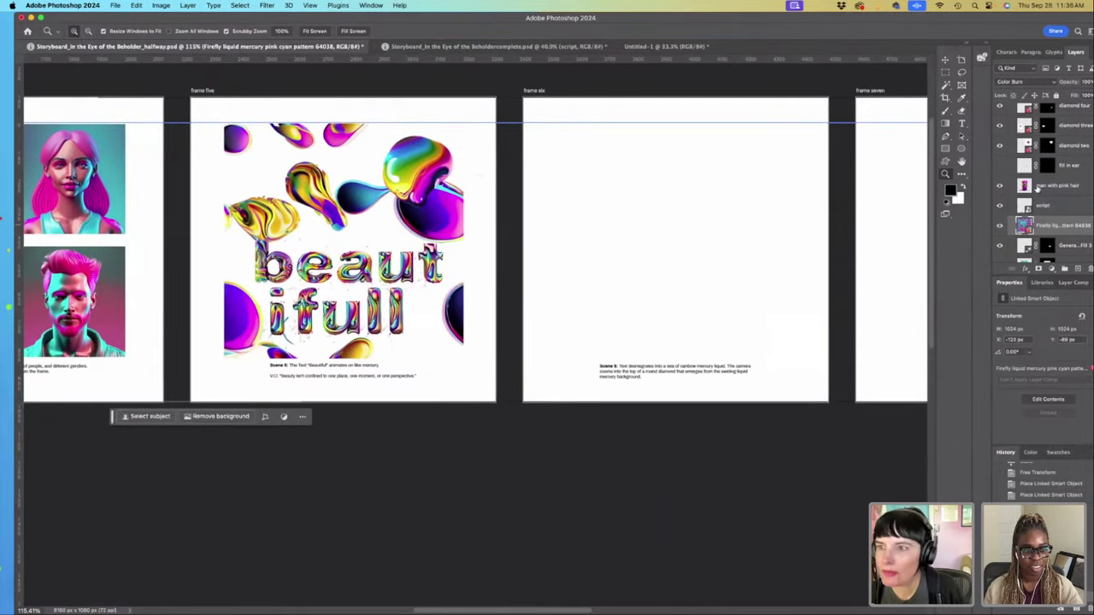
scroll(1020, 162, up, 2)
Step: Select the frame three, four and five groups and toggle a frame five layer to compare
click(1018, 163)
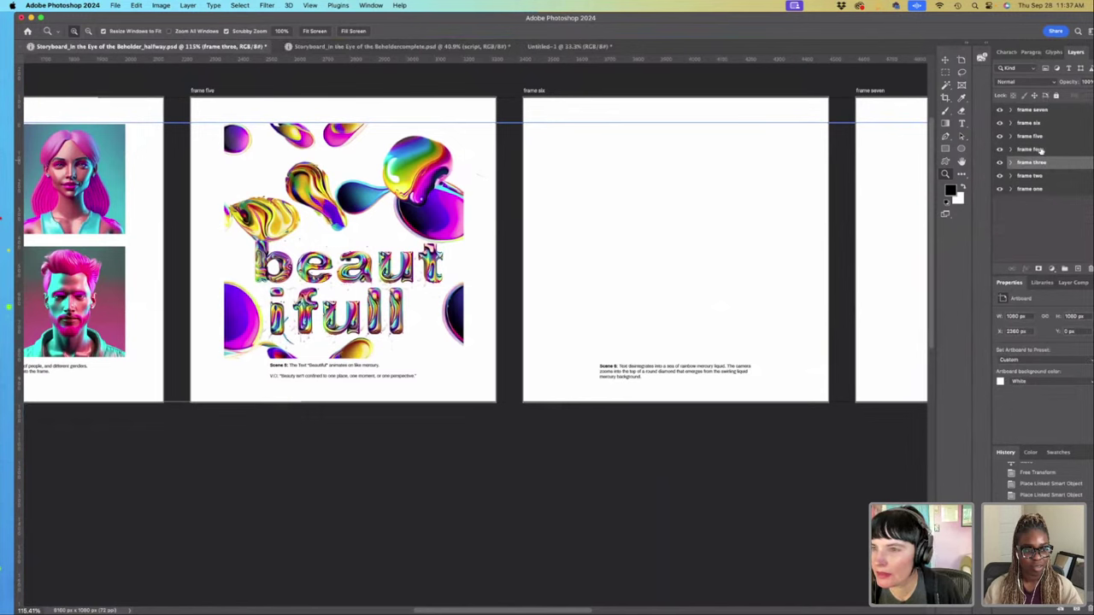
click(1017, 148)
click(1019, 136)
click(1011, 136)
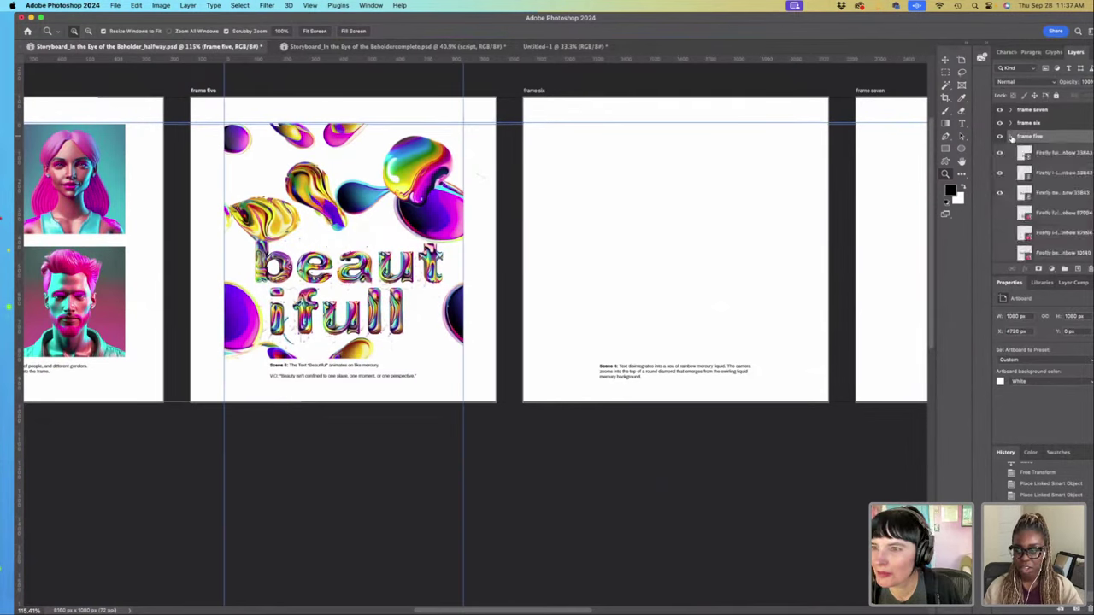
scroll(1017, 214, down, 5)
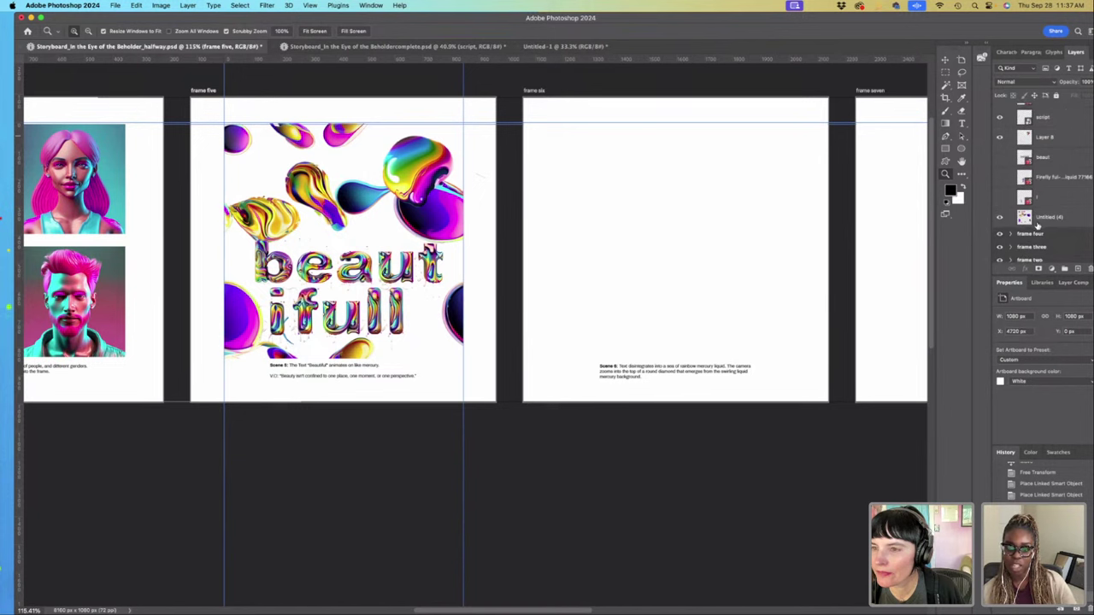
click(1000, 199)
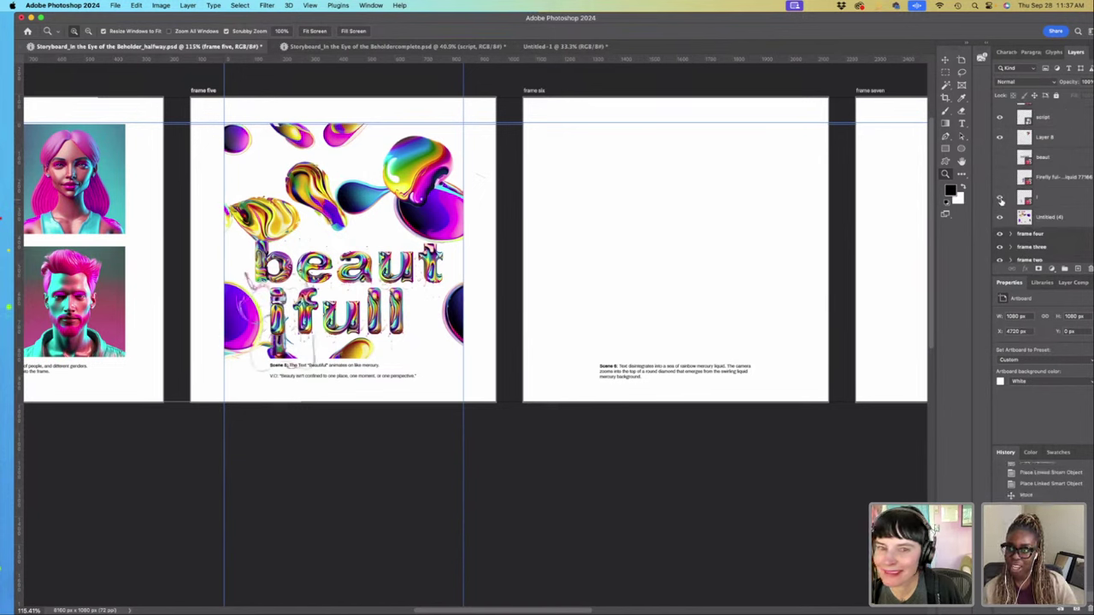
click(1000, 199)
scroll(1004, 196, up, 5)
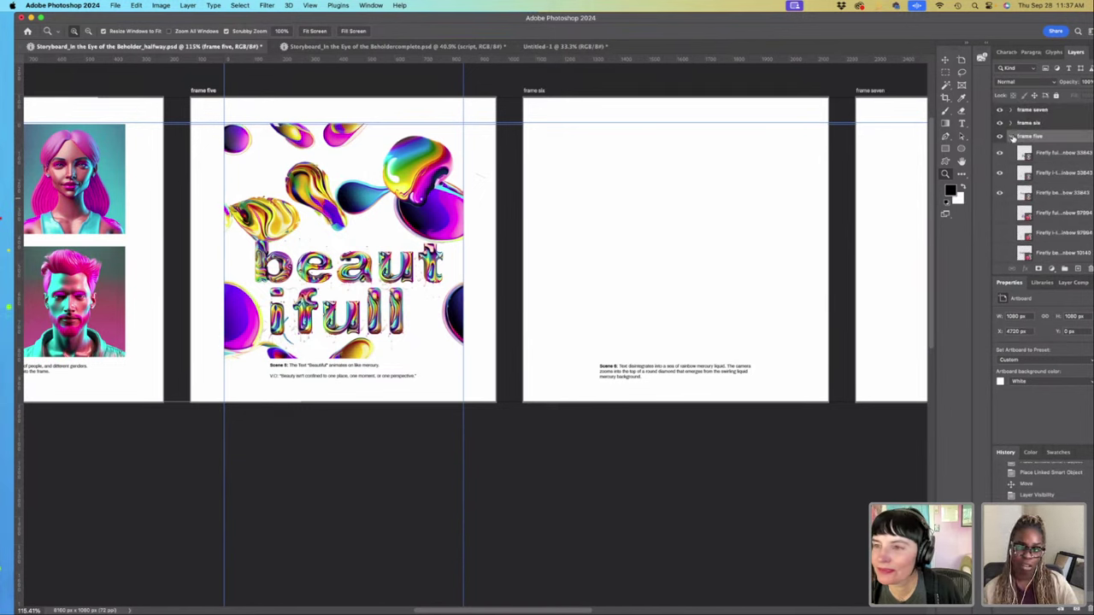
click(1012, 137)
Step: Expand the frame six group and turn on its rainbow liquid Firefly image
click(1011, 123)
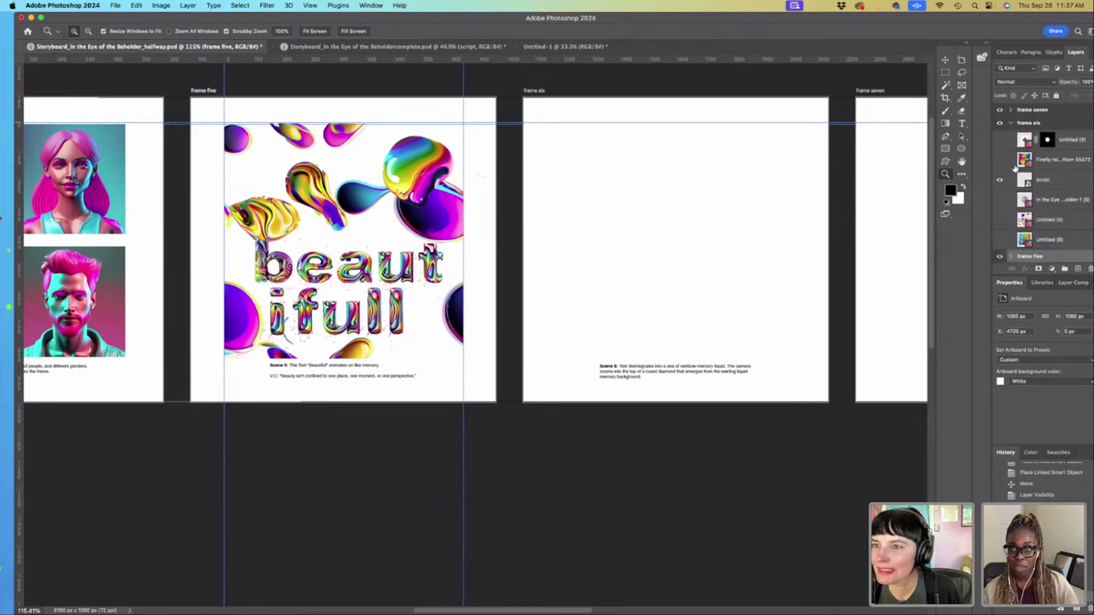
click(1001, 160)
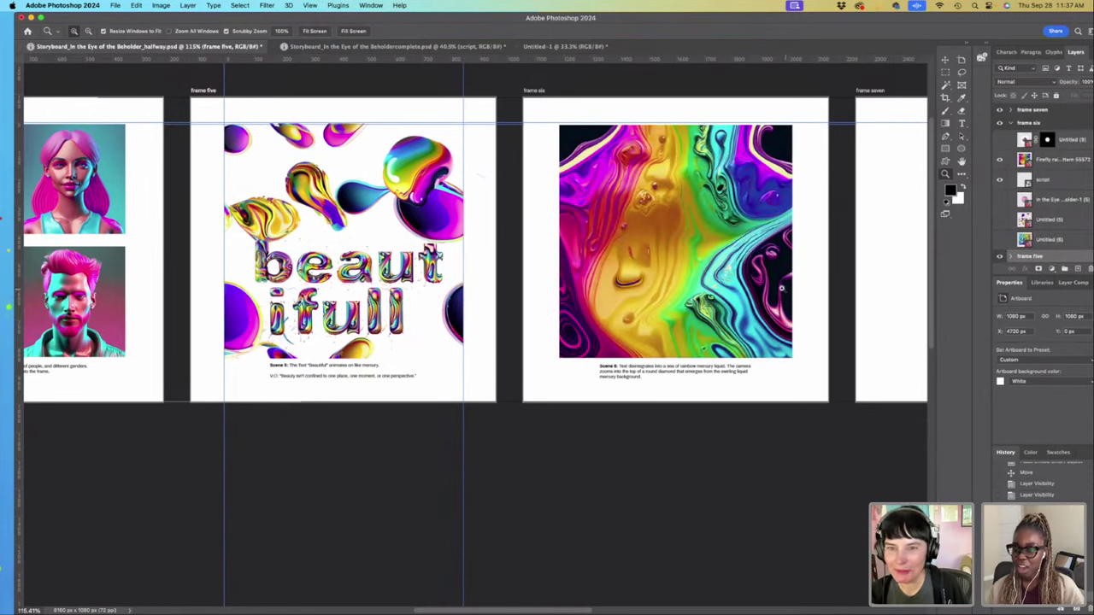
scroll(782, 277, right, 3)
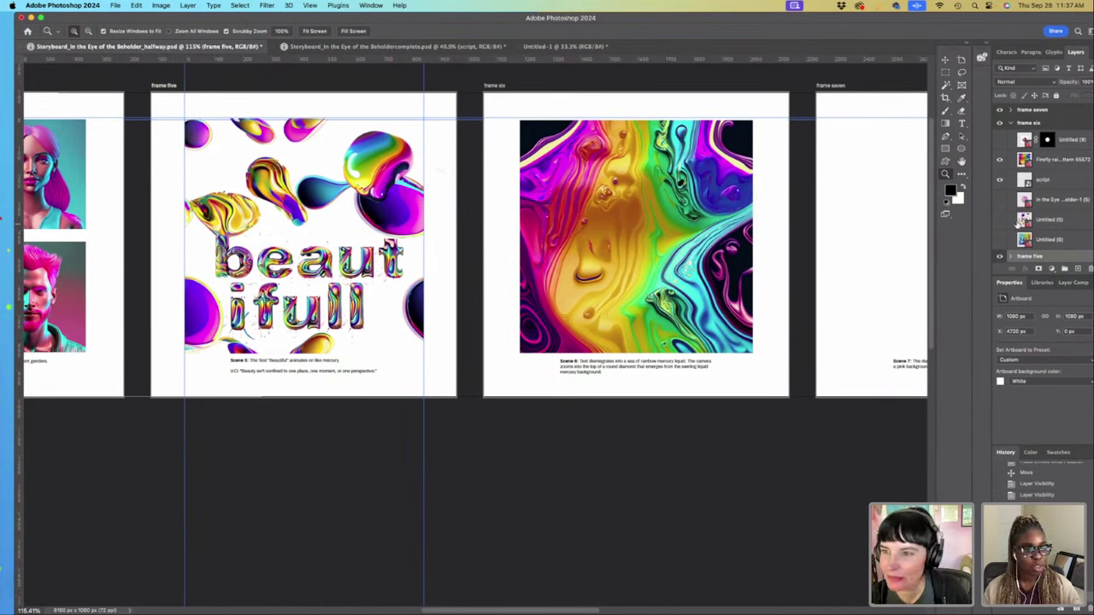
scroll(1008, 224, down, 3)
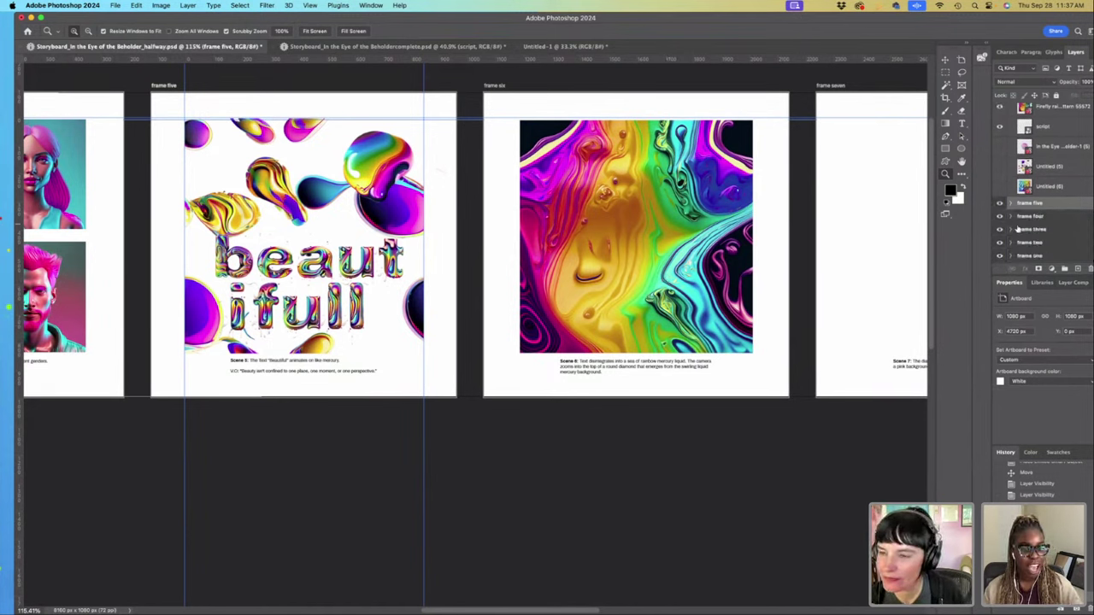
scroll(1020, 230, up, 3)
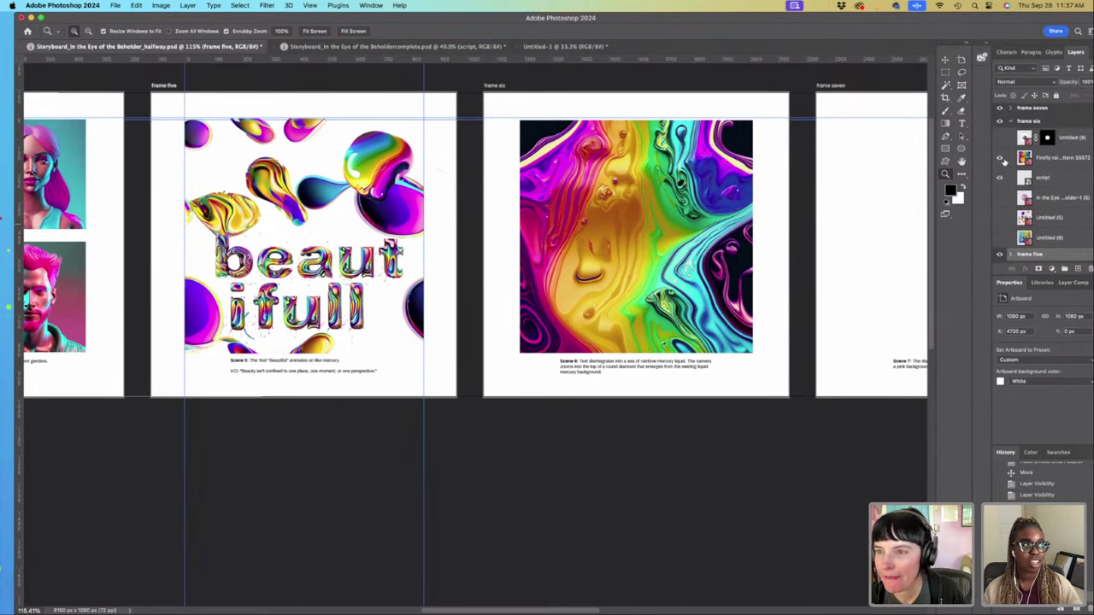
Step: Compare the Untitled (5) and (6) diamond images, keep the rainbow image, and zoom out to about 60%
click(1000, 159)
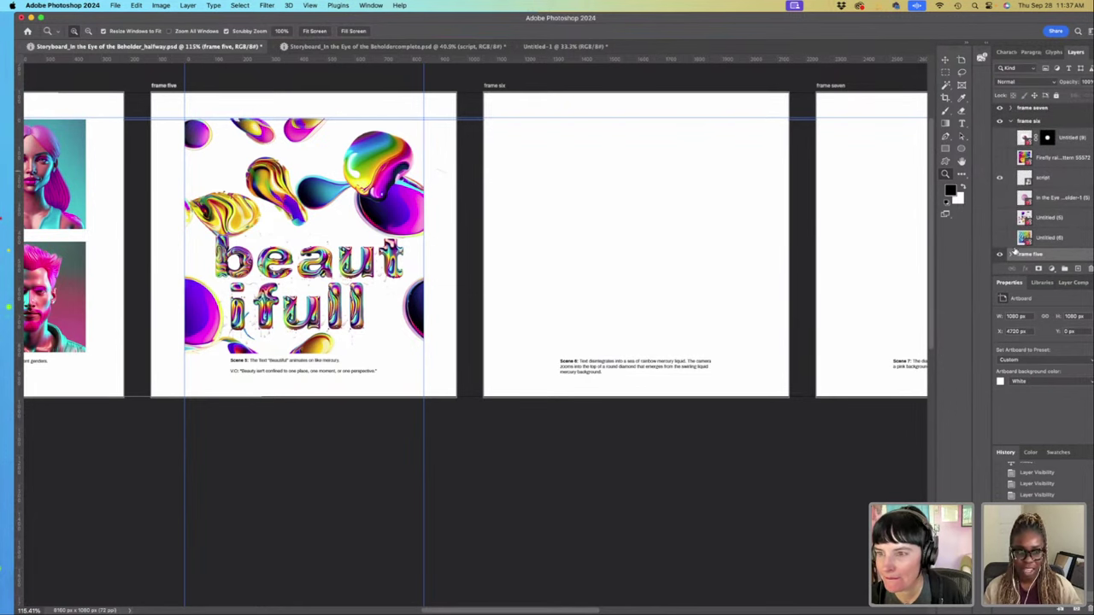
click(1000, 237)
click(1000, 217)
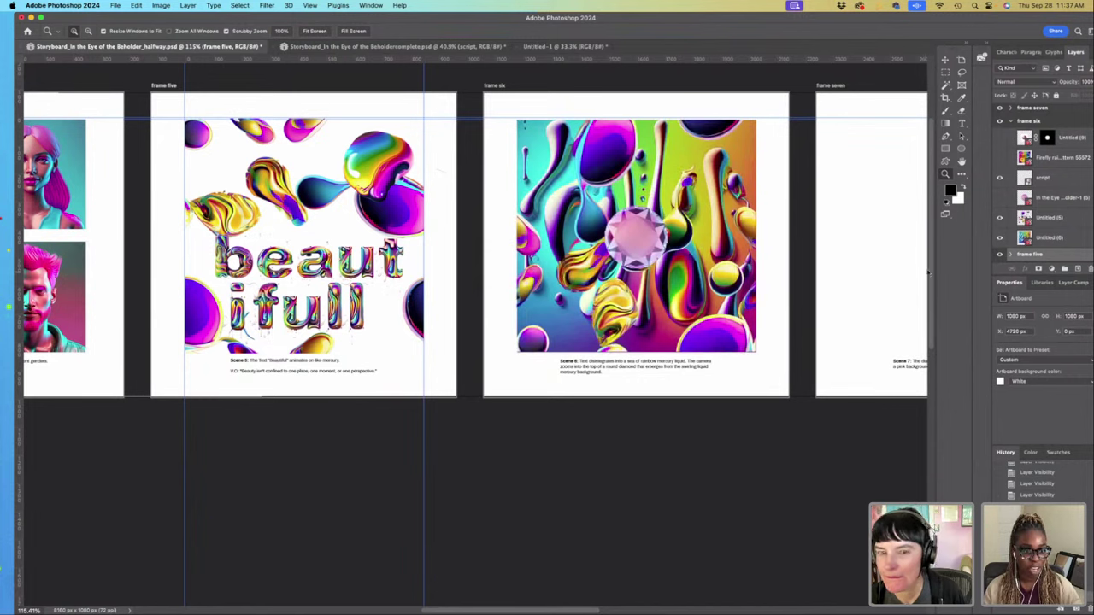
click(1000, 239)
click(1000, 158)
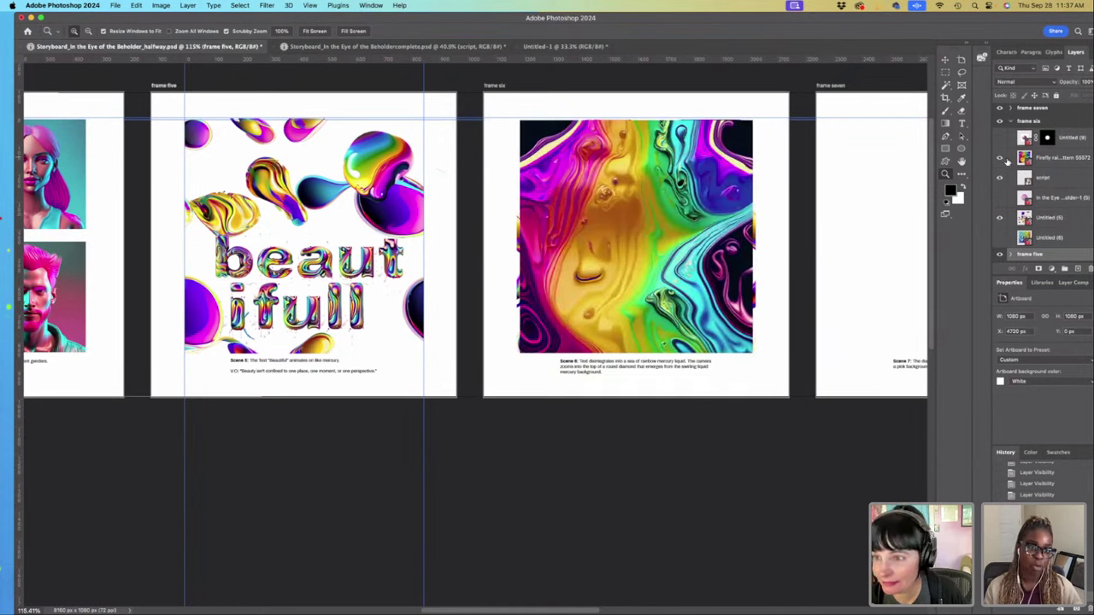
click(1000, 218)
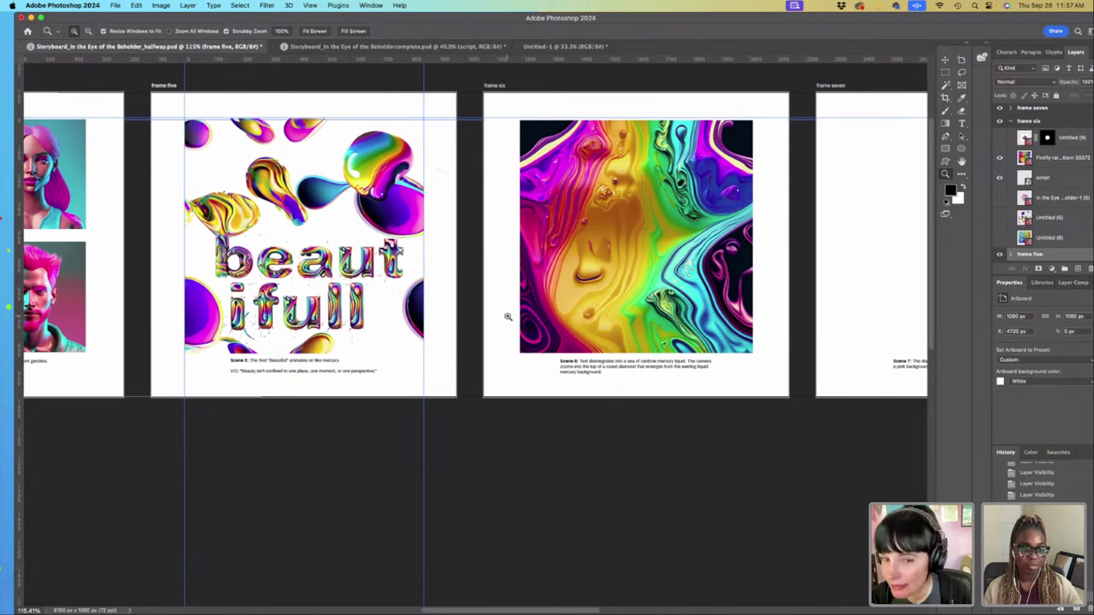
scroll(737, 346, down, 5)
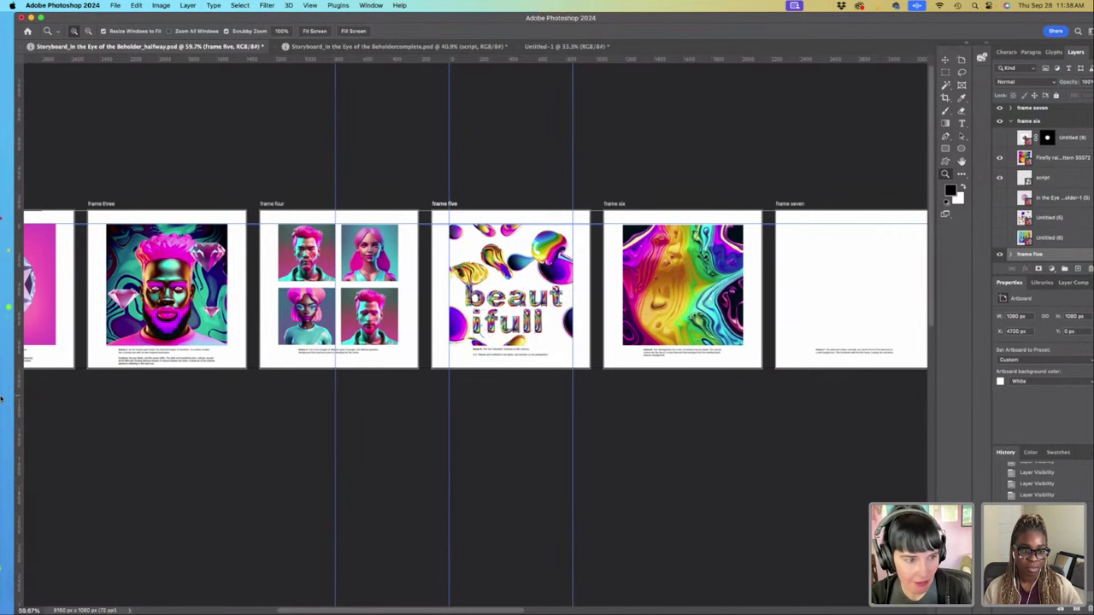
drag(688, 289, 614, 295)
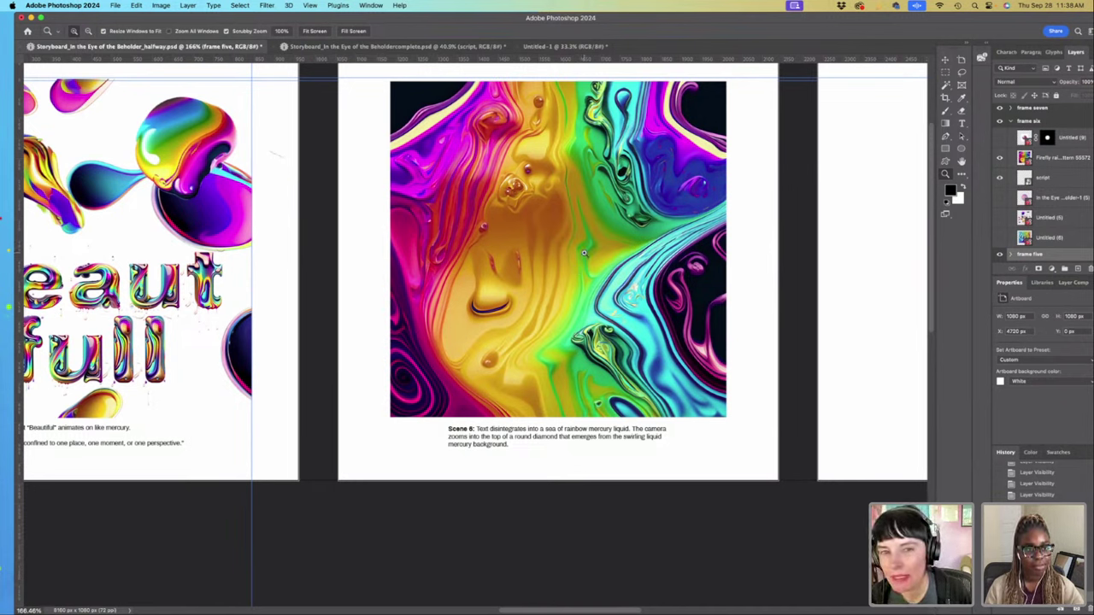
drag(592, 263, 368, 277)
scroll(368, 277, left, 10)
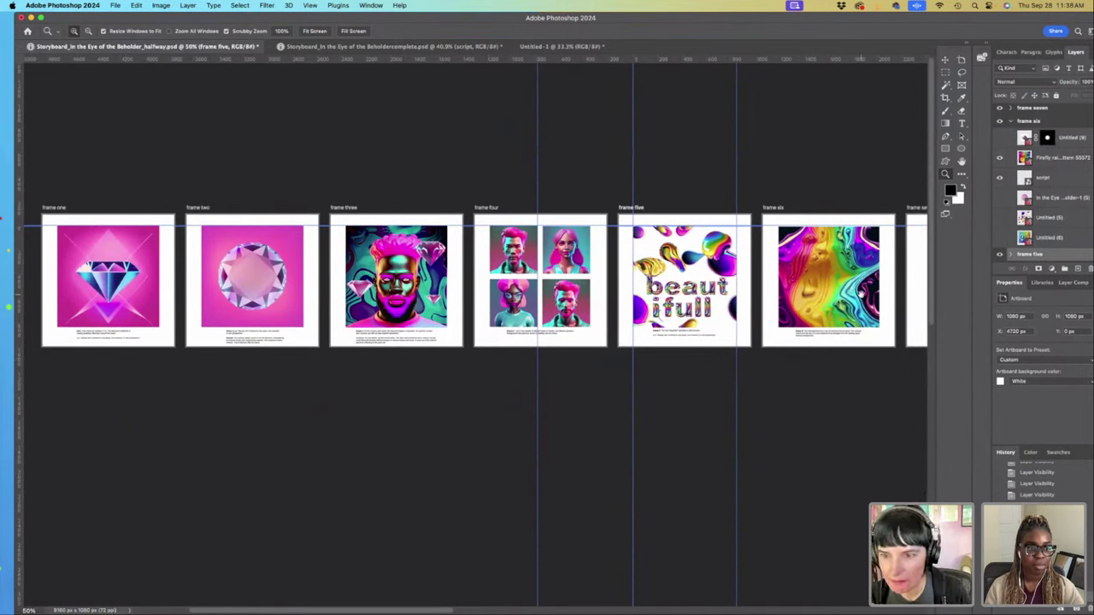
scroll(838, 301, right, 7)
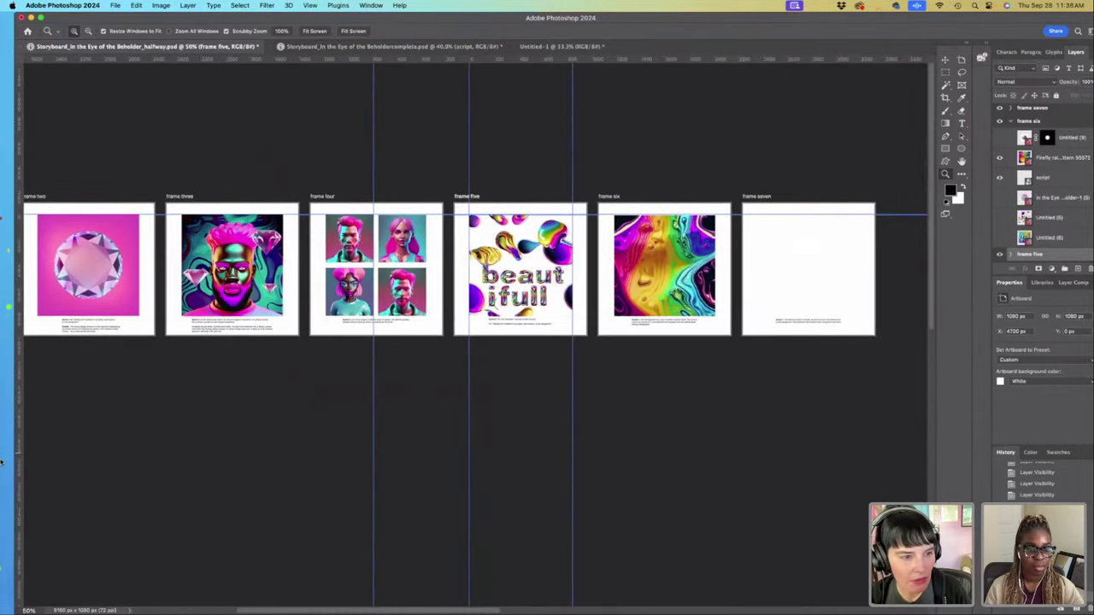
mouse_move(2, 453)
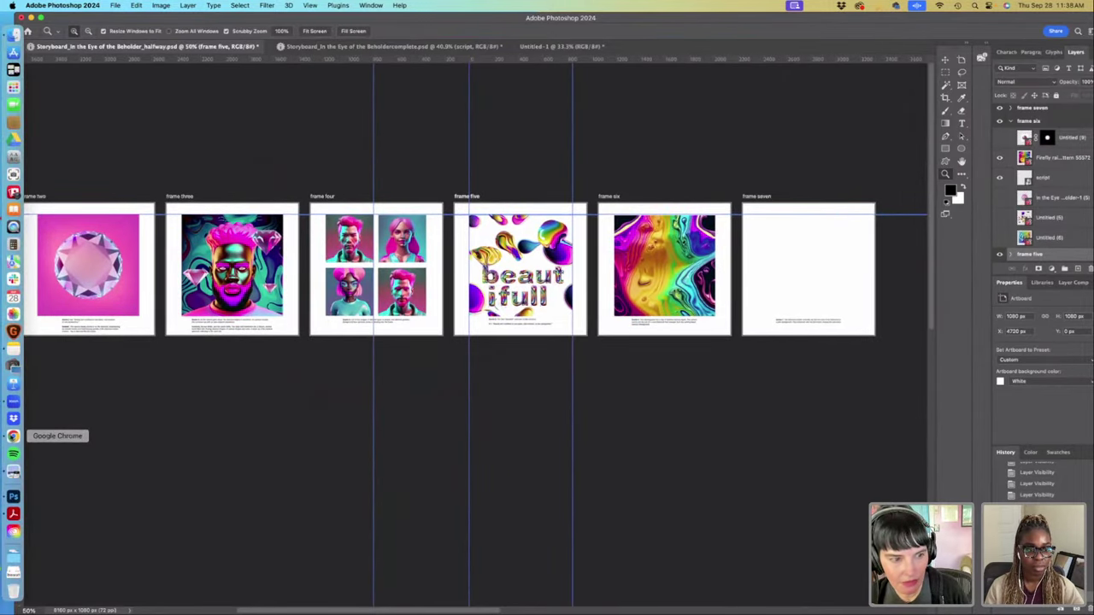
Step: Switch to Firefly in the browser and open the Text to image generator
click(13, 436)
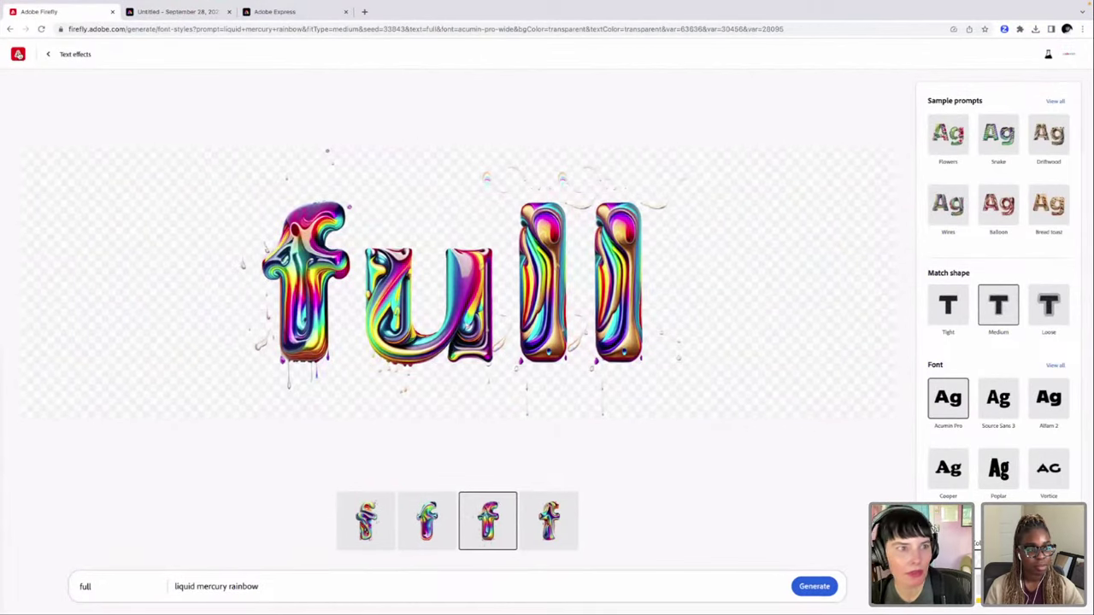
click(17, 54)
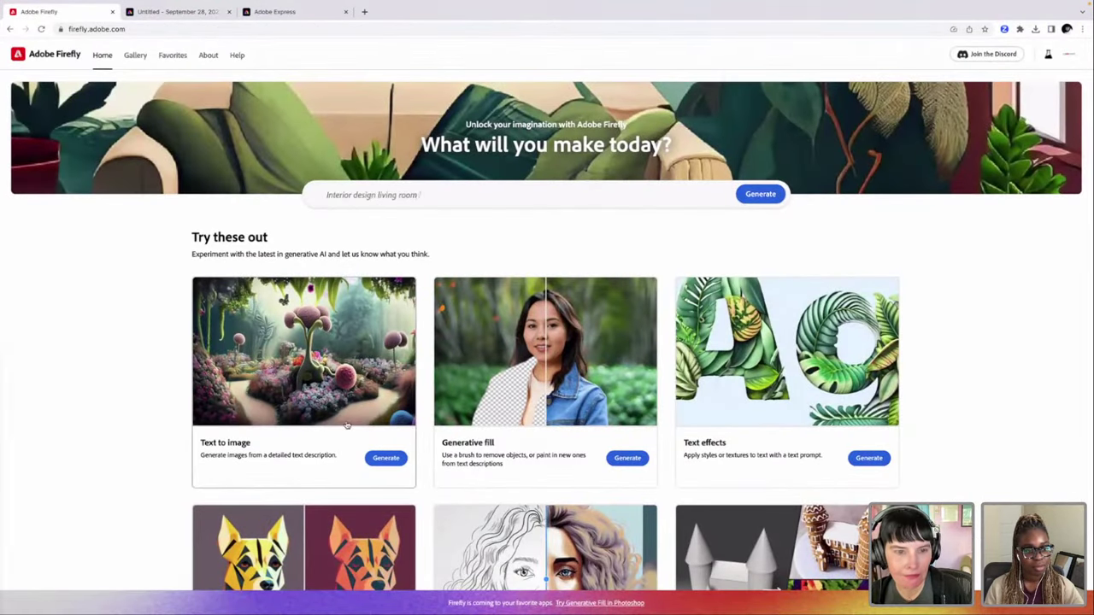
click(387, 459)
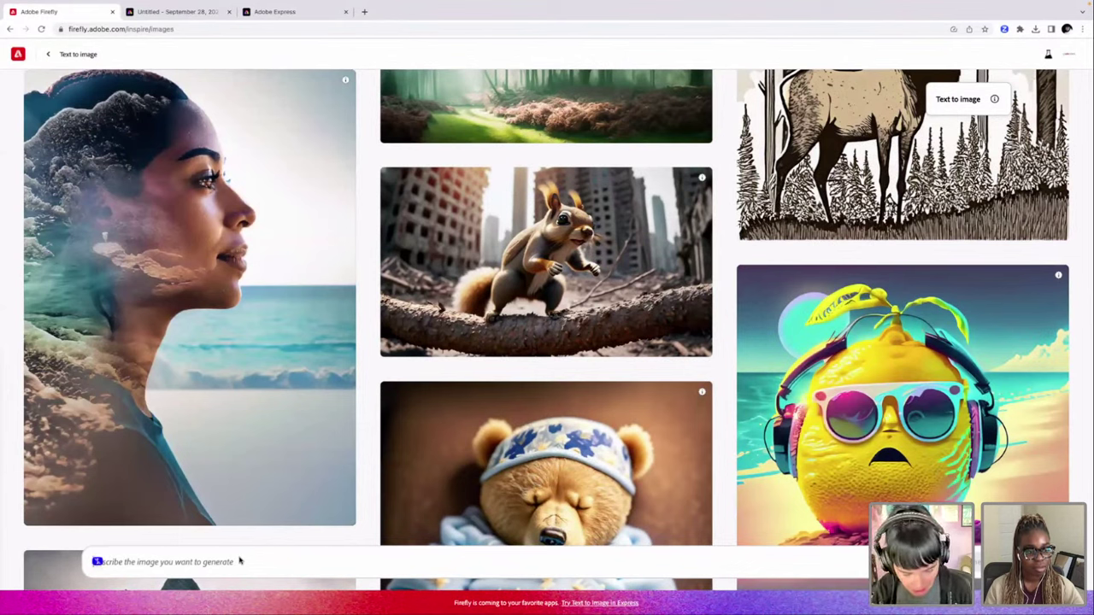
Step: Type the prompt 'round top of diamond pink backgroun'
text(d)
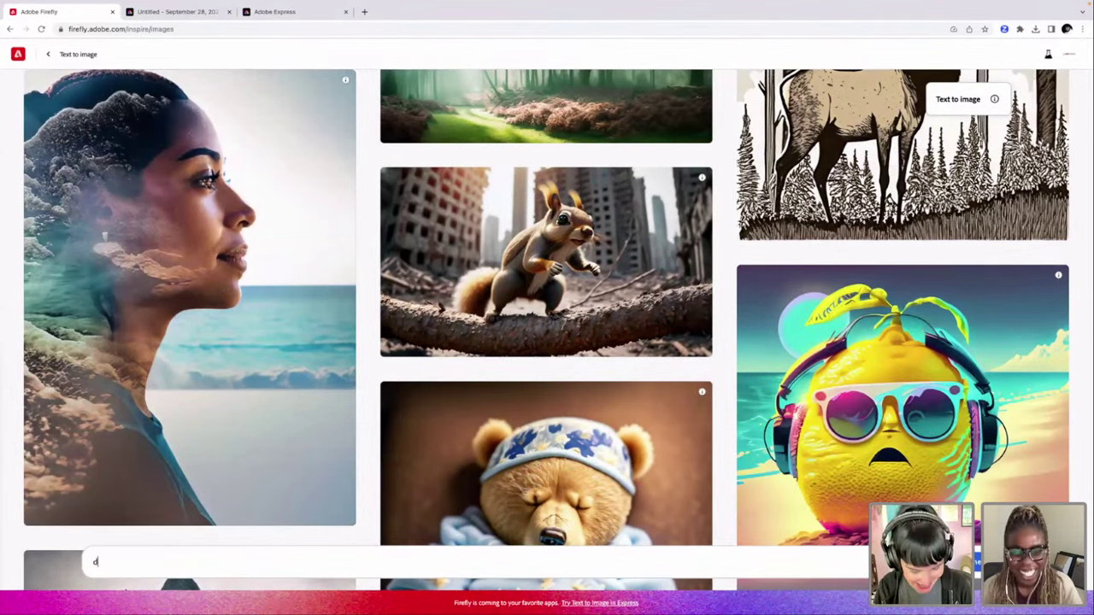
key(BackSpace)
text(top)
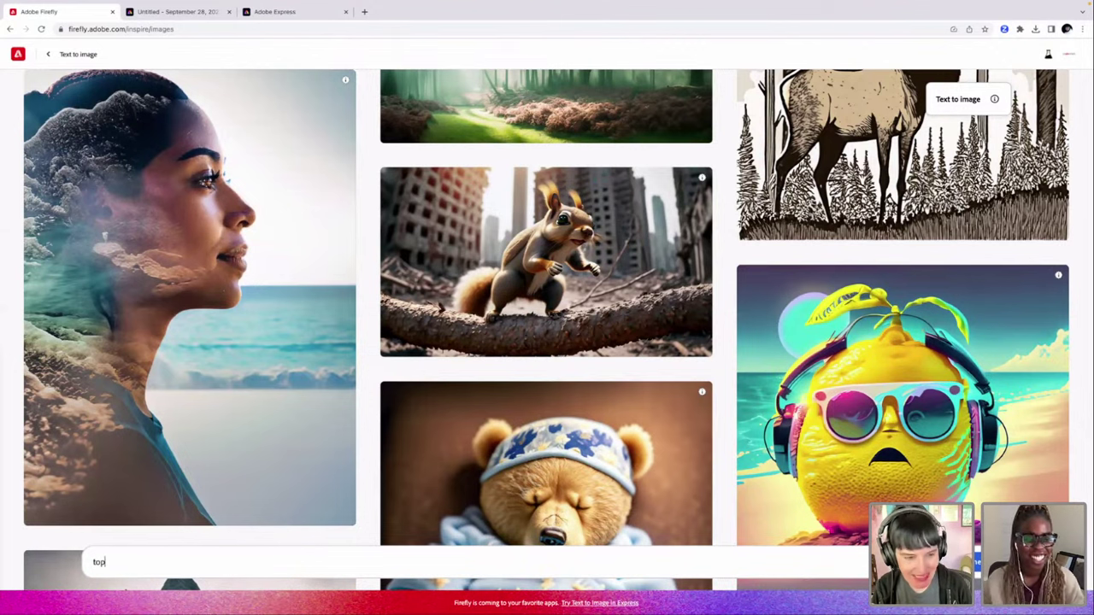
key(BackSpace)
key(BackSpace)
key(BackSpace)
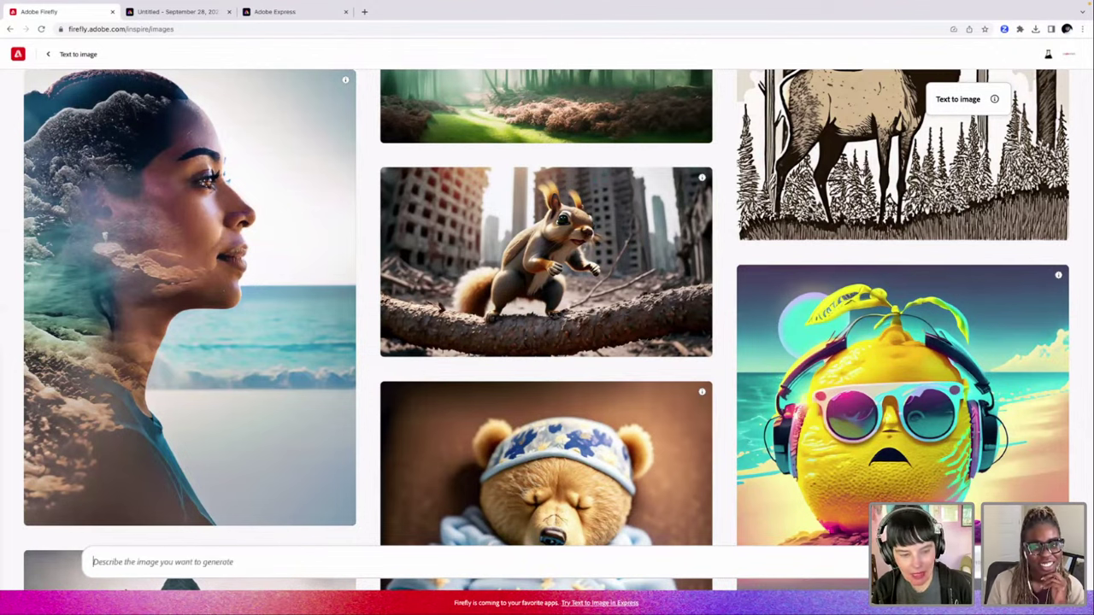
text(round)
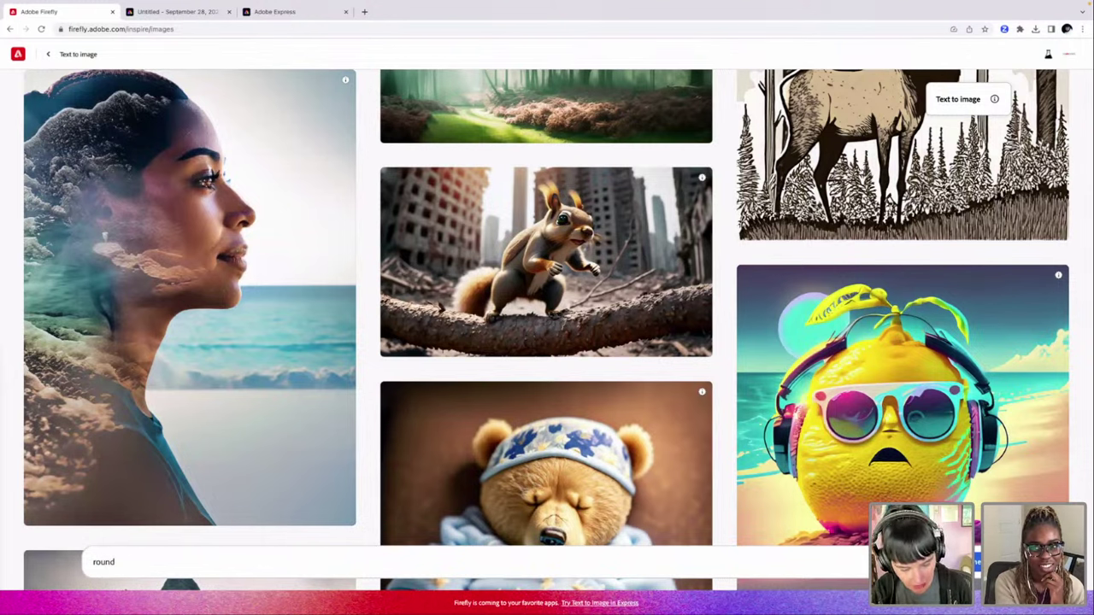
key(Home)
key(shift+Right)
key(shift+Right)
key(End)
text(to)
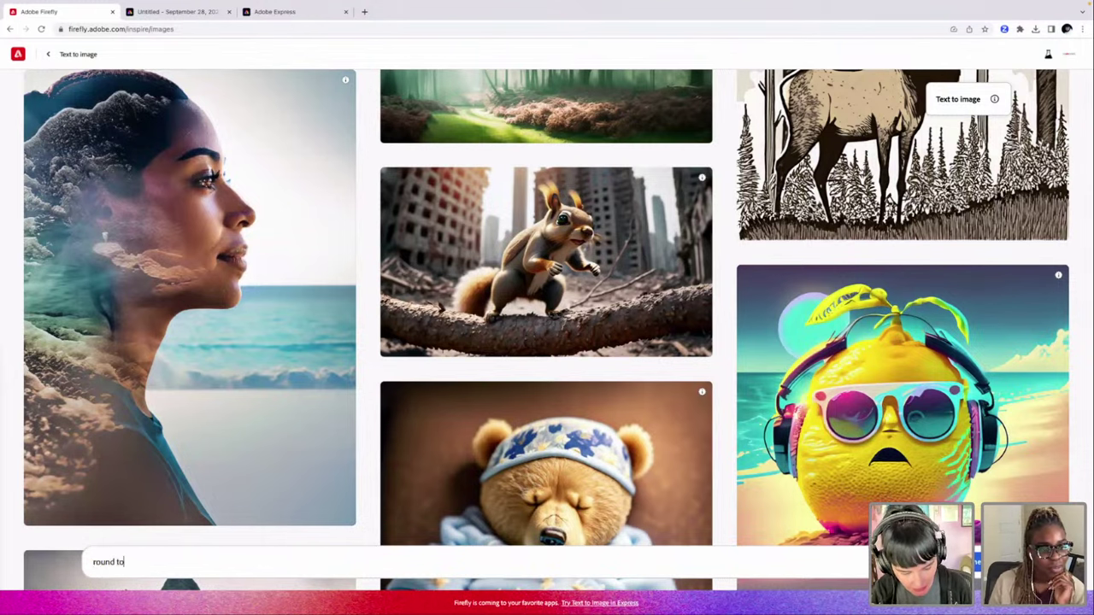
text(p of)
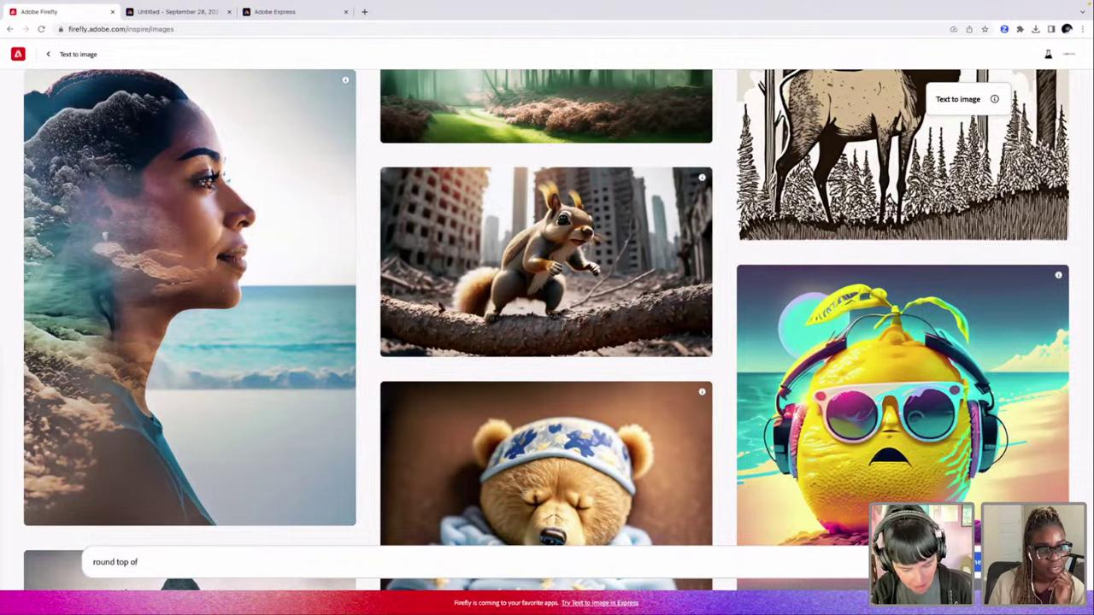
text( diamon)
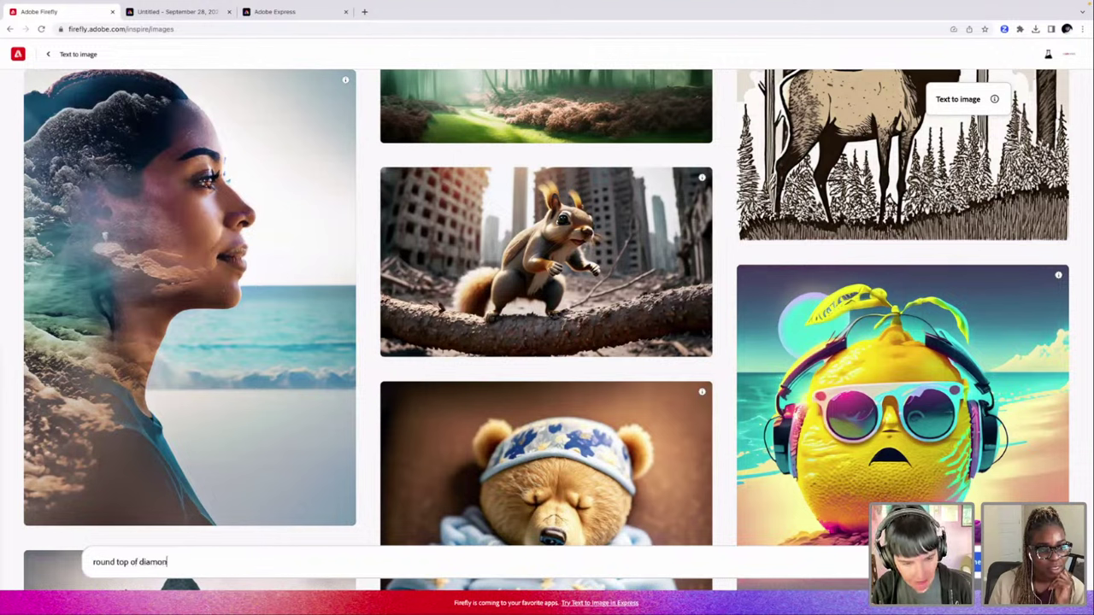
text(d pink)
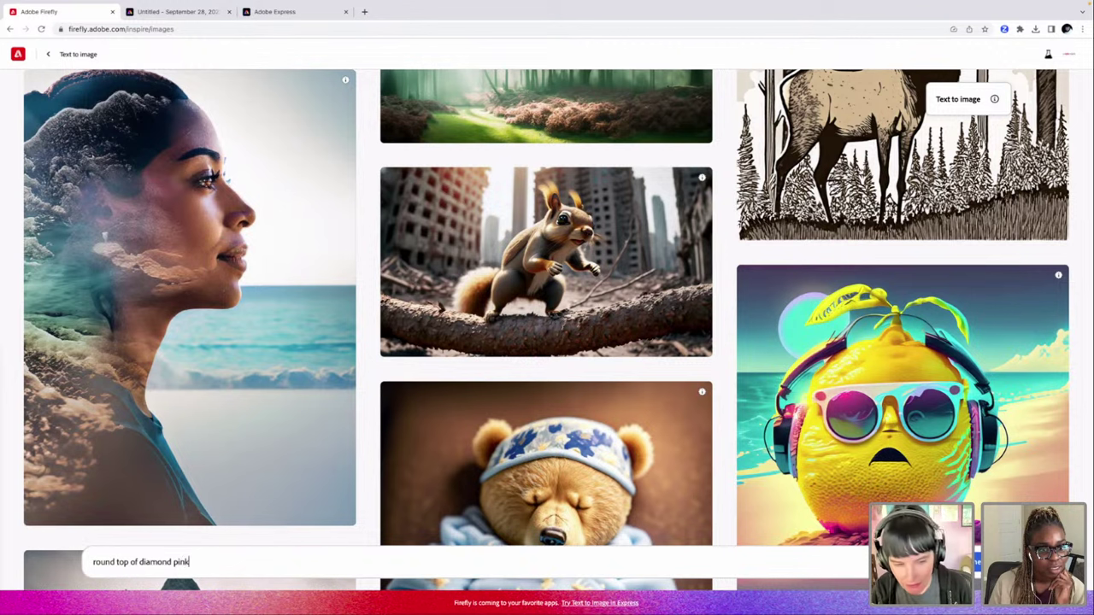
text( b)
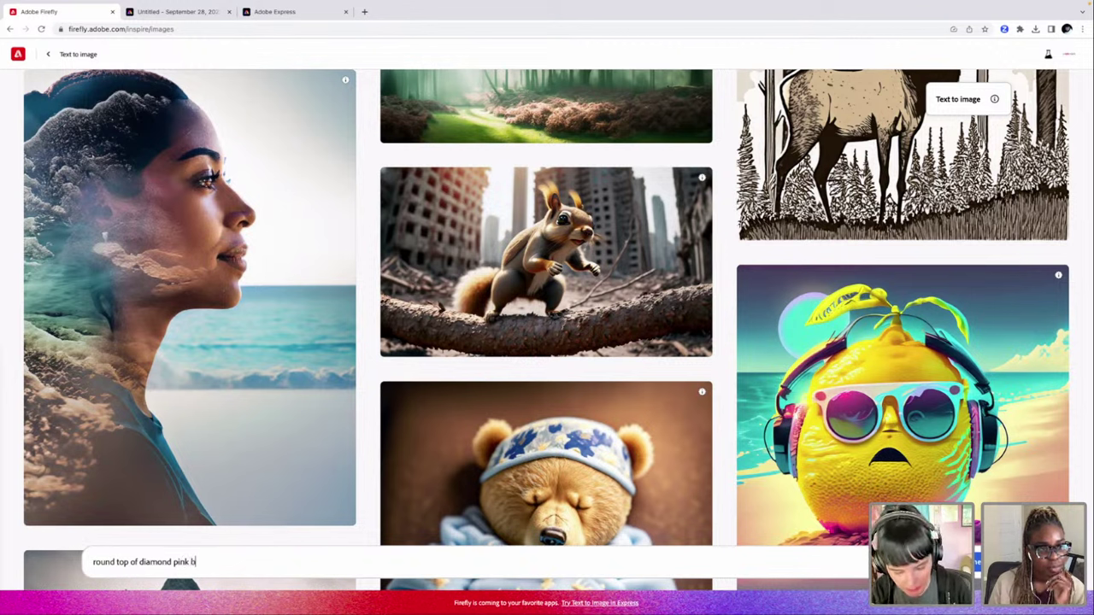
text(ackgrou)
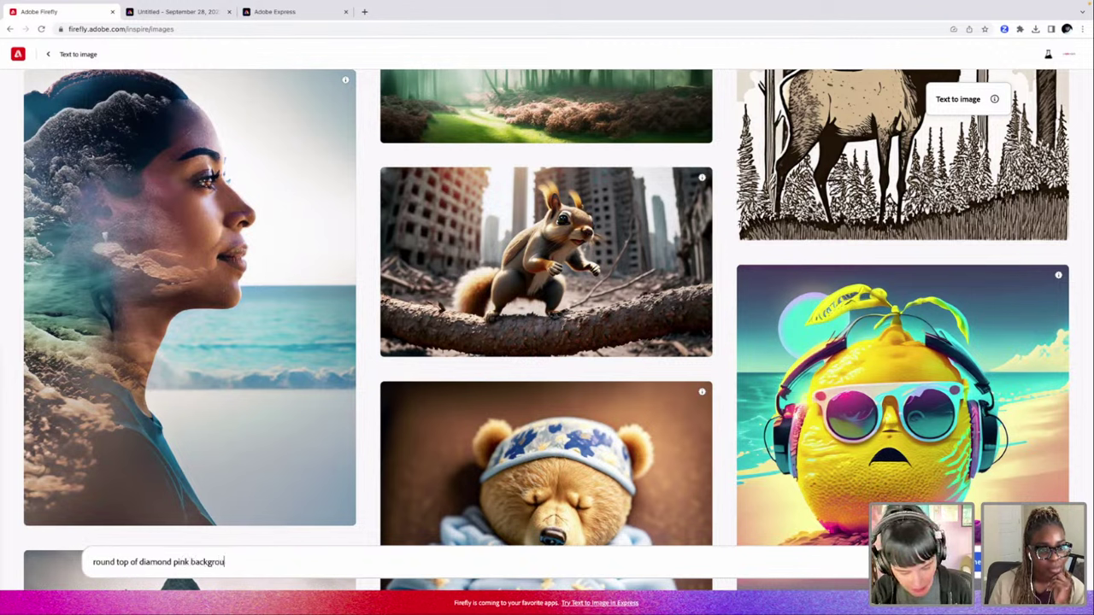
text(nd)
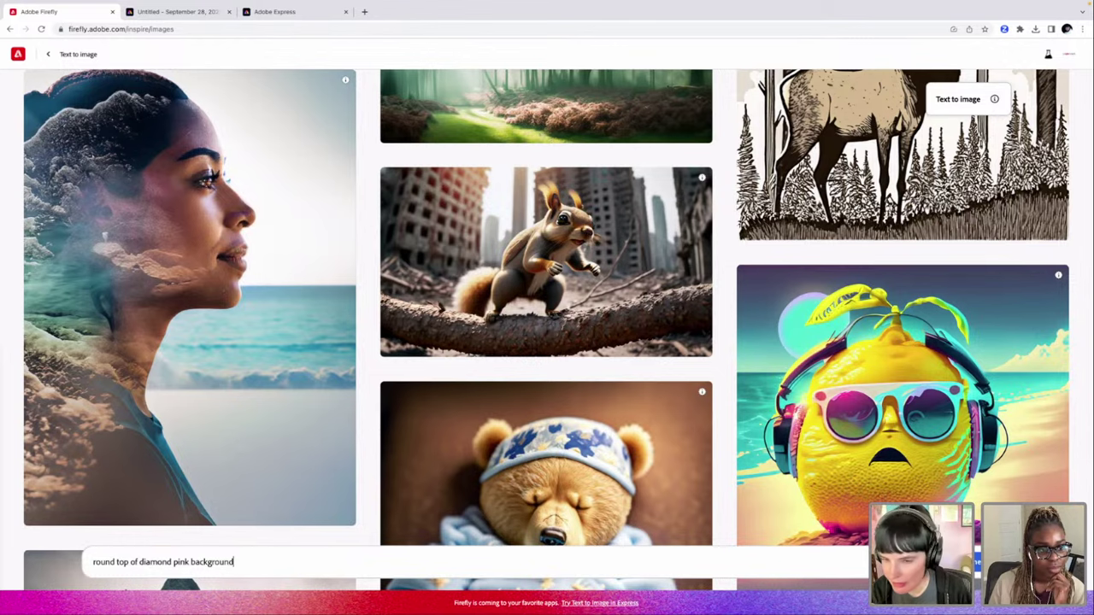
Step: Generate images from the prompt, then regenerate them with Content type set to Graphic
key(Return)
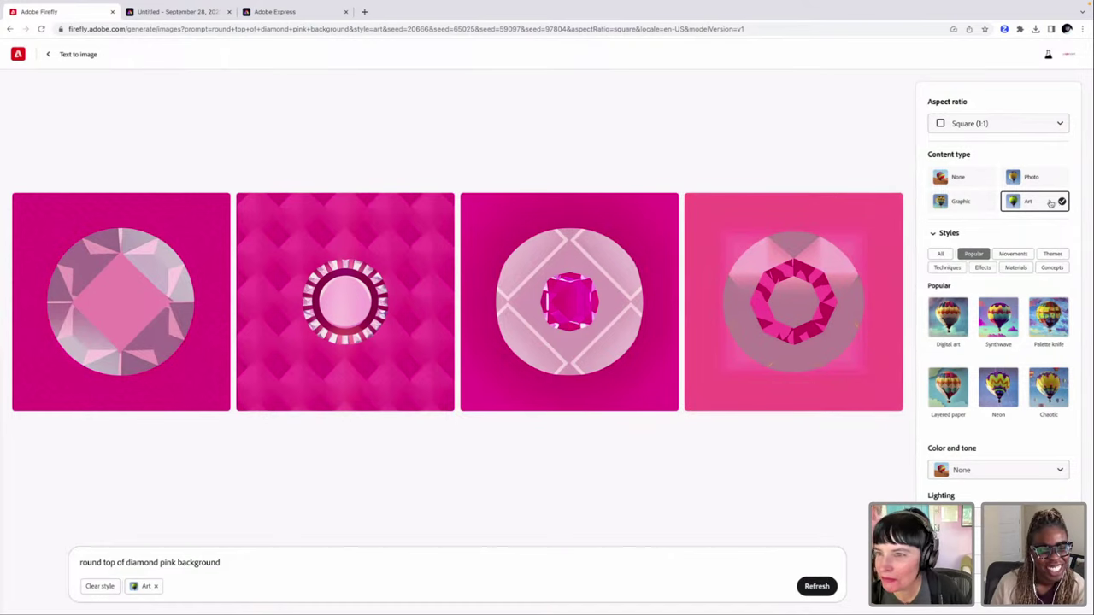
click(985, 204)
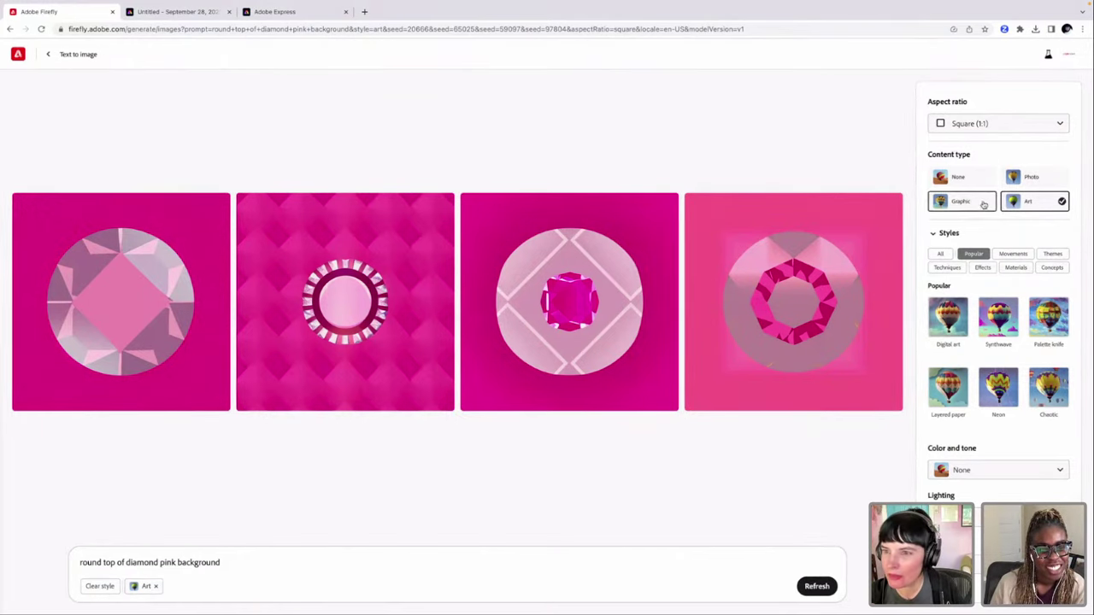
click(822, 586)
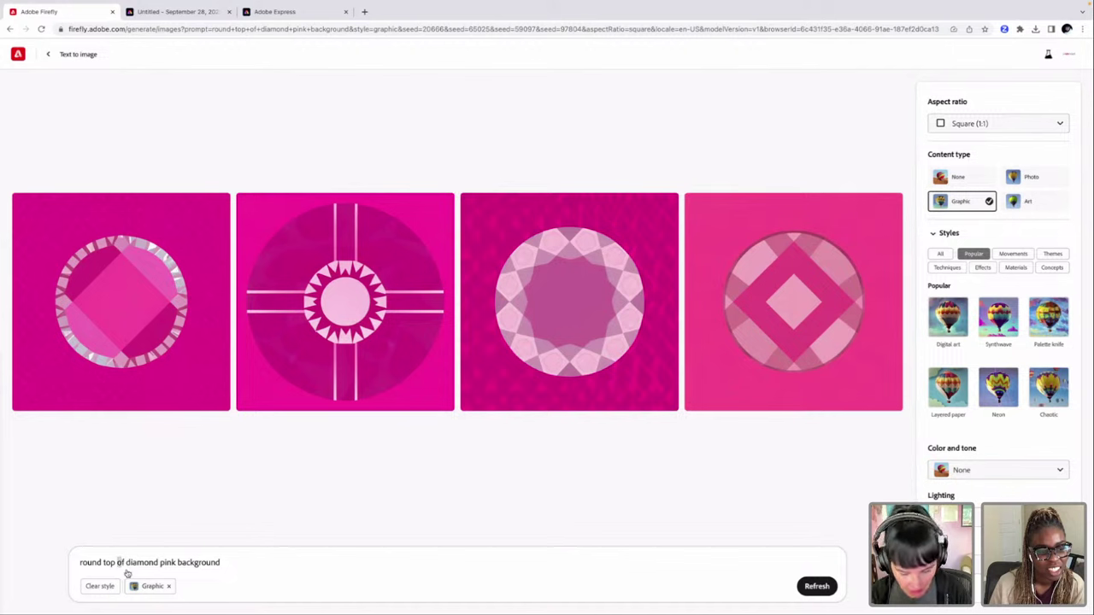
Step: Revise the prompt to include '3-d' and generate new images
key(BackSpace)
key(BackSpace)
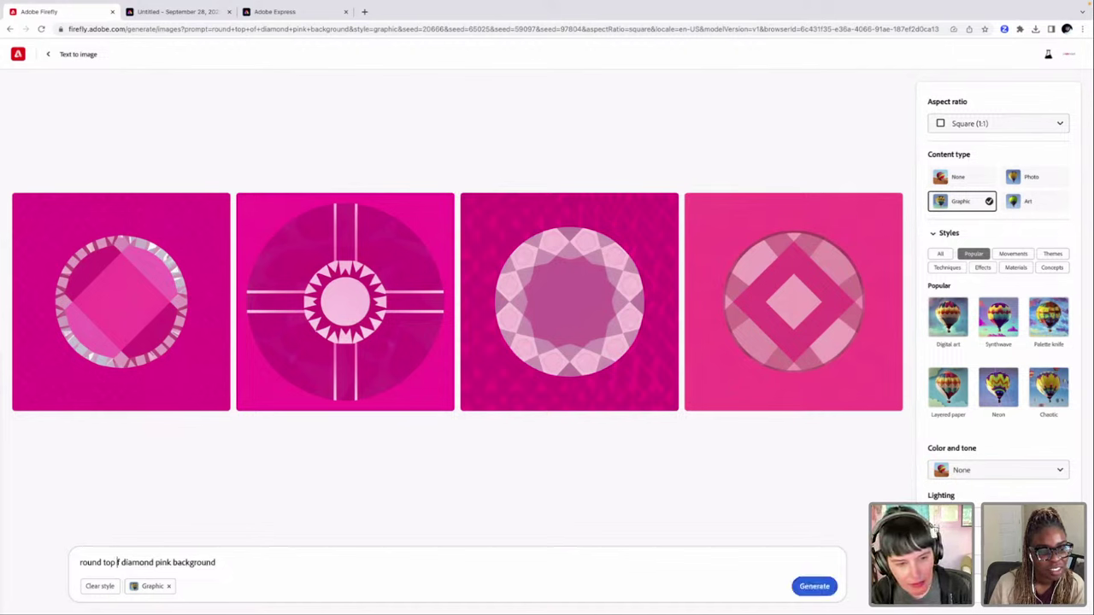
key(Delete)
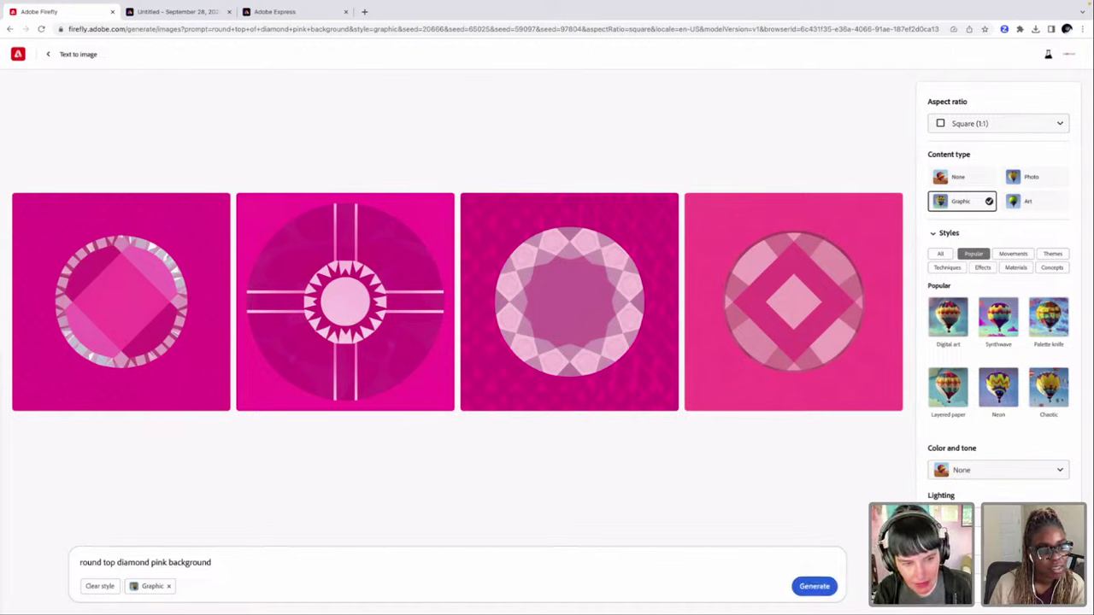
text(3-d)
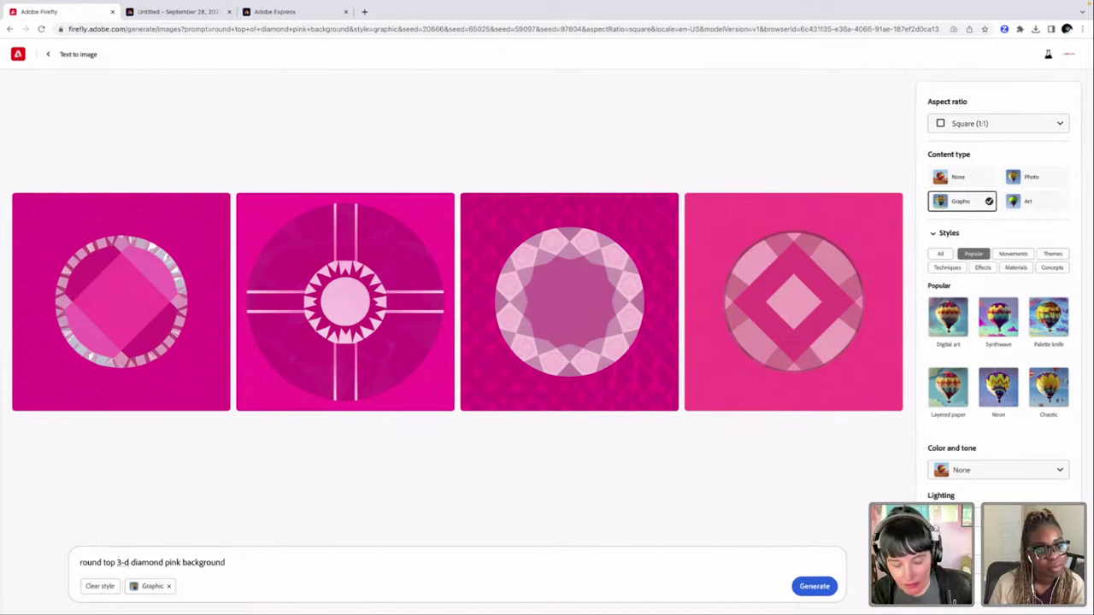
click(814, 586)
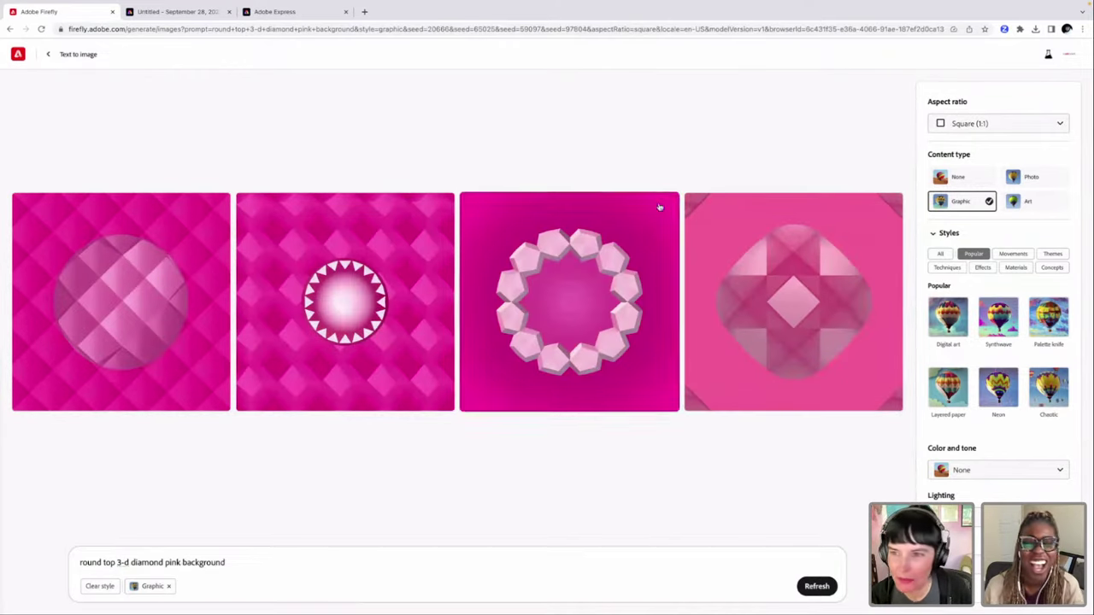
Step: Set Content type to None, trim the prompt to 'diamond pink background', and generate
click(947, 180)
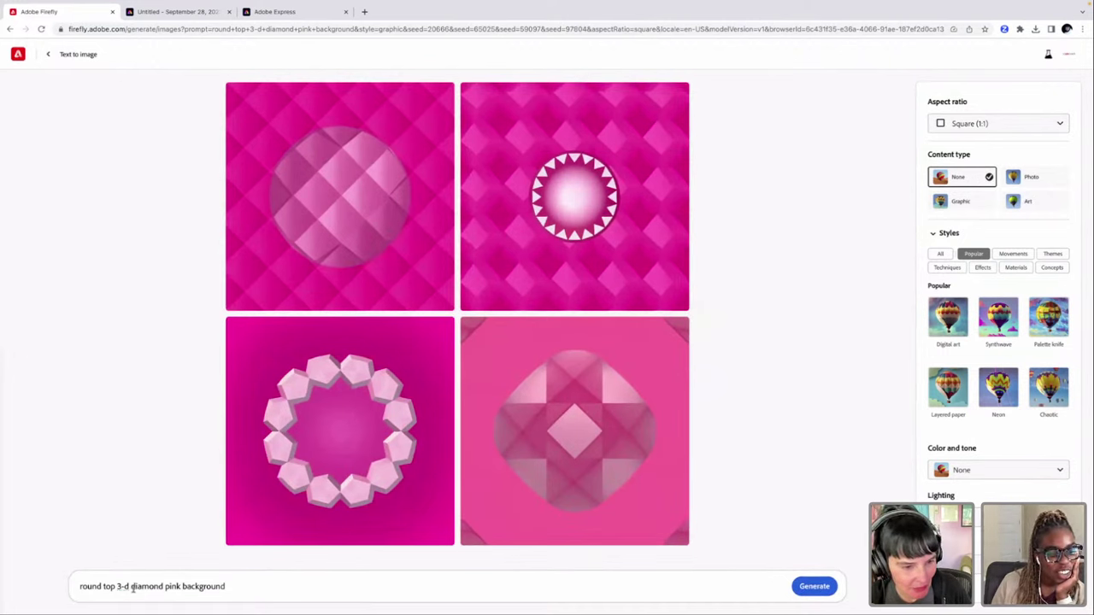
drag(128, 587, 67, 585)
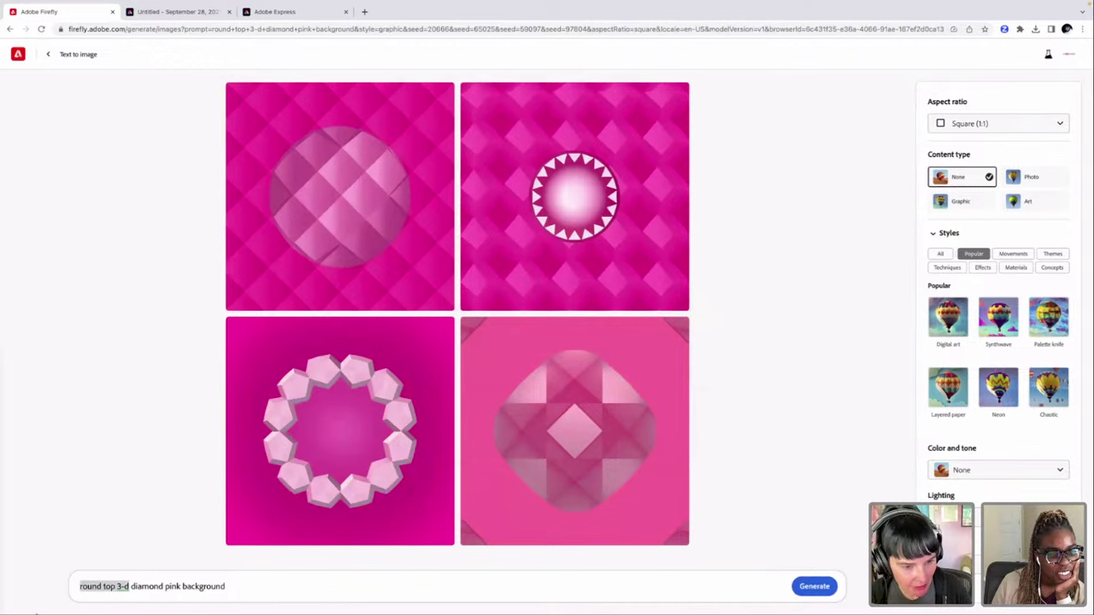
key(BackSpace)
key(Return)
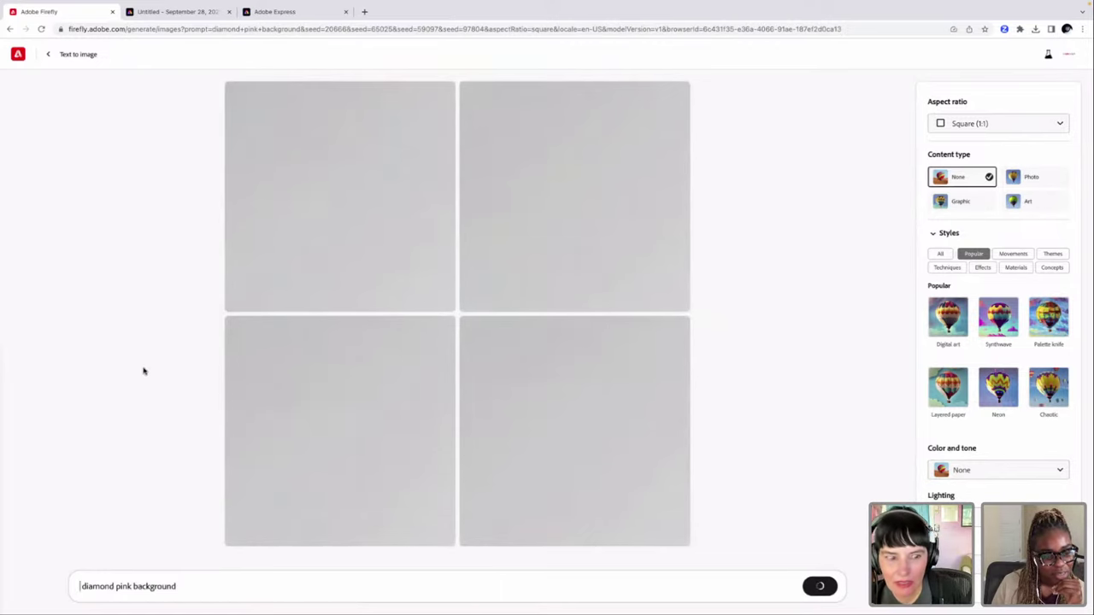
Step: Insert 'on a' into the prompt and generate Graphic-style round diamond images
key(shift+Right)
key(shift+Right)
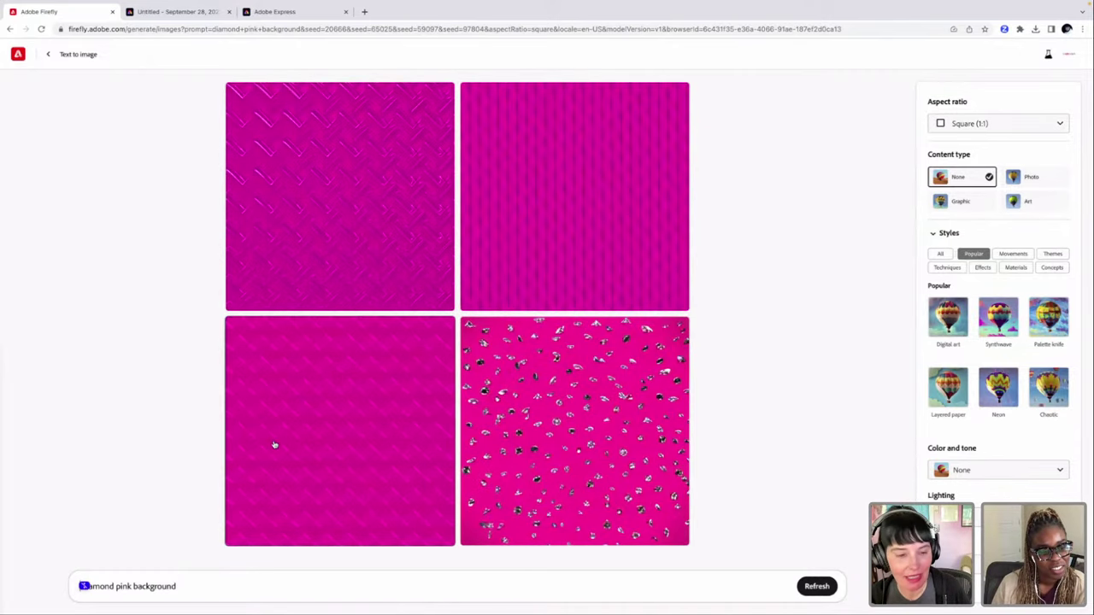
drag(181, 586, 135, 590)
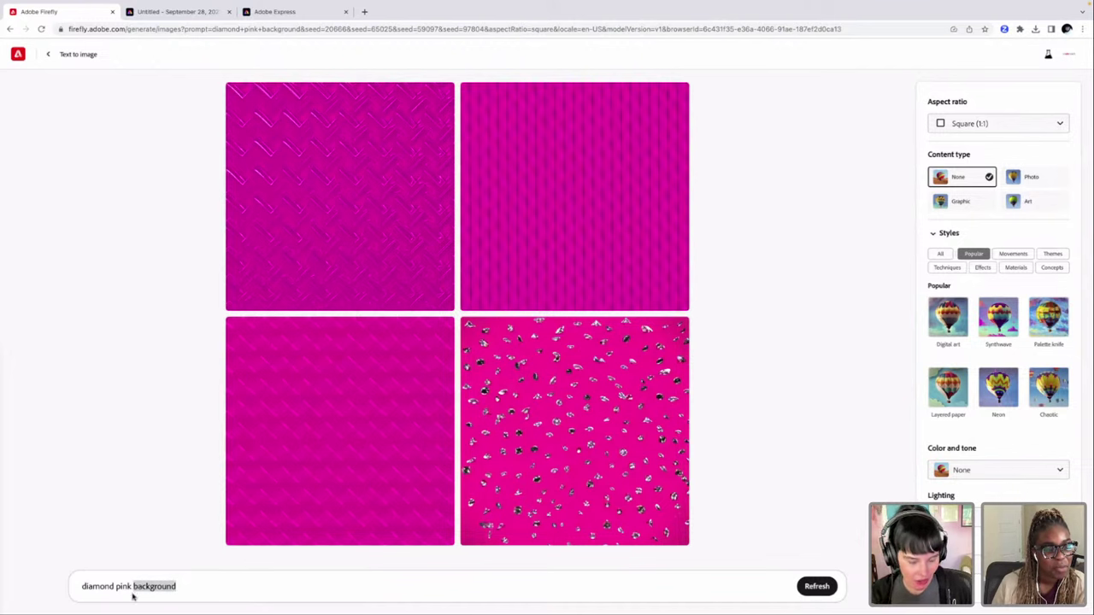
click(118, 586)
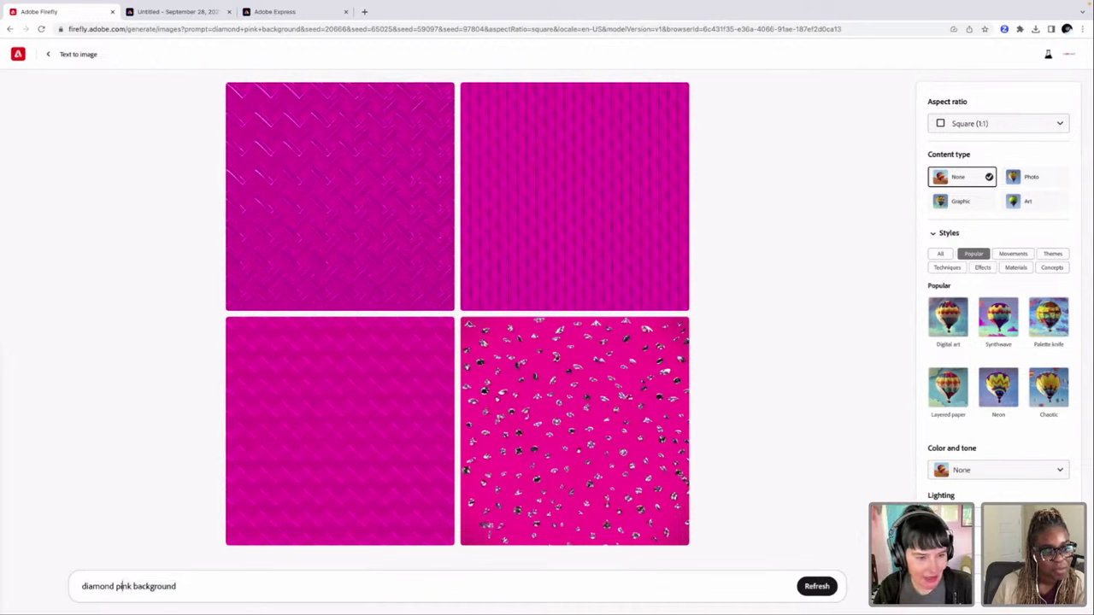
text(on a)
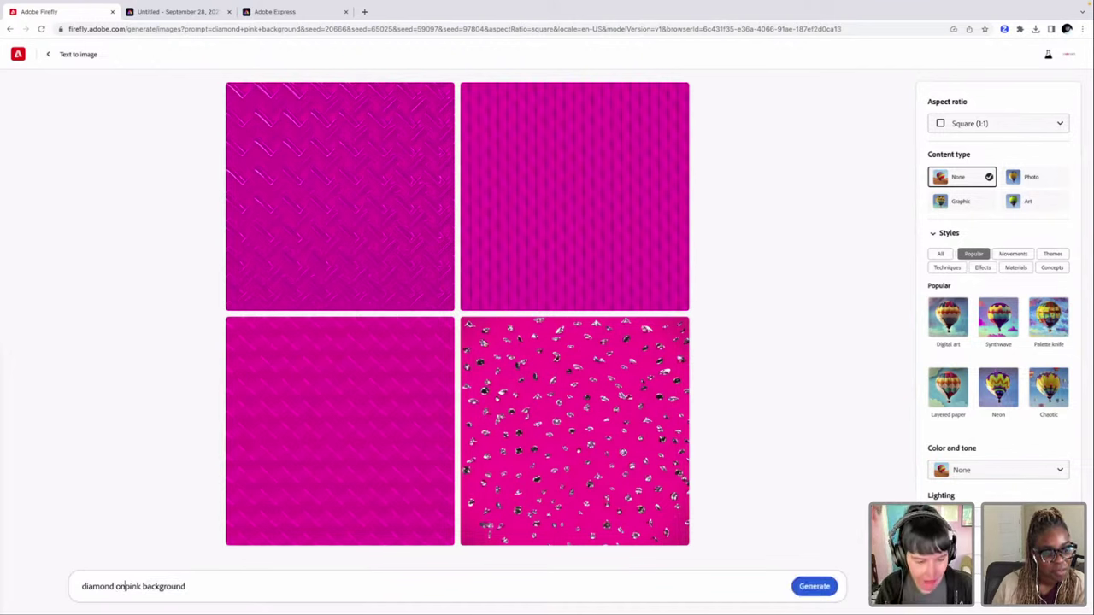
key(Return)
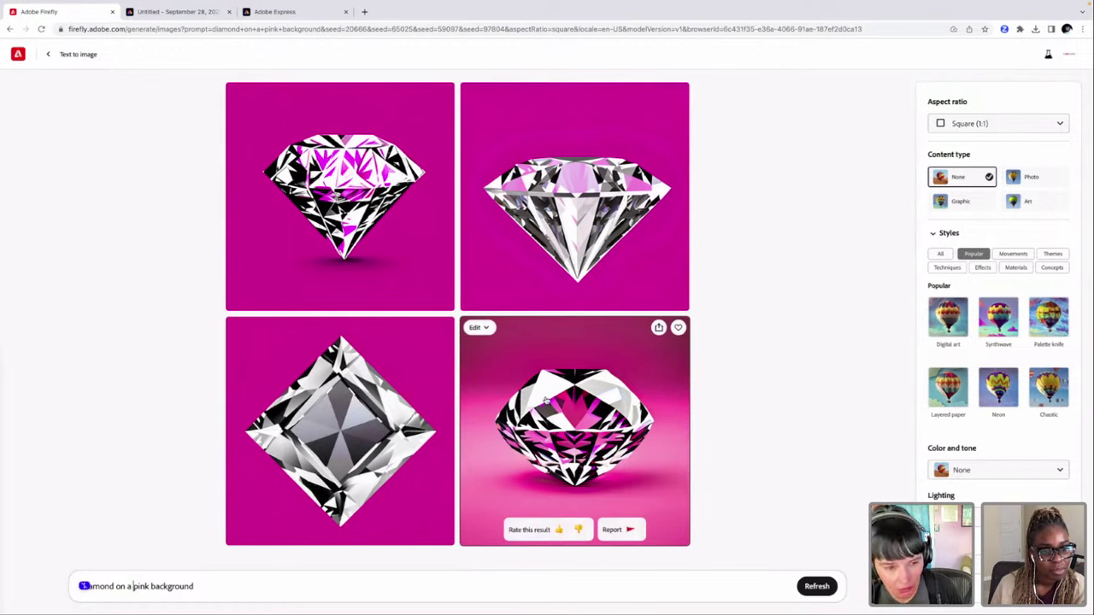
click(982, 203)
click(800, 585)
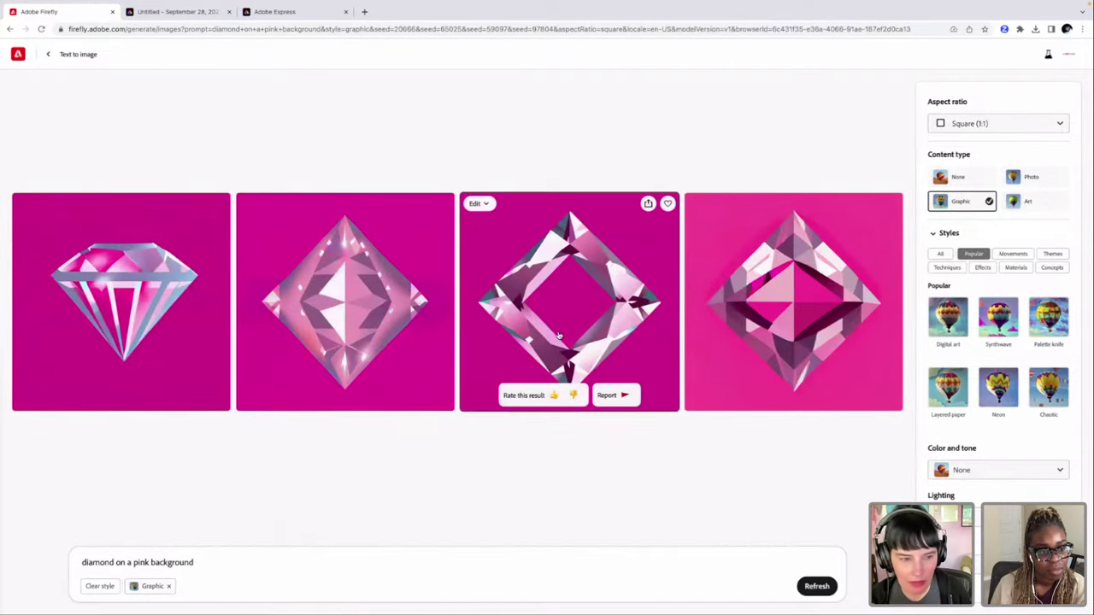
Step: Regenerate 'round diamond on a pink background' and save the fourth result to favourites
mouse_move(597, 319)
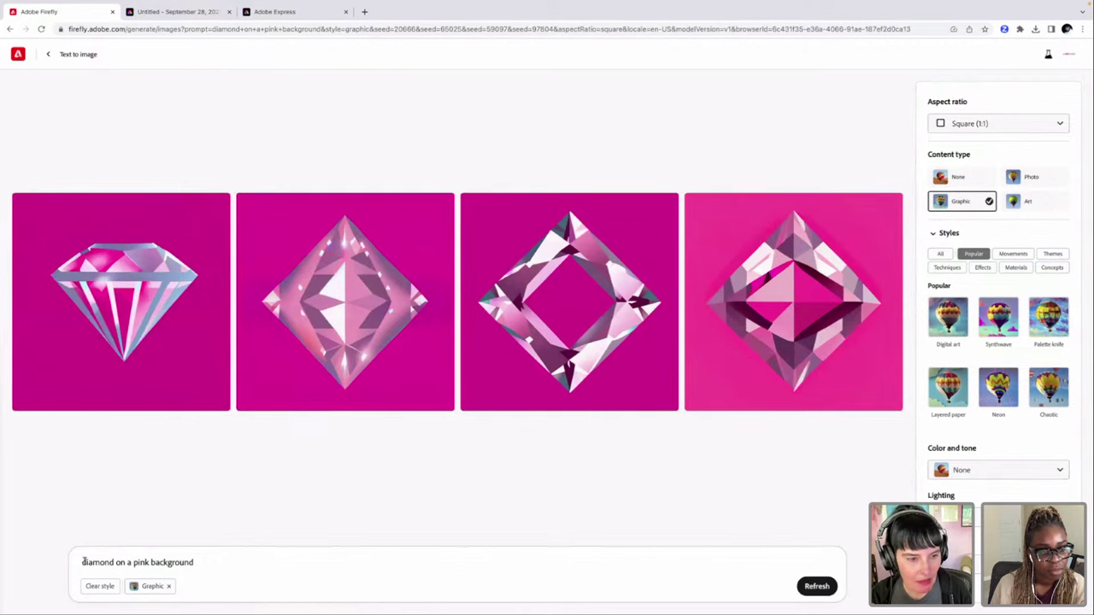
text(backg)
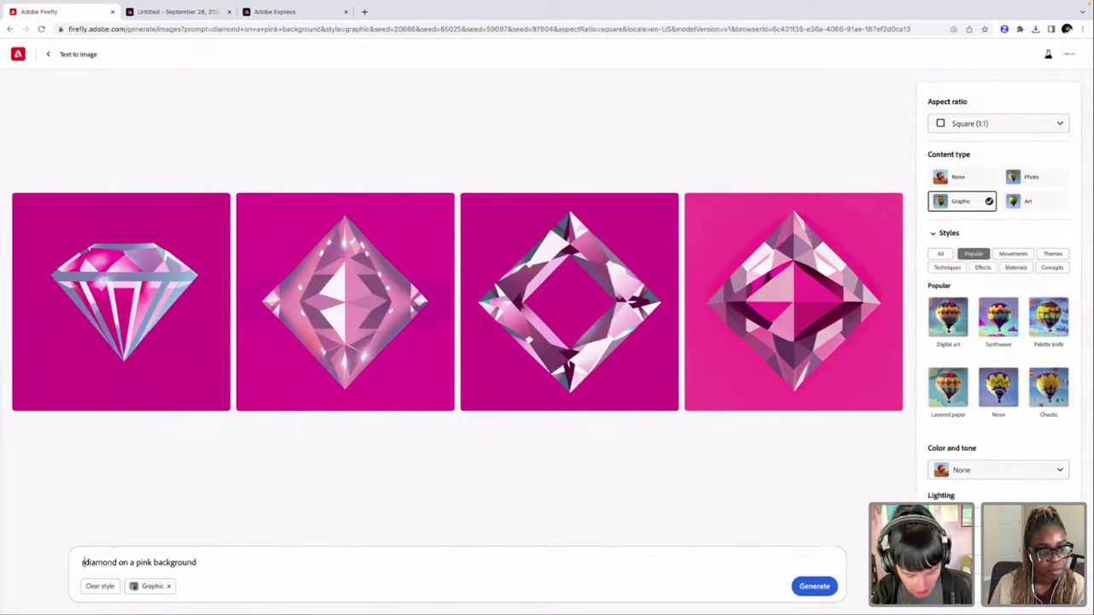
text(round)
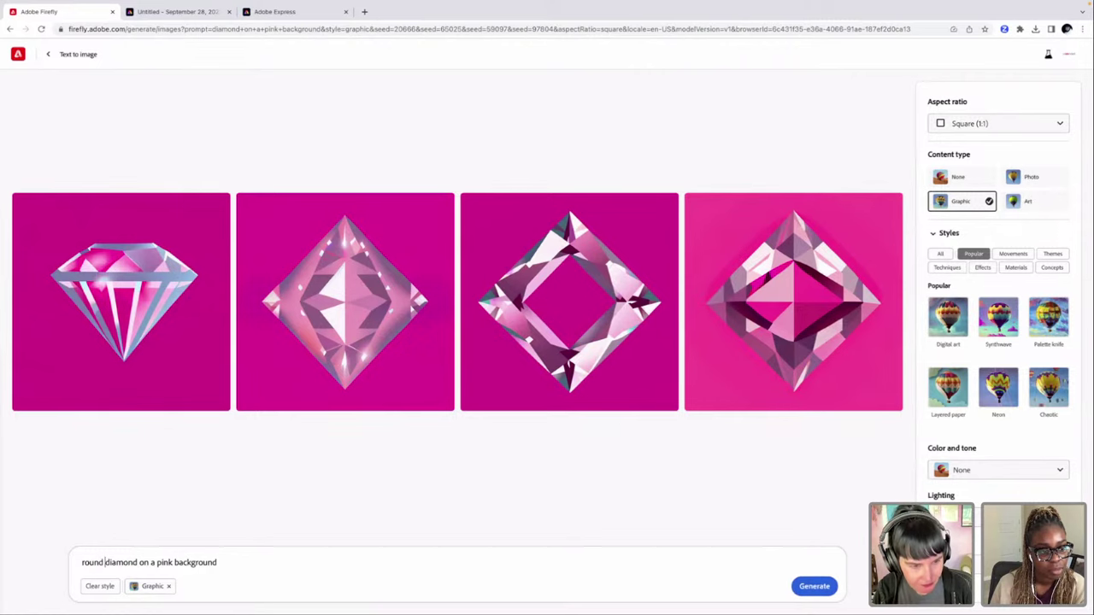
key(Return)
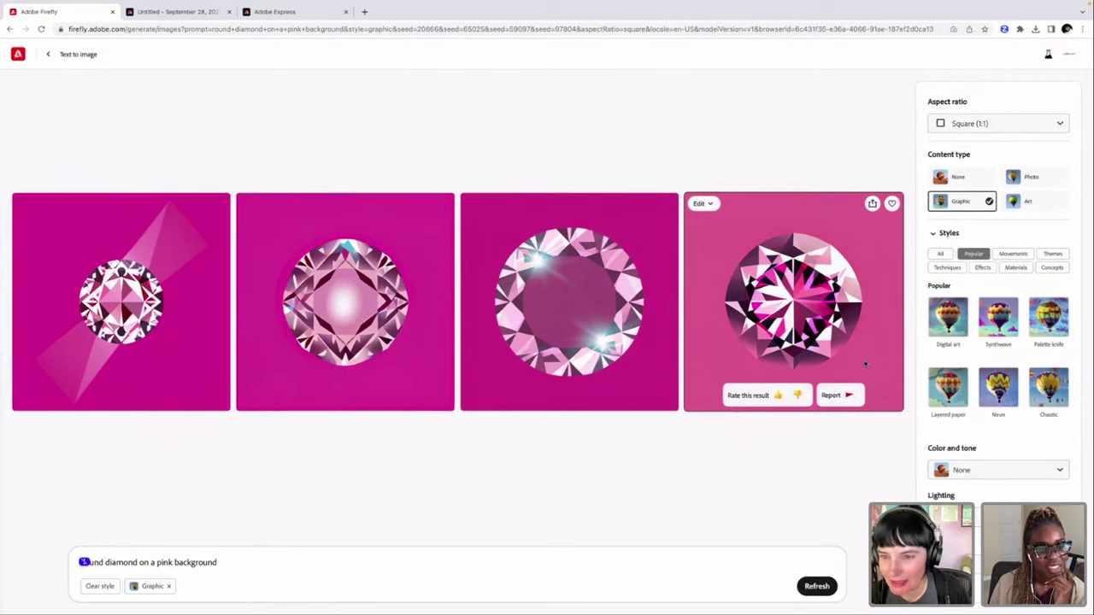
click(892, 203)
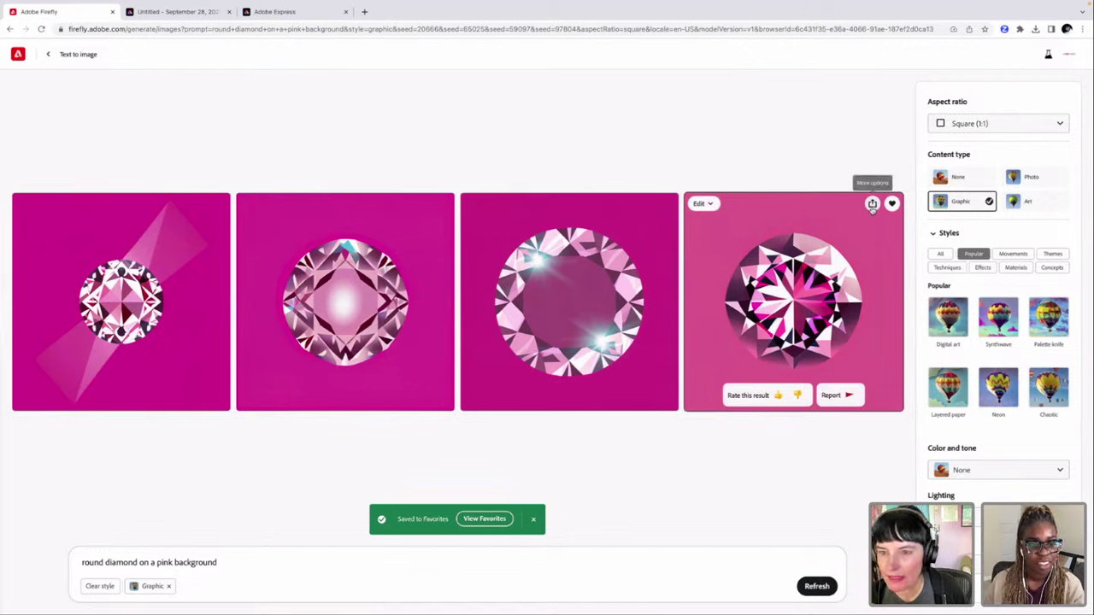
click(710, 204)
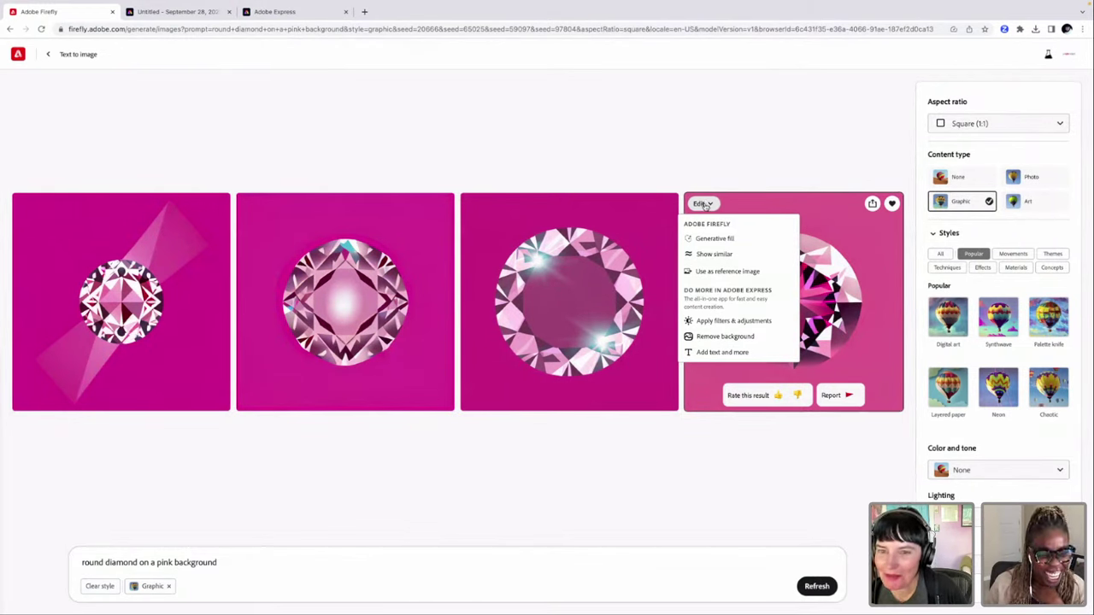
Step: Remove the pink background from the fourth diamond in Adobe Express
click(756, 342)
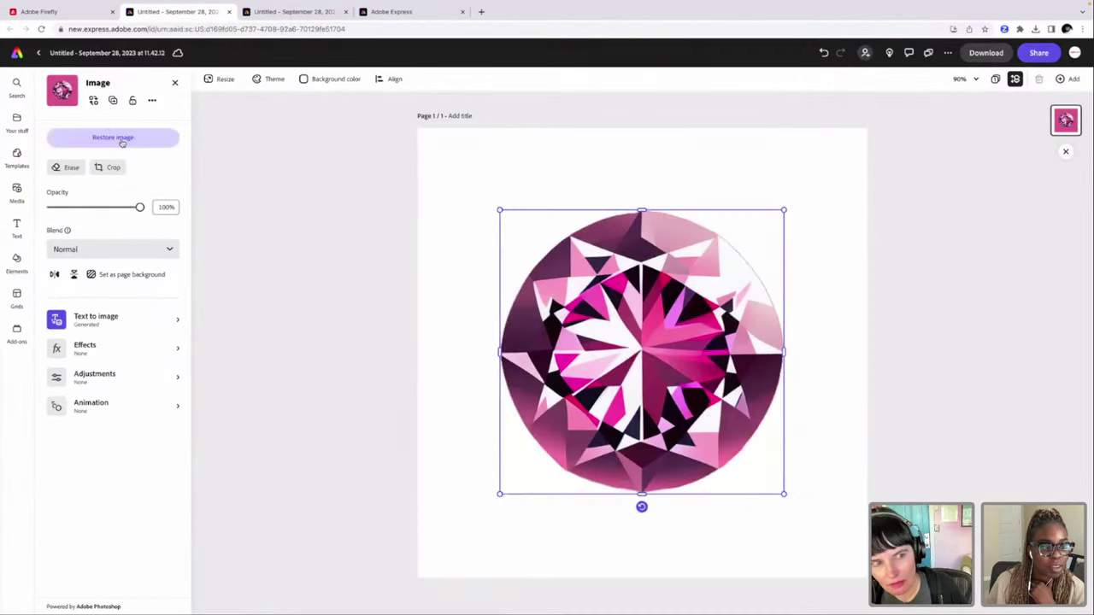
click(285, 225)
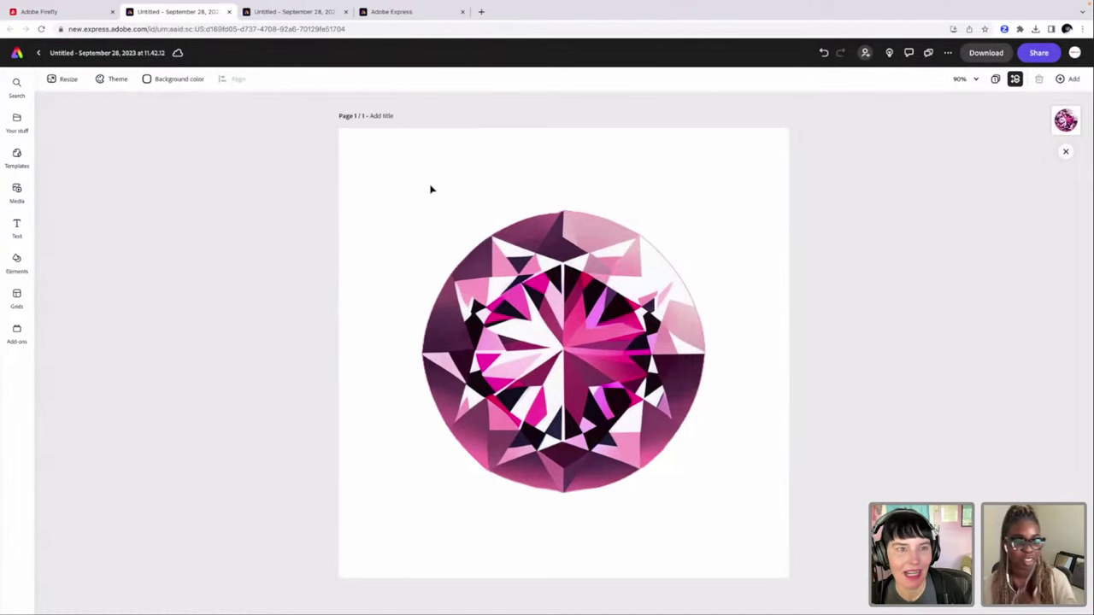
click(446, 252)
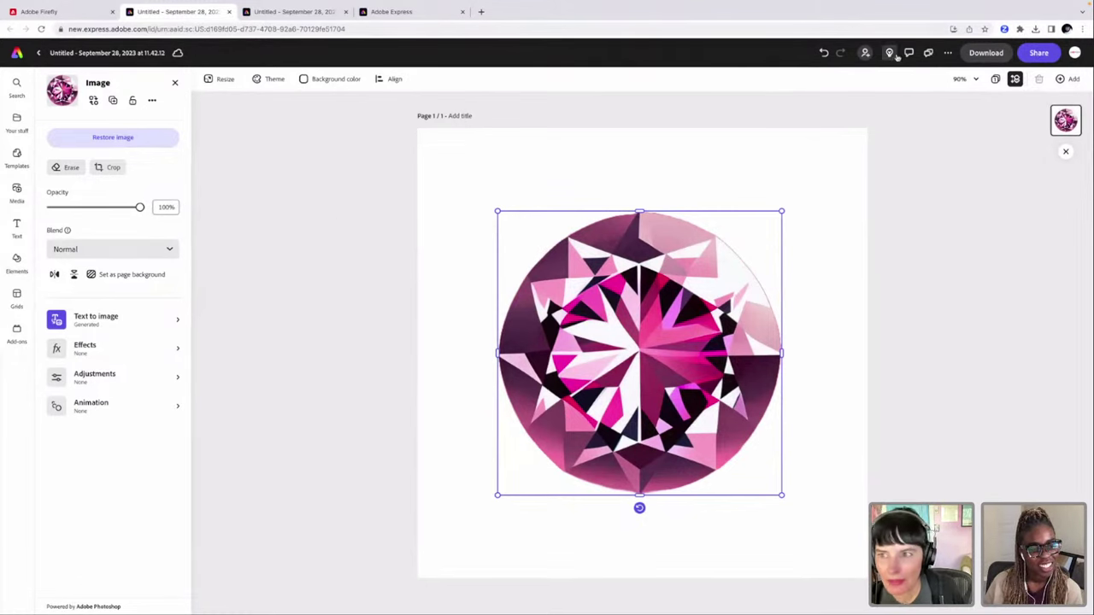
Step: Download the background-free diamond design as a PNG
click(987, 54)
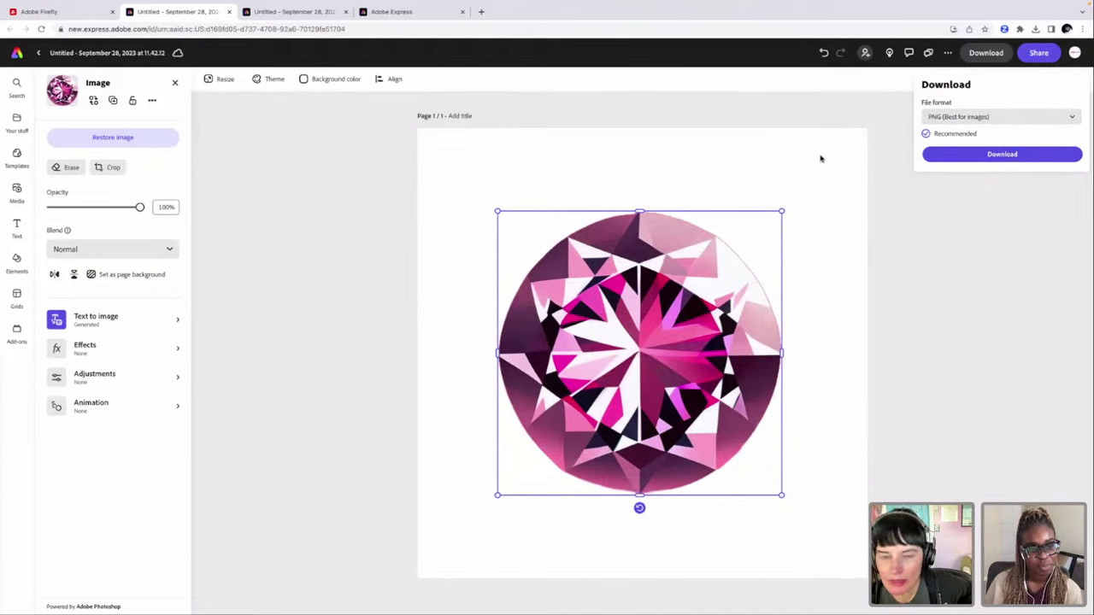
click(291, 291)
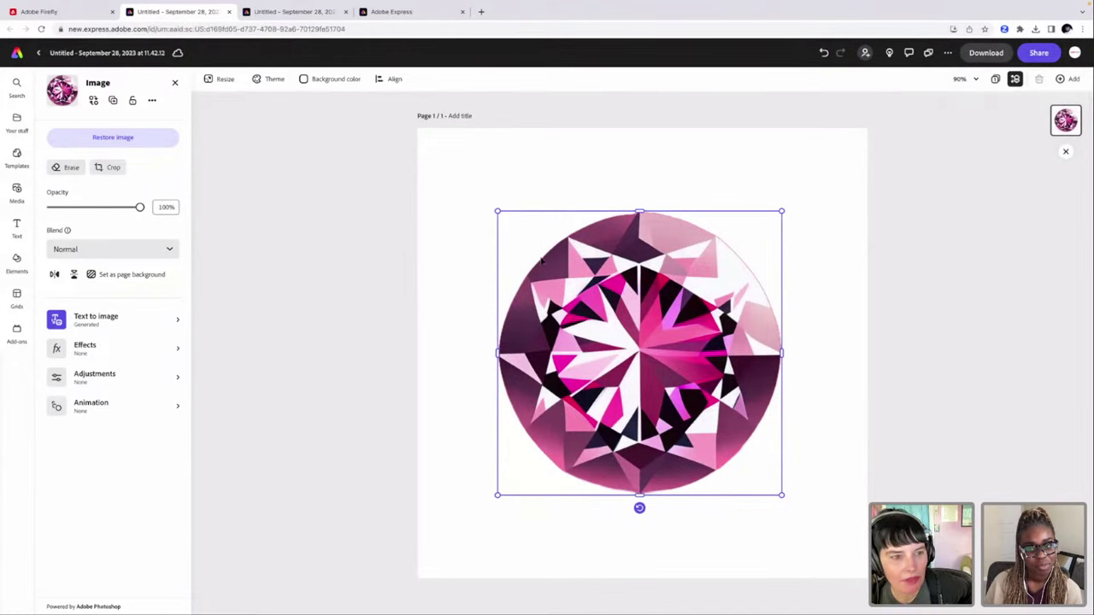
click(170, 324)
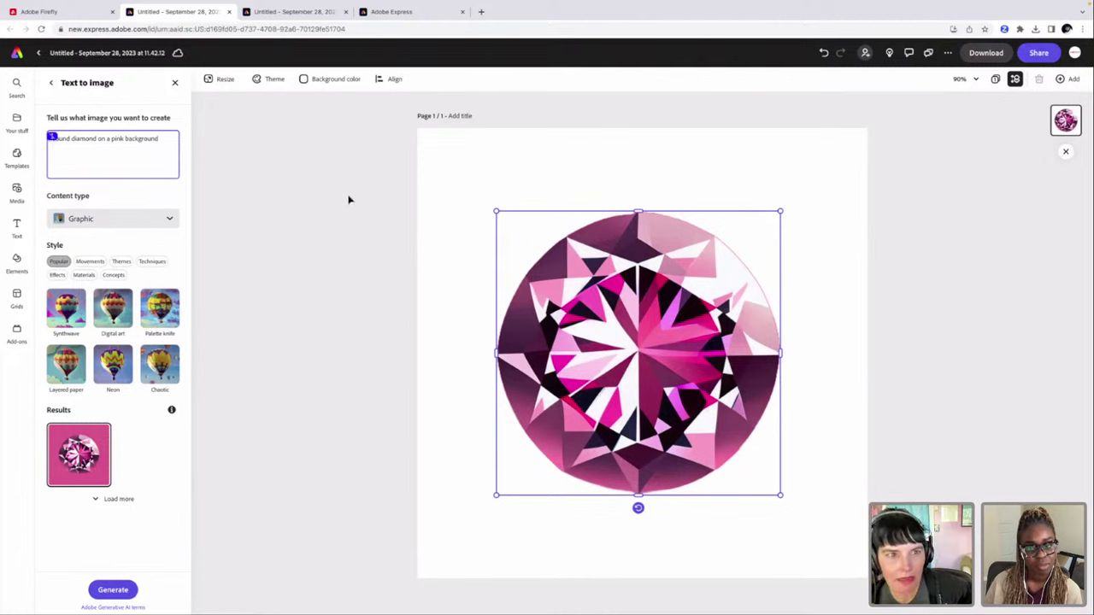
click(985, 53)
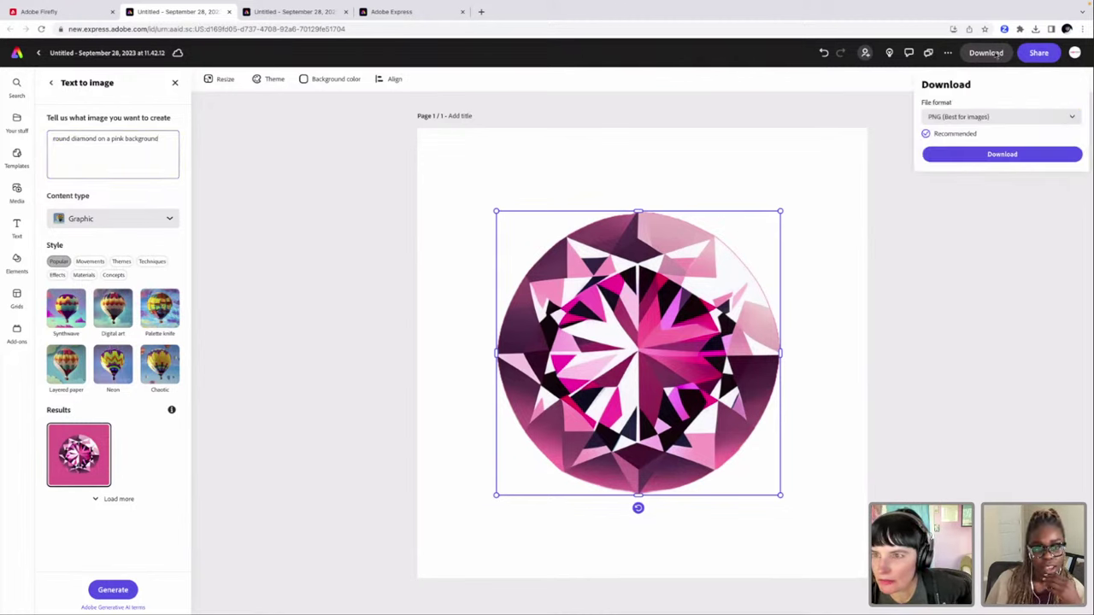
click(1038, 155)
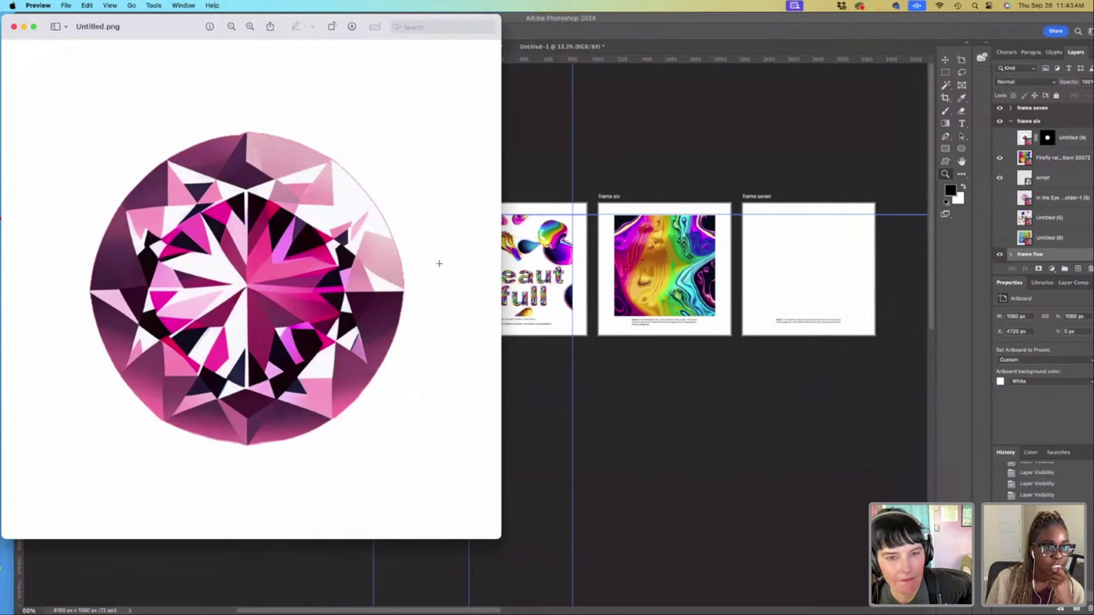
Step: Place Untitled.png as a linked image and move the diamond into frame six
click(14, 26)
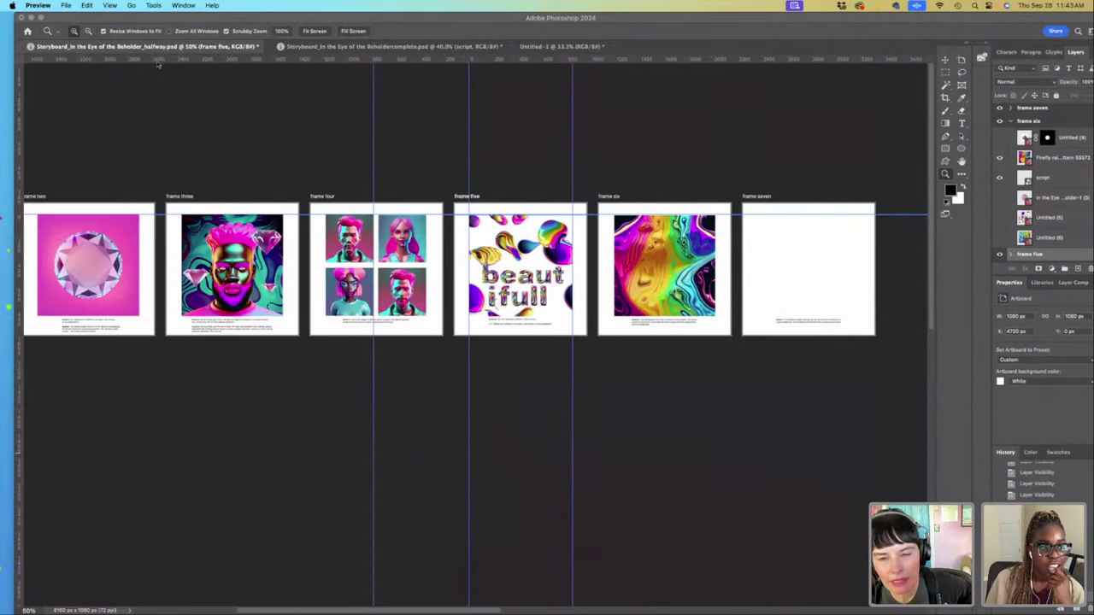
click(115, 5)
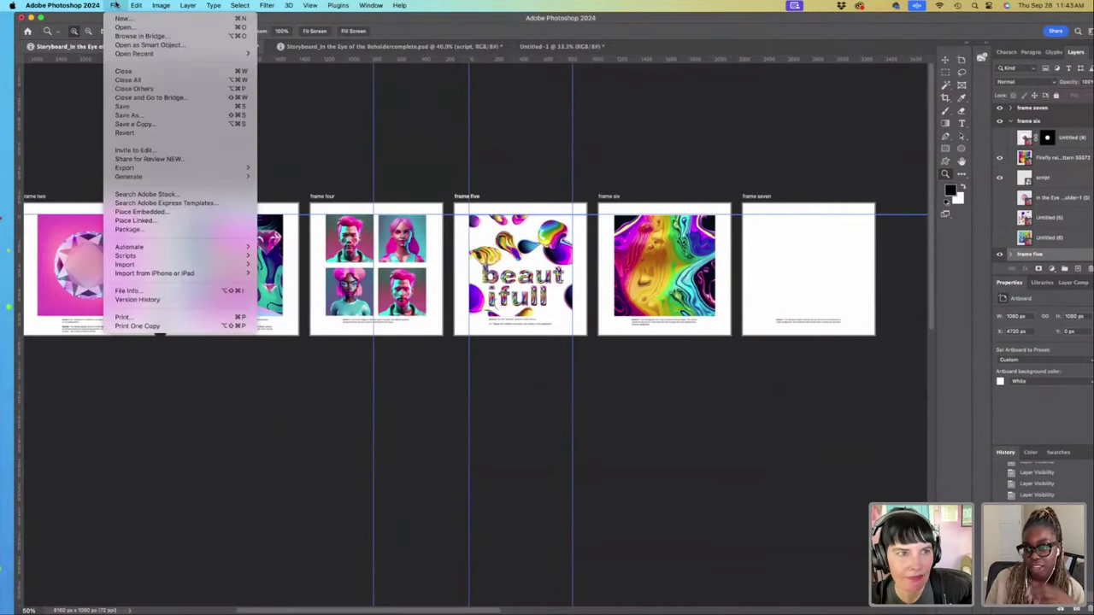
click(195, 221)
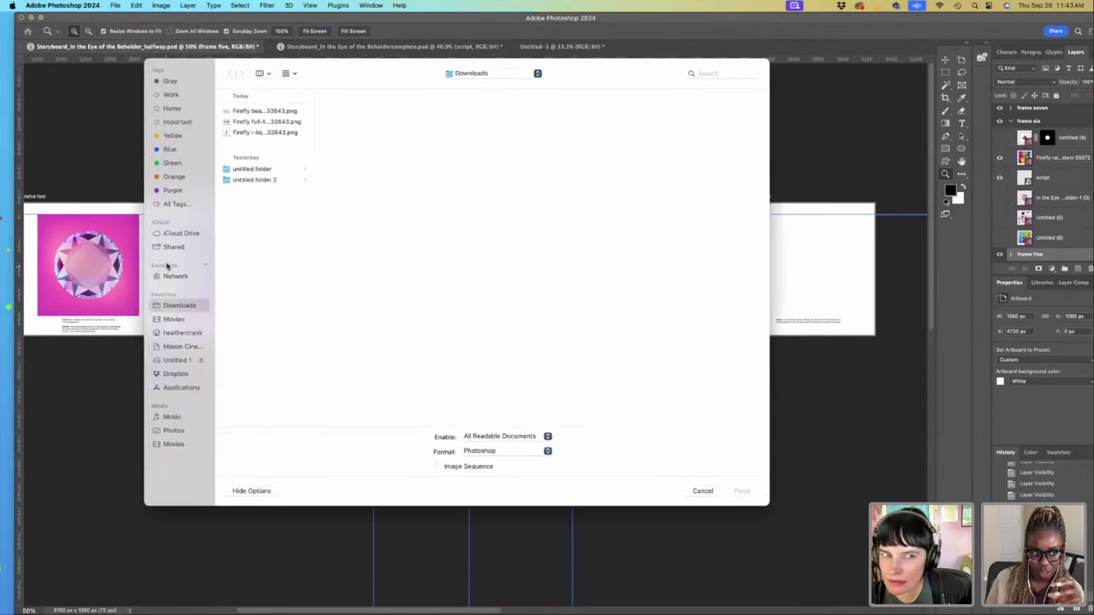
click(285, 146)
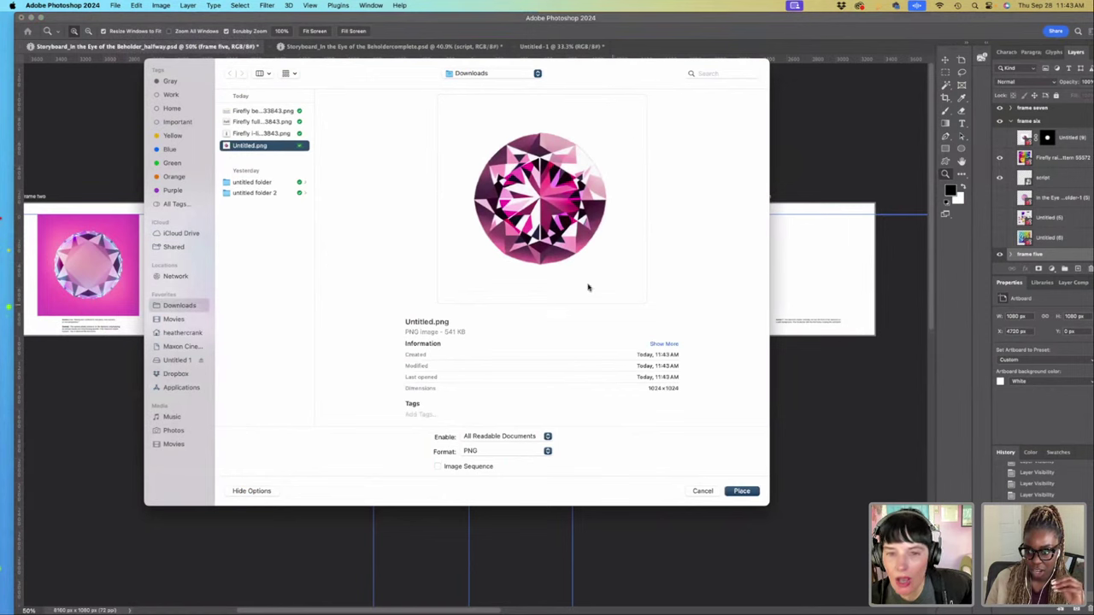
click(742, 491)
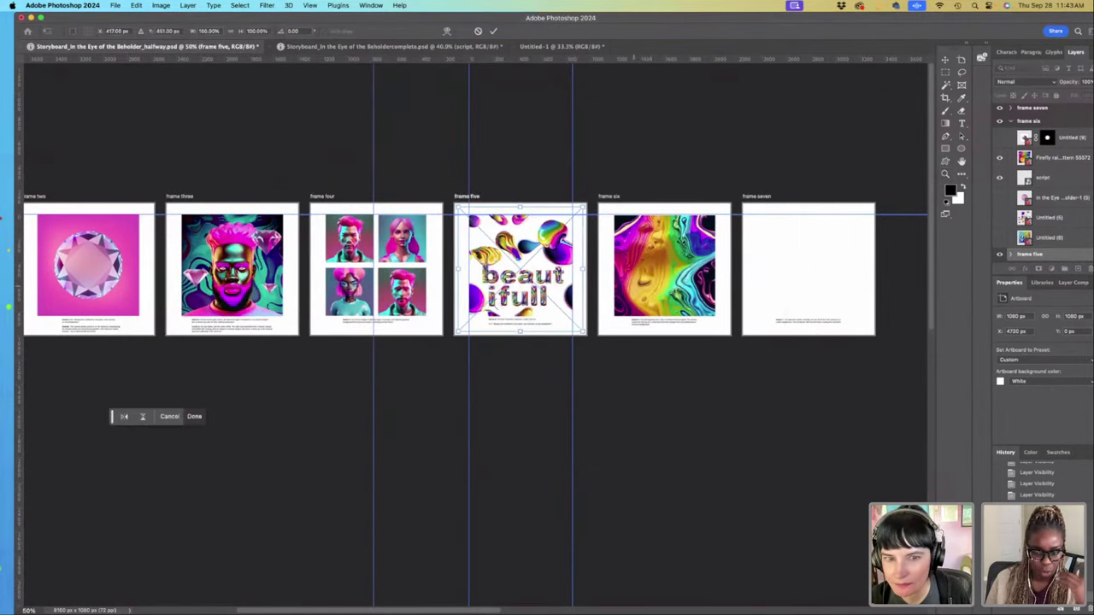
key(Return)
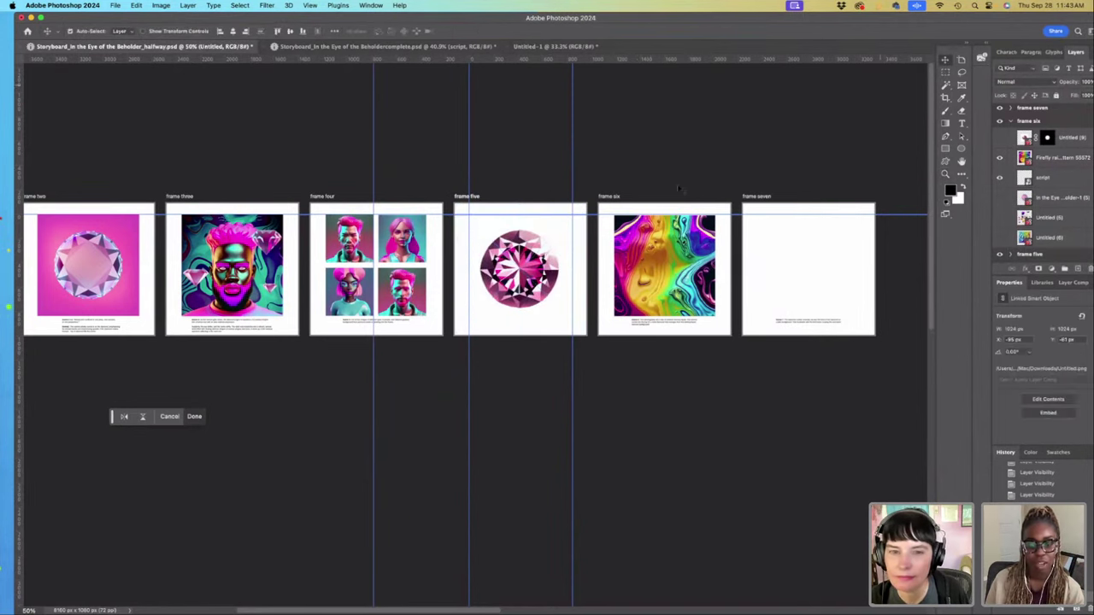
drag(506, 266, 668, 268)
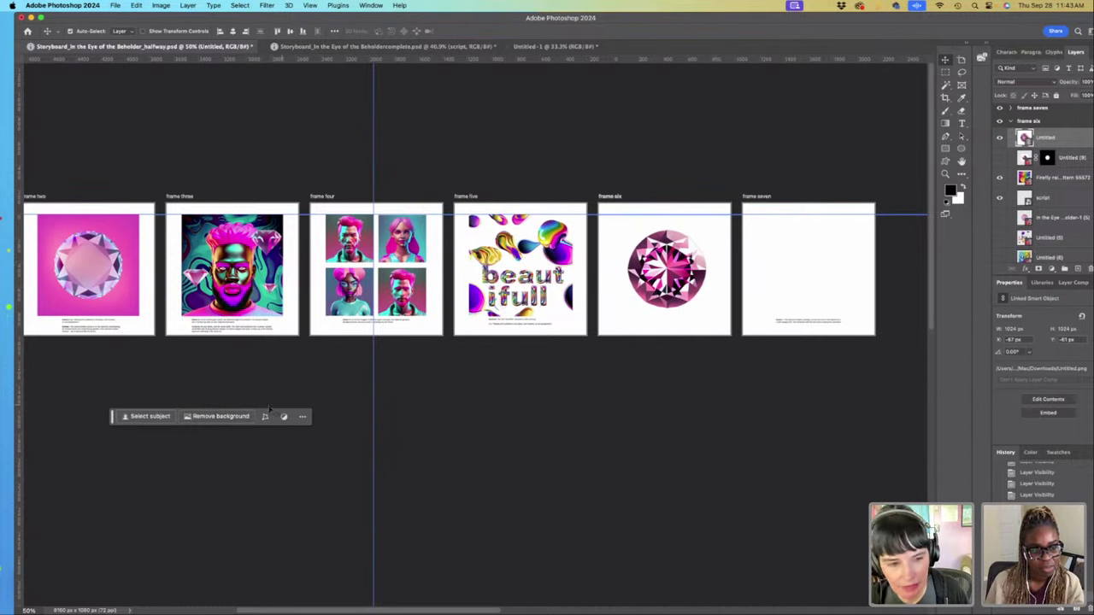
Step: Remove the diamond's white background and reposition the diamond within frame six
click(220, 416)
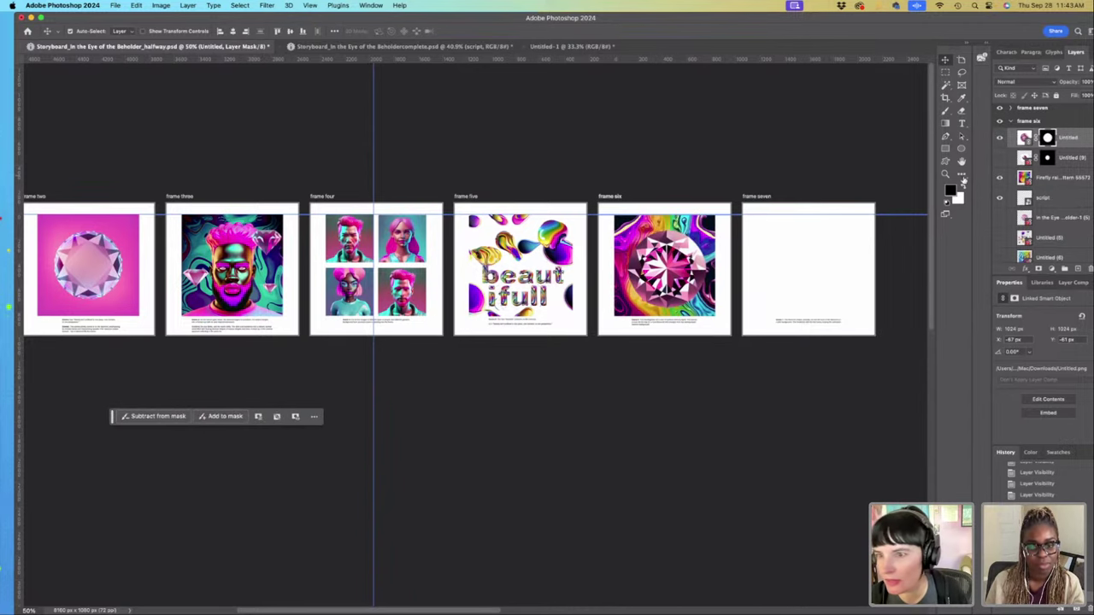
click(945, 173)
click(697, 288)
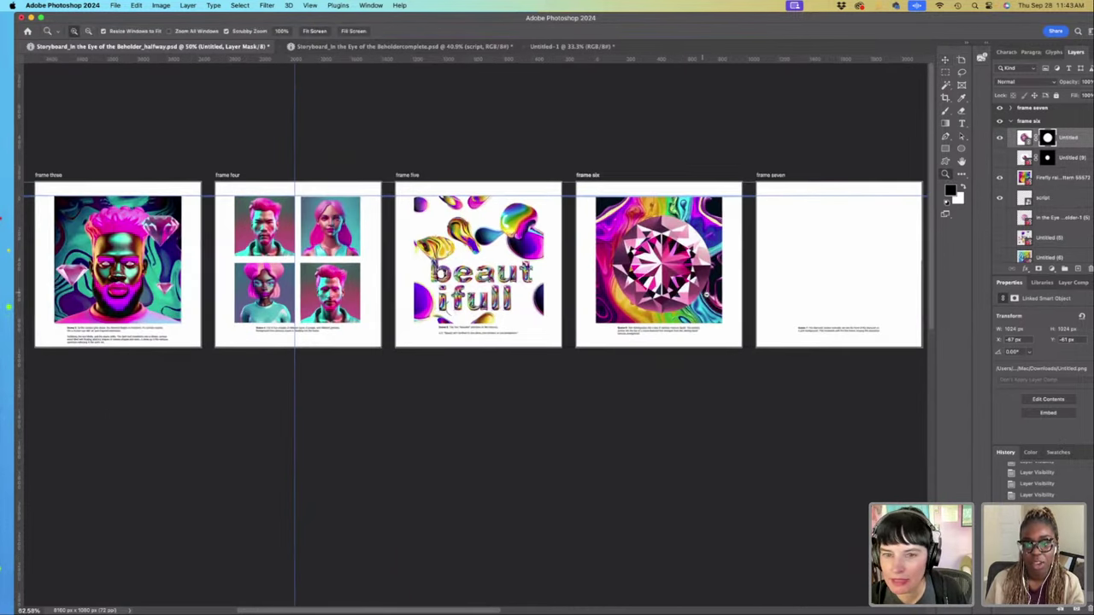
drag(688, 288, 688, 288)
key(v)
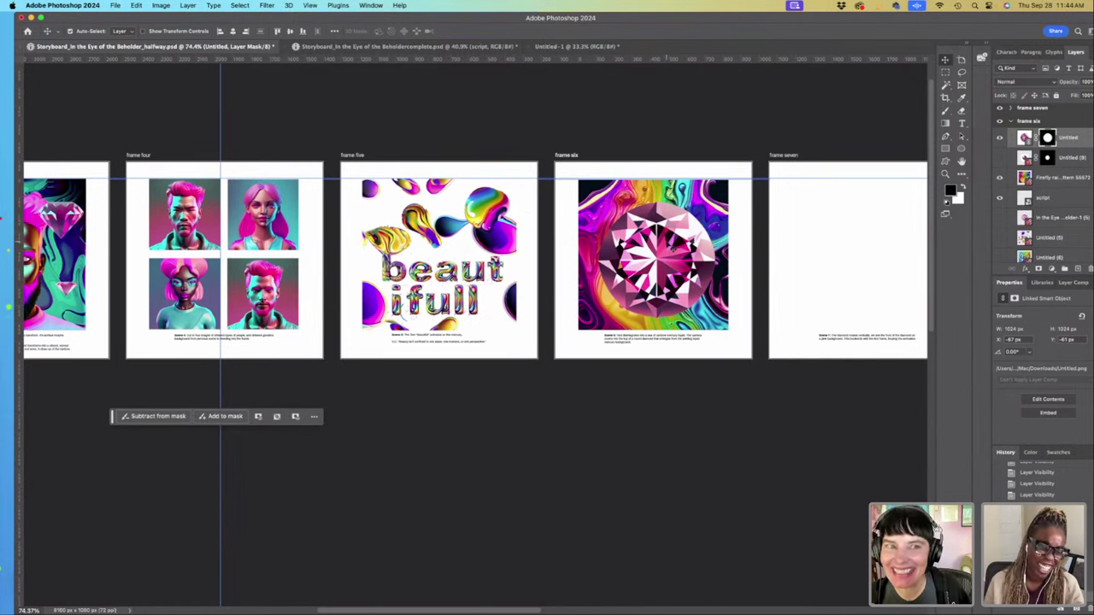
drag(670, 253, 677, 257)
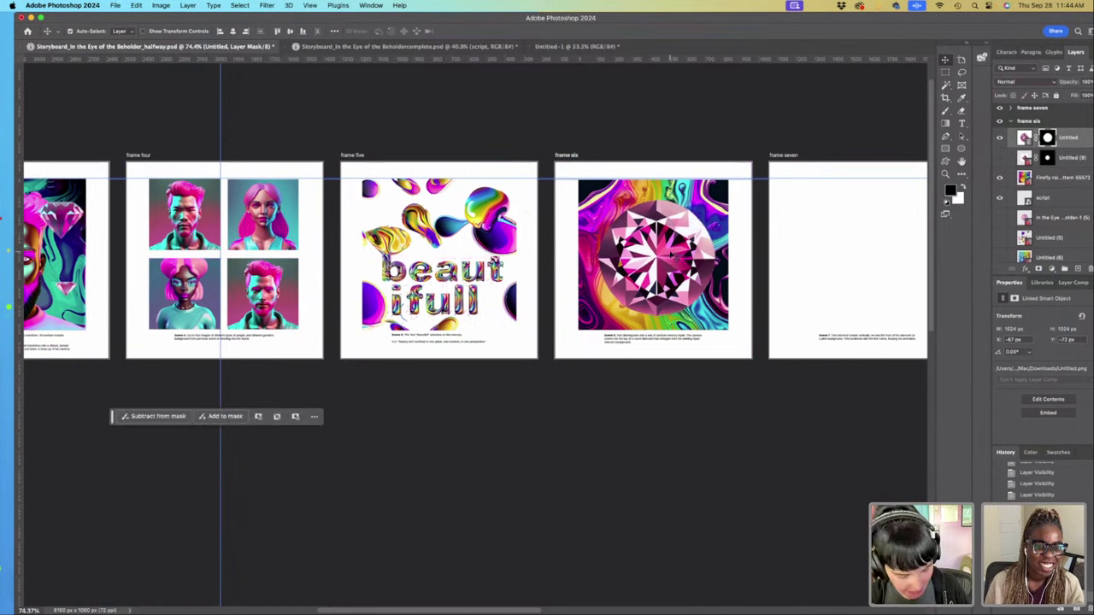
Step: Free Transform the frame-six diamond down to a small gem around its centre
key(super+t)
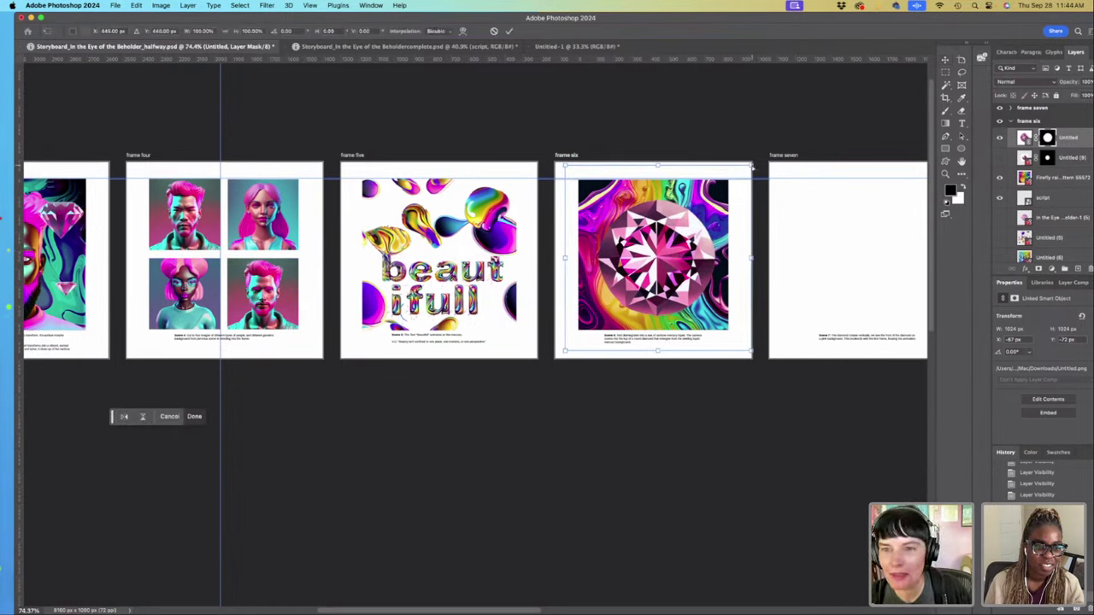
key(Escape)
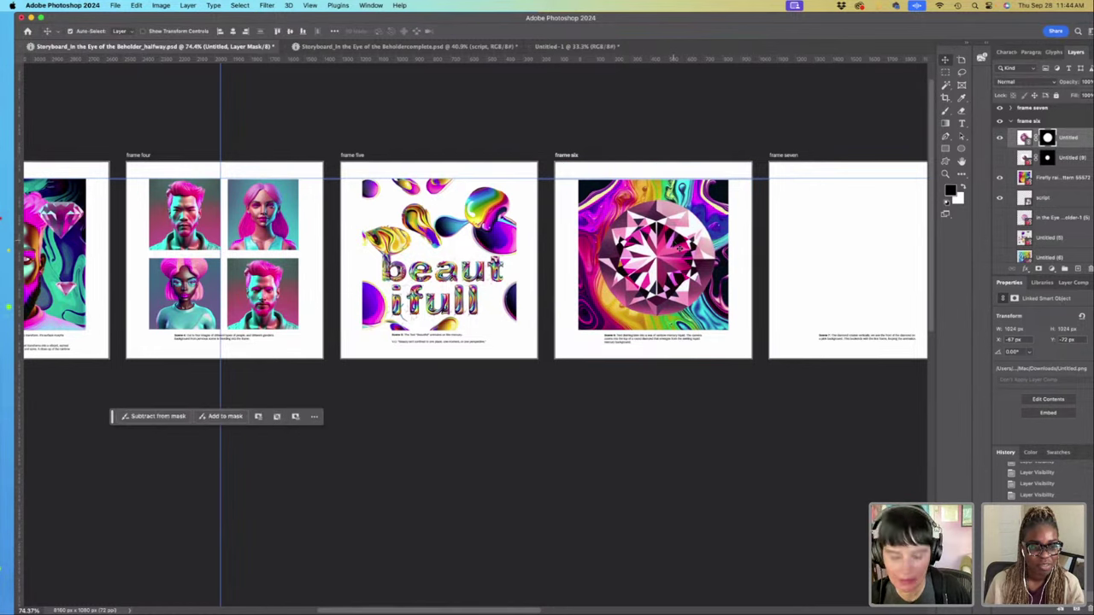
key(super+t)
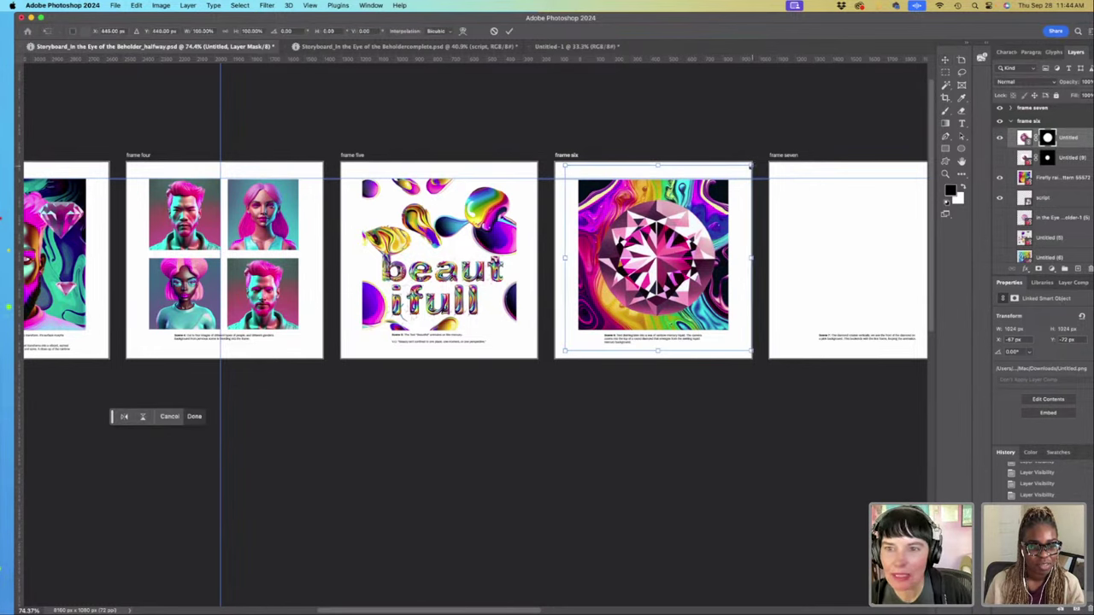
drag(751, 166, 686, 232)
Step: Commit the smaller diamond and zoom out to the whole storyboard row
key(Return)
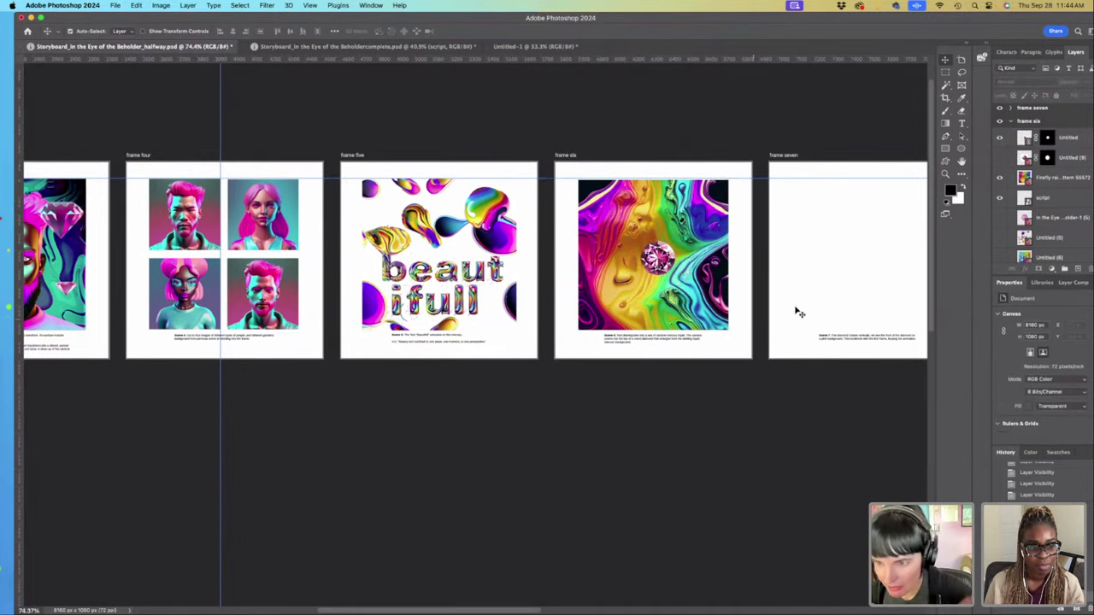
click(946, 175)
alt+click(597, 299)
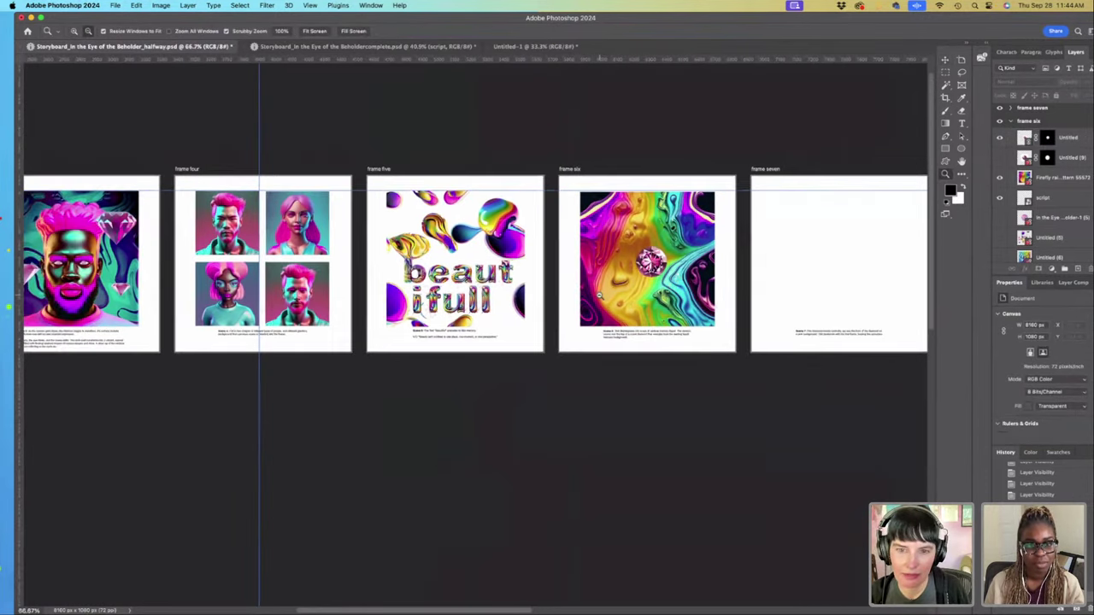
alt+click(598, 296)
alt+click(598, 296)
Step: Zoom and pan the view in on frames five to seven
scroll(274, 284, left, 2)
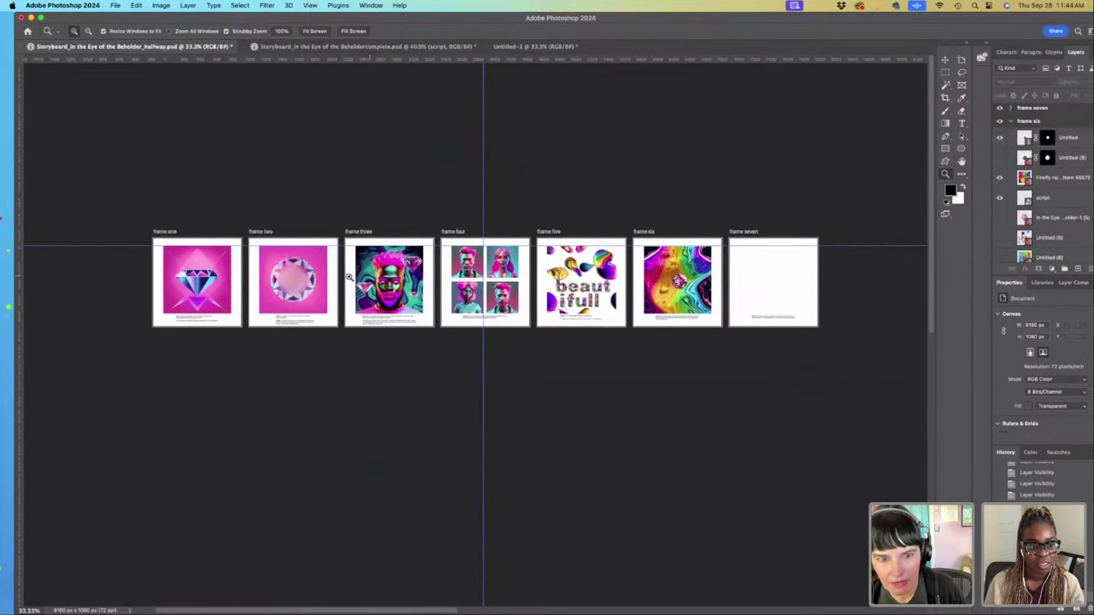
drag(693, 288, 761, 292)
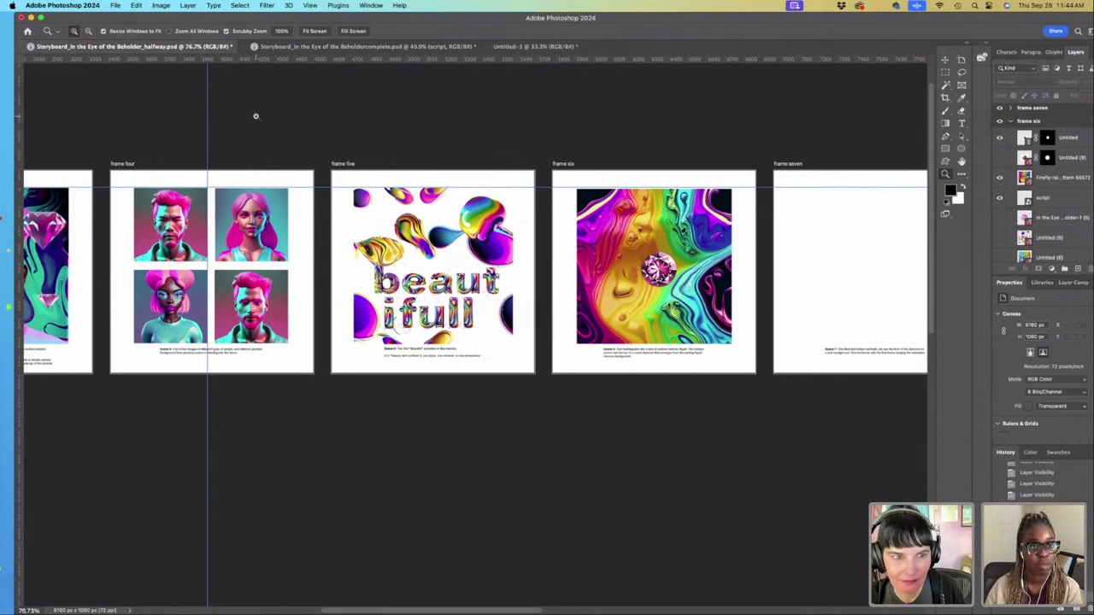
drag(735, 237, 658, 217)
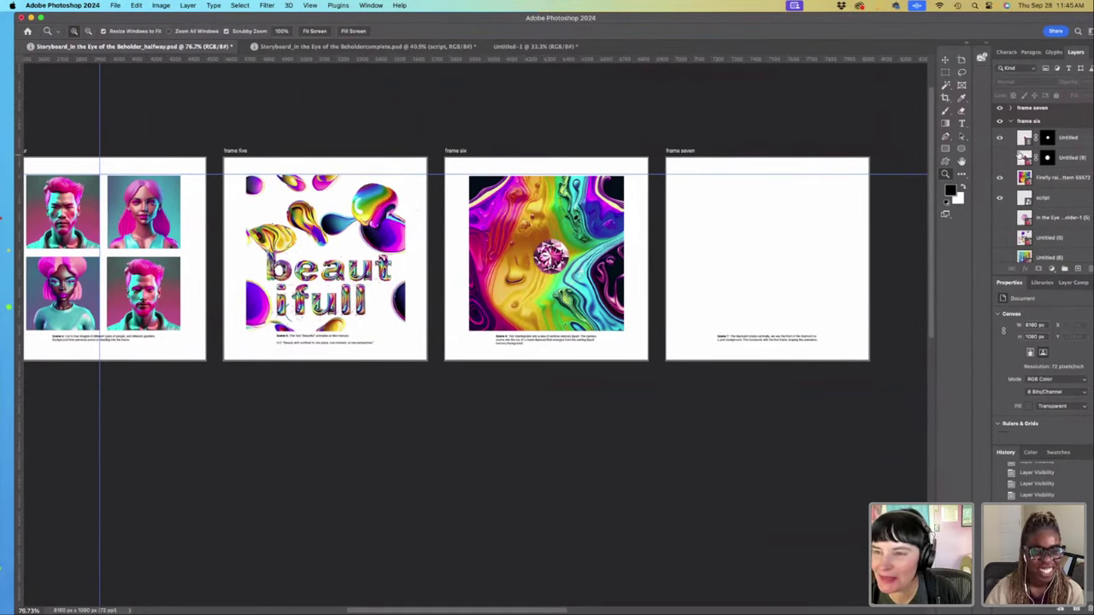
scroll(1019, 154, up, 1)
Step: Make frame seven's pink diamond layer visible, fit all seven frames in view, then switch to Acrobat
click(1011, 111)
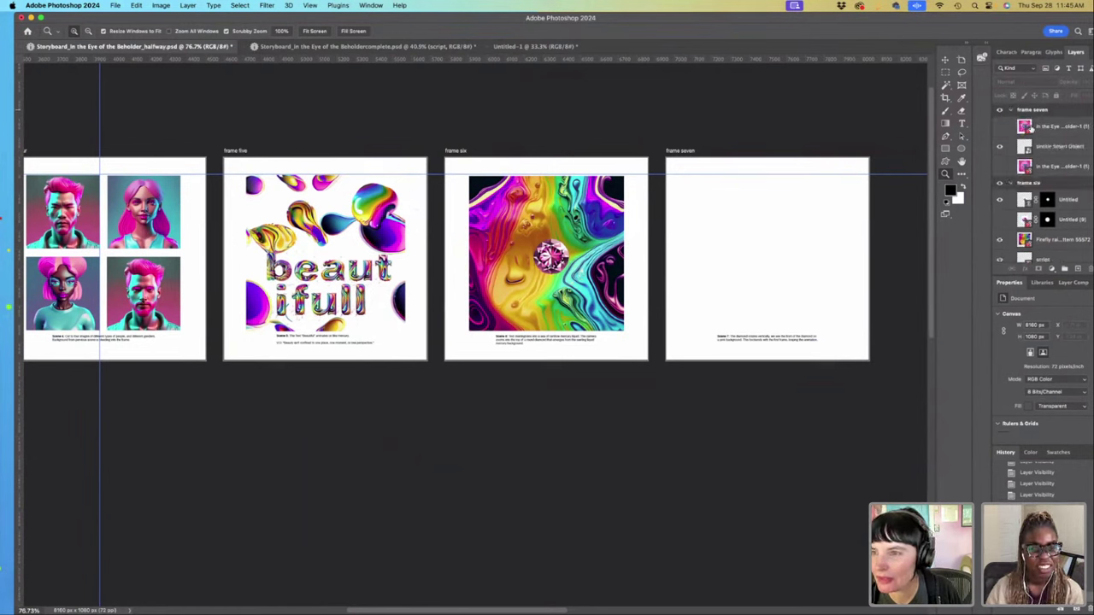
click(999, 127)
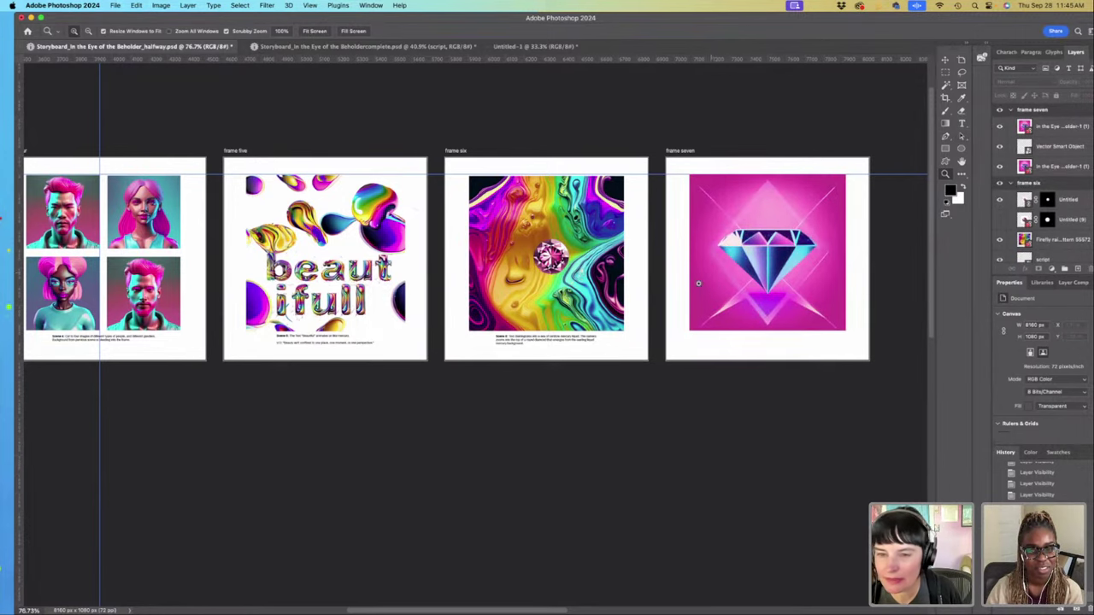
drag(743, 296, 495, 339)
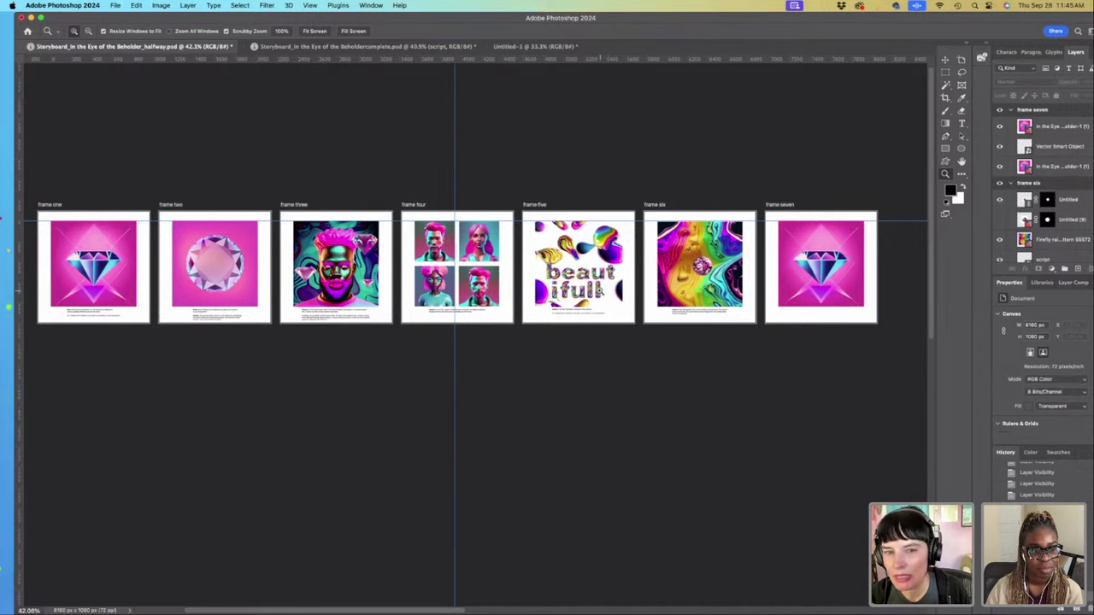
drag(601, 291, 560, 299)
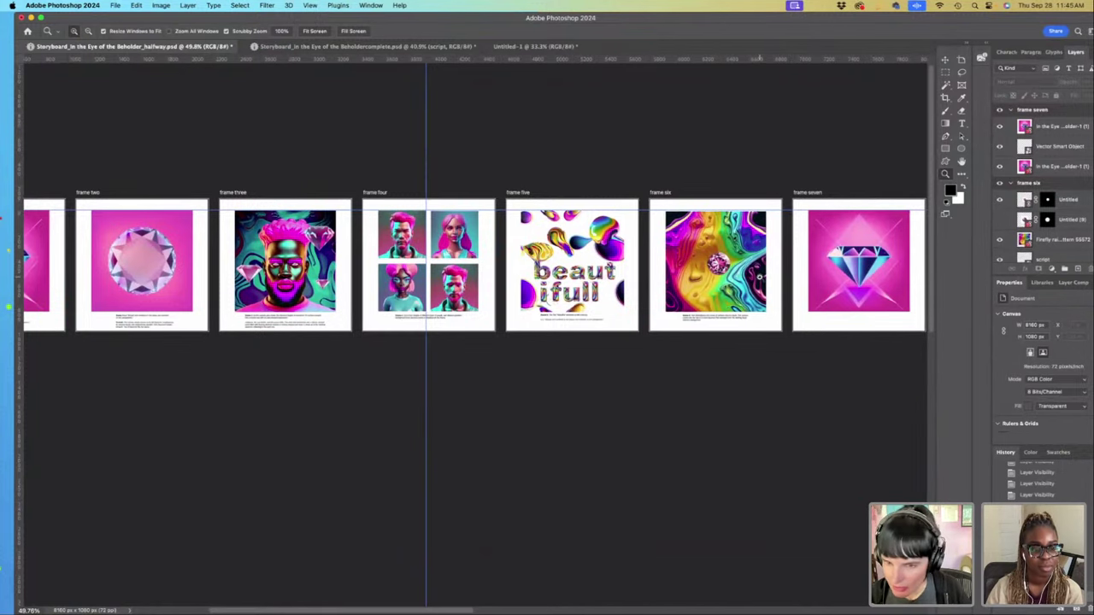
drag(548, 336, 513, 364)
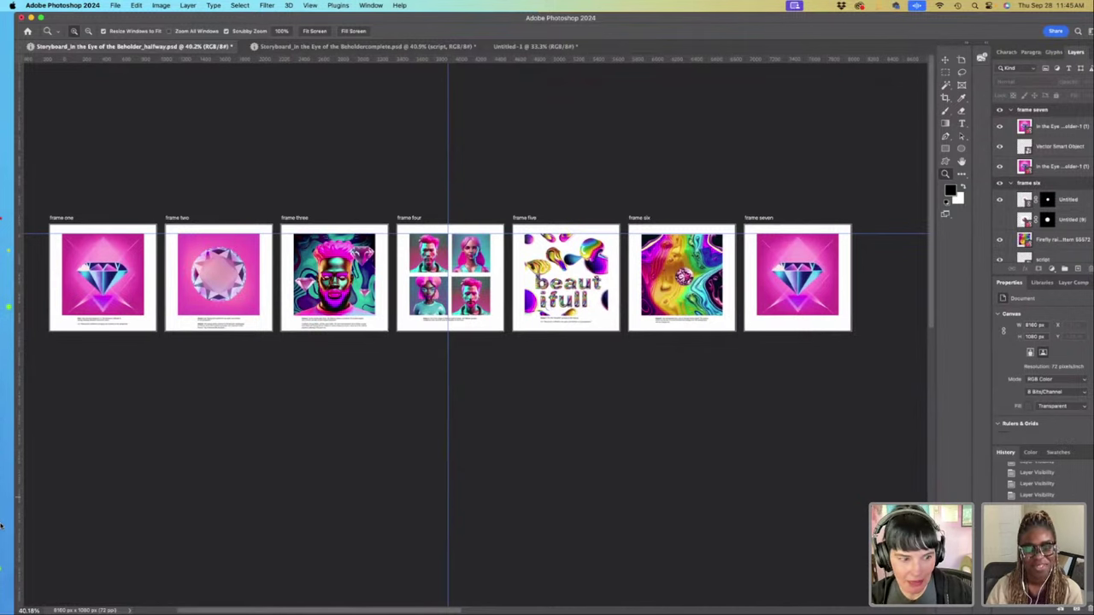
mouse_move(4, 589)
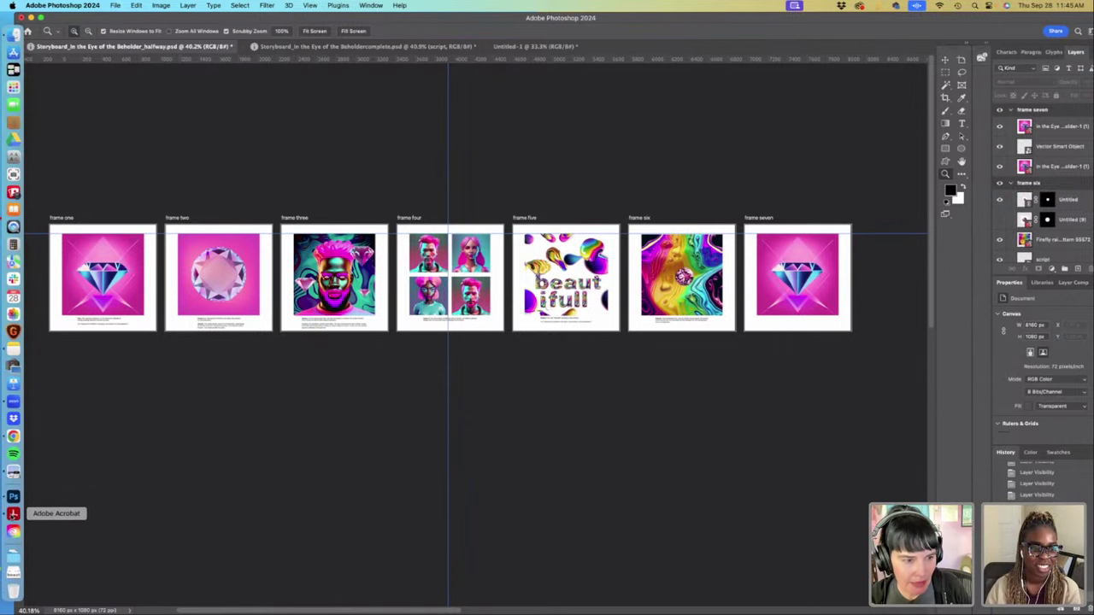
click(13, 513)
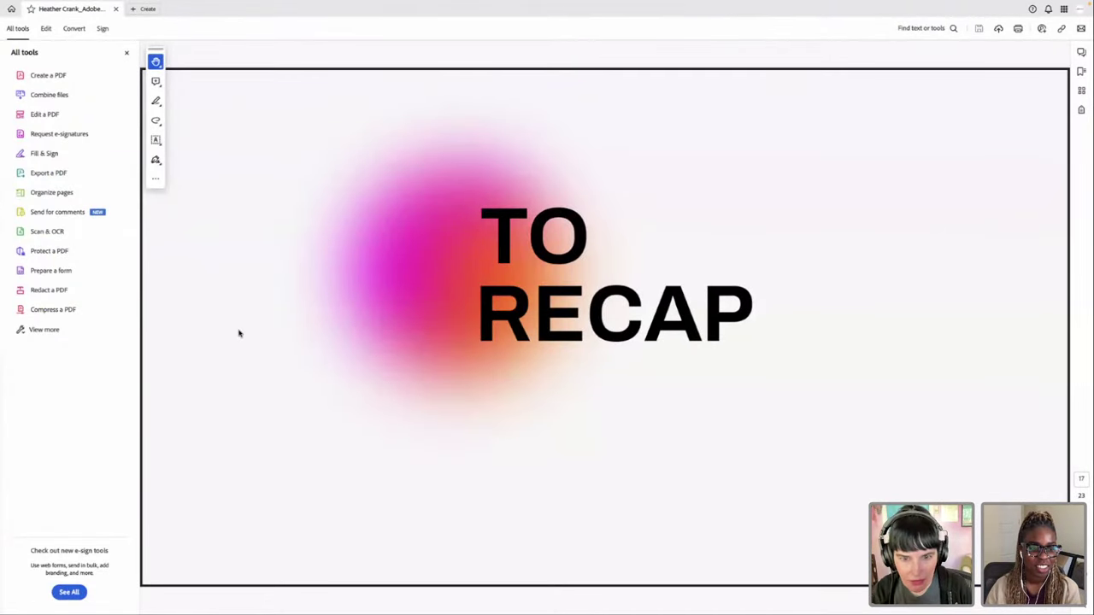
Step: Present the PDF full screen, advancing from To Recap through Style Frames to Story Boards
key(super+l)
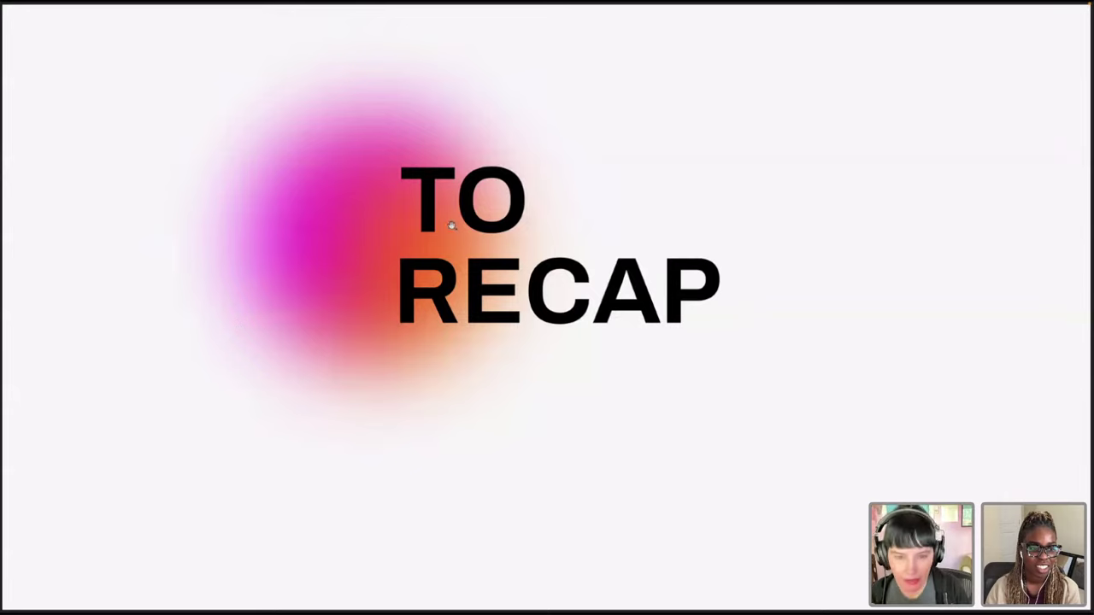
key(Right)
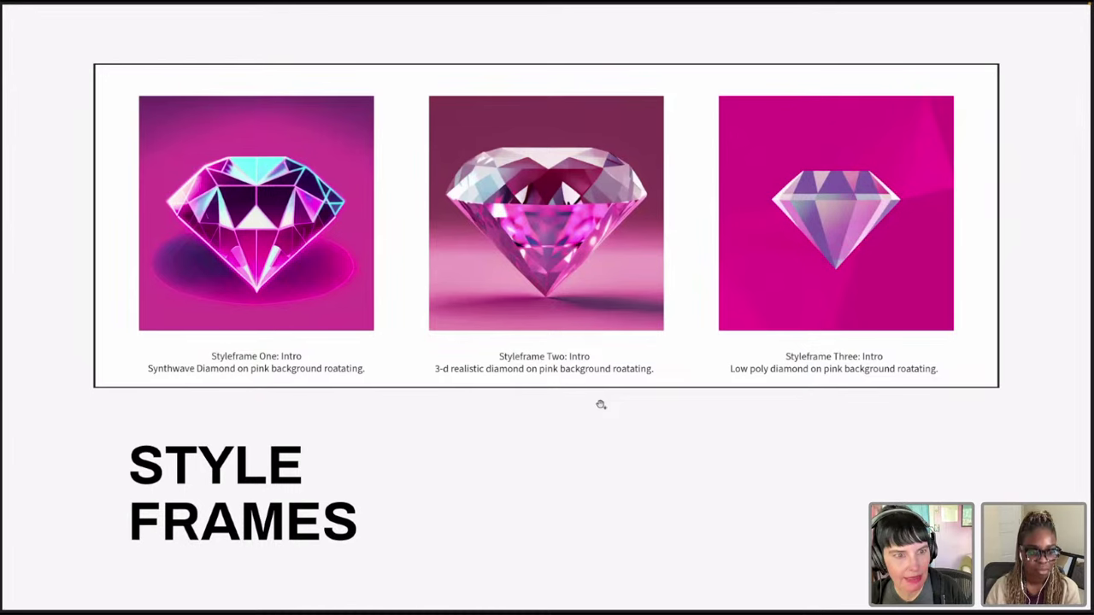
key(Right)
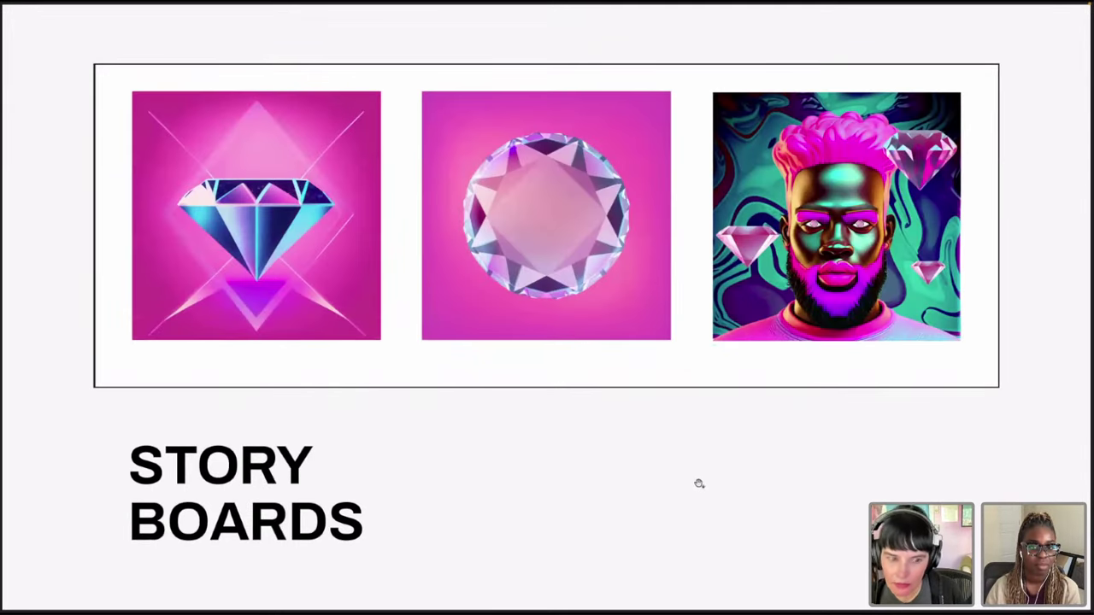
Step: Advance past the second storyboard images slide to the Say Hello slide
key(Right)
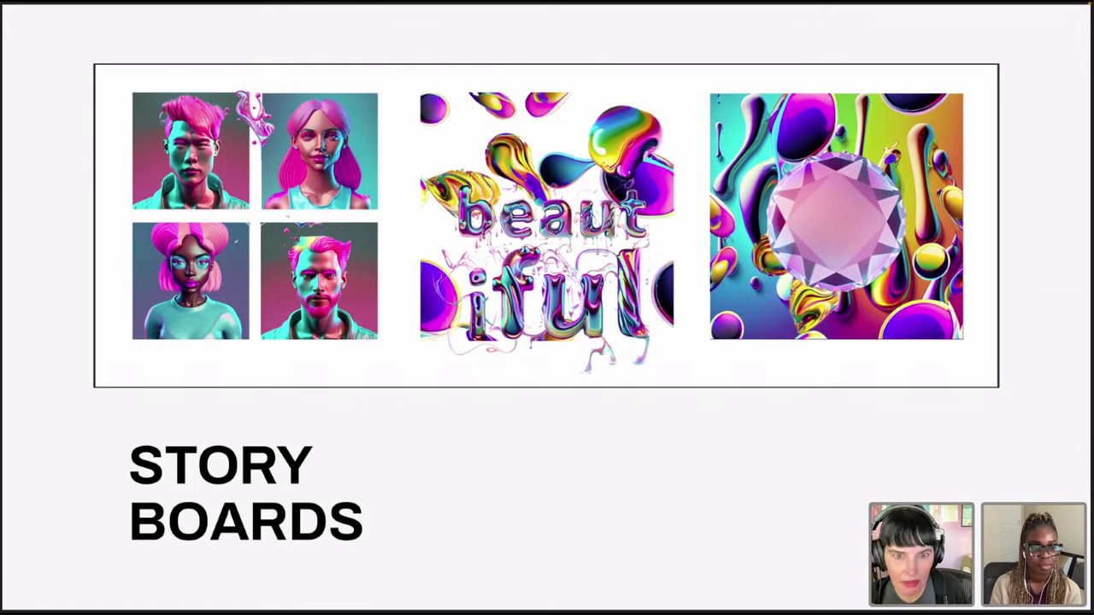
key(Right)
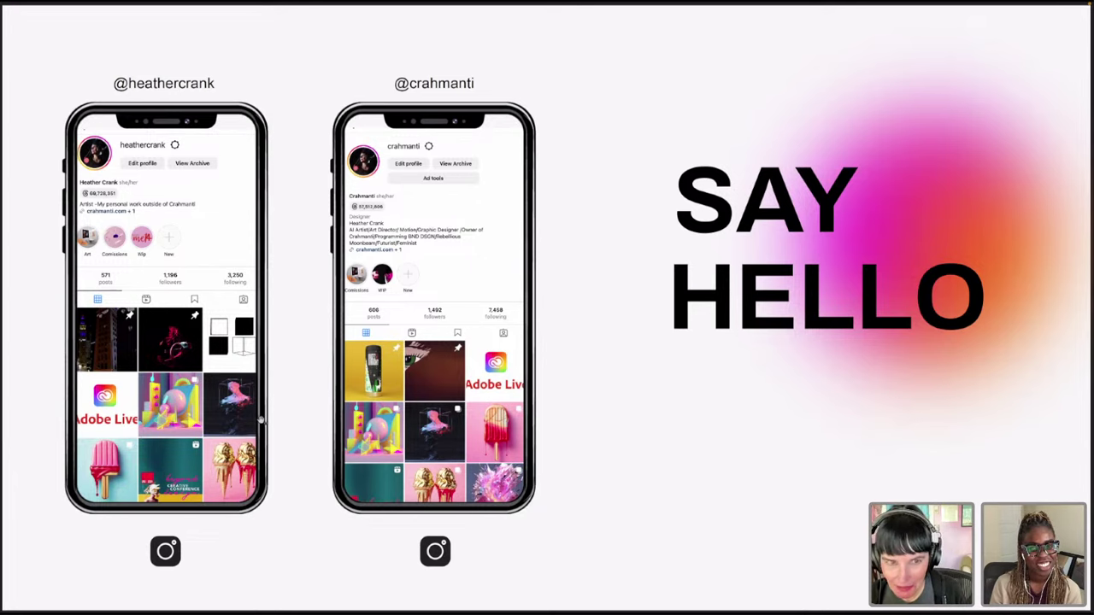
Step: Advance through See More to the Thank You slide and exit full-screen mode
key(Right)
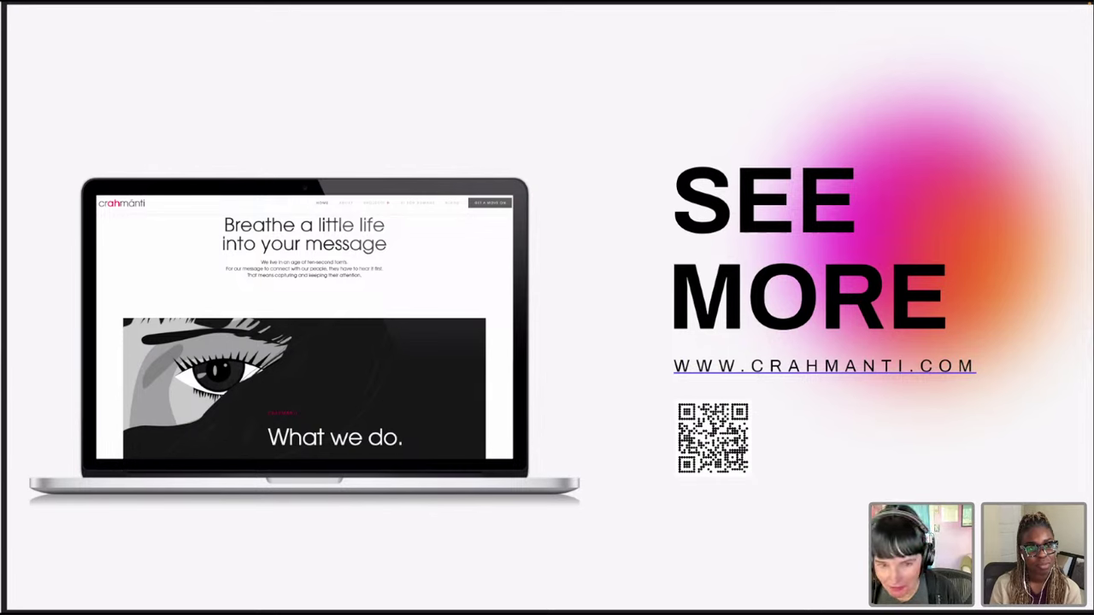
key(Right)
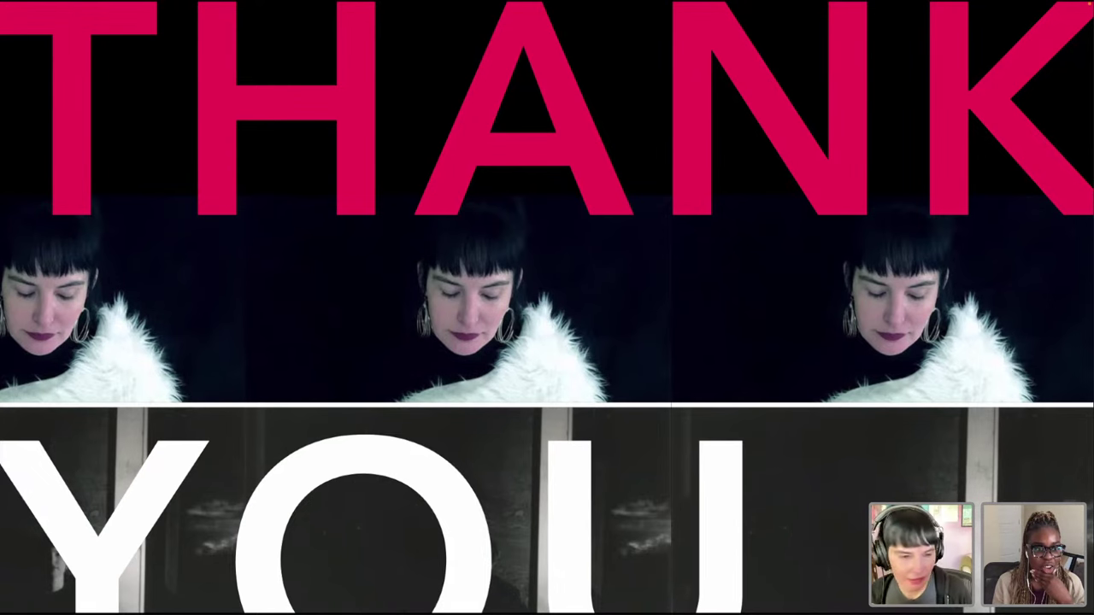
key(Escape)
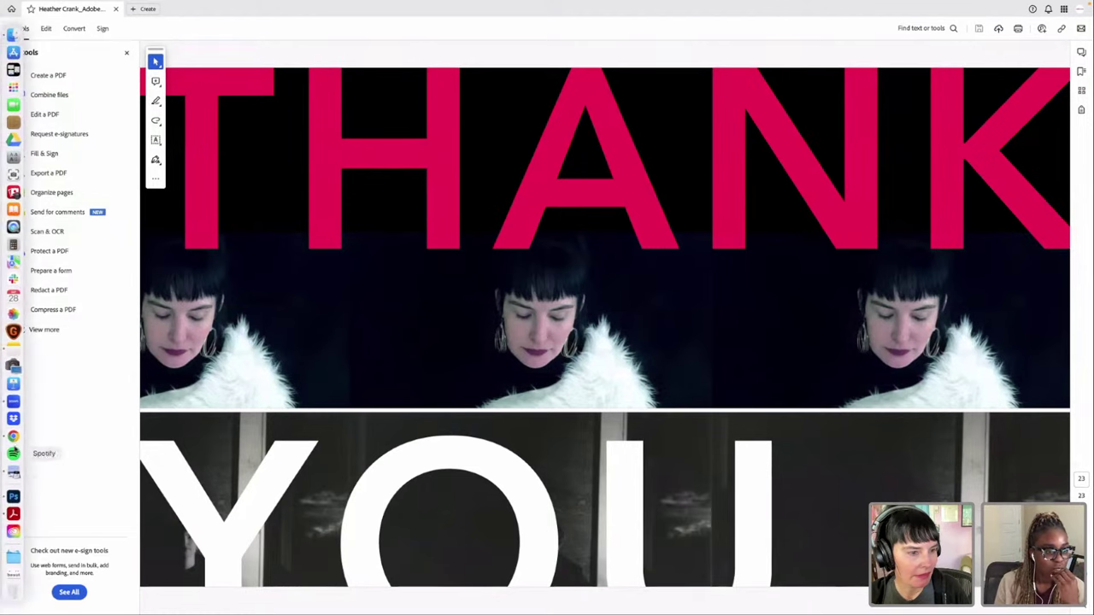
Step: Glance at the pink diamond design in Adobe Express, then return to Photoshop
click(13, 437)
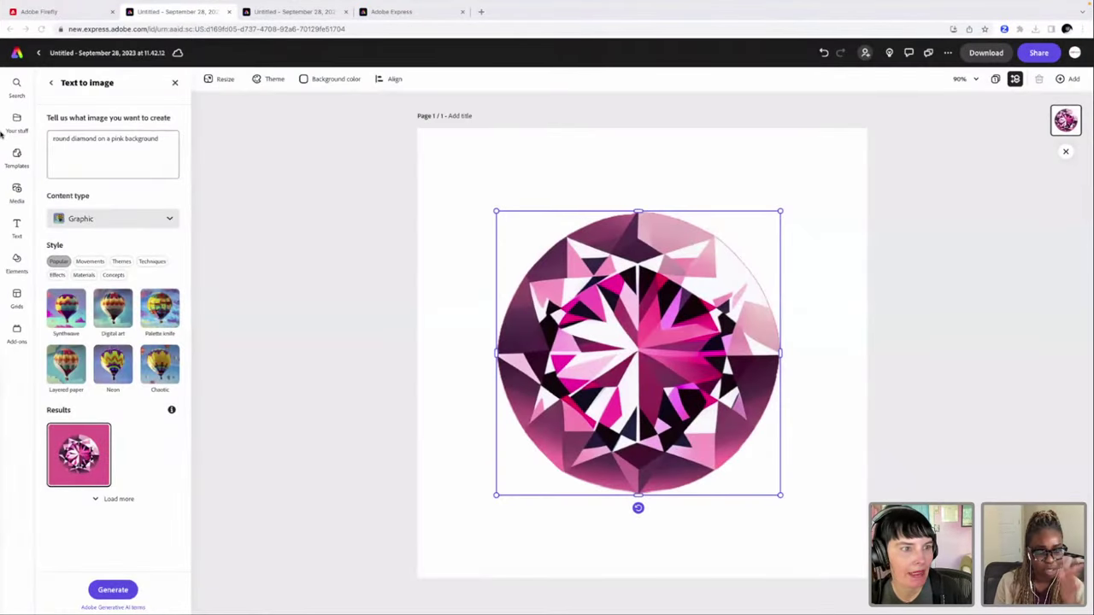
mouse_move(1, 135)
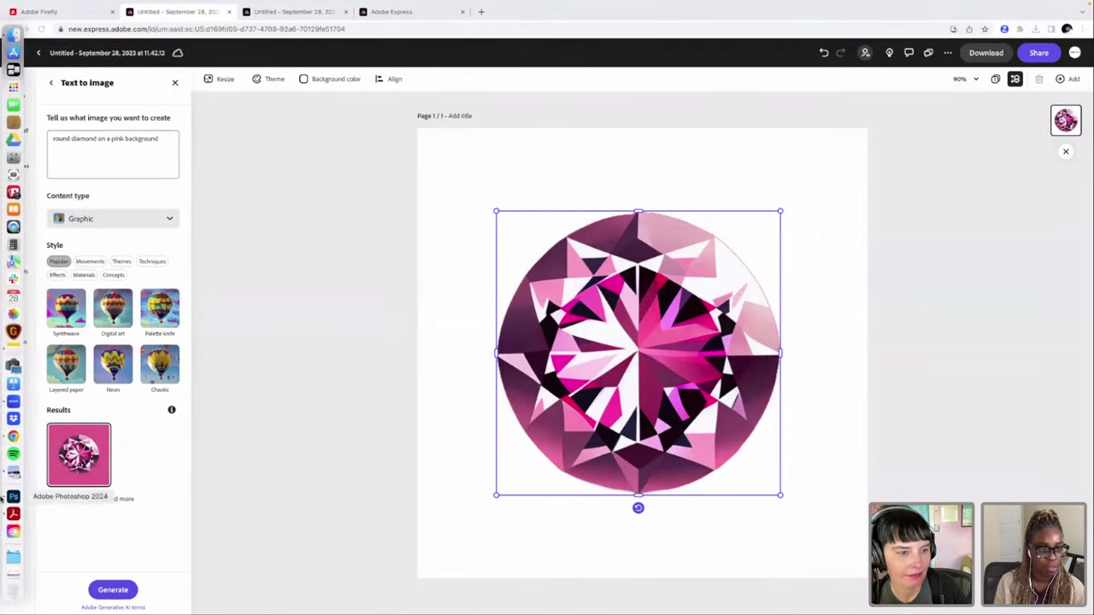
click(12, 497)
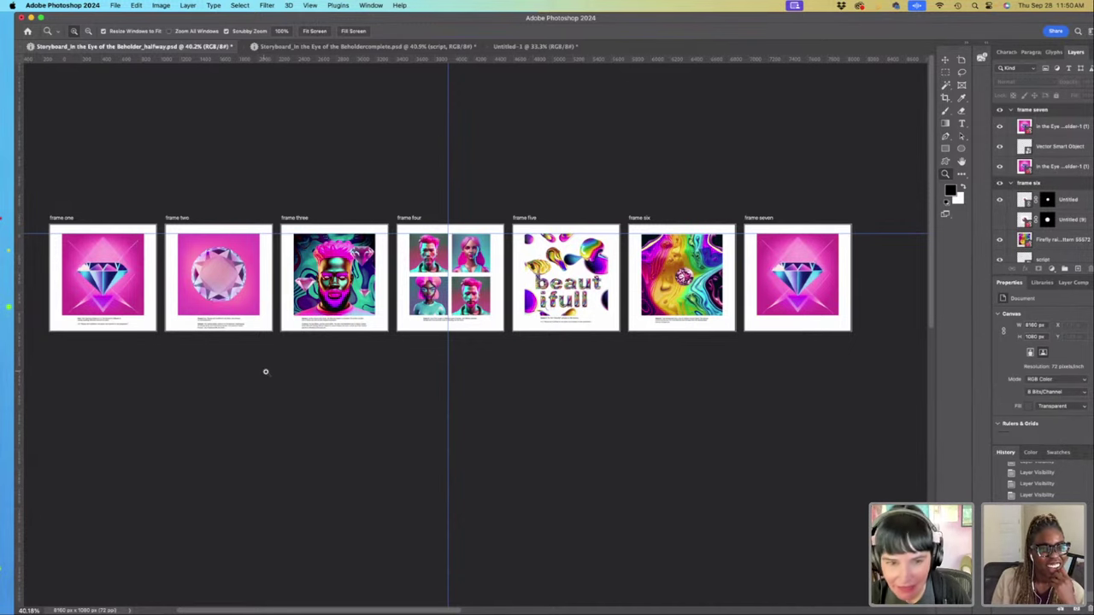
Step: Zoom in on the frame-three portrait and pan to show its Scene 3 script
drag(357, 304, 398, 281)
scroll(401, 279, left, 3)
scroll(400, 278, up, 2)
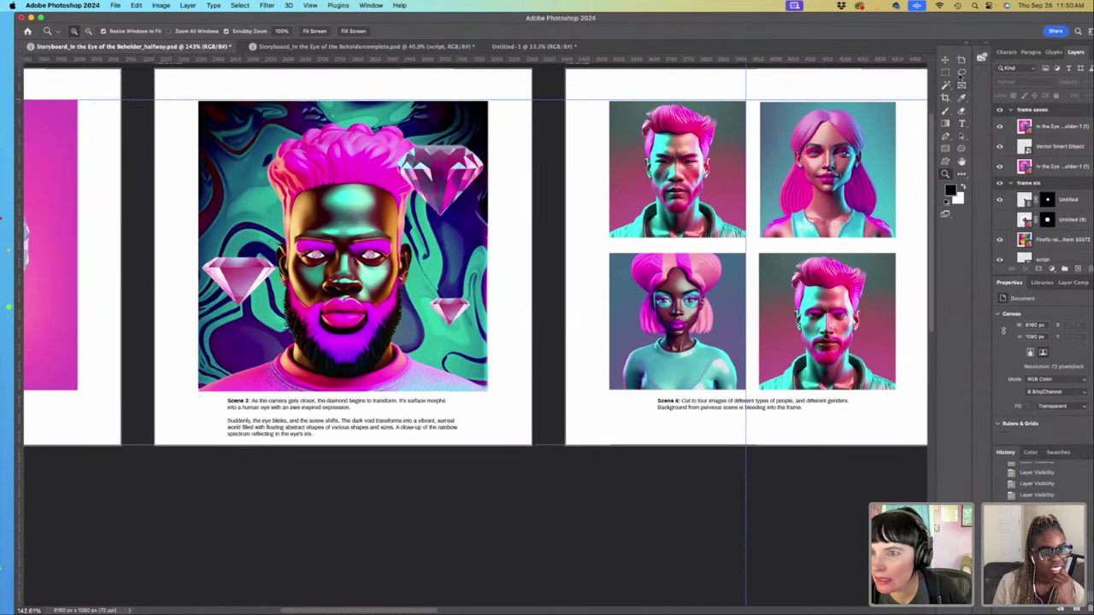
Step: Select frame three's Firefly pattern layer and run Generative Fill on the area beside the ear
click(962, 72)
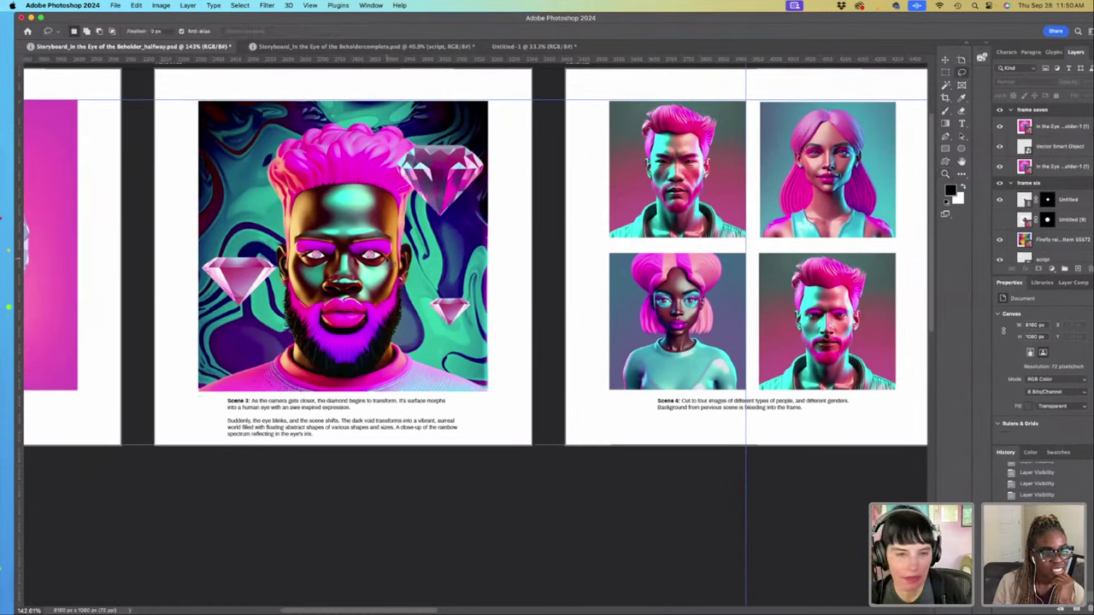
key(v)
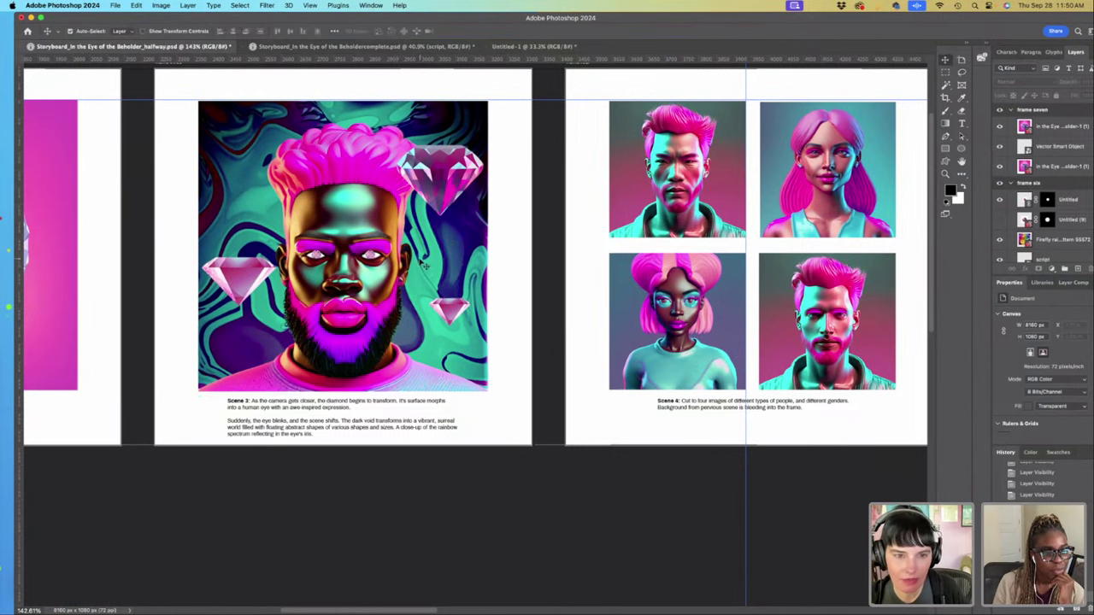
click(421, 262)
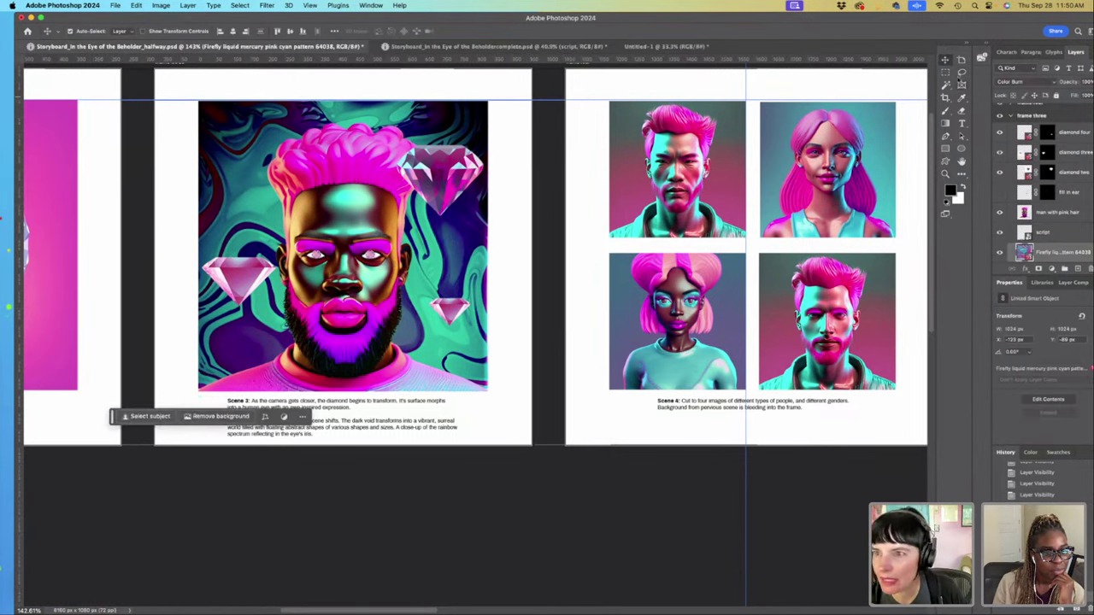
click(963, 74)
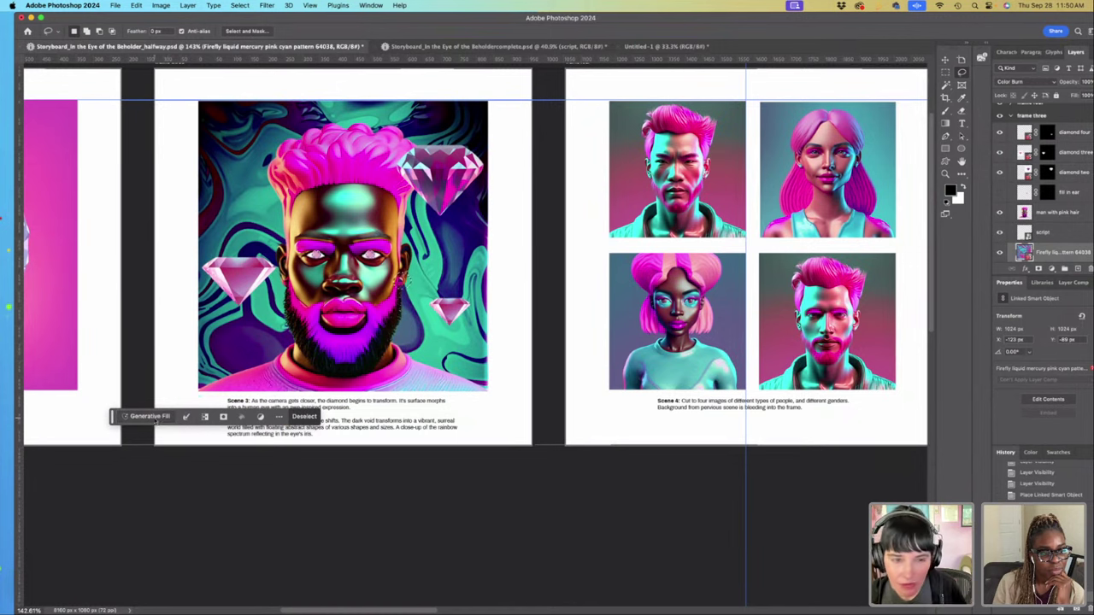
click(157, 418)
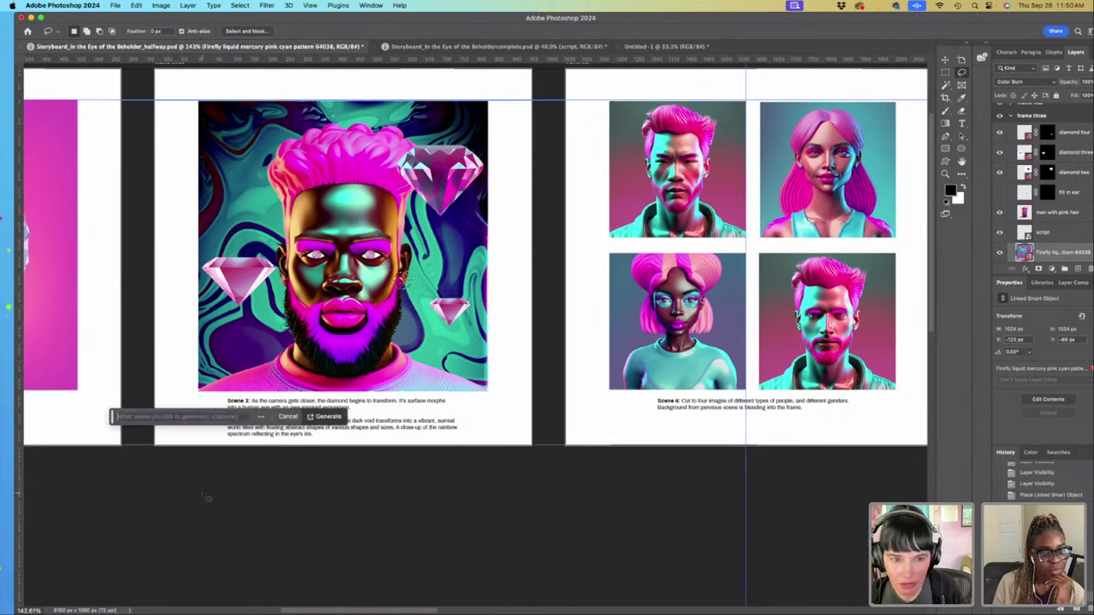
click(329, 418)
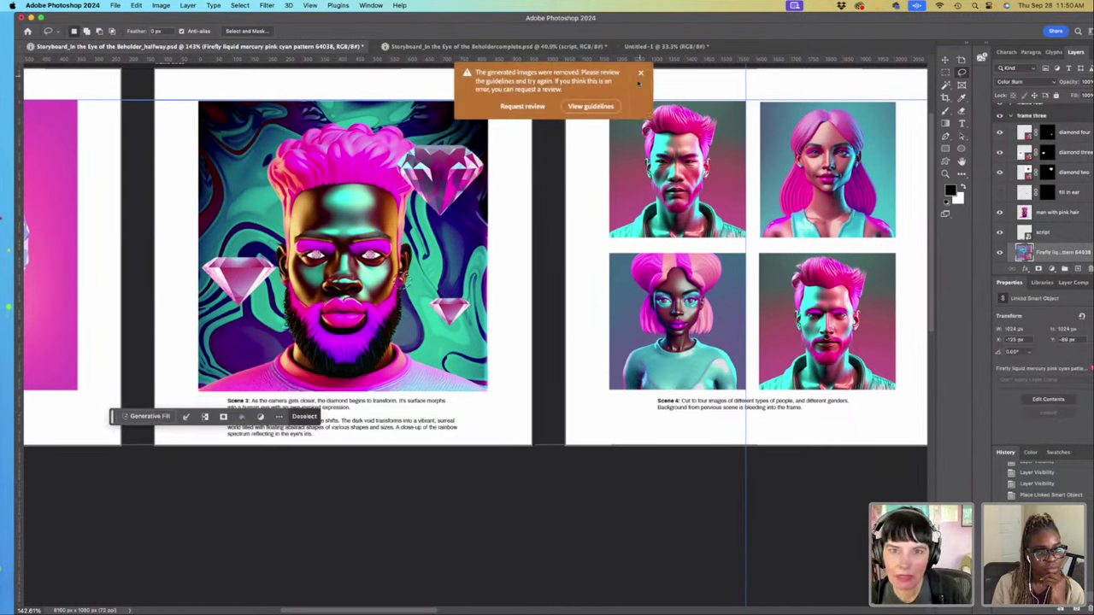
Step: Dismiss the guidelines warning, save, and lasso a new area from the ear into the background
click(640, 74)
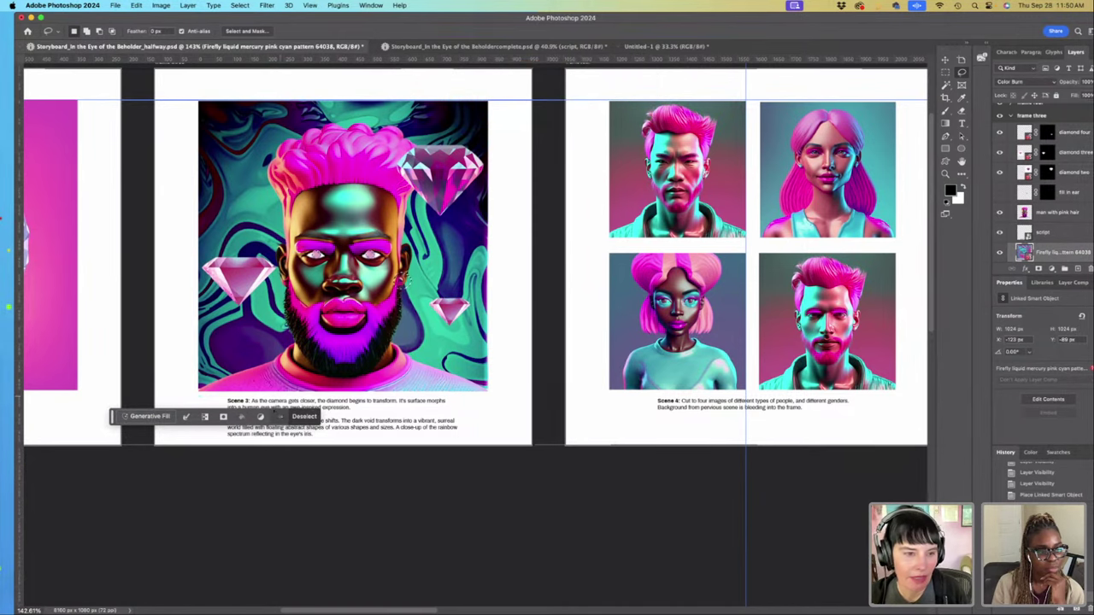
key(z)
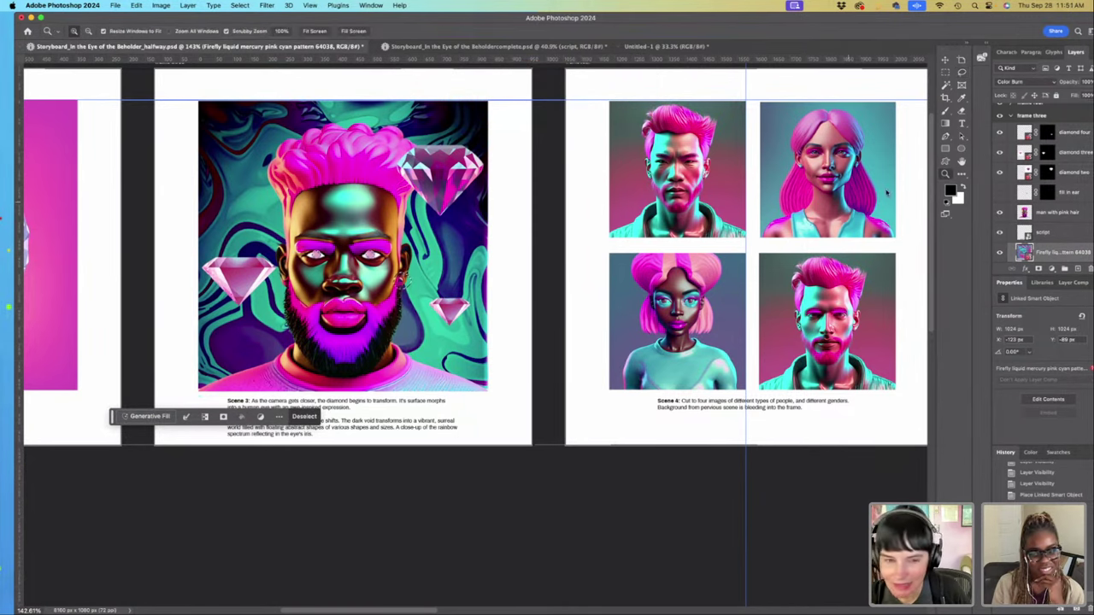
drag(399, 306, 417, 240)
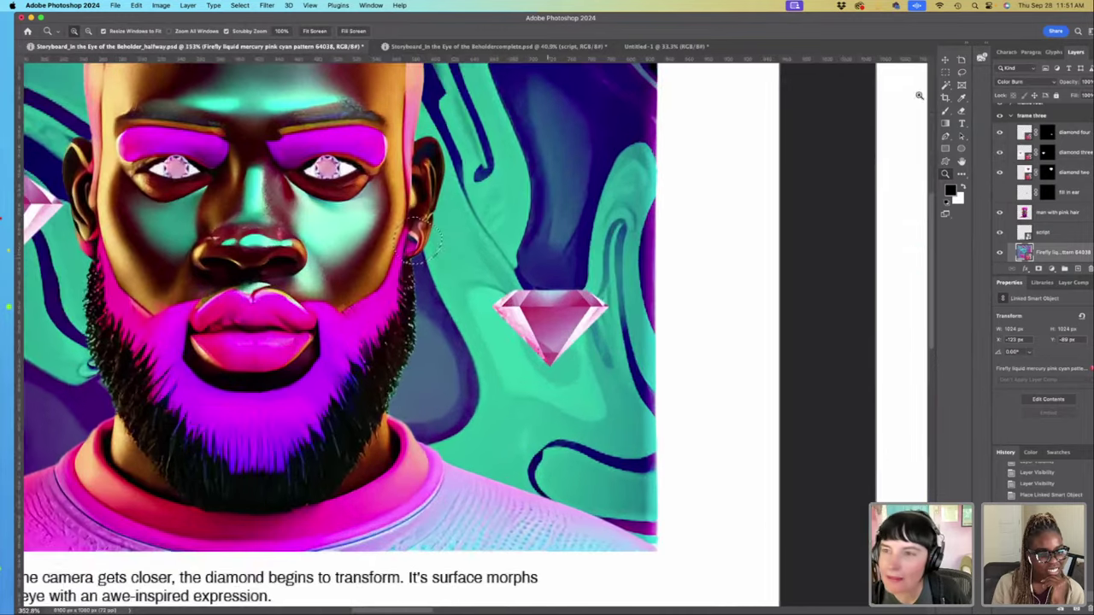
click(962, 72)
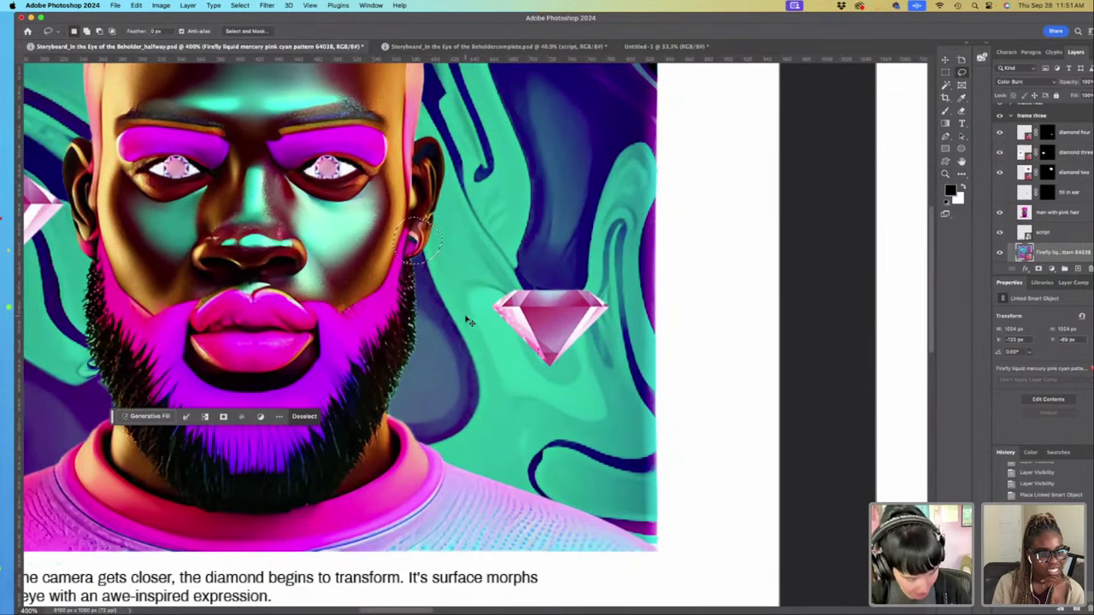
key(super+s)
mouse_move(462, 250)
mouse_down()
mouse_move(450, 239)
mouse_move(464, 201)
mouse_move(460, 147)
mouse_move(374, 201)
mouse_move(475, 197)
mouse_move(457, 158)
mouse_up()
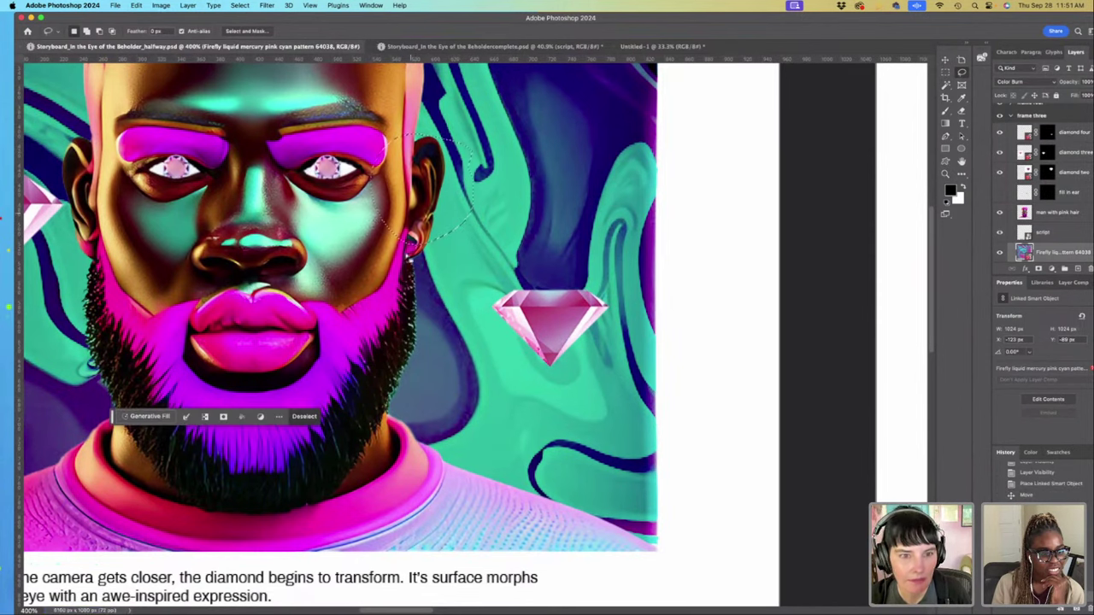
Step: Generate fill for the new selection, keep variation 1 of 3, and zoom back out
click(147, 417)
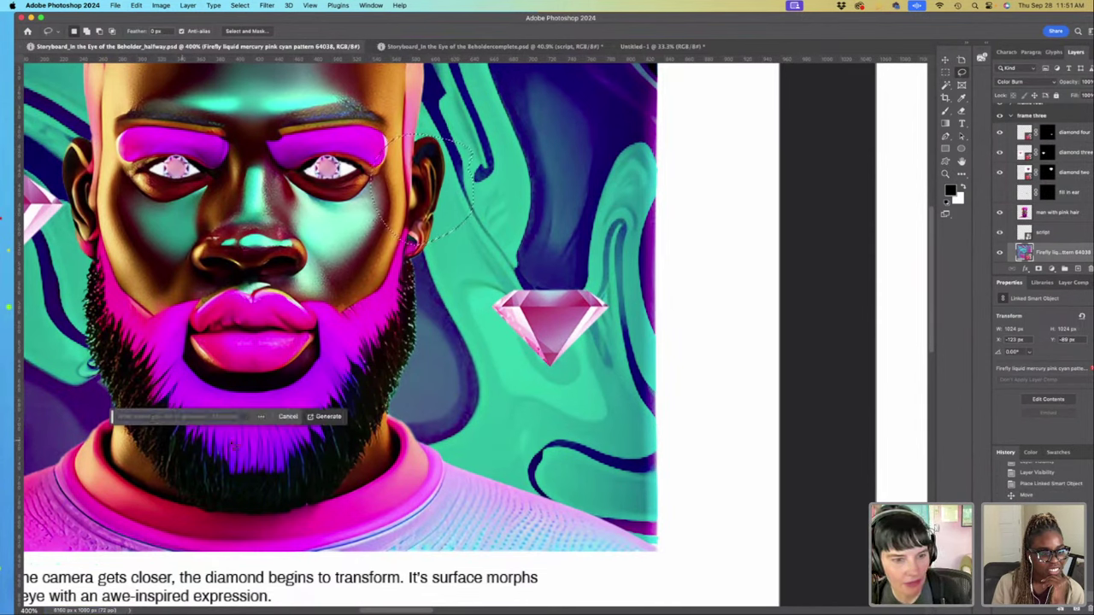
click(317, 416)
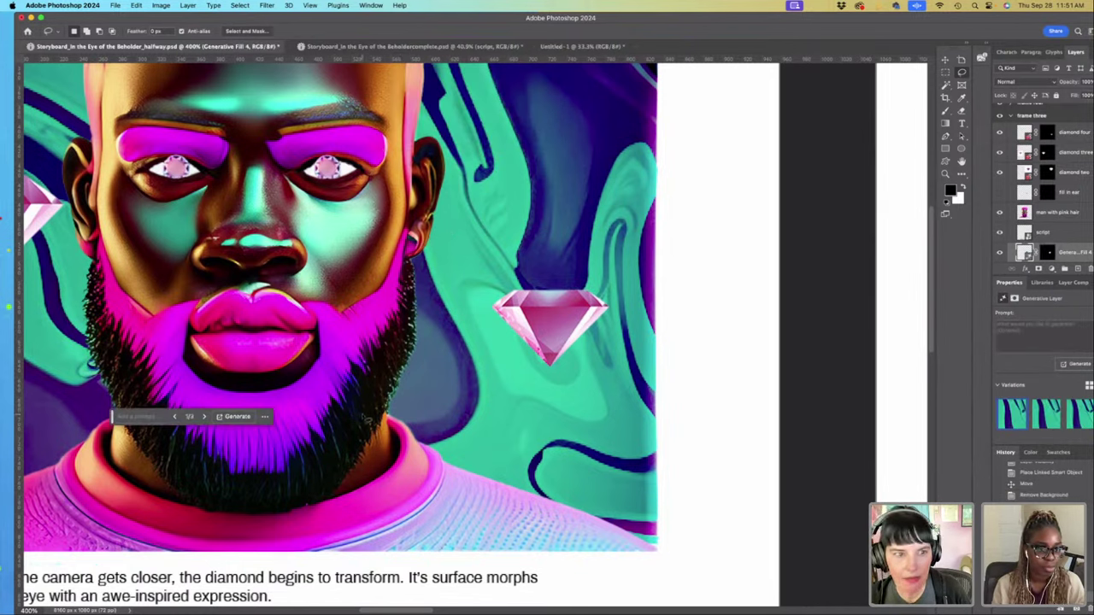
click(204, 416)
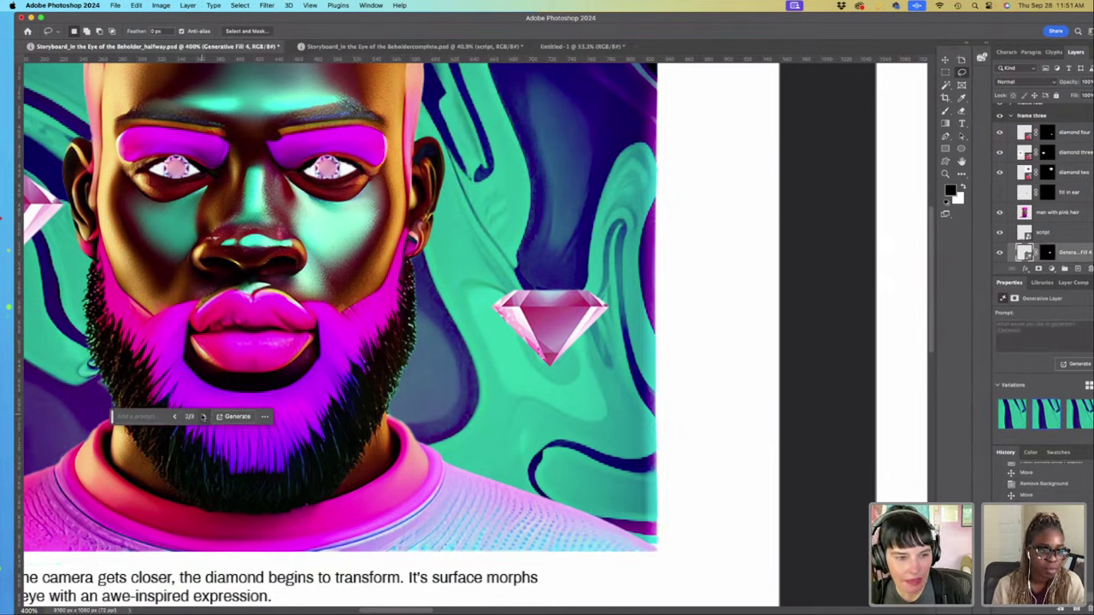
click(203, 416)
click(204, 417)
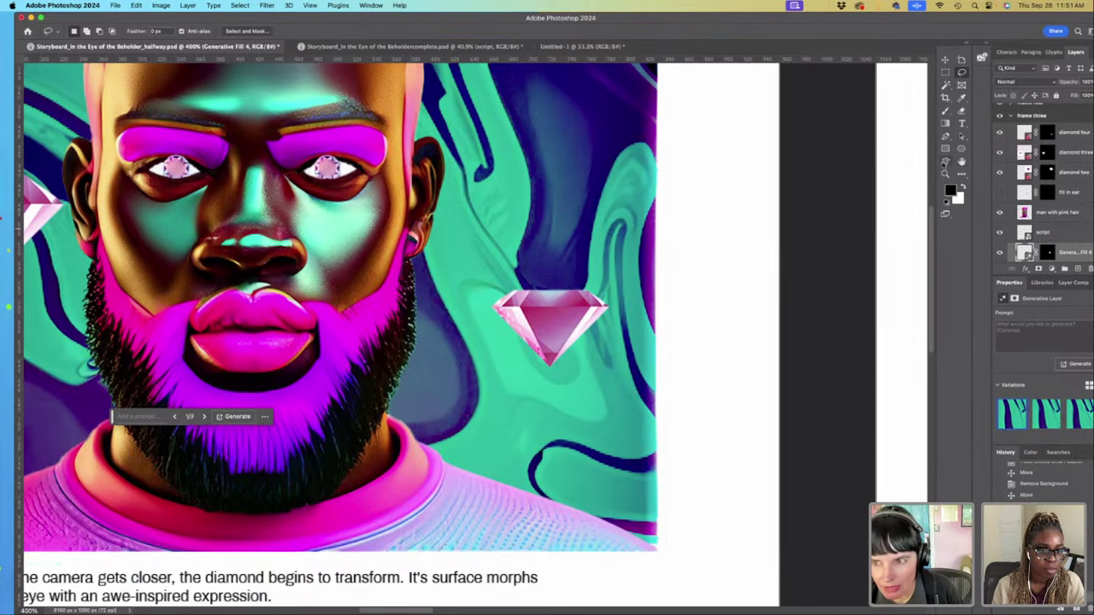
click(945, 174)
alt+click(504, 288)
alt+click(504, 288)
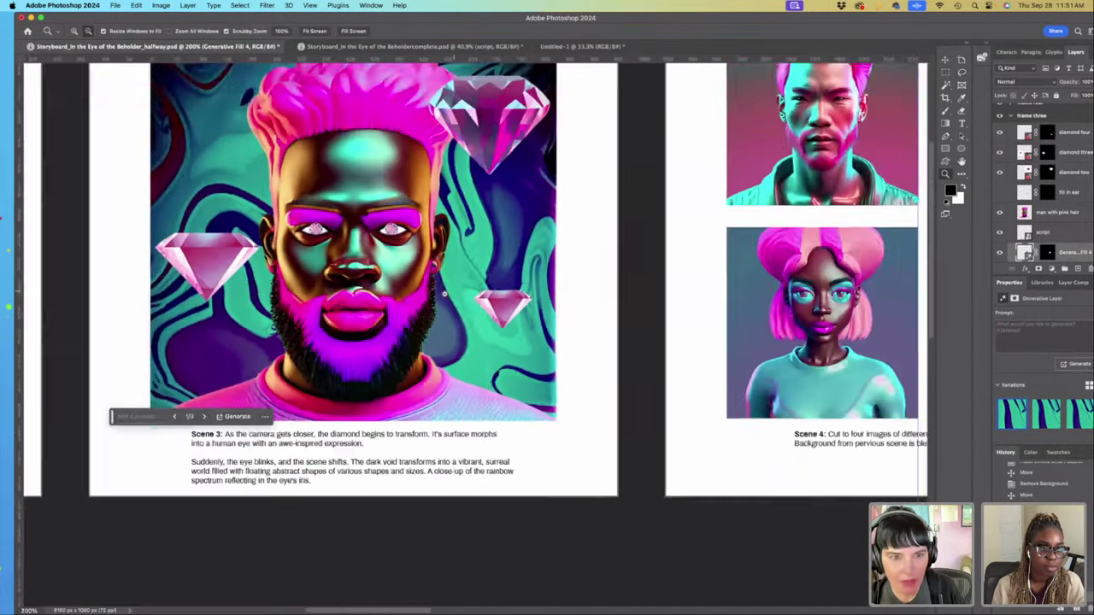
alt+click(505, 288)
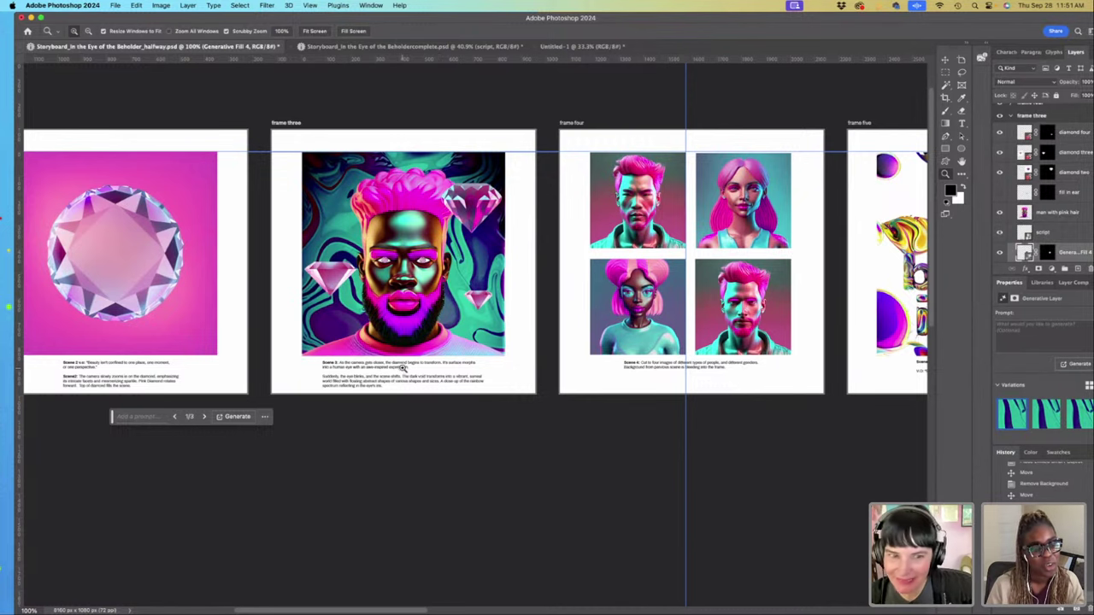
Step: Zoom out to 66.7% to bring storyboard frames one through six into view
drag(532, 346, 547, 328)
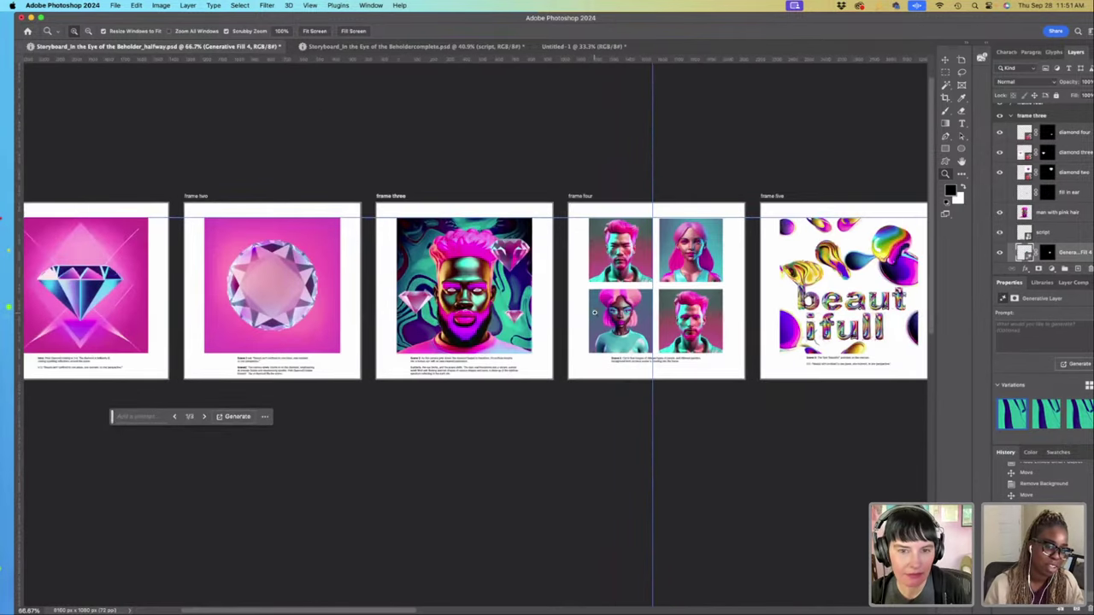
alt+click(598, 322)
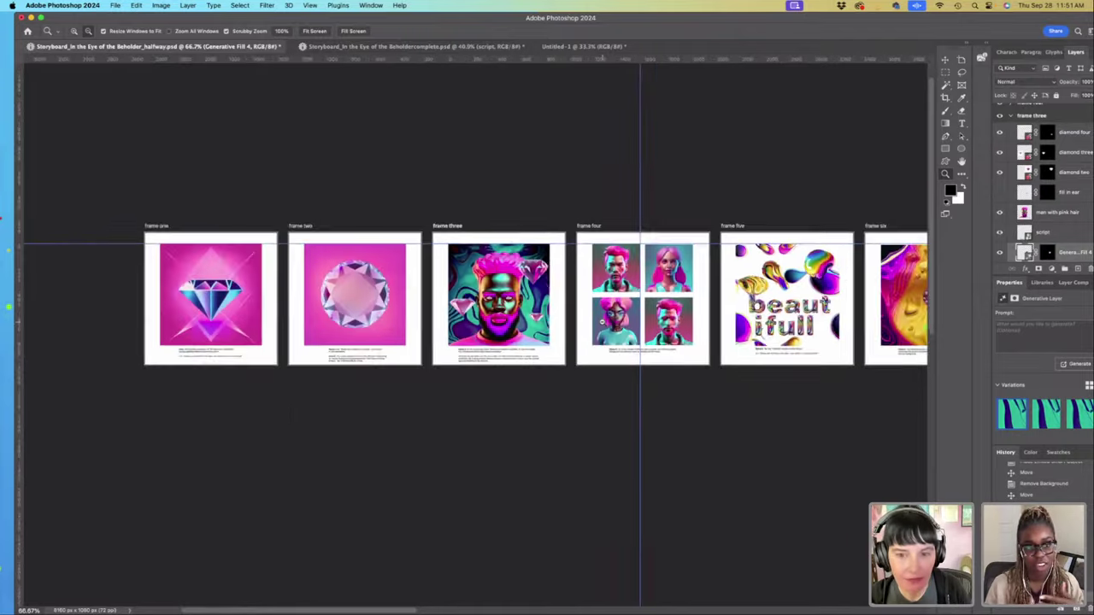
drag(675, 311, 580, 298)
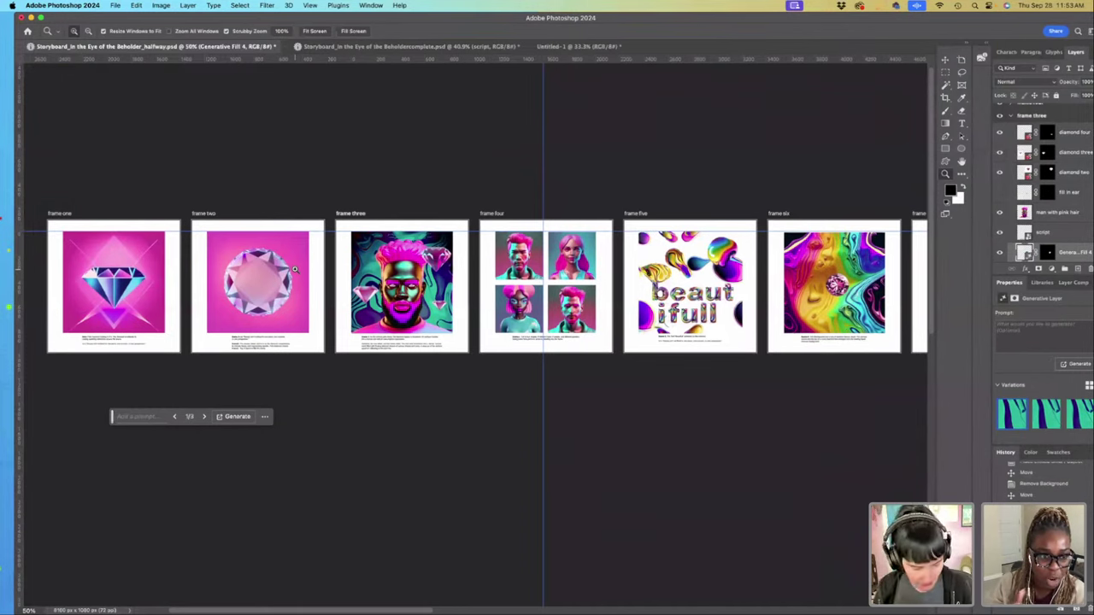
Step: Centre the frame strip and zoom out to about 33% so all seven frames fit
alt+click(774, 300)
scroll(735, 325, right, 5)
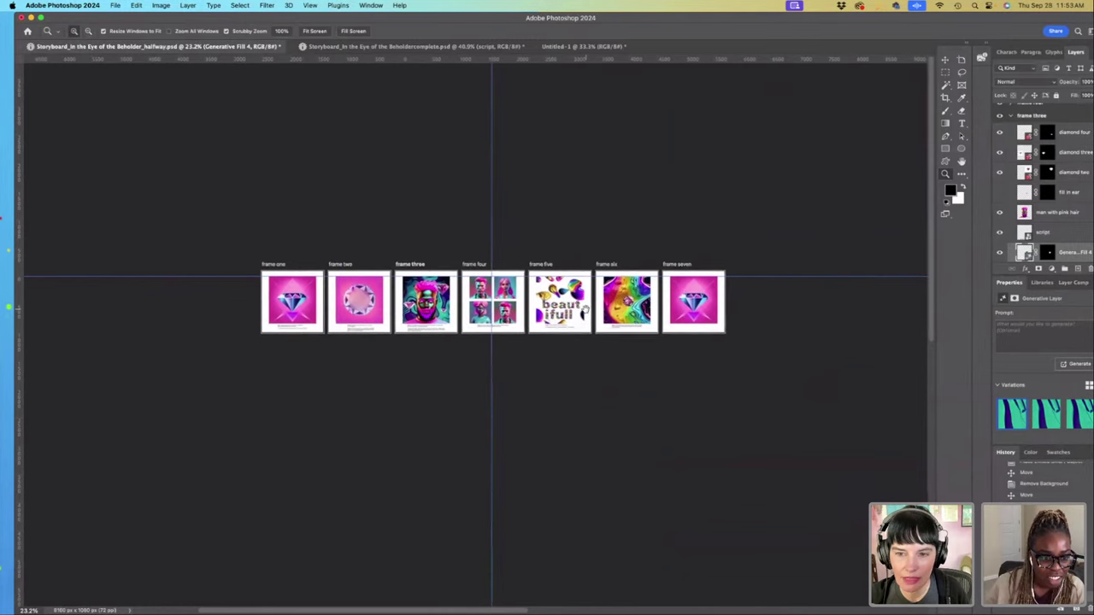
drag(735, 325, 748, 331)
scroll(748, 332, up, 3)
scroll(748, 332, left, 2)
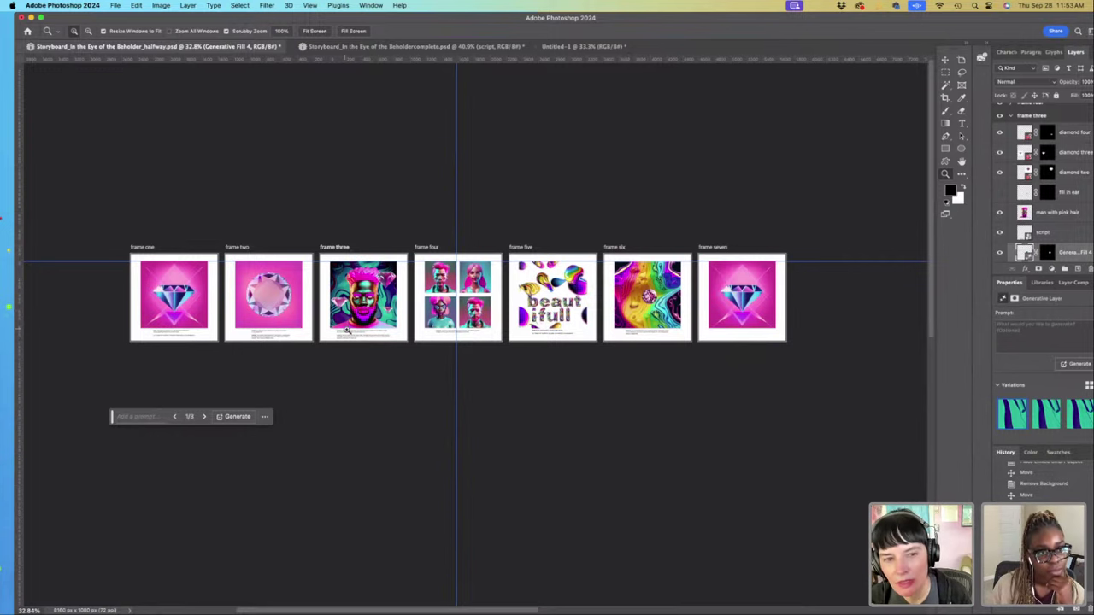
drag(346, 332, 350, 334)
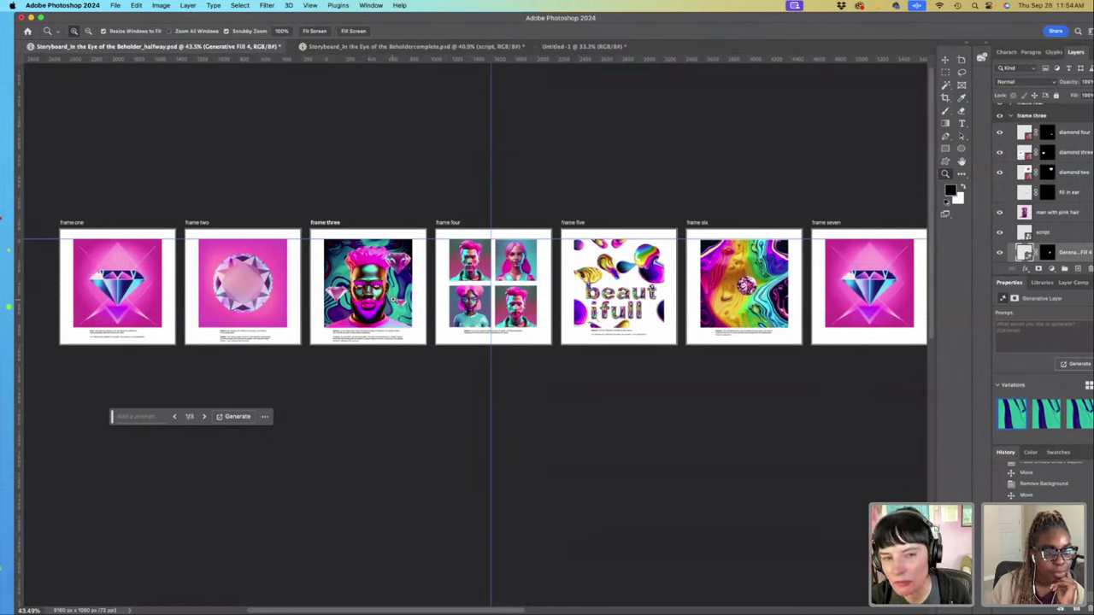
key(alt)
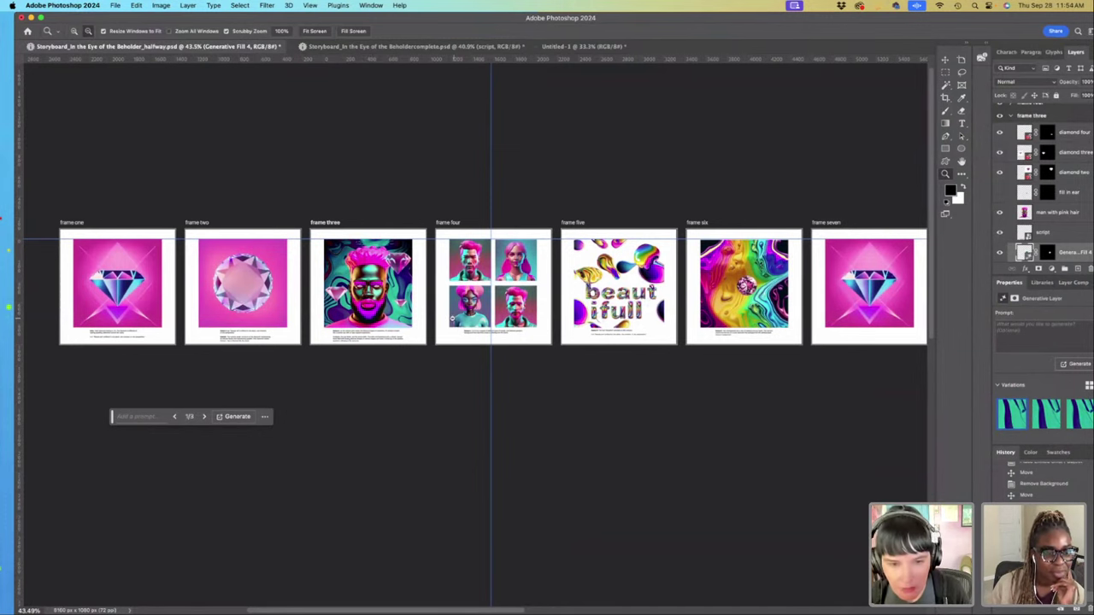
alt+click(451, 318)
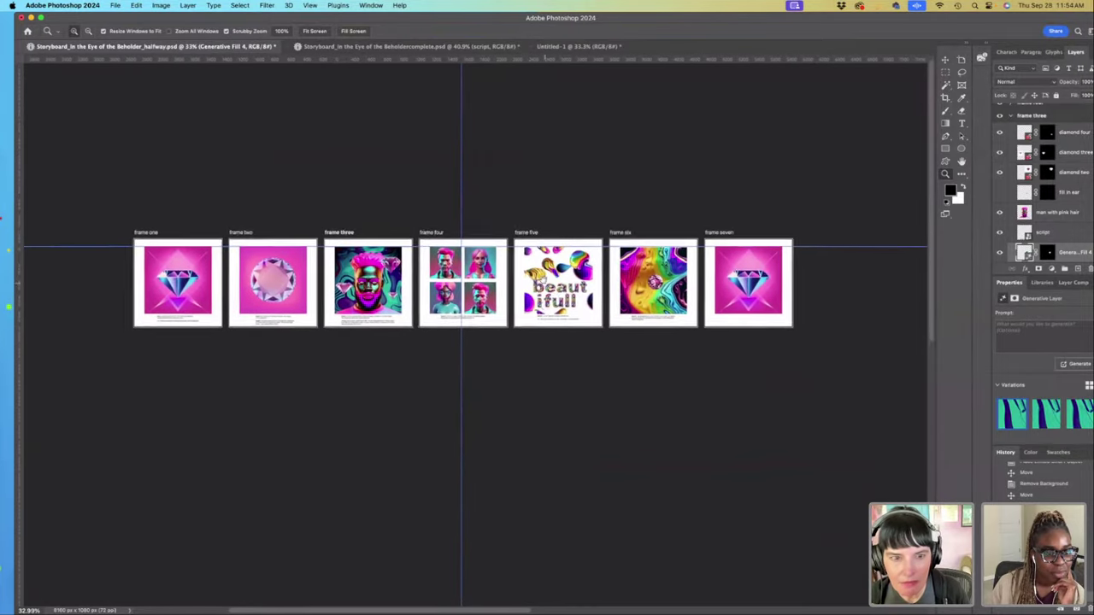